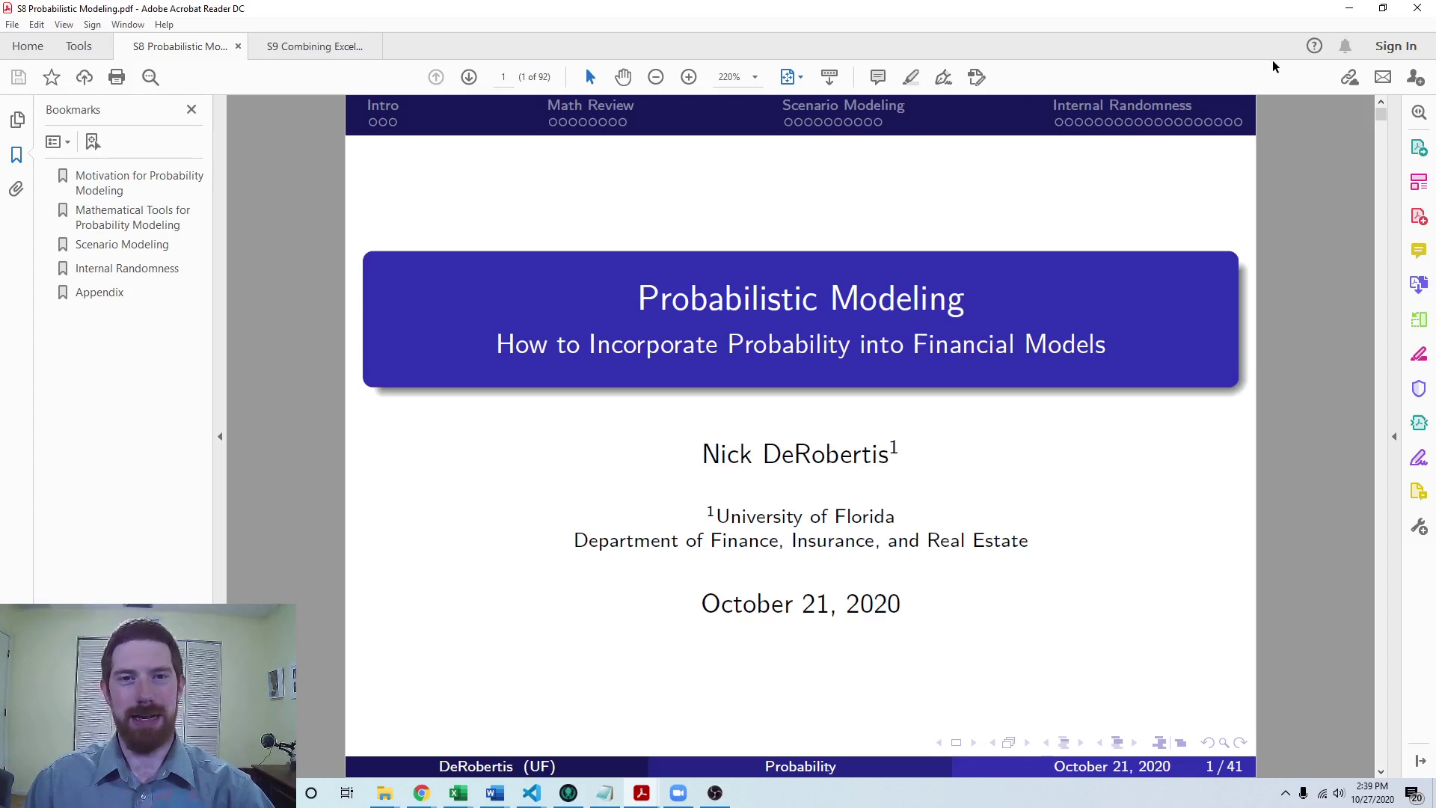
- Jump to the slide on adding internal randomness to Excel and Python models, and switch to the Dynamic Salary Retirement Model Sensitivity - Copy workbook in Excel
{"action": "left_click", "coordinate": [1229, 125]}
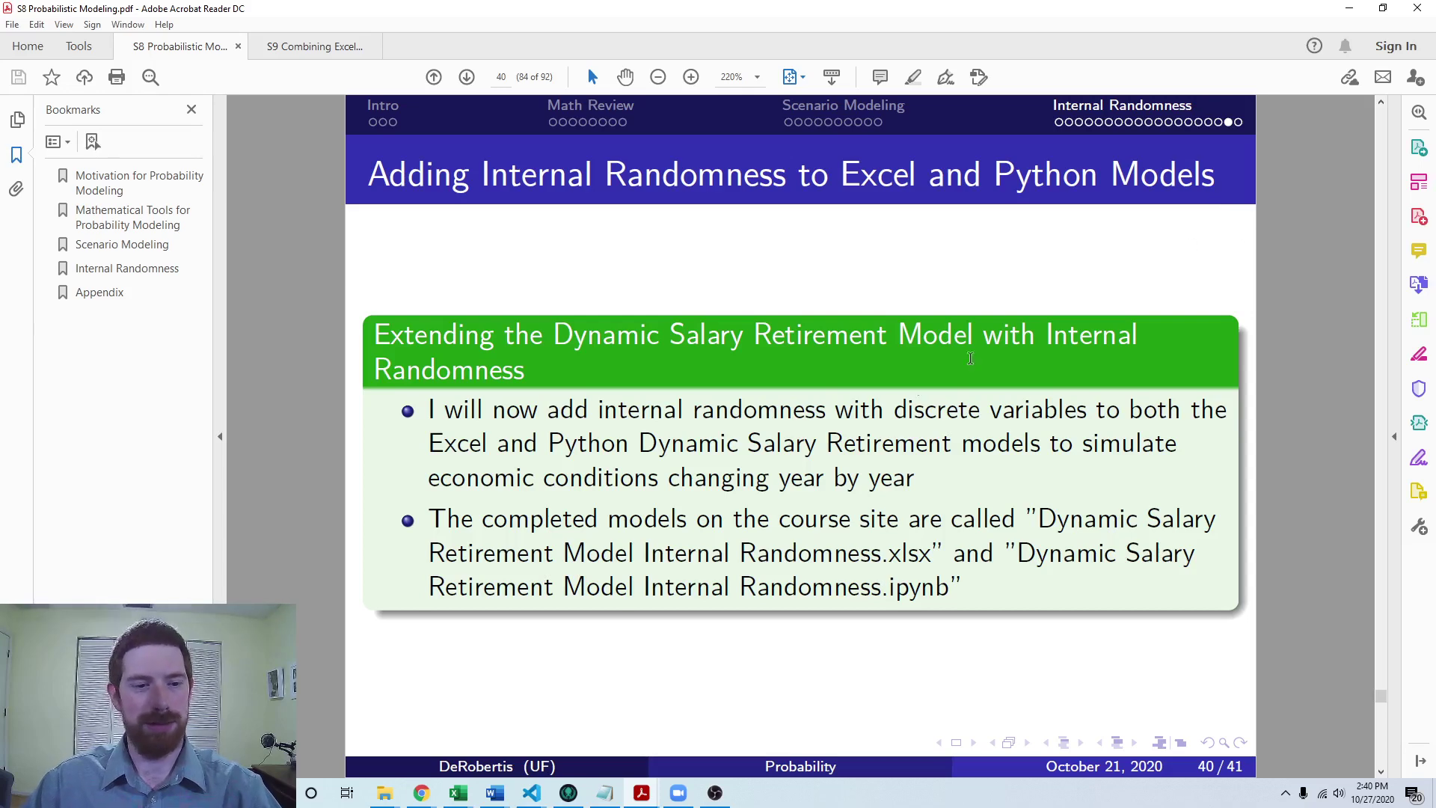
{"action": "mouse_move", "coordinate": [458, 793]}
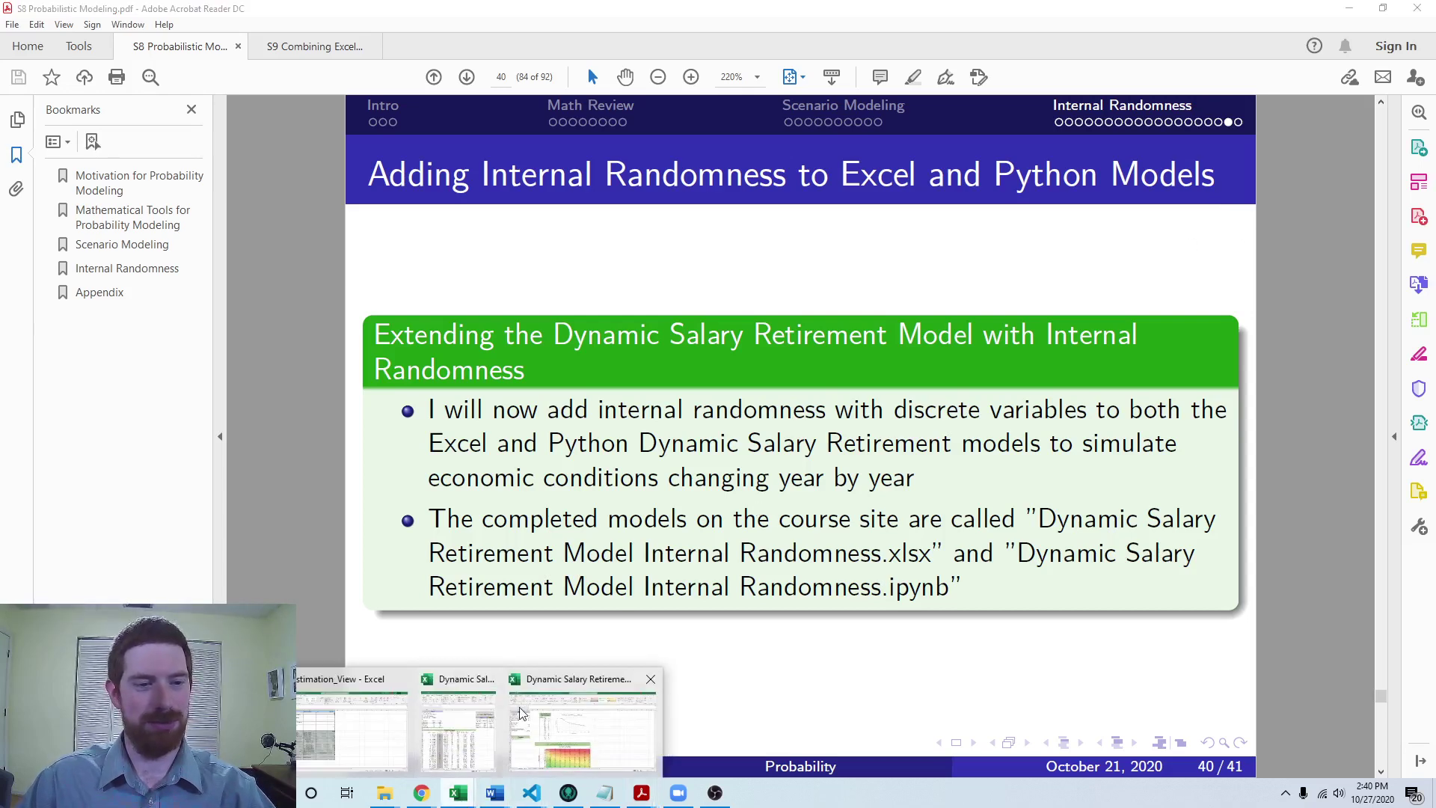
{"action": "left_click", "coordinate": [573, 712]}
{"action": "left_click", "coordinate": [994, 398]}
{"action": "left_click", "coordinate": [249, 389]}
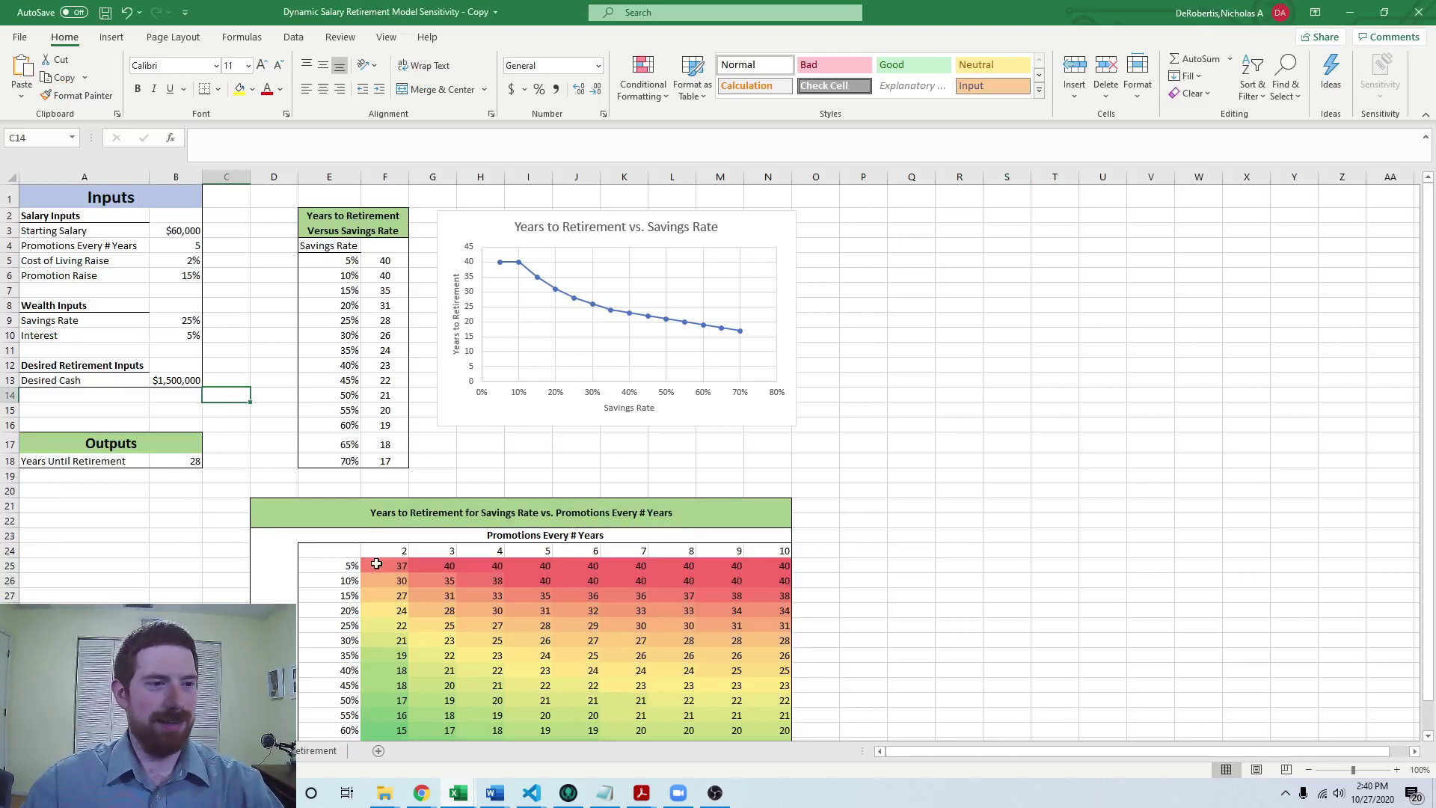
- Zoom the inputs and outputs sheet to 130% and autofit column B to its contents
{"action": "scroll", "coordinate": [247, 352], "scroll_direction": "up", "scroll_amount": 2}
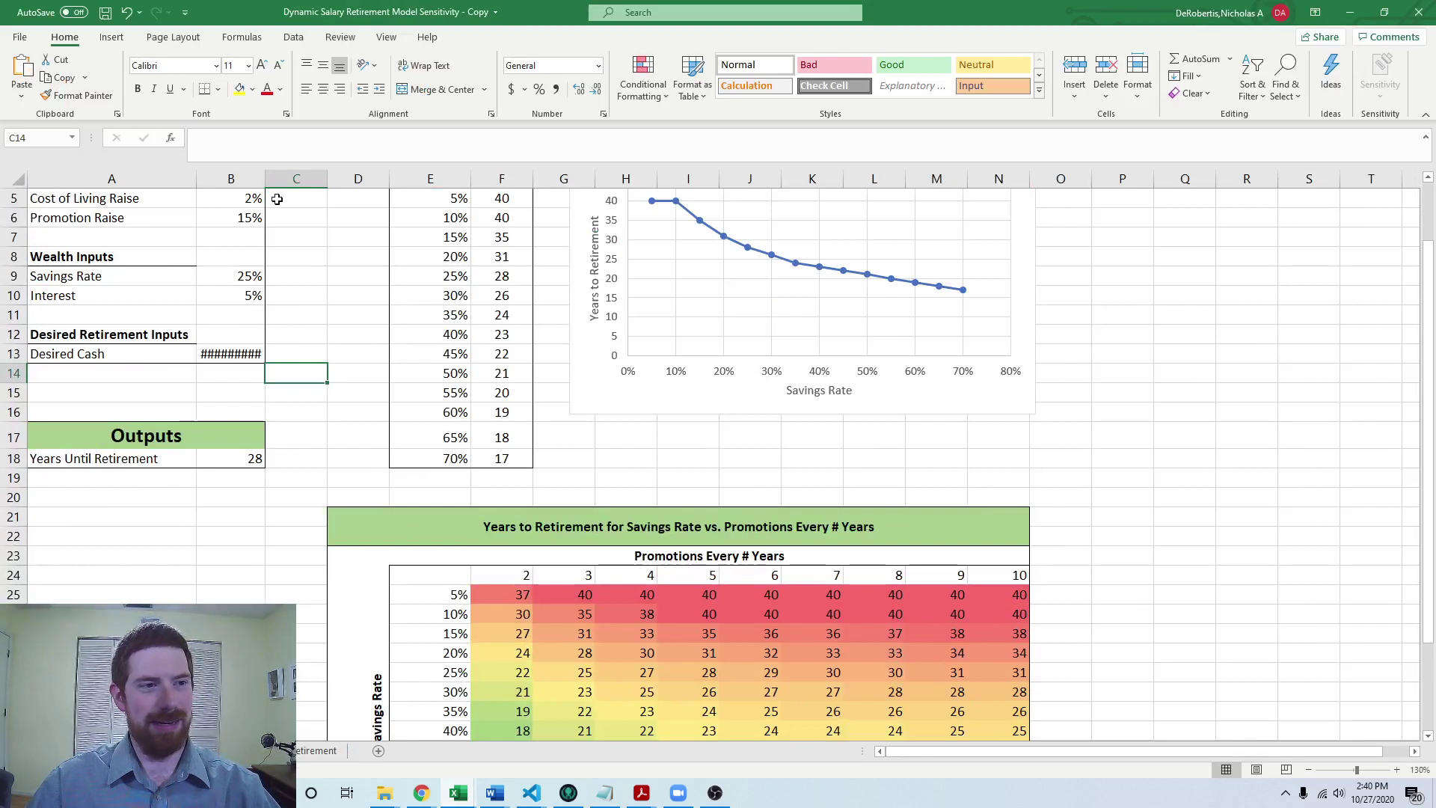
{"action": "double_click", "coordinate": [266, 178]}
{"action": "left_click", "coordinate": [346, 294]}
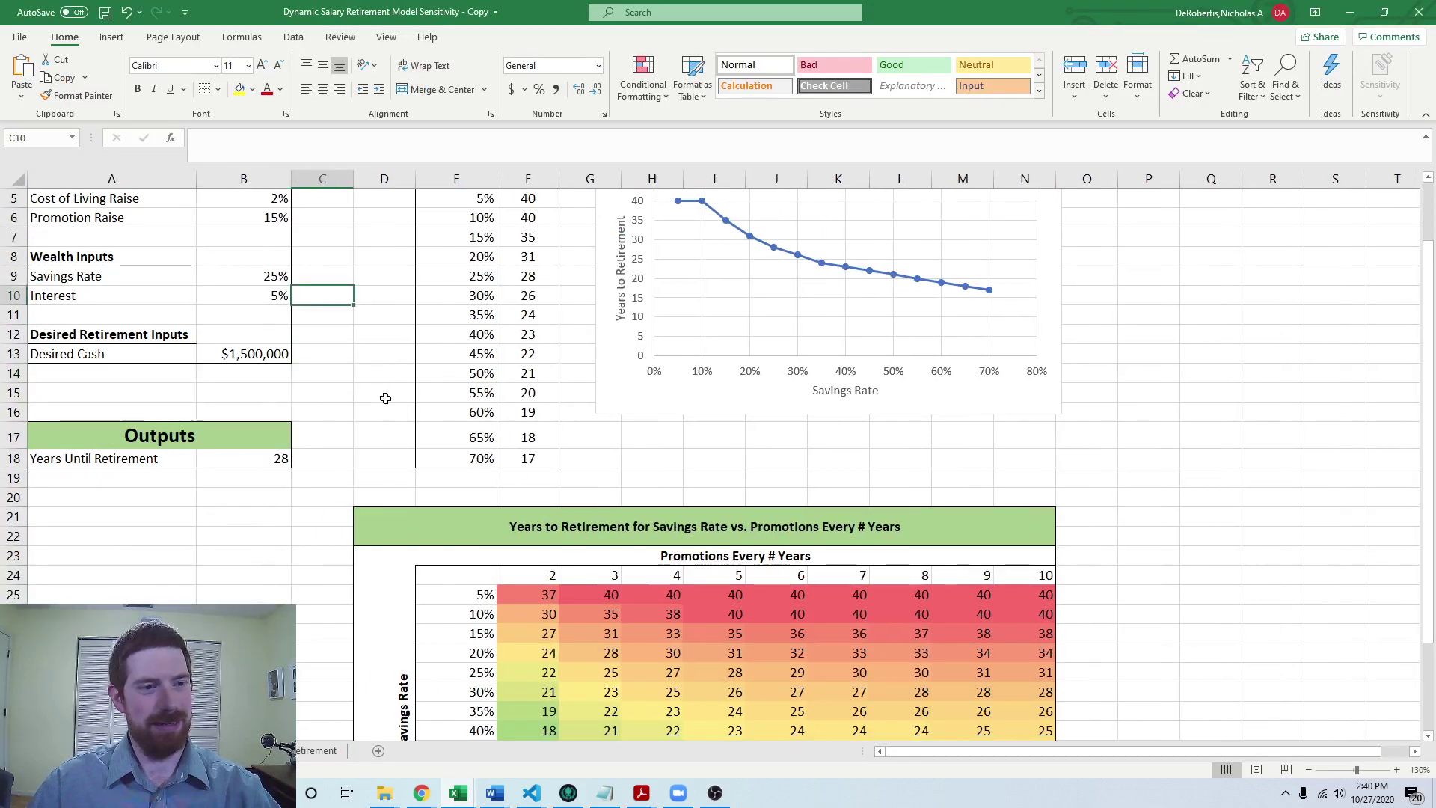
{"action": "scroll", "coordinate": [385, 398], "scroll_direction": "up", "scroll_amount": 2}
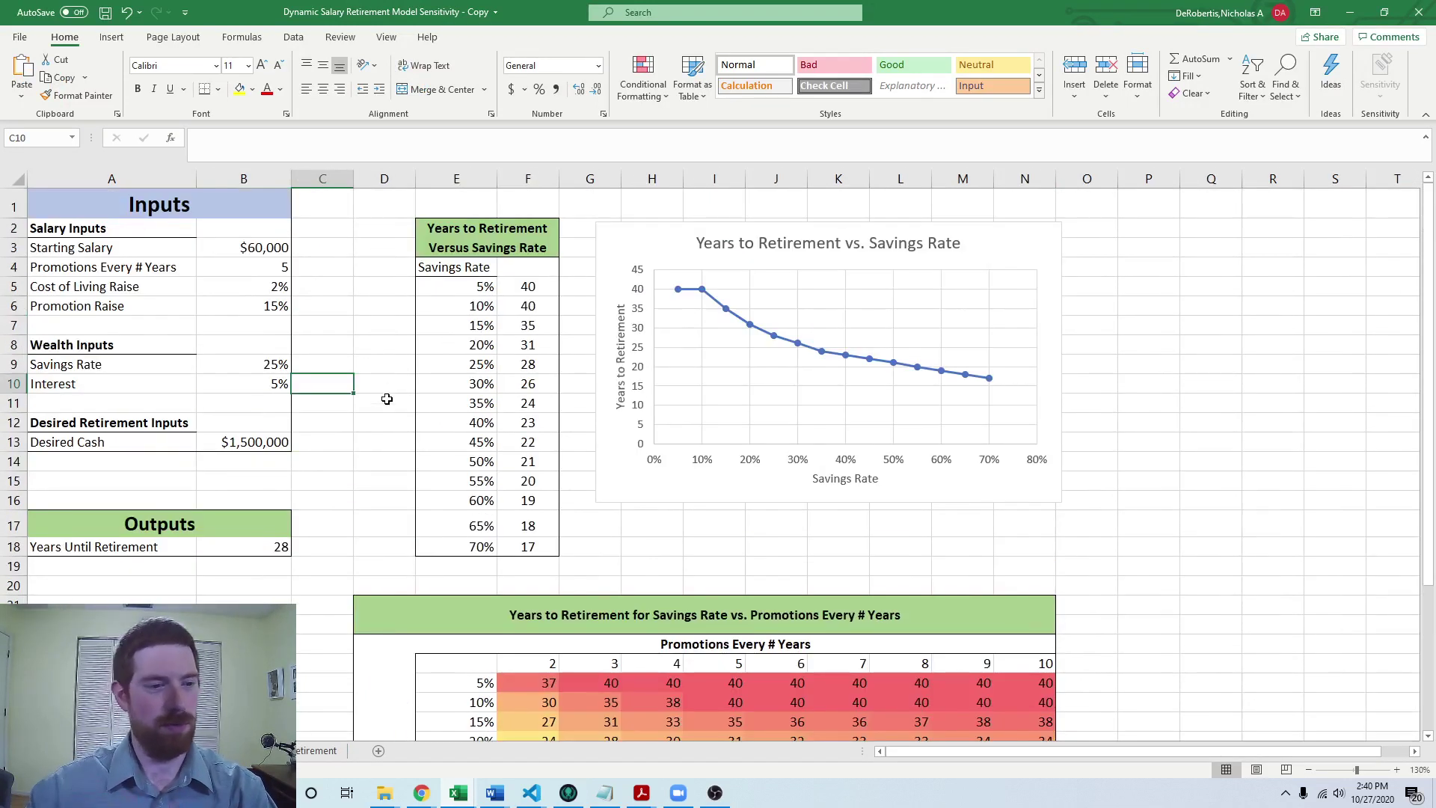
- Examine the wealth calculations sheet at 130% zoom, checking the formulas behind its savings rate and interest inputs
{"action": "key", "text": "ctrl+Page_Up"}
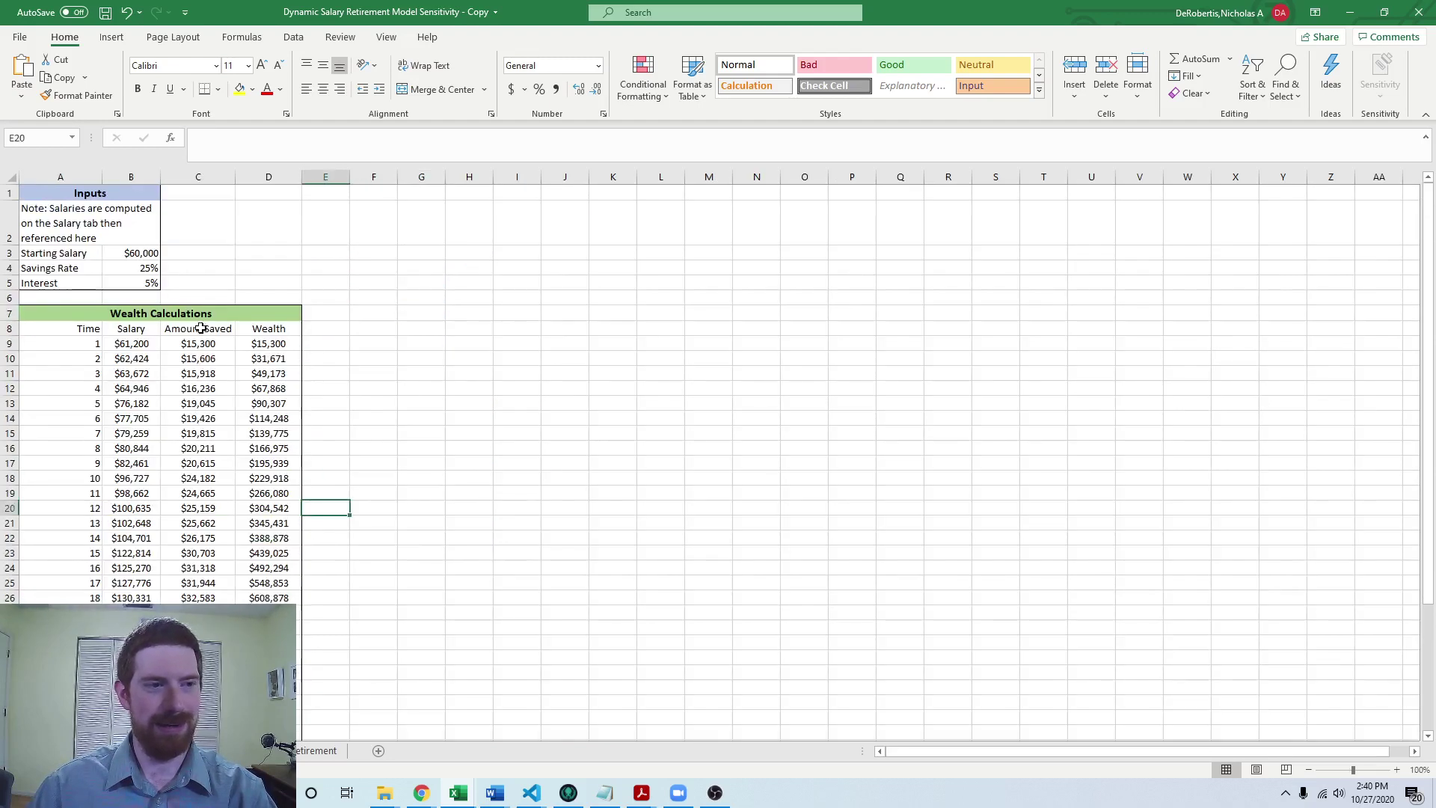
{"action": "left_click", "coordinate": [207, 342]}
{"action": "left_click", "coordinate": [121, 274]}
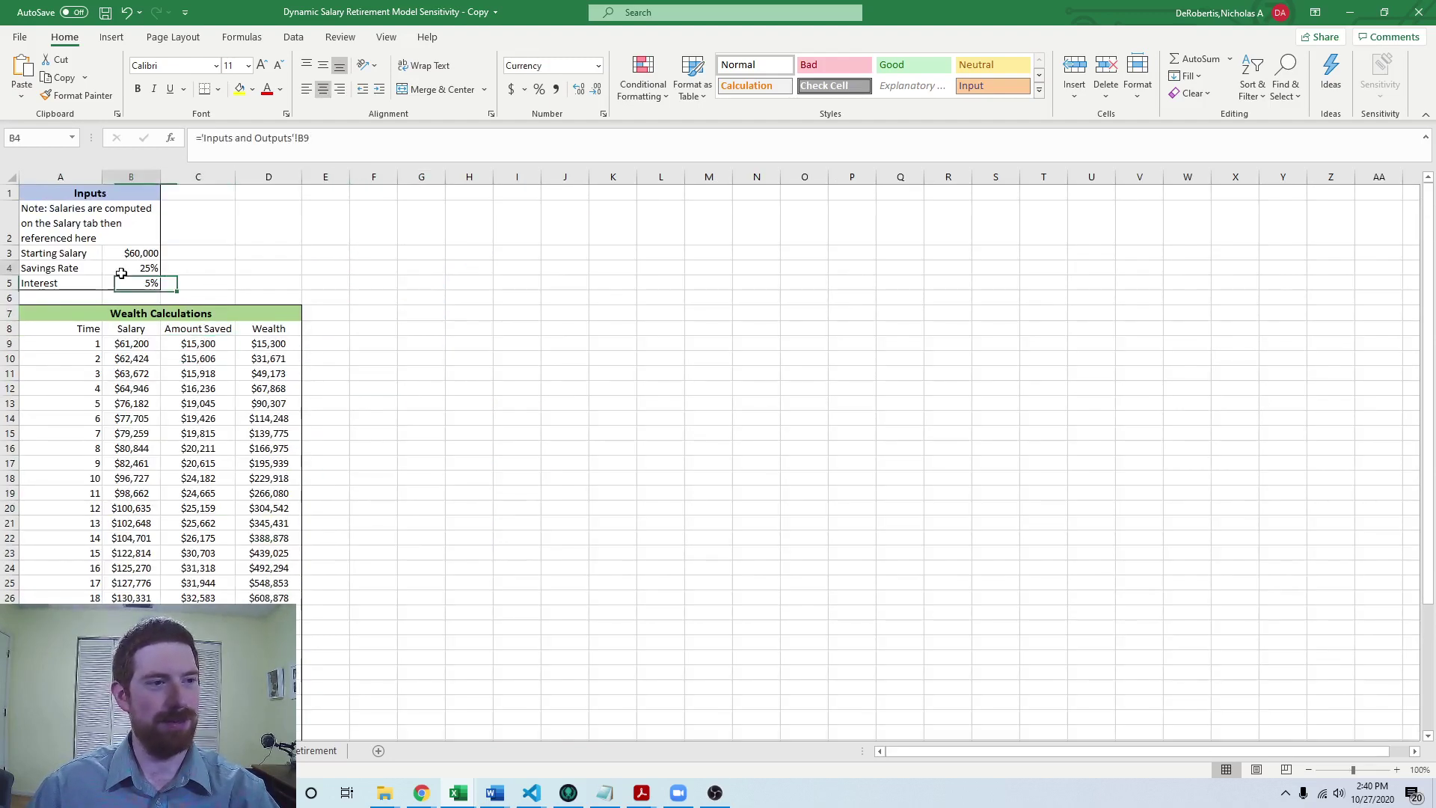
{"action": "key", "text": "shift+Right"}
{"action": "scroll", "coordinate": [180, 317], "scroll_direction": "up", "scroll_amount": 2}
{"action": "scroll", "coordinate": [180, 317], "scroll_direction": "up", "scroll_amount": 3}
{"action": "left_click", "coordinate": [232, 334]}
{"action": "left_click", "coordinate": [183, 317]}
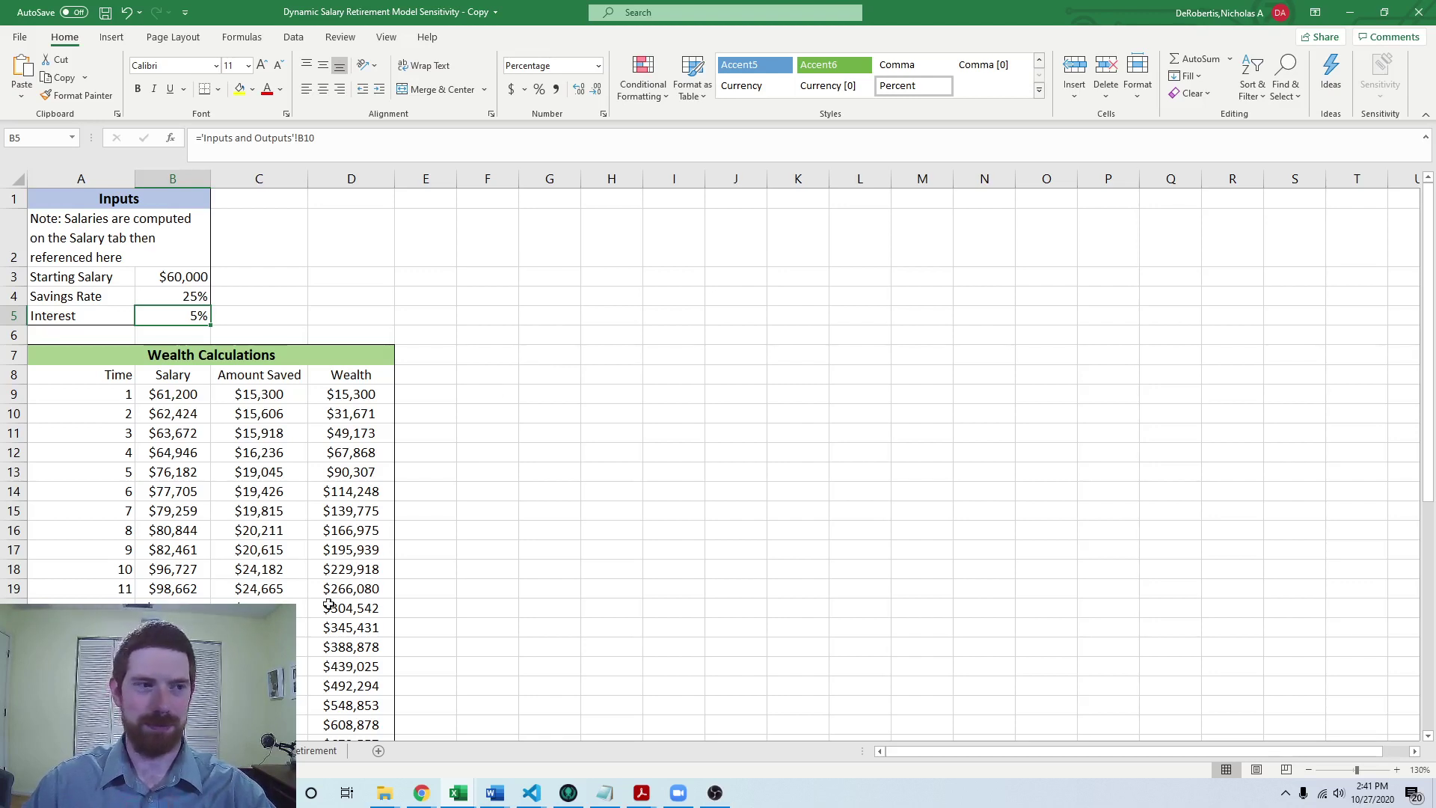
- On the Inputs and Outputs sheet, move the Outputs block from A17:B18 down to A23
{"action": "key", "text": "ctrl+Page_Up"}
{"action": "left_click", "coordinate": [198, 442]}
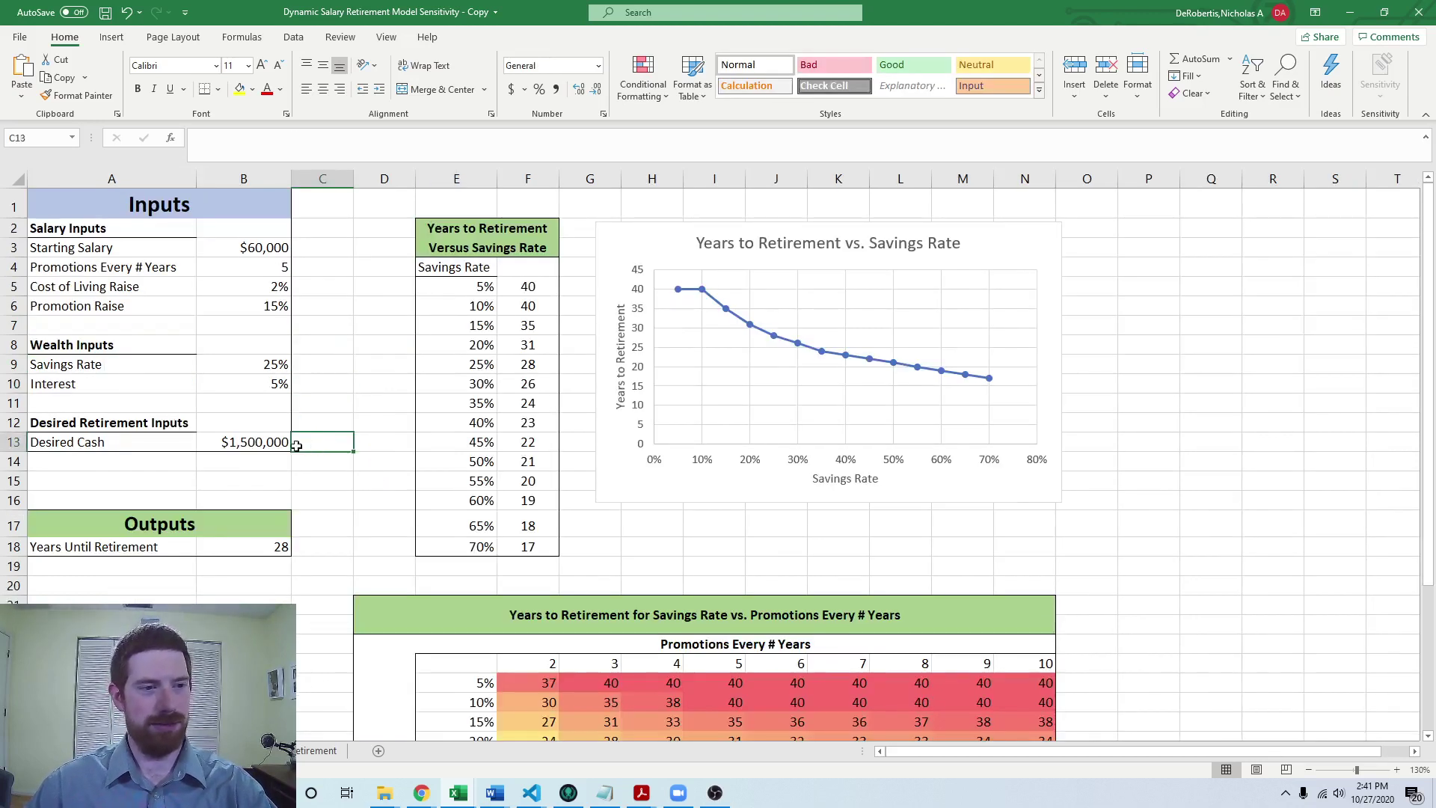
{"action": "left_click", "coordinate": [156, 456]}
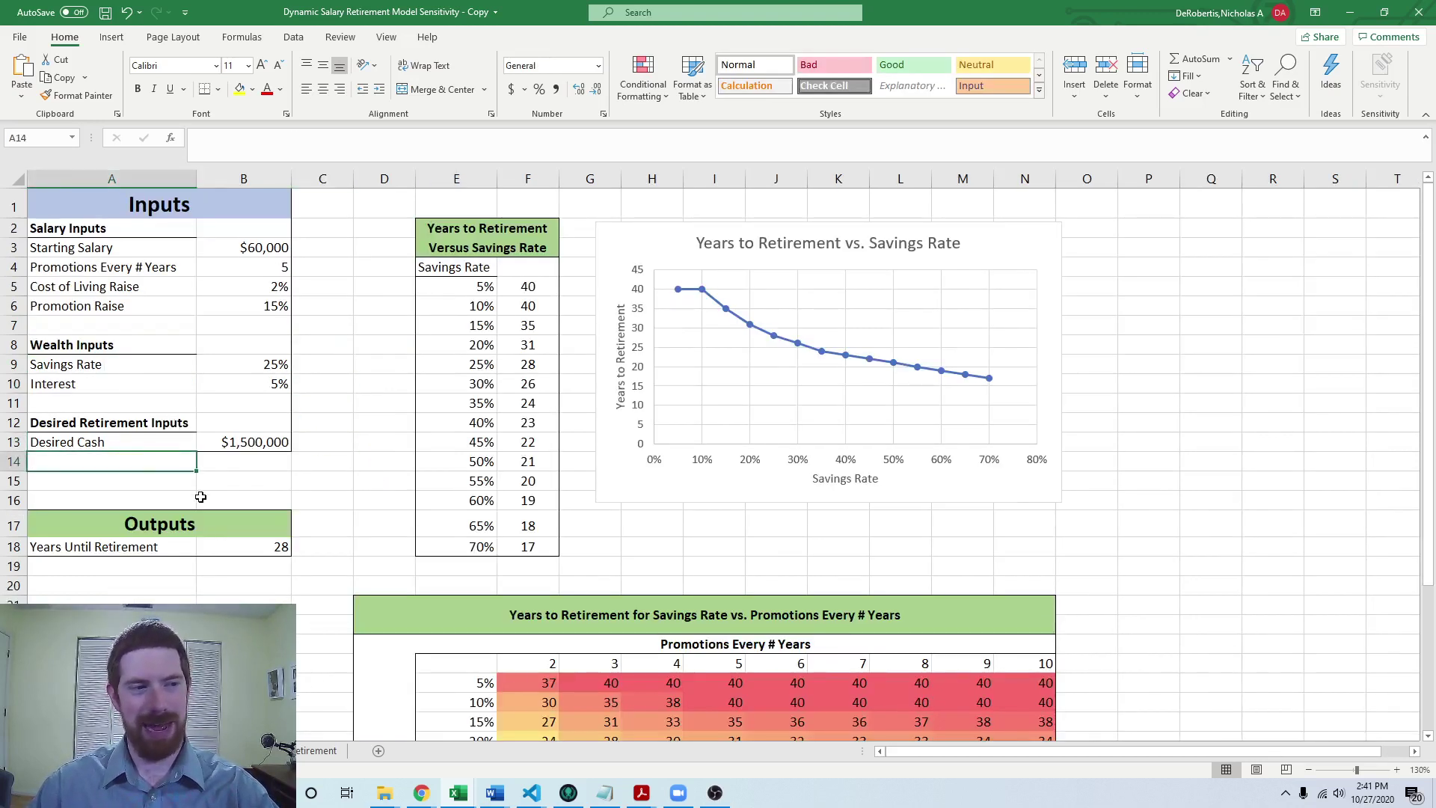
{"action": "left_click_drag", "start_coordinate": [121, 512], "coordinate": [208, 547]}
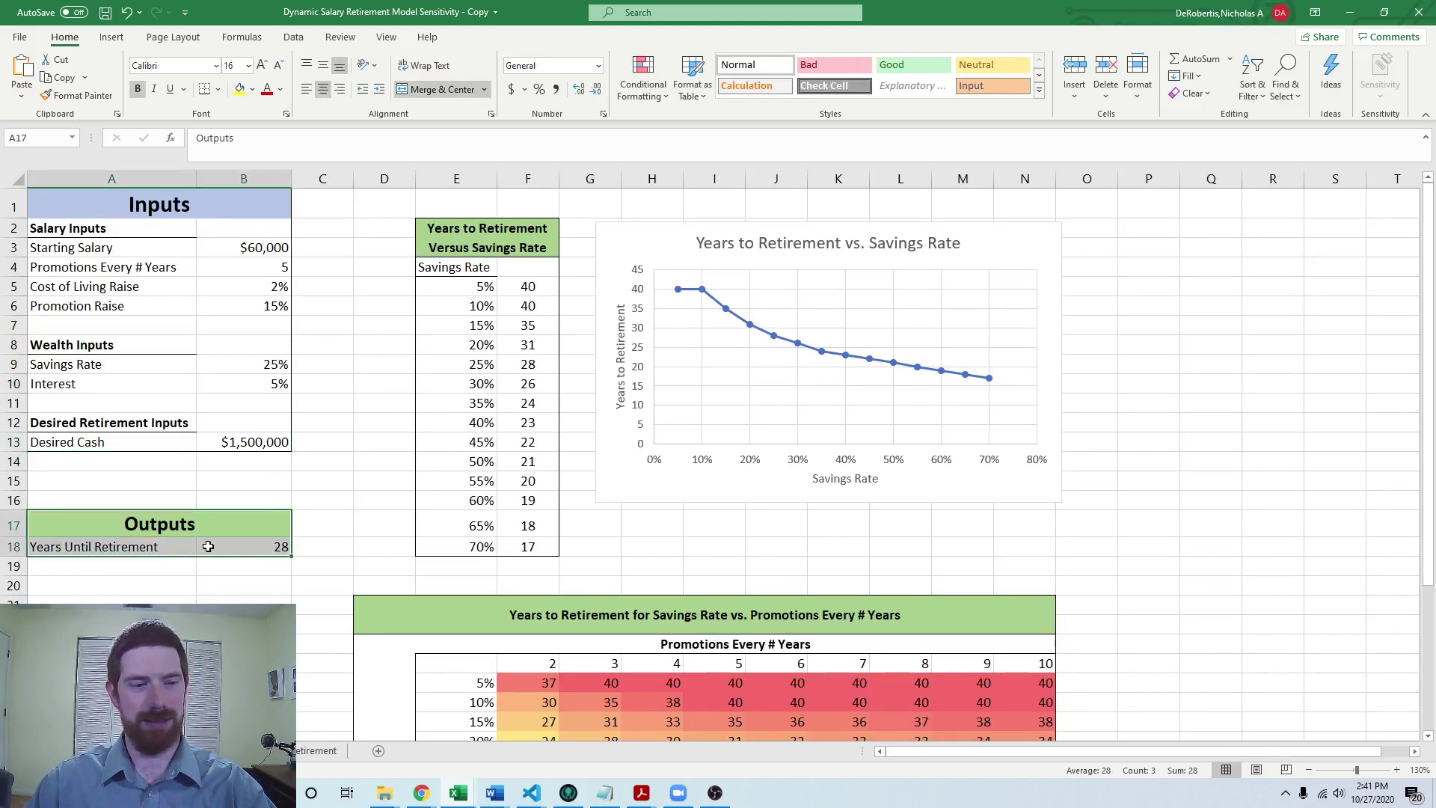
{"action": "key", "text": "ctrl+c"}
{"action": "scroll", "coordinate": [209, 546], "scroll_direction": "down", "scroll_amount": 2}
{"action": "left_click", "coordinate": [83, 575]}
{"action": "left_click", "coordinate": [91, 514]}
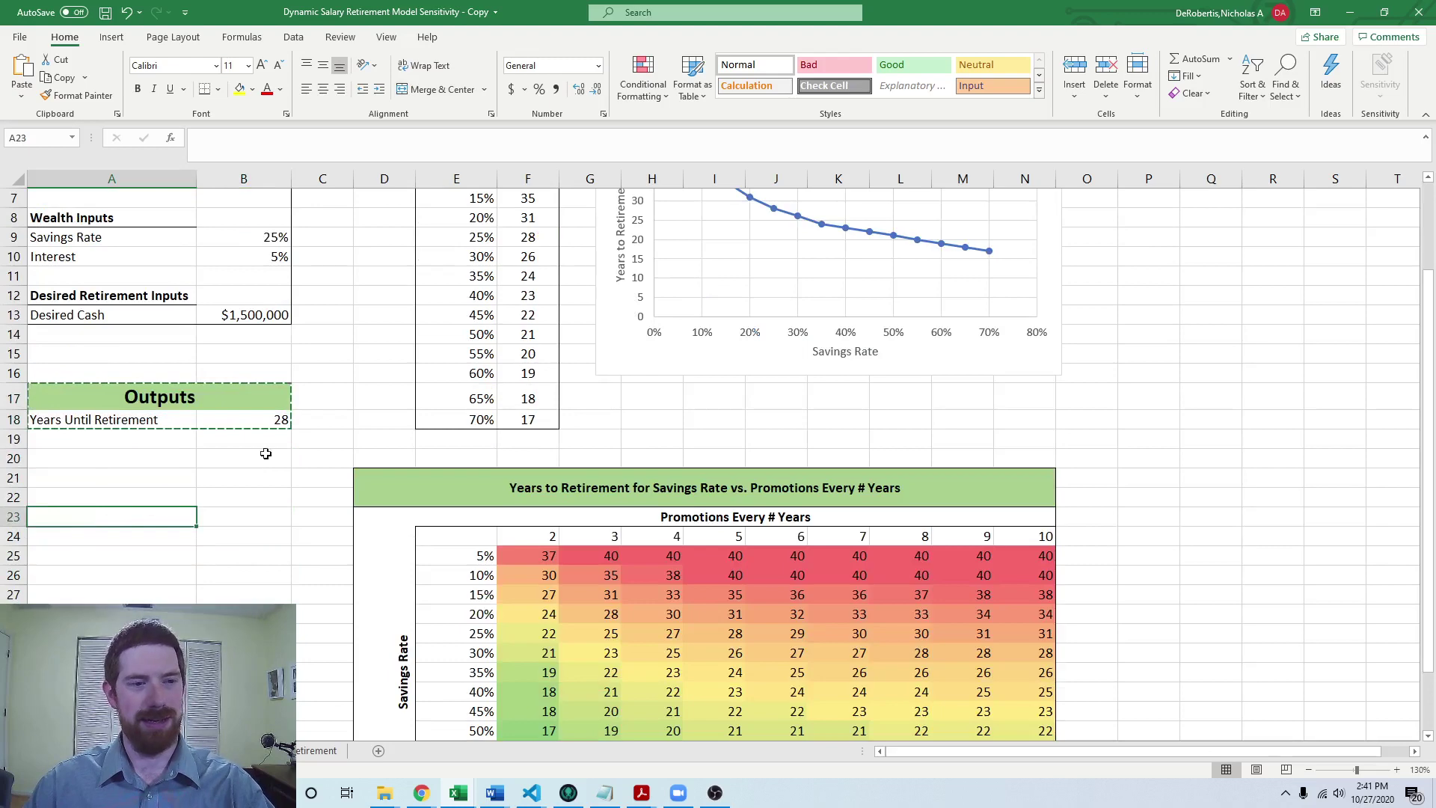
{"action": "key", "text": "ctrl+v"}
{"action": "left_click", "coordinate": [284, 388]}
{"action": "scroll", "coordinate": [224, 448], "scroll_direction": "up", "scroll_amount": 2}
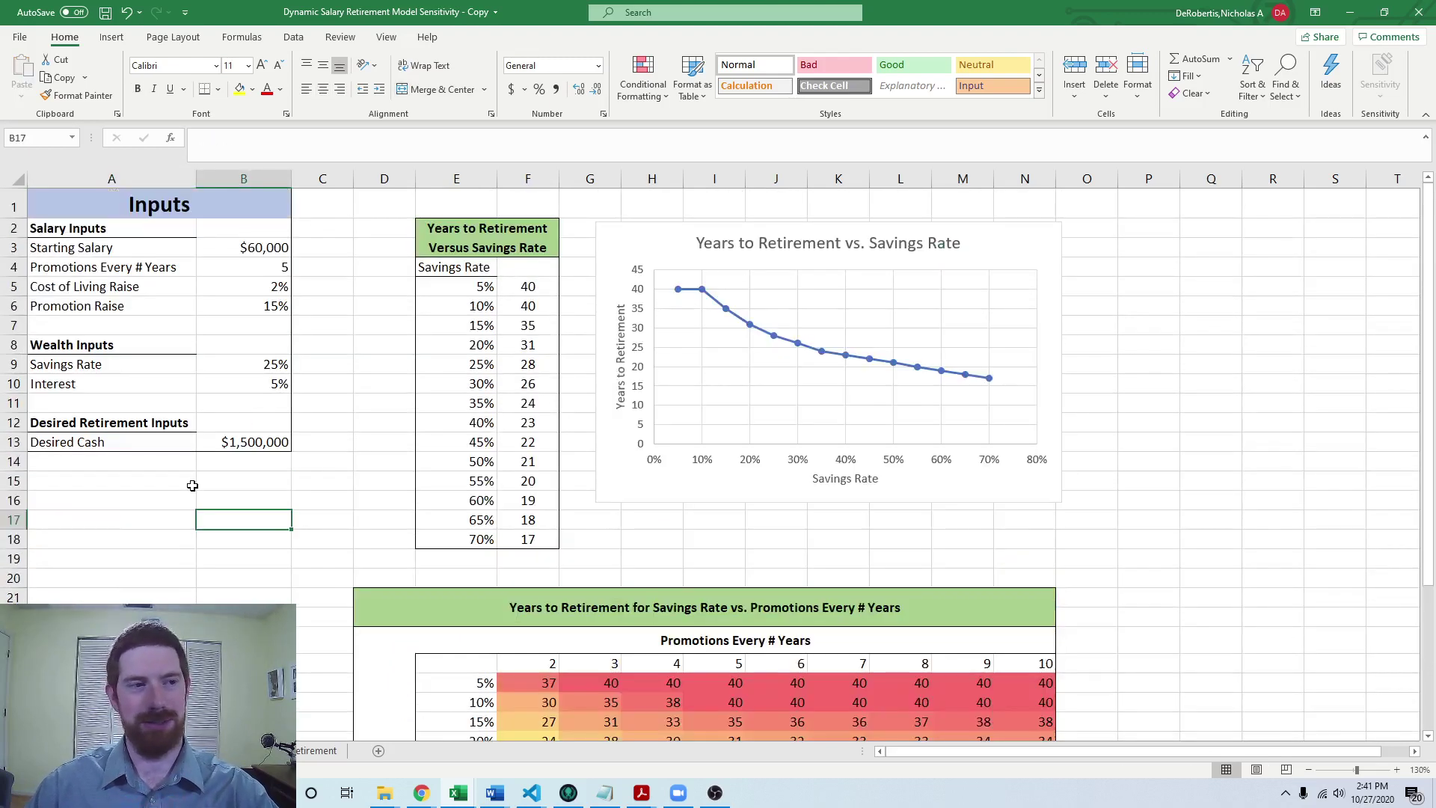
- Enter the section heading "Economic Condition Inputs" in cell A15, below the desired retirement inputs
{"action": "left_click", "coordinate": [239, 501]}
{"action": "left_click", "coordinate": [144, 473]}
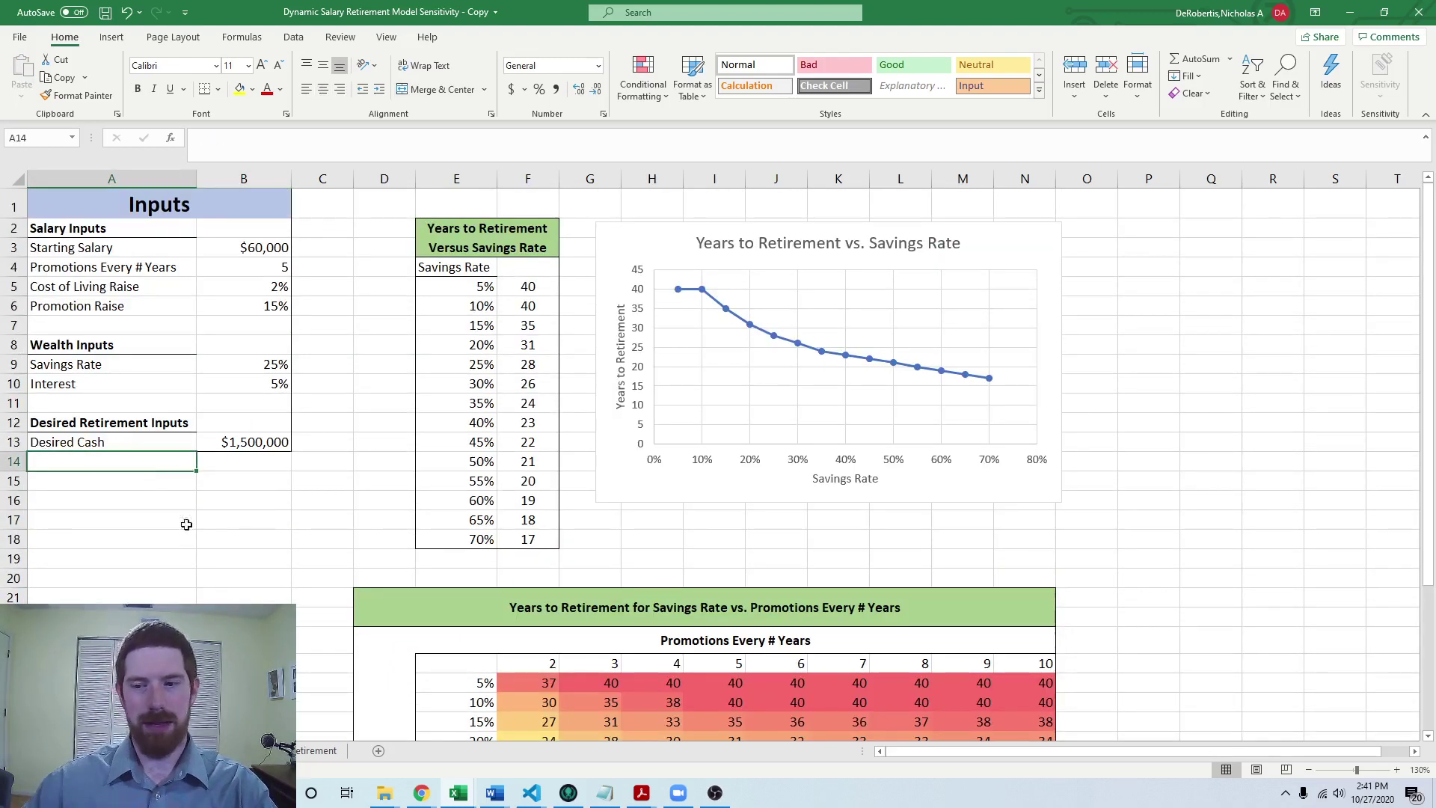
{"action": "left_click", "coordinate": [282, 746]}
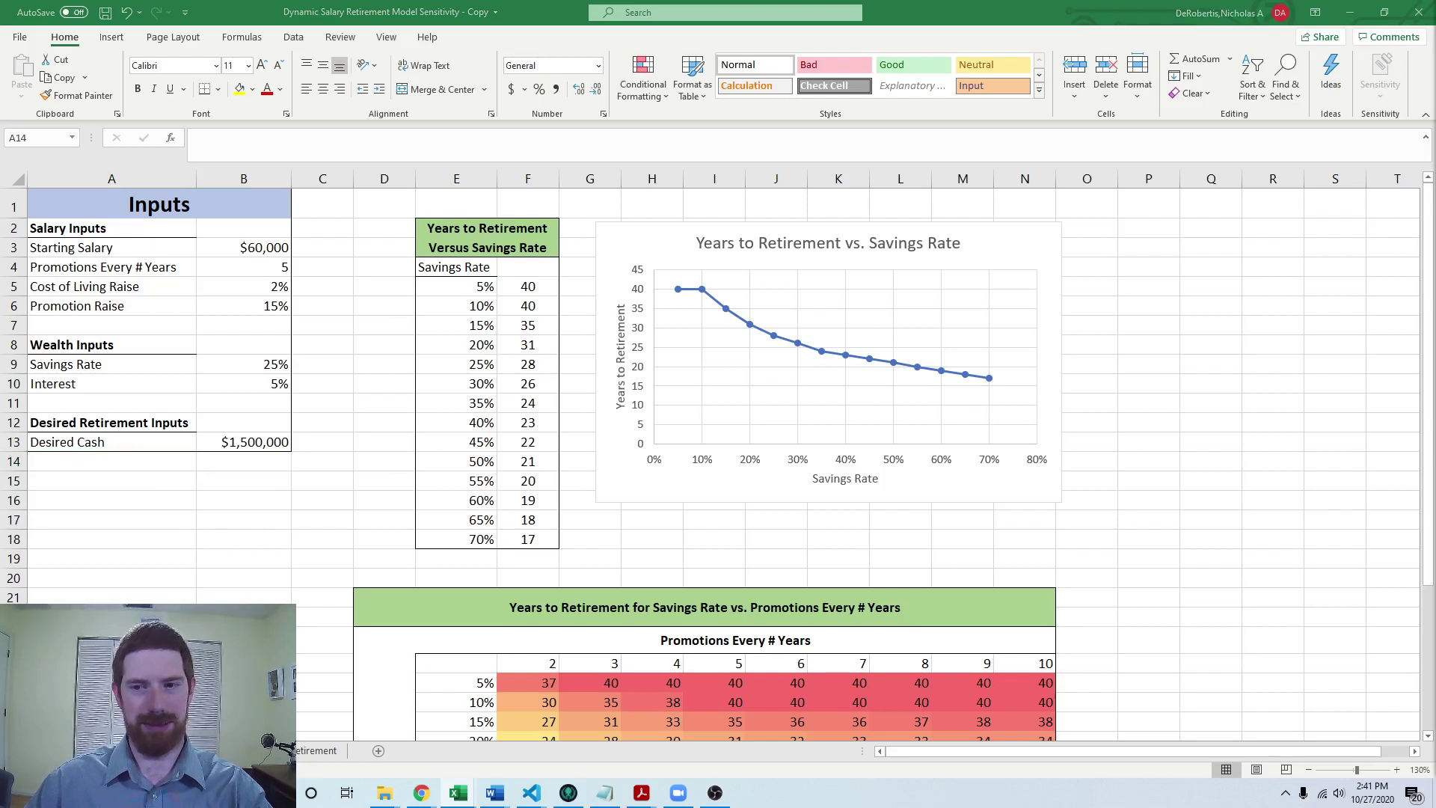
{"action": "left_click", "coordinate": [122, 476]}
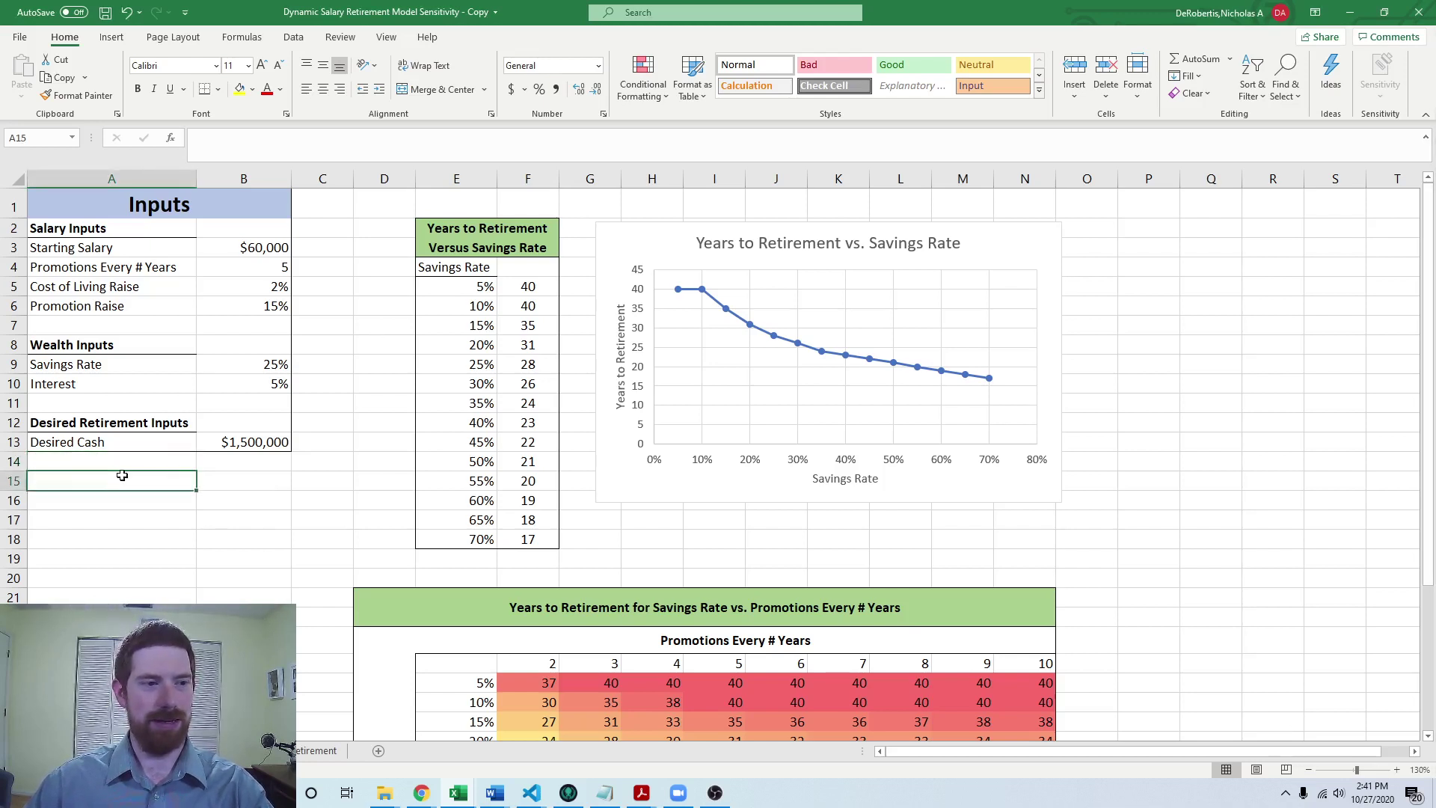
{"action": "type", "text": "Economic Condition "}
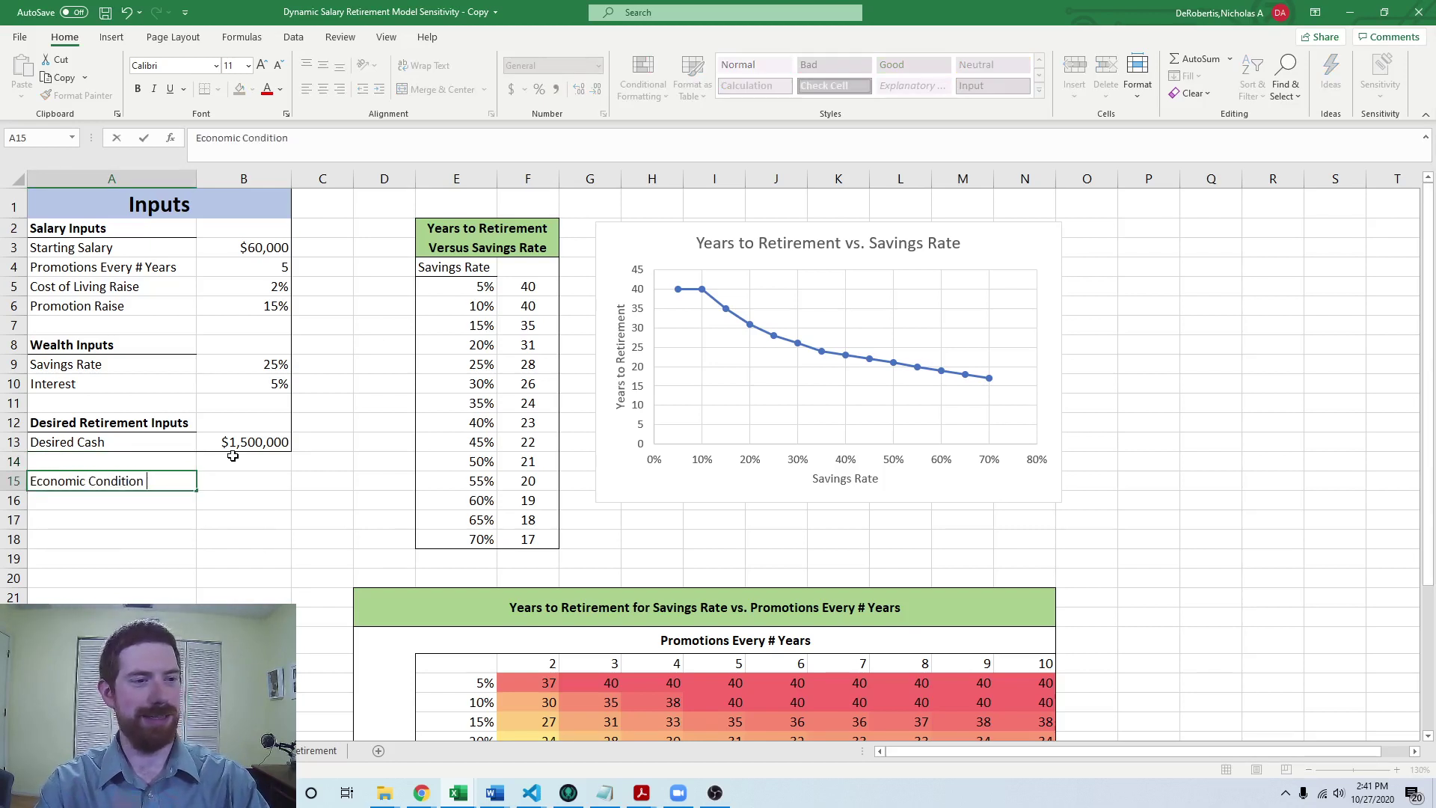
{"action": "type", "text": "Inputs"}
{"action": "key", "text": "Return"}
- Enter the labels "Economic Probabilities", "Recession" and "Expansion" in cells A16 to A18
{"action": "type", "text": "Econmic"}
{"action": "key", "text": "BackSpace"}
{"action": "key", "text": "BackSpace"}
{"action": "key", "text": "BackSpace"}
{"action": "type", "text": "omic Po"}
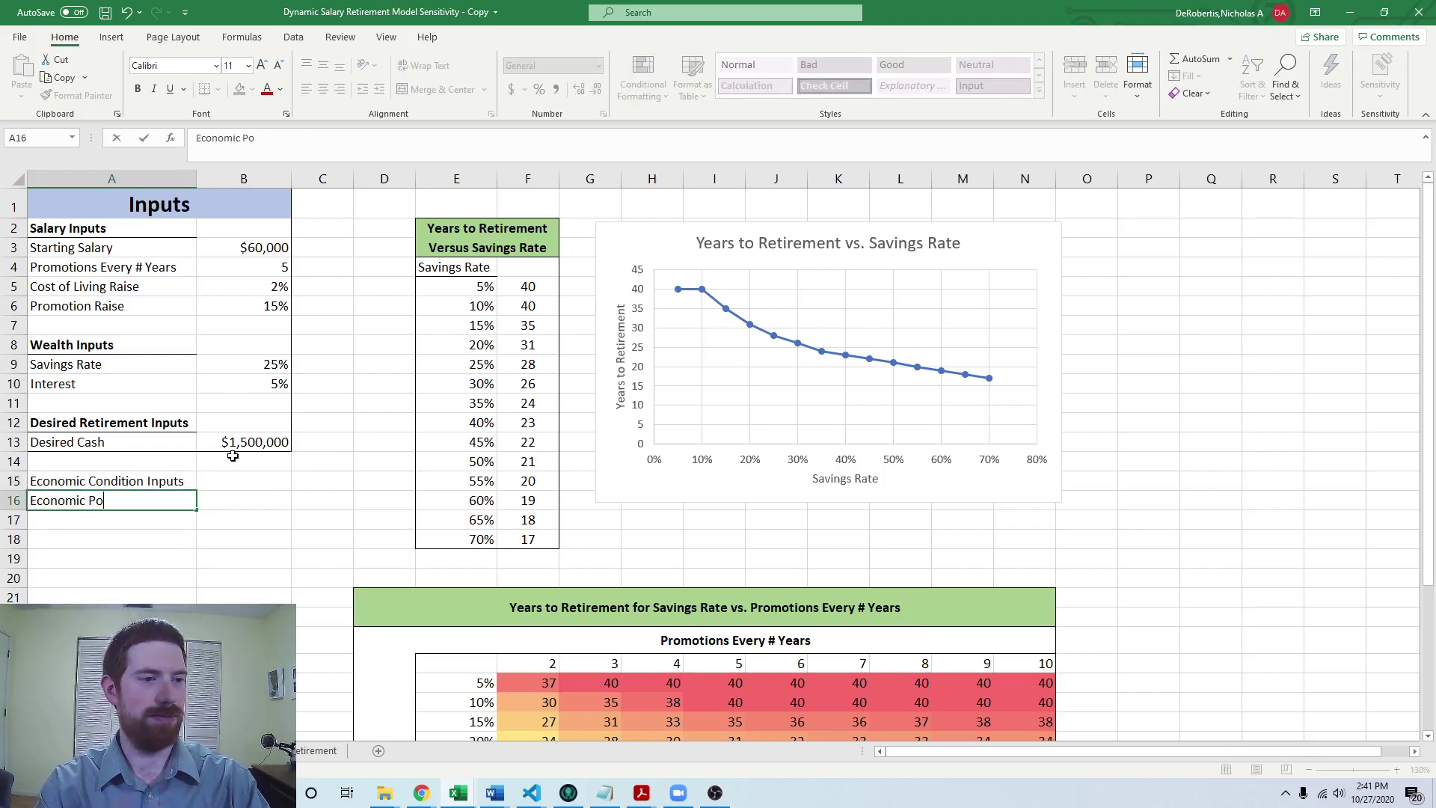
{"action": "key", "text": "BackSpace"}
{"action": "type", "text": "robabilities"}
{"action": "key", "text": "Return"}
{"action": "type", "text": "Recession"}
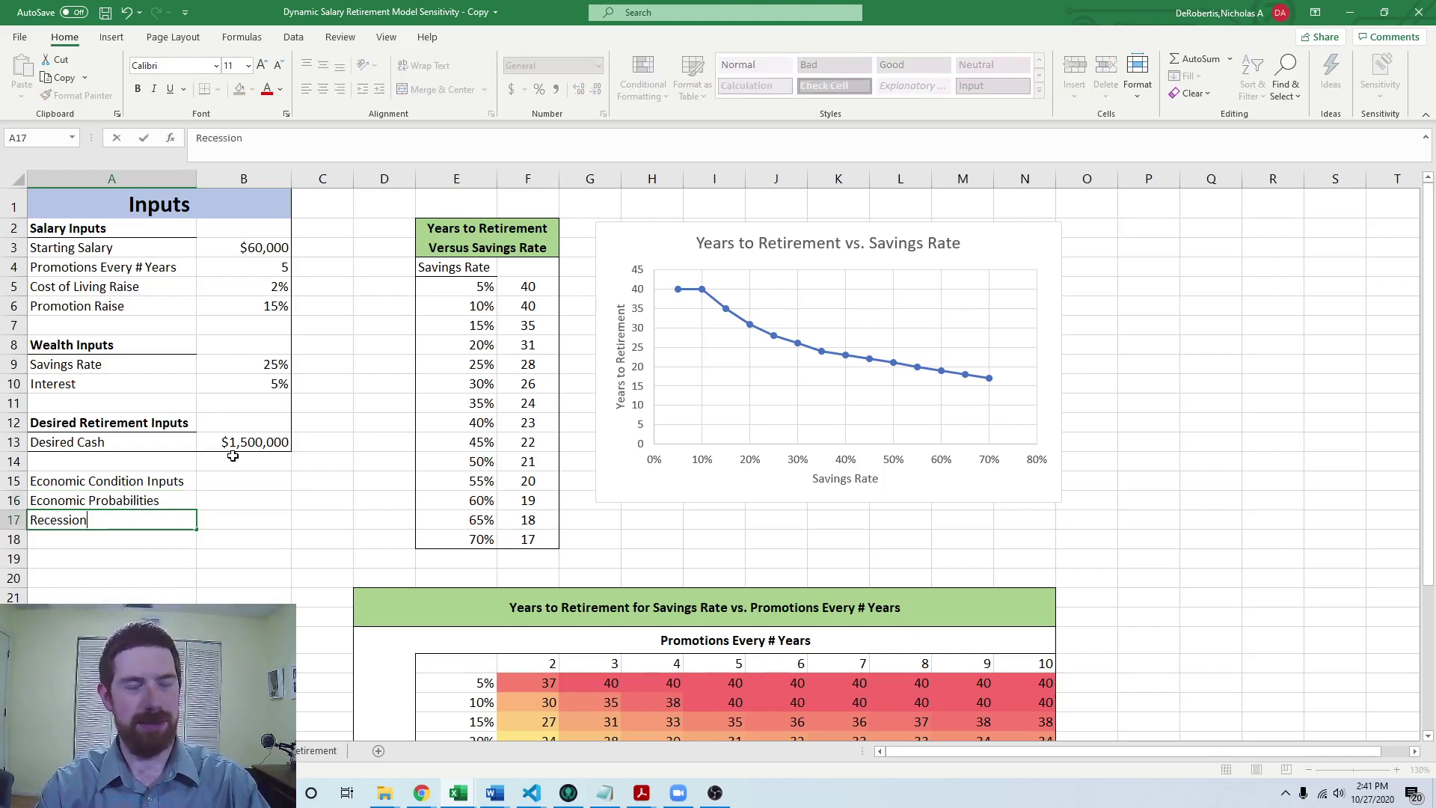
{"action": "key", "text": "Return"}
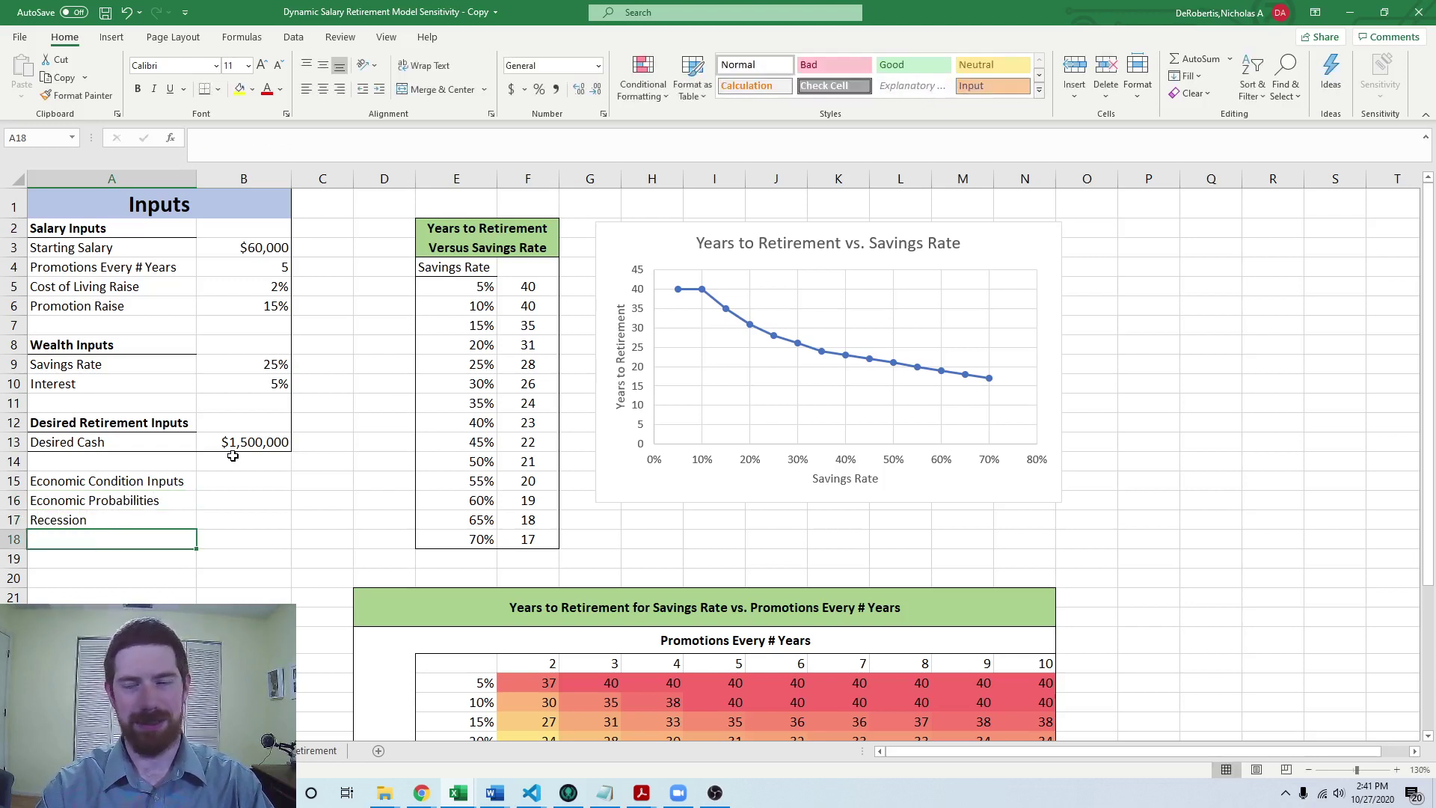
{"action": "type", "text": "Expansion"}
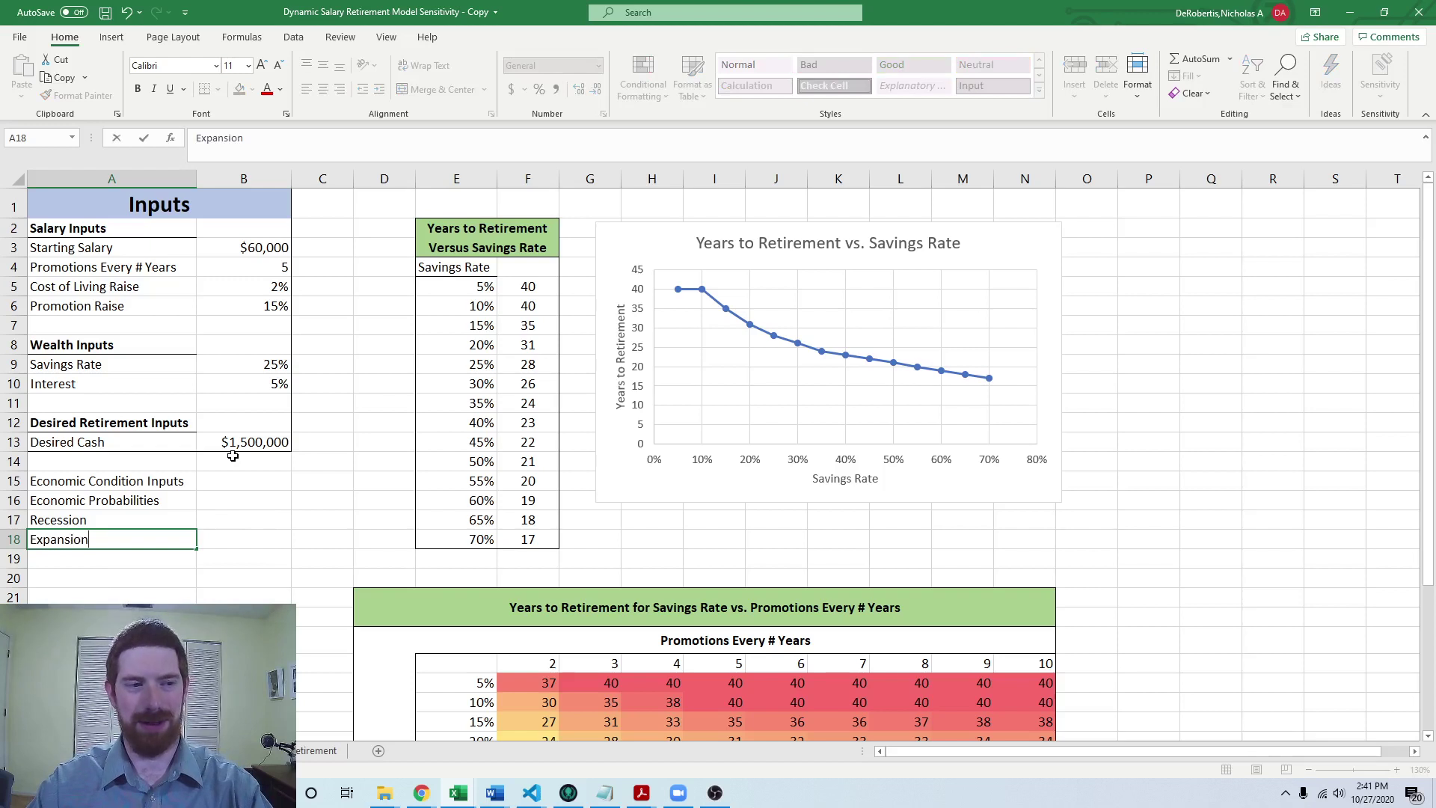
- Set the recession probability to 20% in B17 and the expansion probability to 30% in B18
{"action": "key", "text": "Up"}
{"action": "key", "text": "Right"}
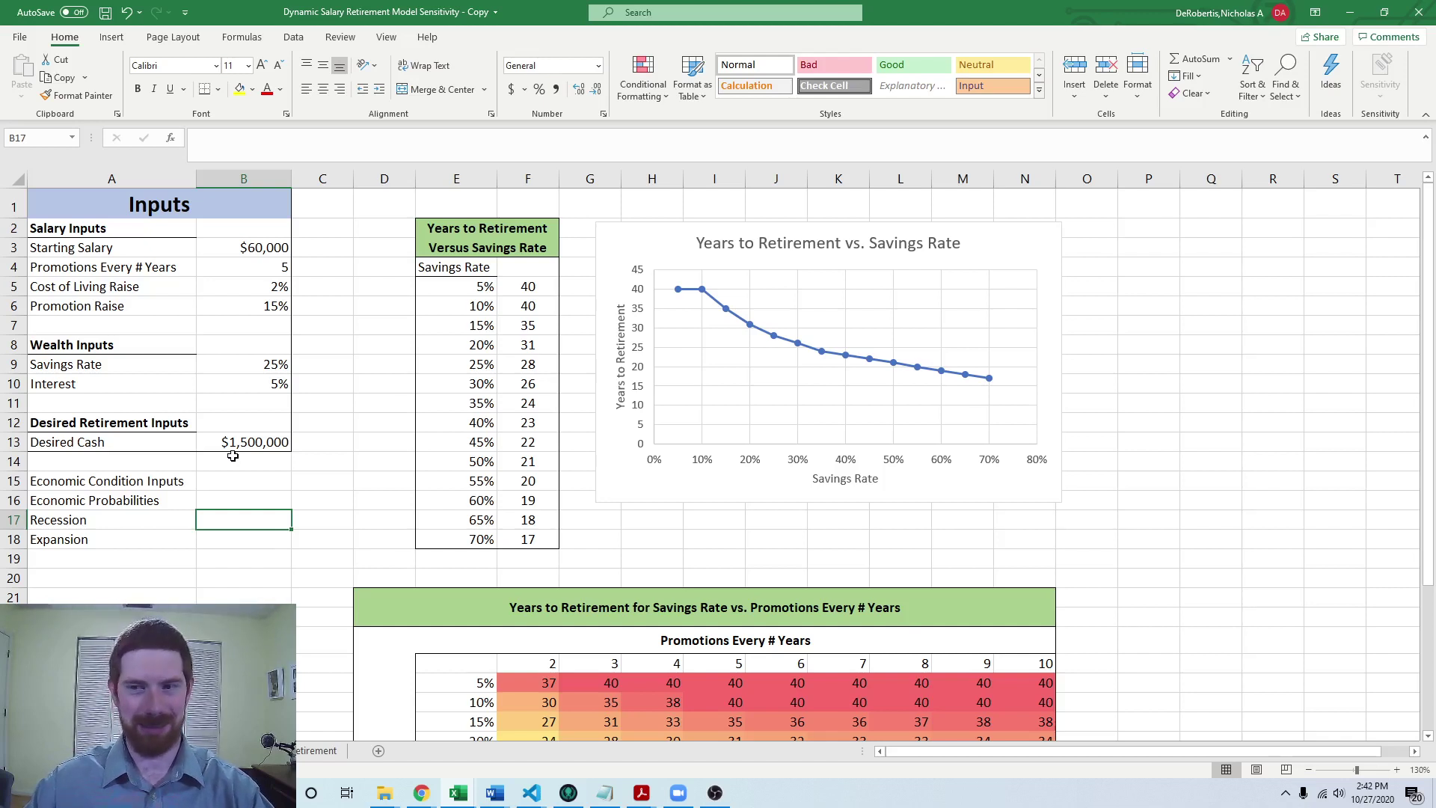
{"action": "type", "text": "20%"}
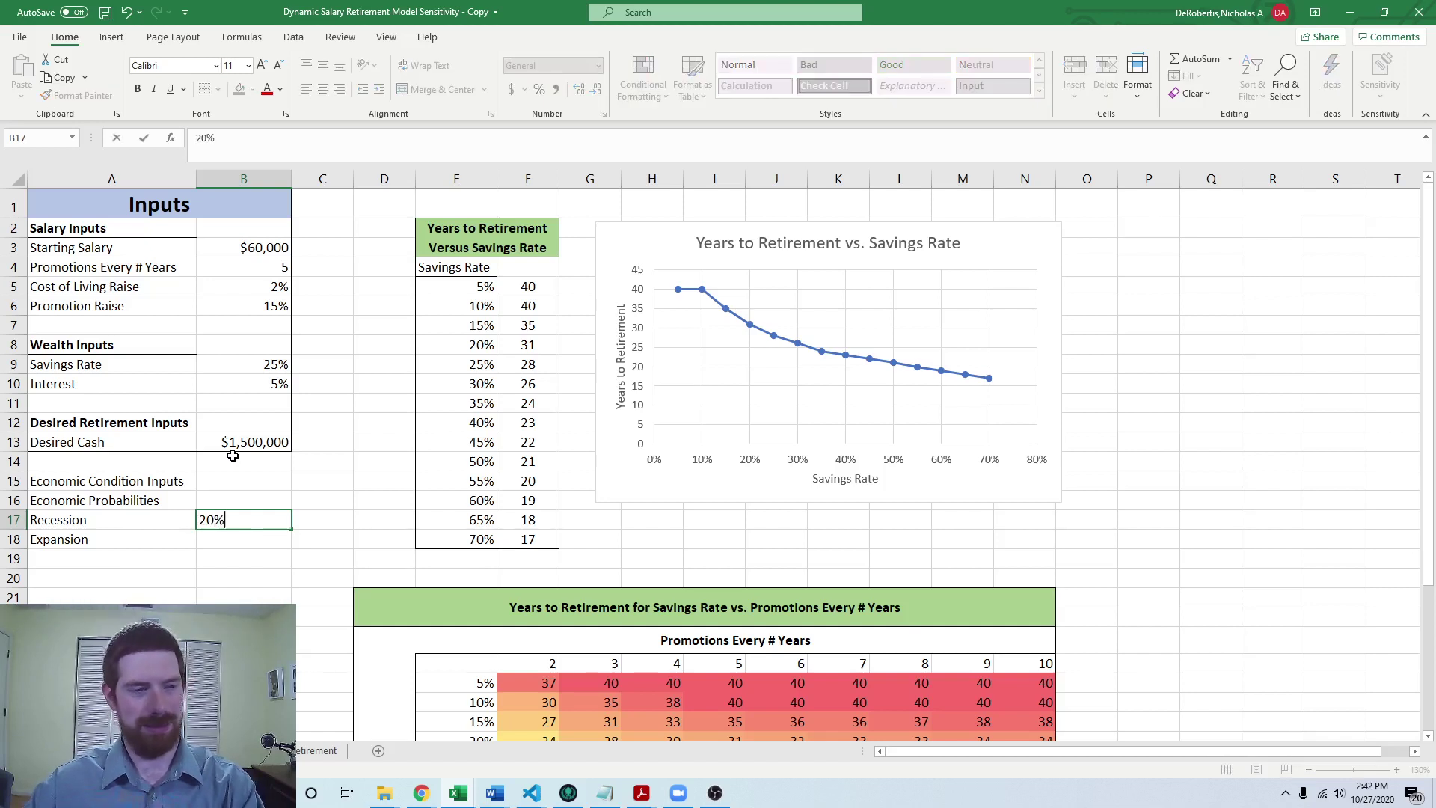
{"action": "key", "text": "Return"}
{"action": "type", "text": "30%"}
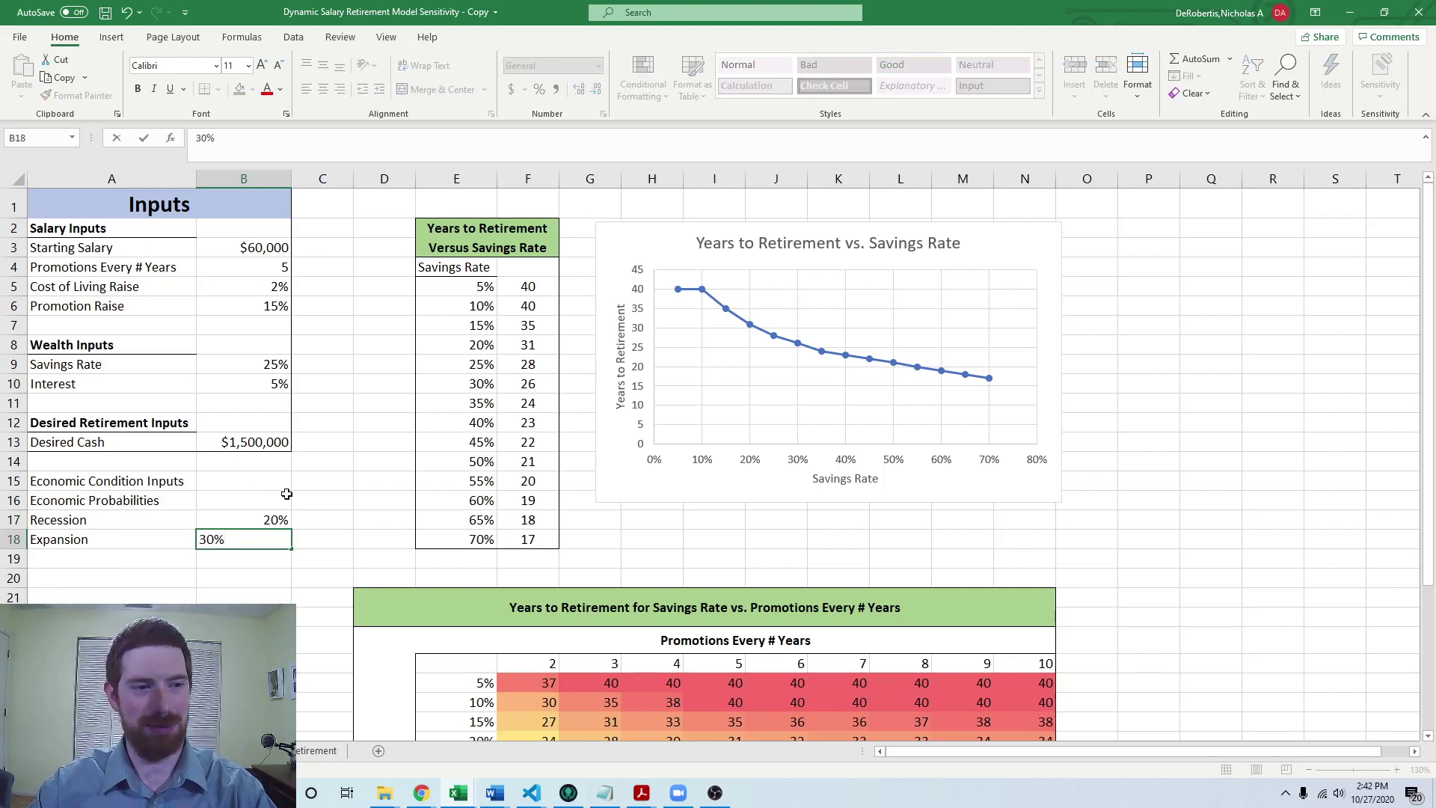
{"action": "key", "text": "Return"}
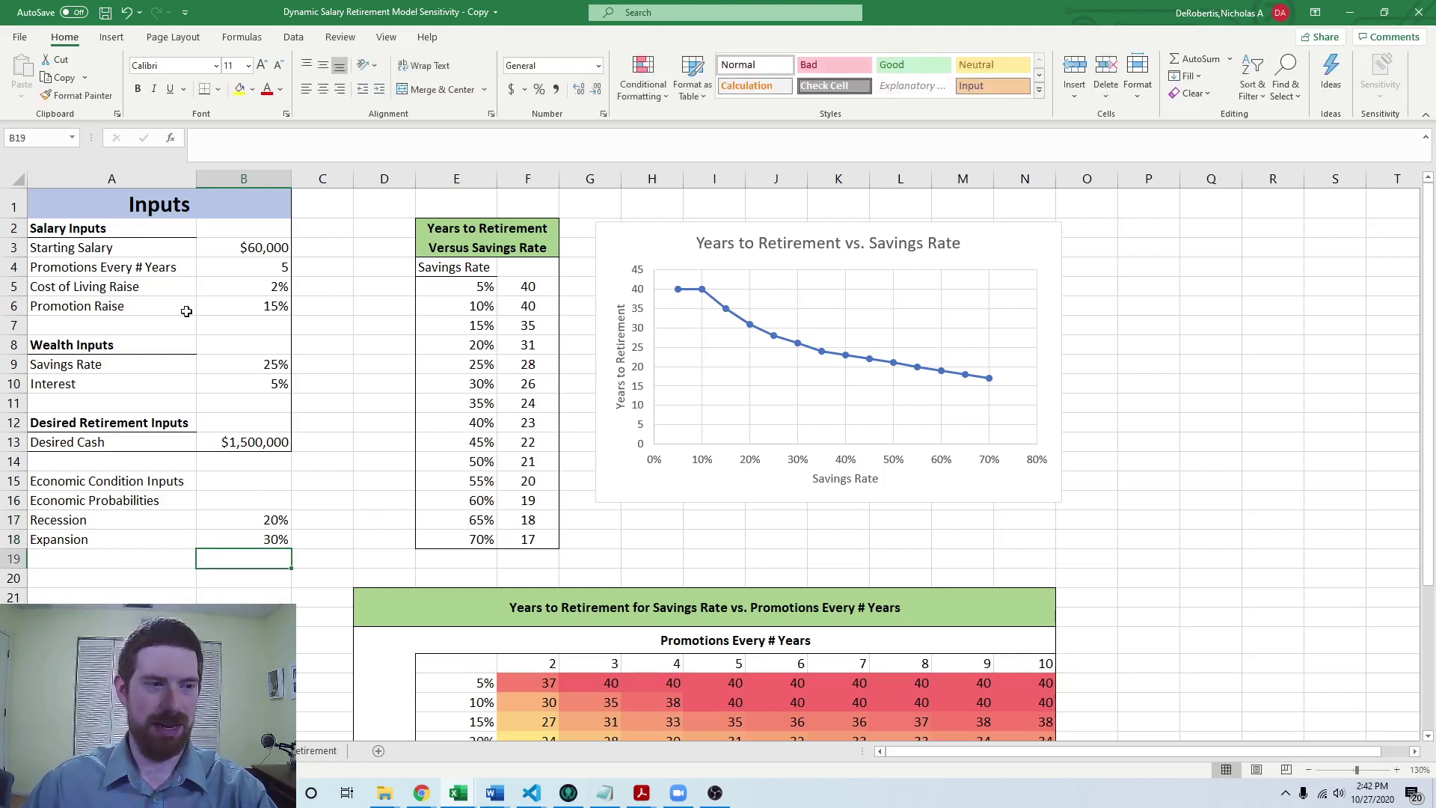
- Move the range A9:B18 down two rows to A11, freeing space under the Wealth Inputs heading
{"action": "left_click", "coordinate": [141, 360]}
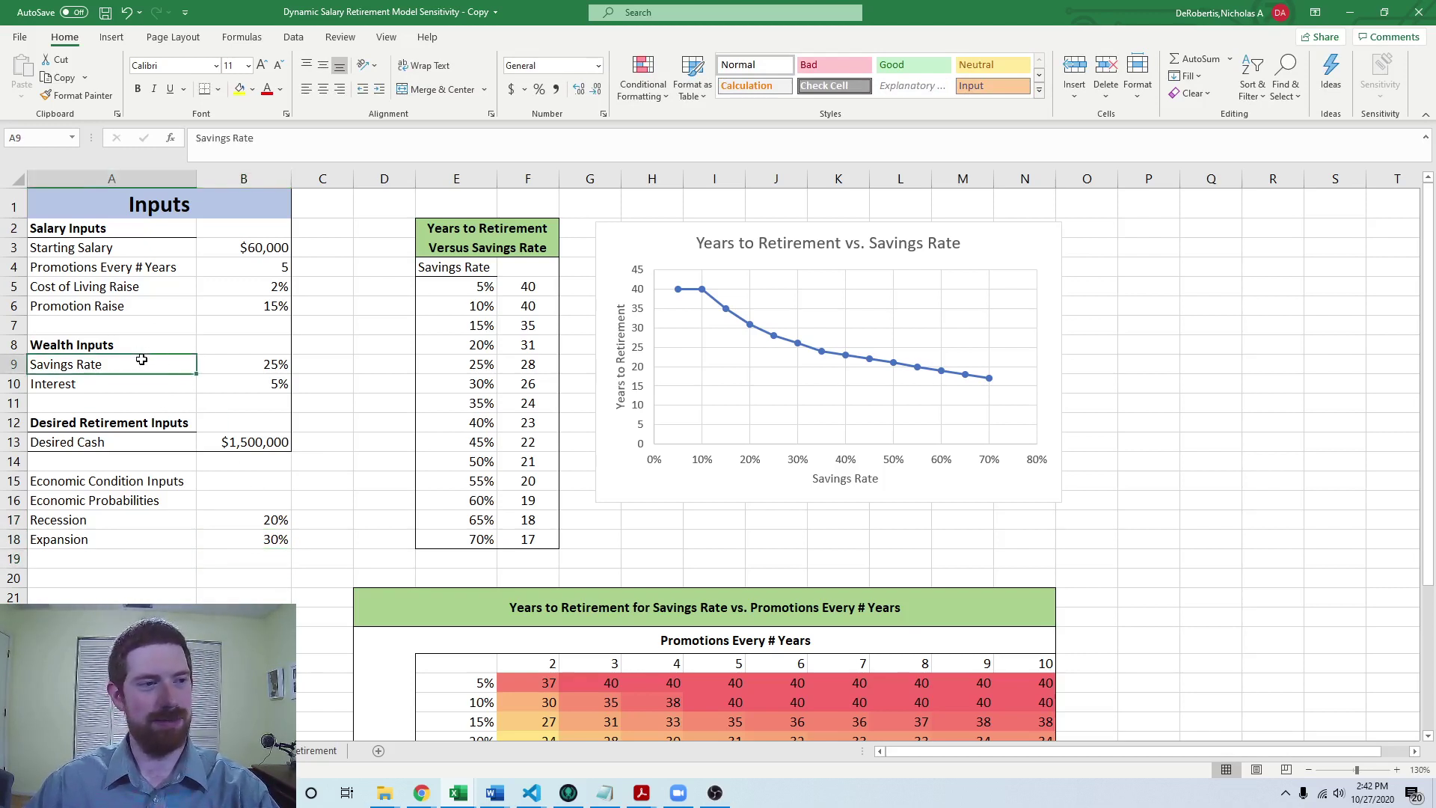
{"action": "left_click_drag", "start_coordinate": [141, 360], "coordinate": [251, 384]}
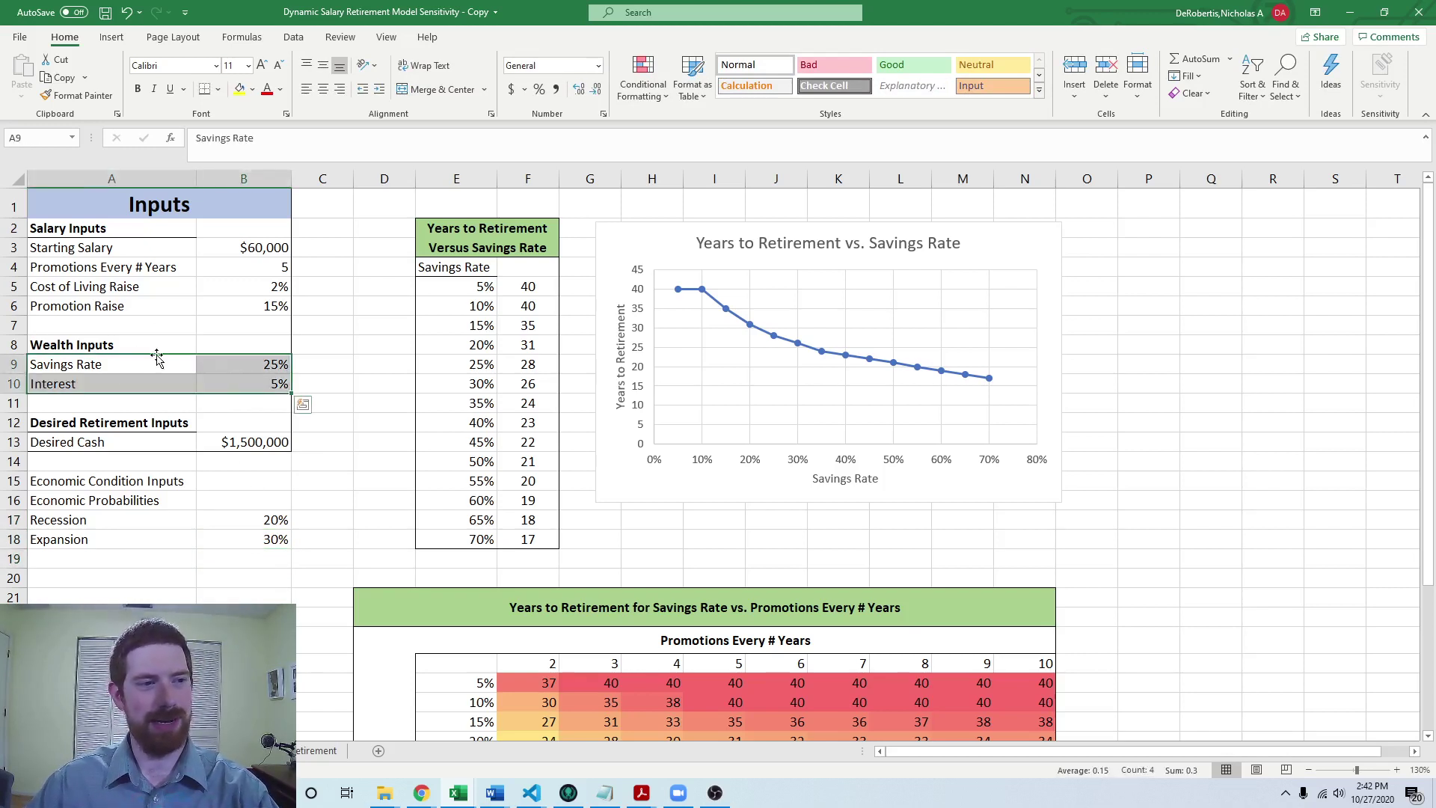
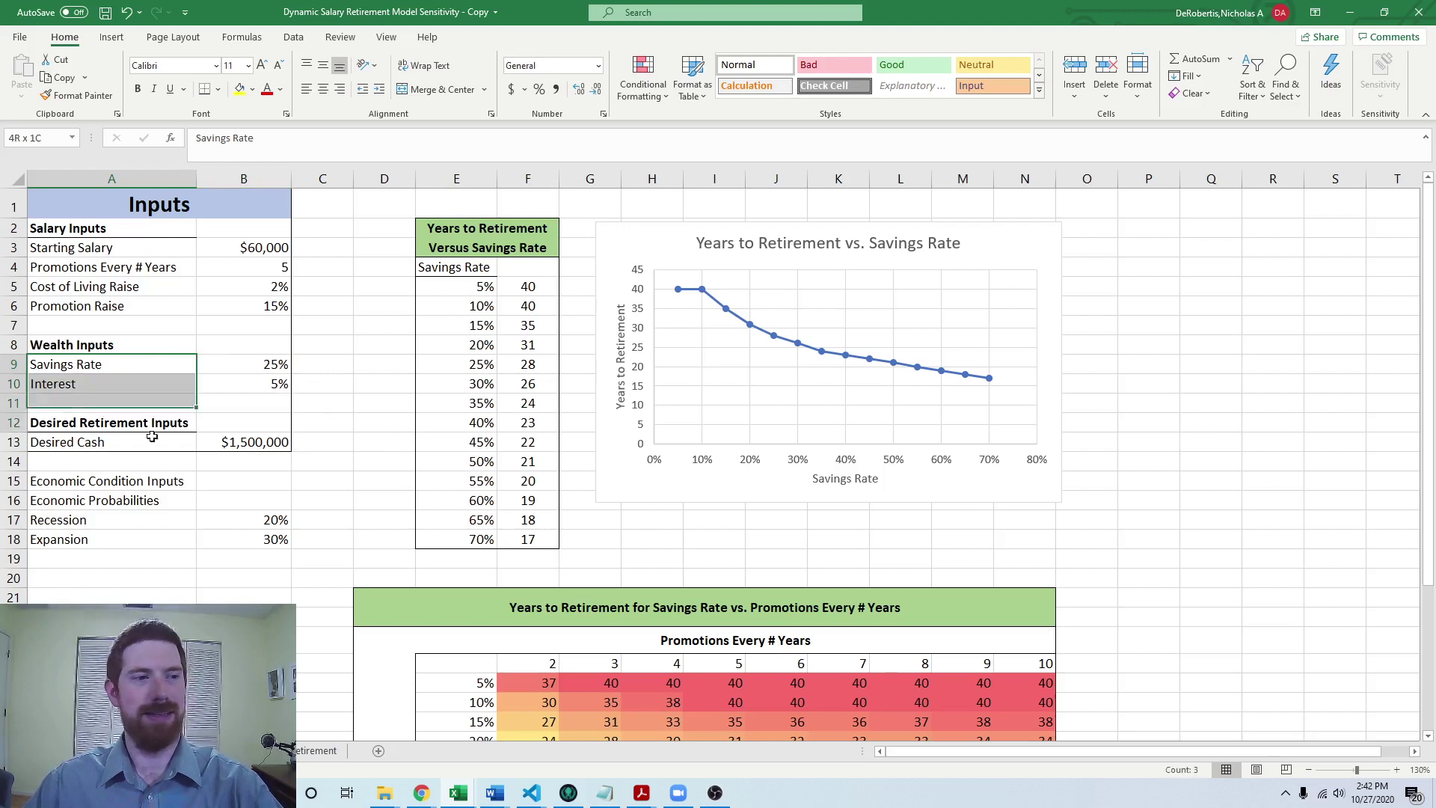
{"action": "key", "text": "ctrl+c"}
{"action": "left_click", "coordinate": [125, 392]}
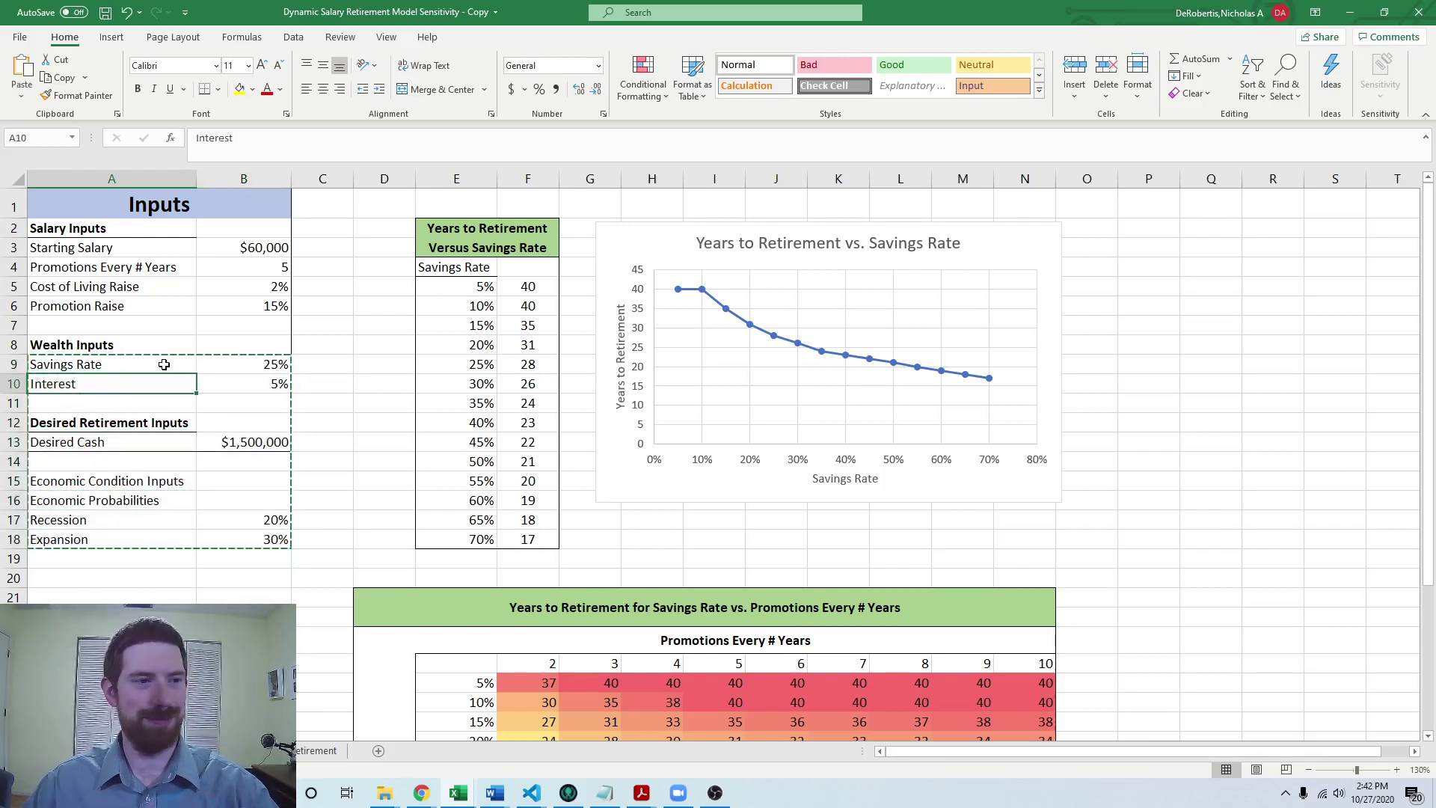
{"action": "left_click", "coordinate": [110, 397]}
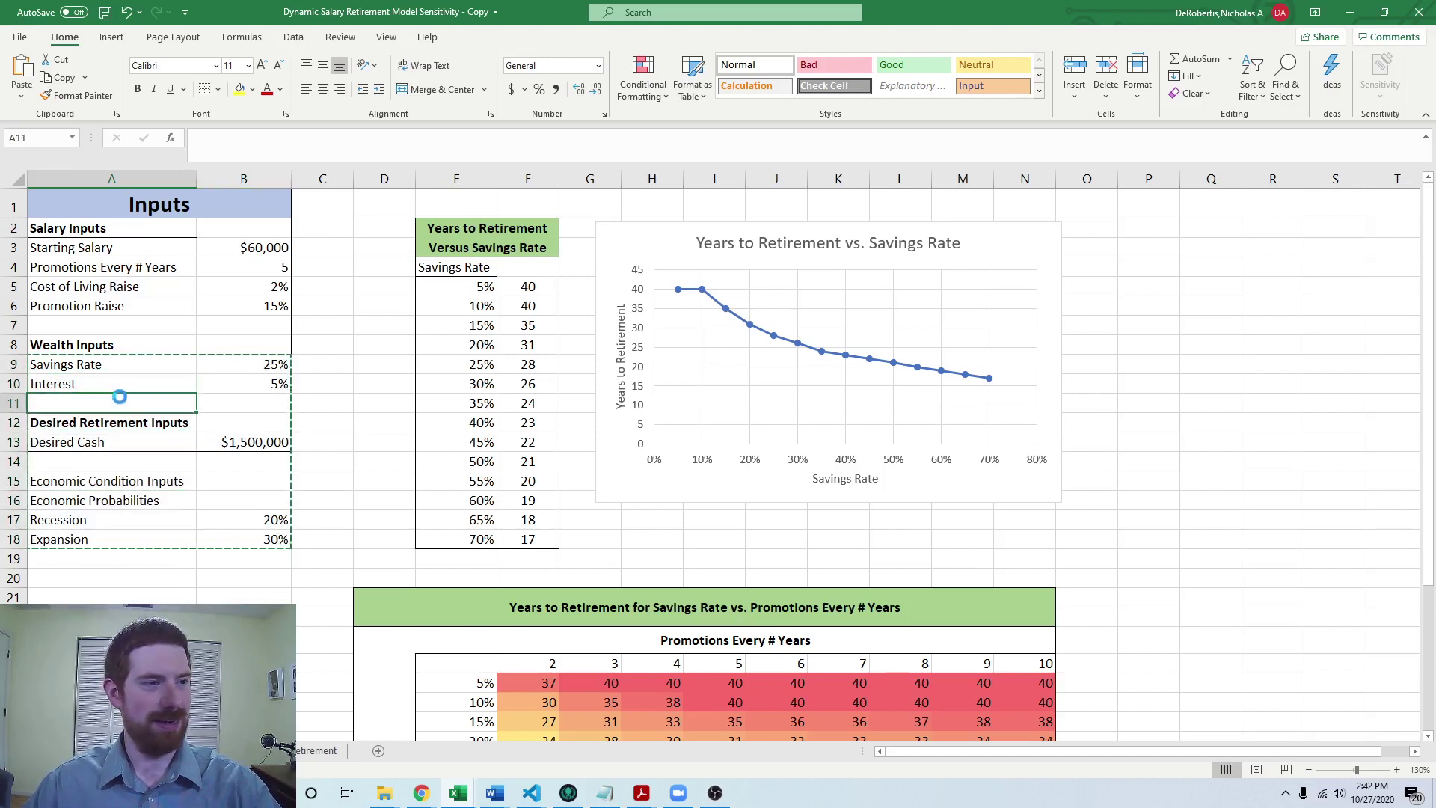
{"action": "key", "text": "ctrl+v"}
{"action": "left_click", "coordinate": [188, 349]}
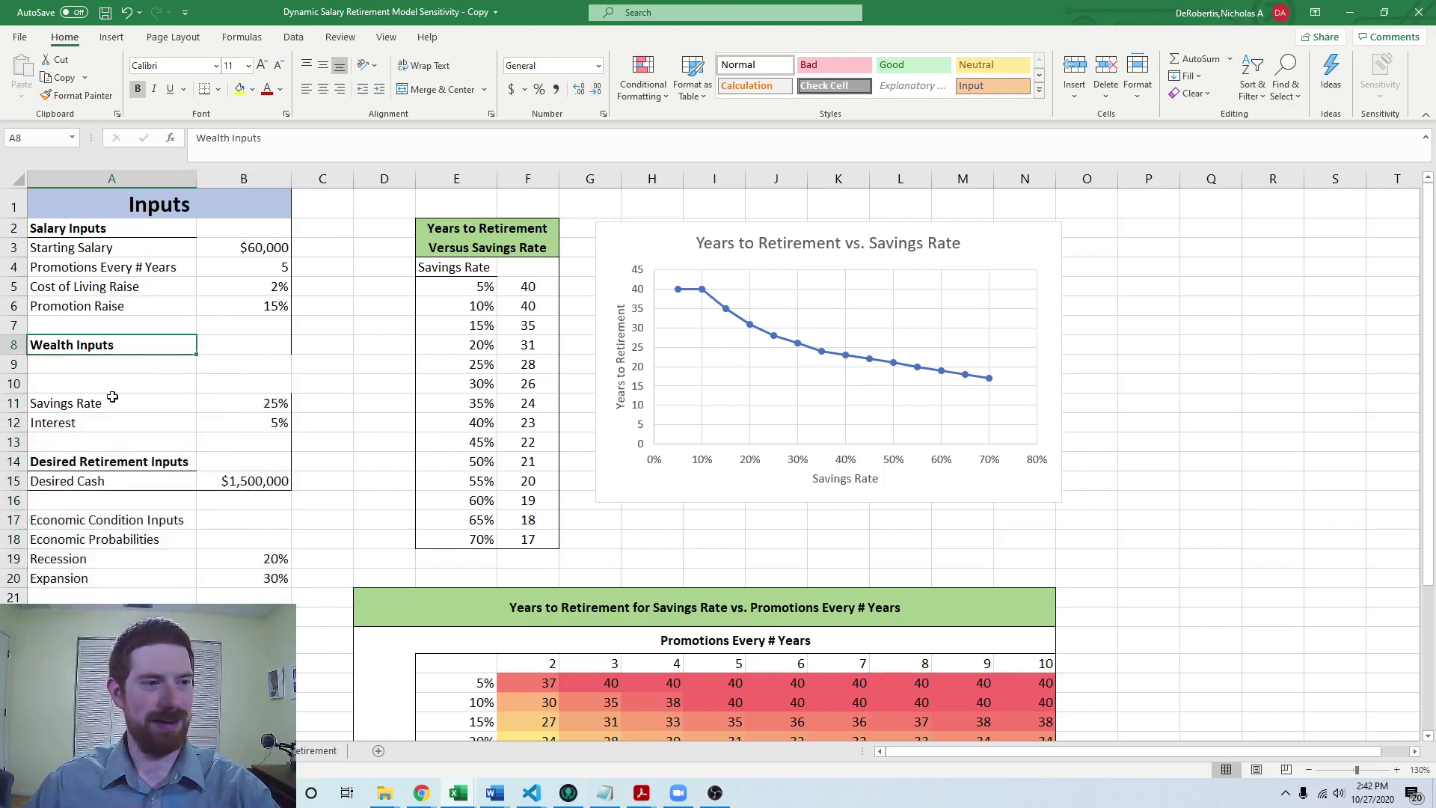
- Enter the heading "Economic Condition" in cell A9, directly under Wealth Inputs
{"action": "left_click", "coordinate": [100, 362]}
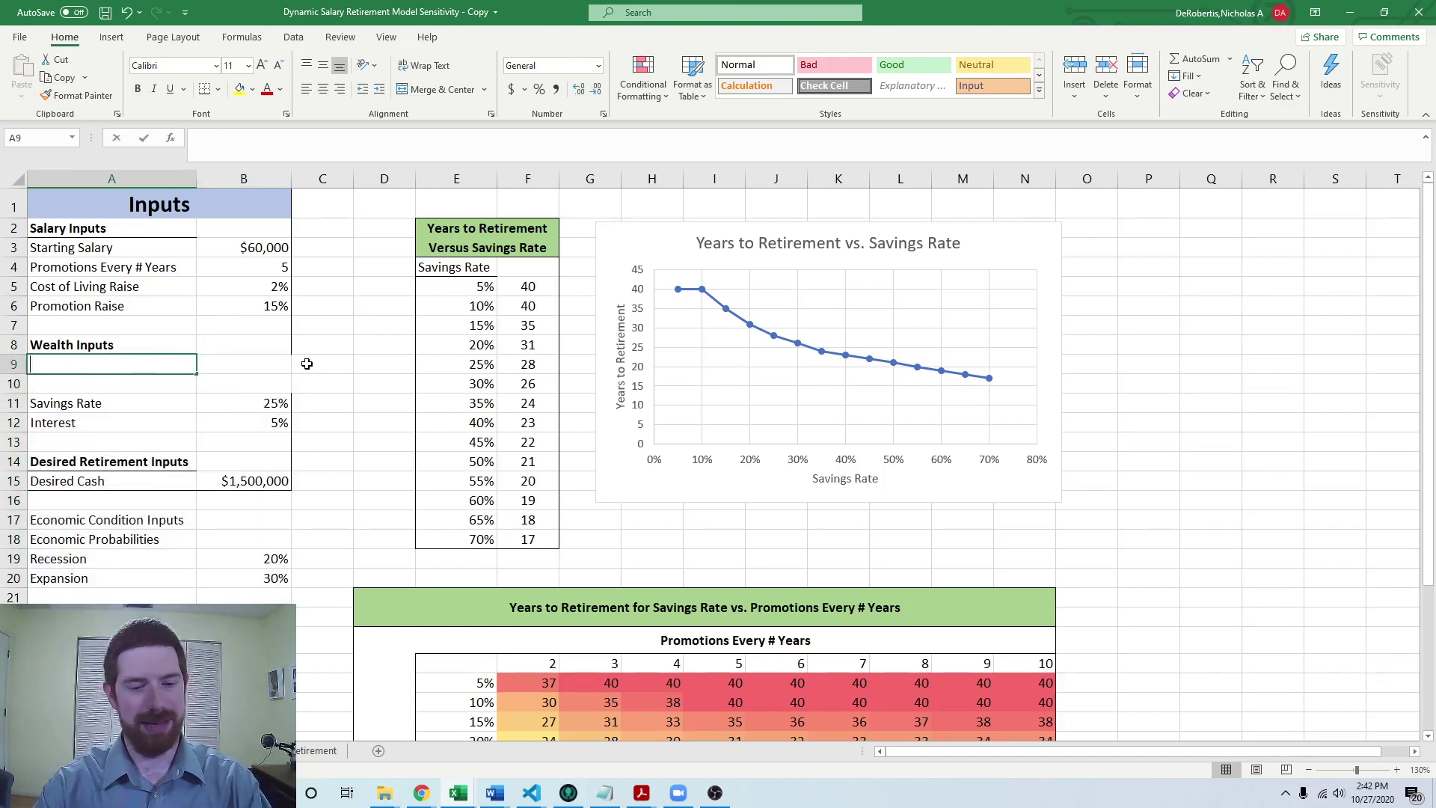
{"action": "type", "text": "Economic C"}
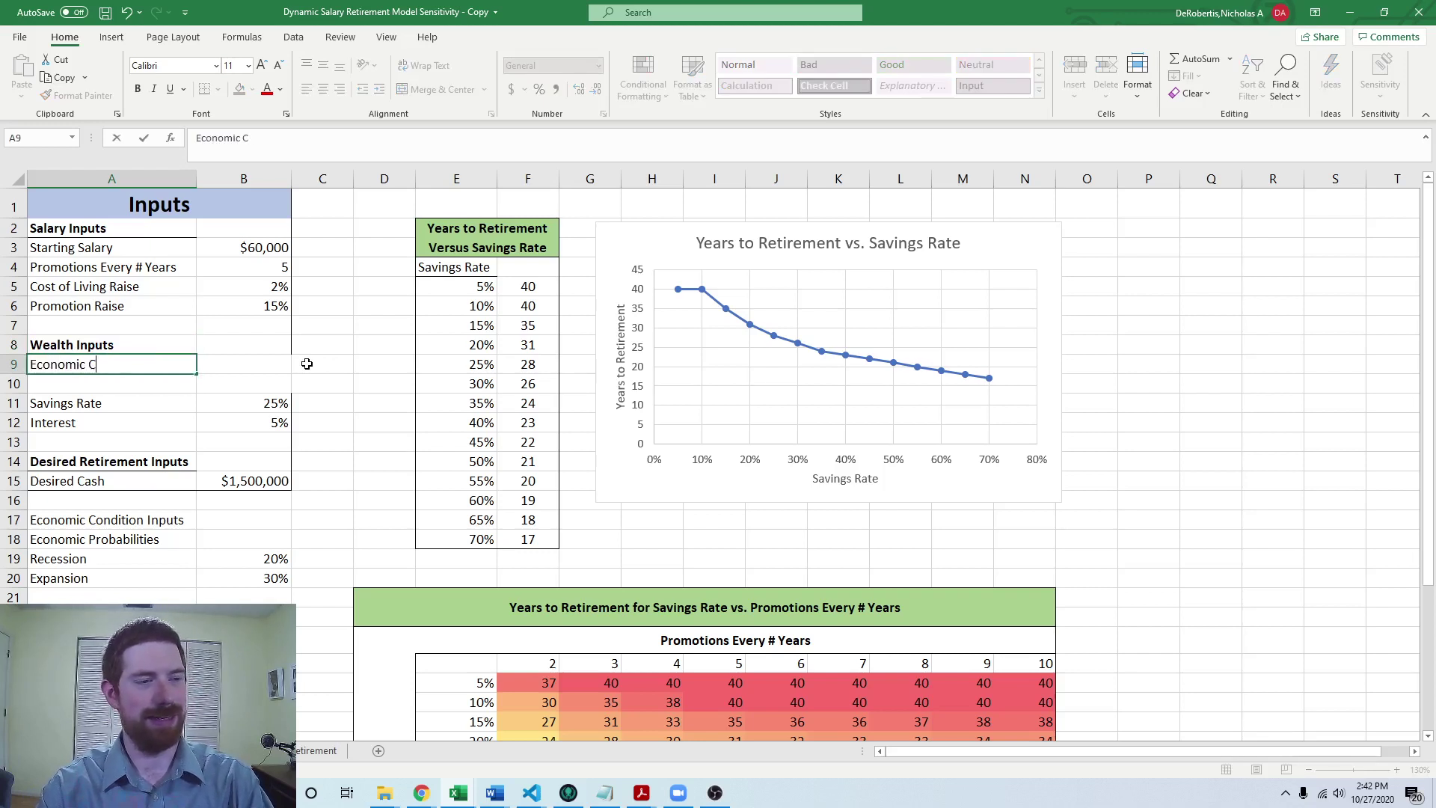
{"action": "type", "text": "onditiion"}
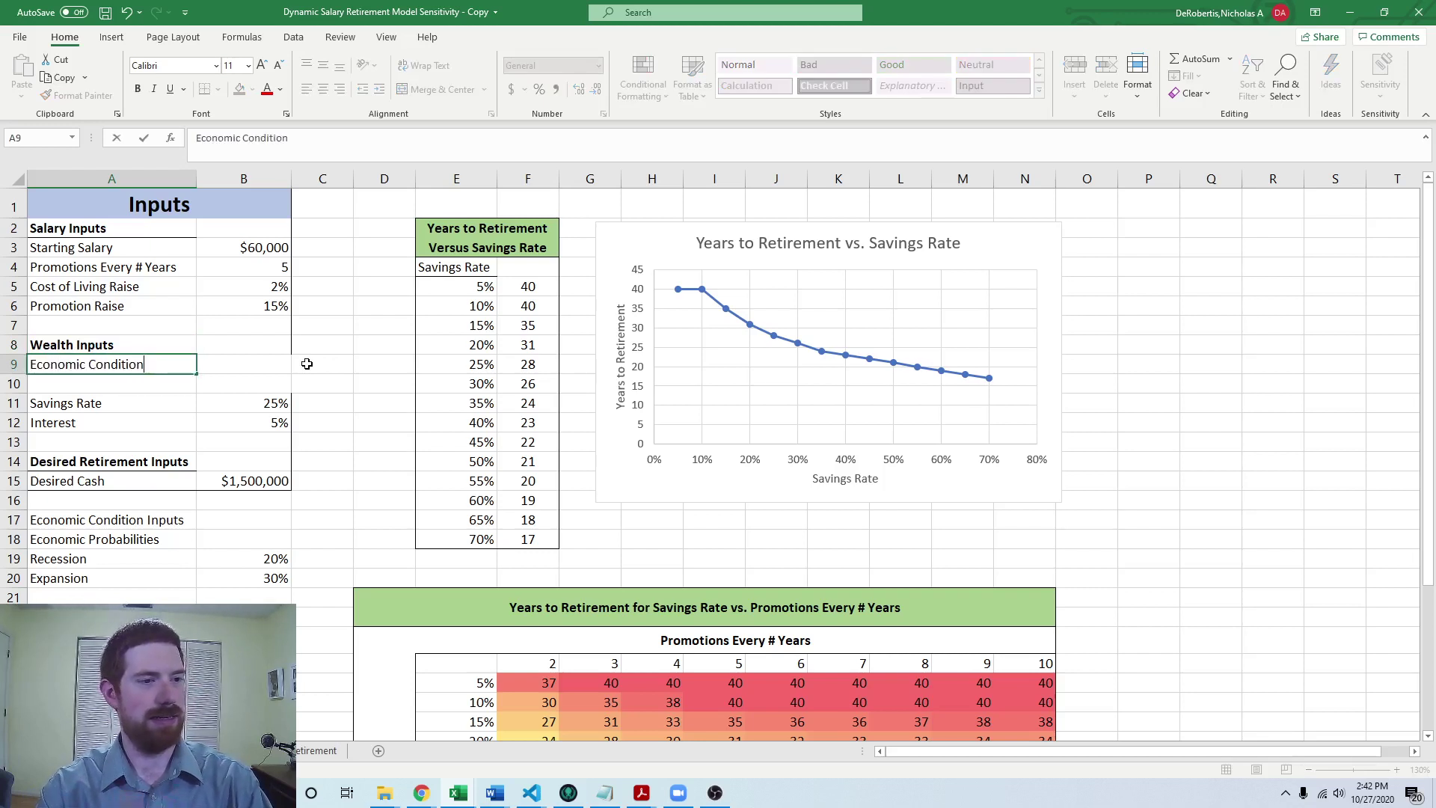
{"action": "key", "text": "Tab"}
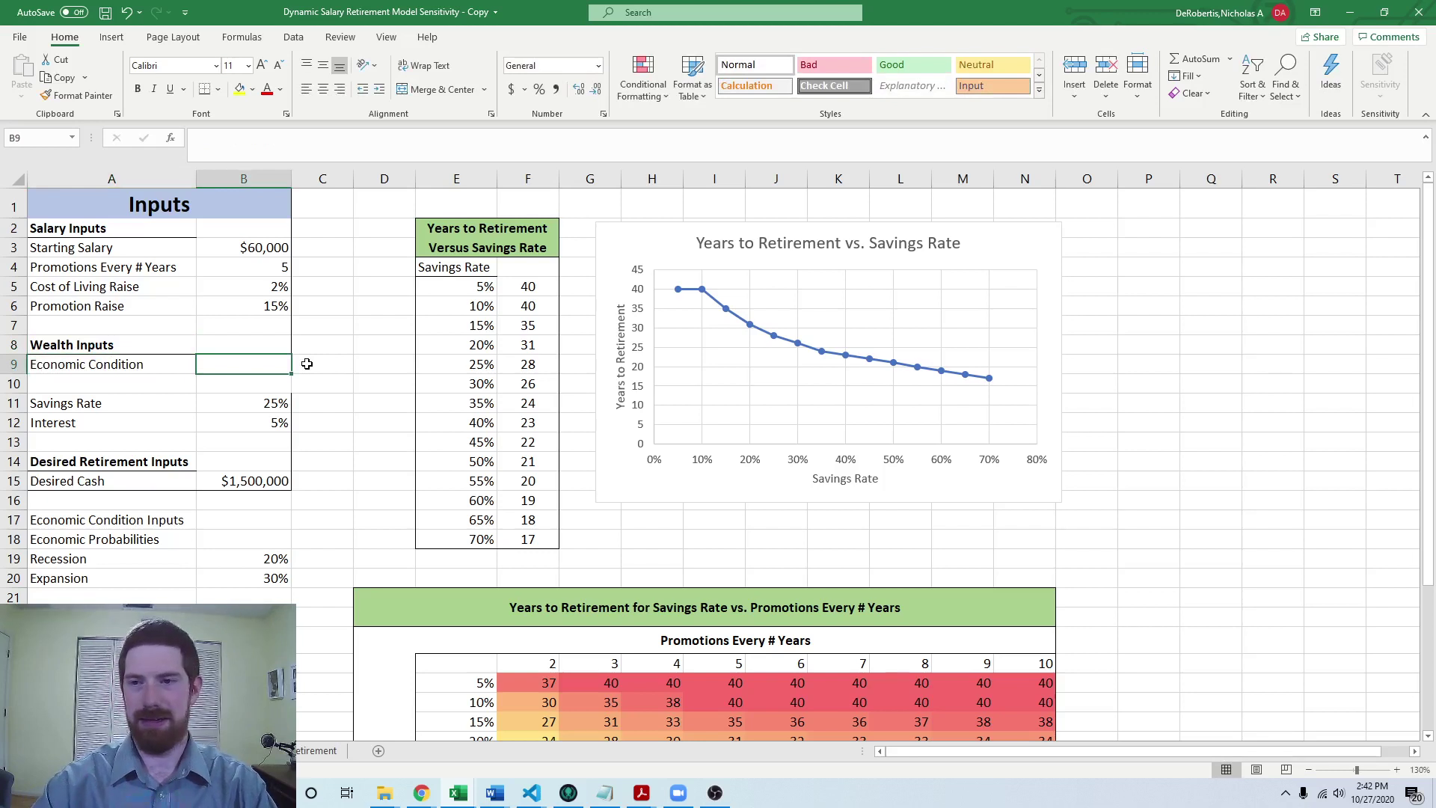
- Add the column headings "Interest Rate" in B9 and "Savings Rate" in C9, beside Economic Condition
{"action": "type", "text": "Itere"}
{"action": "key", "text": "BackSpace"}
{"action": "key", "text": "BackSpace"}
{"action": "key", "text": "BackSpace"}
{"action": "key", "text": "BackSpace"}
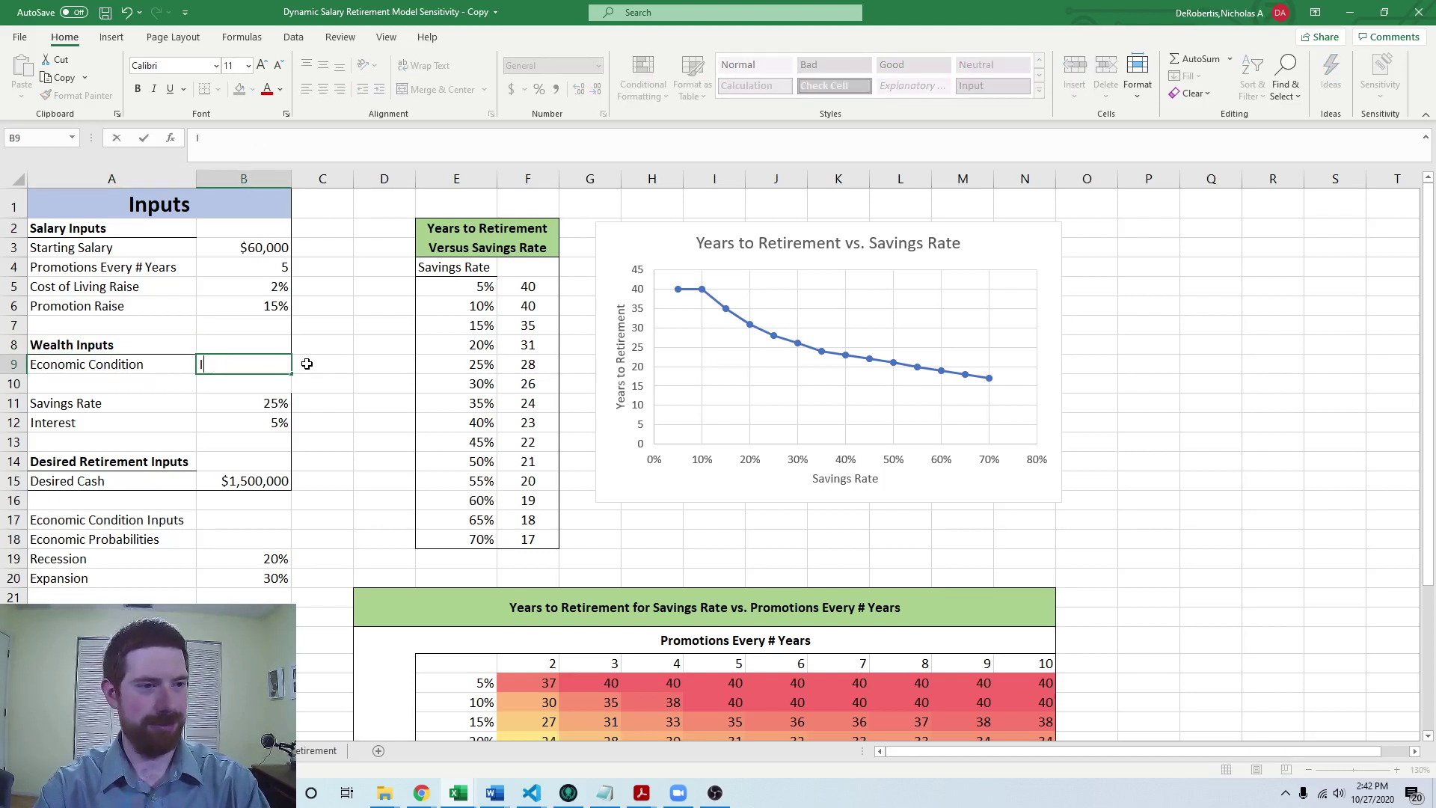
{"action": "type", "text": "nb"}
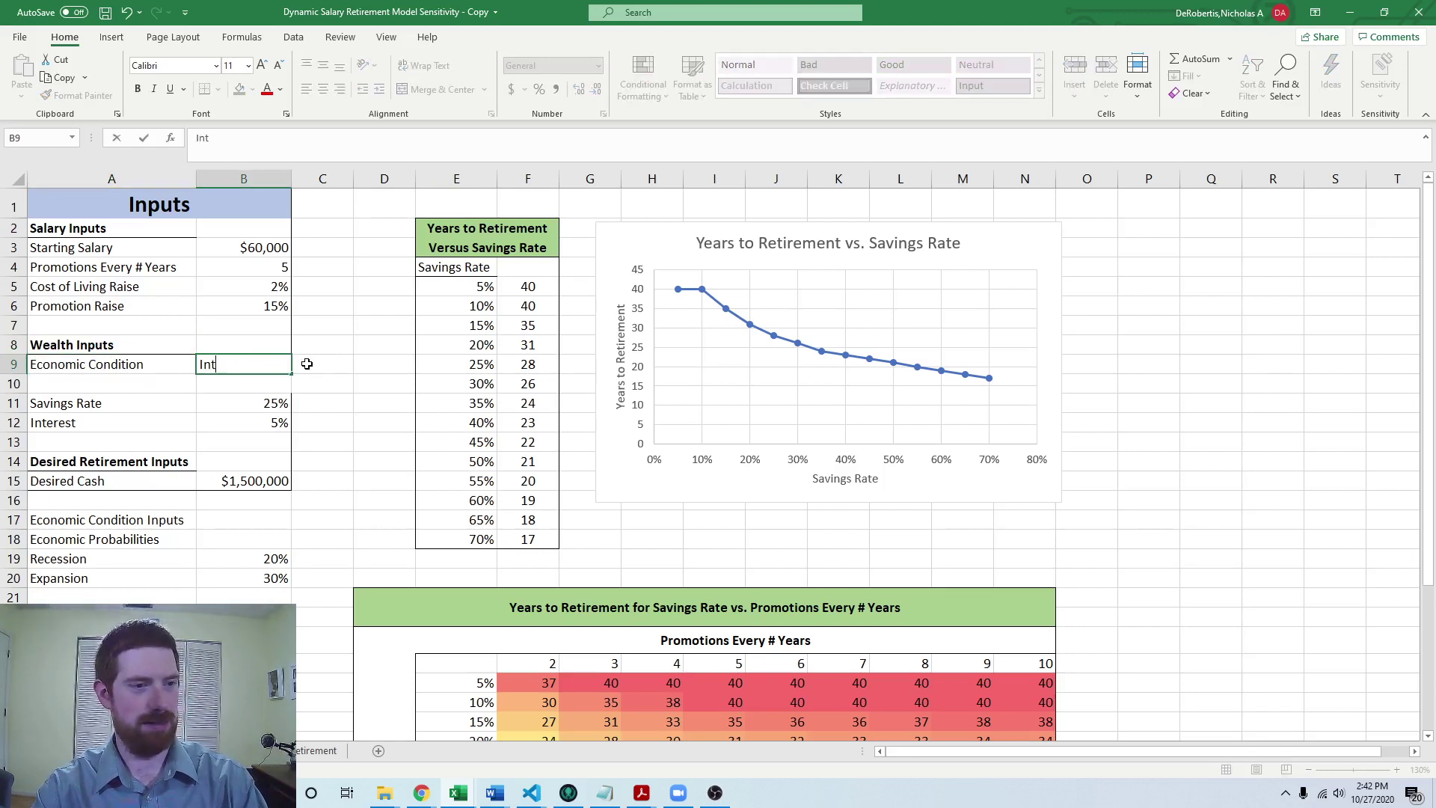
{"action": "type", "text": "erest Rate"}
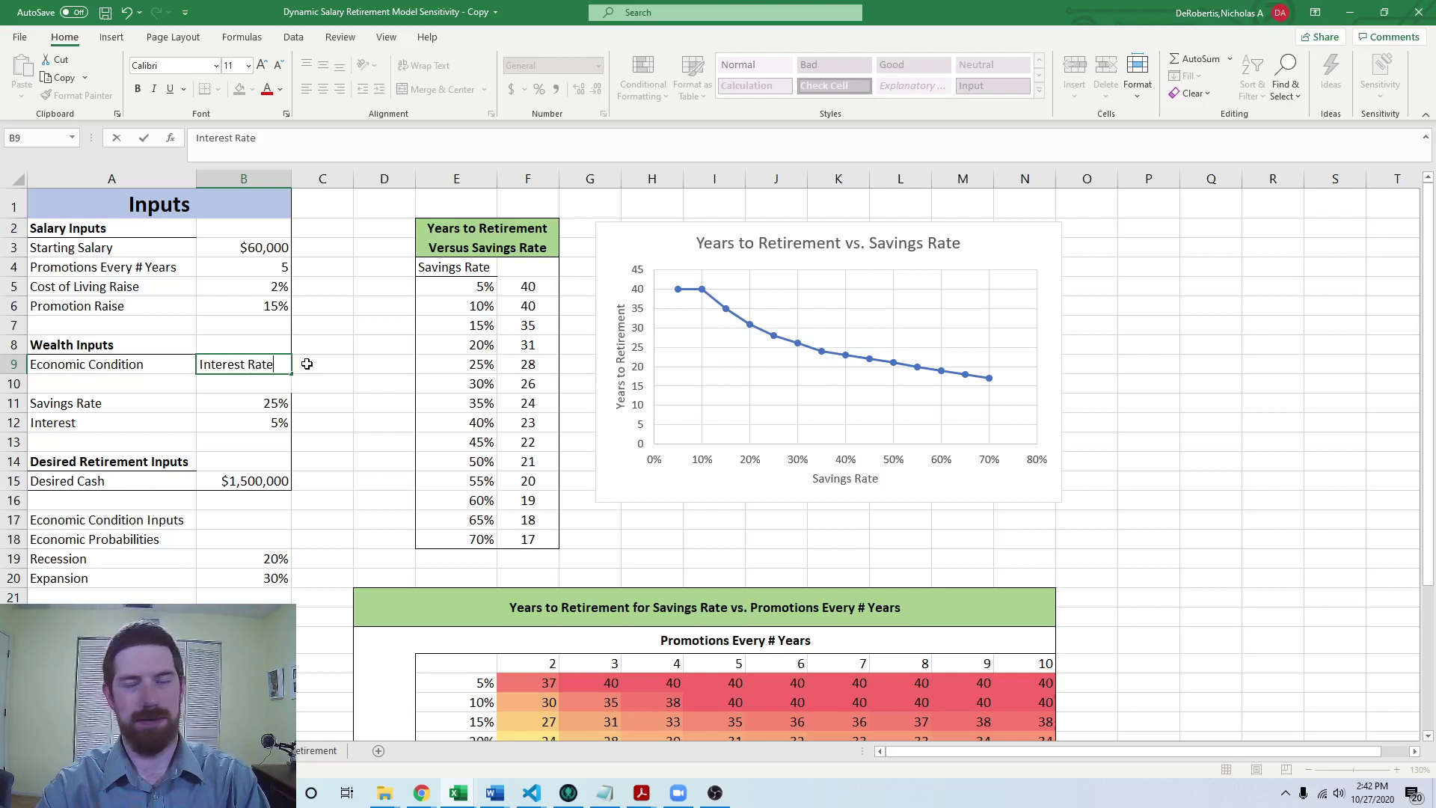
{"action": "left_click", "coordinate": [307, 363]}
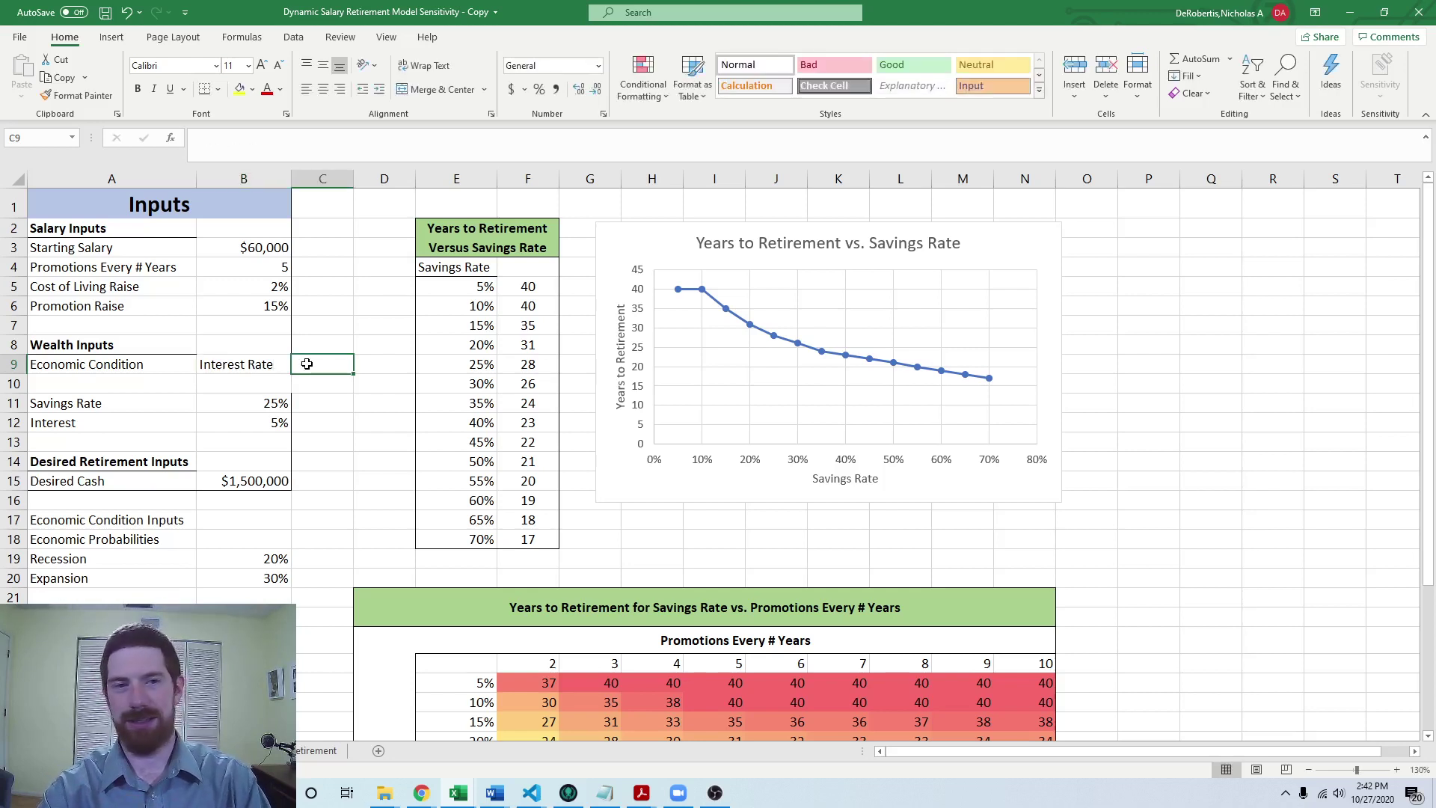
{"action": "type", "text": "Savings Rate"}
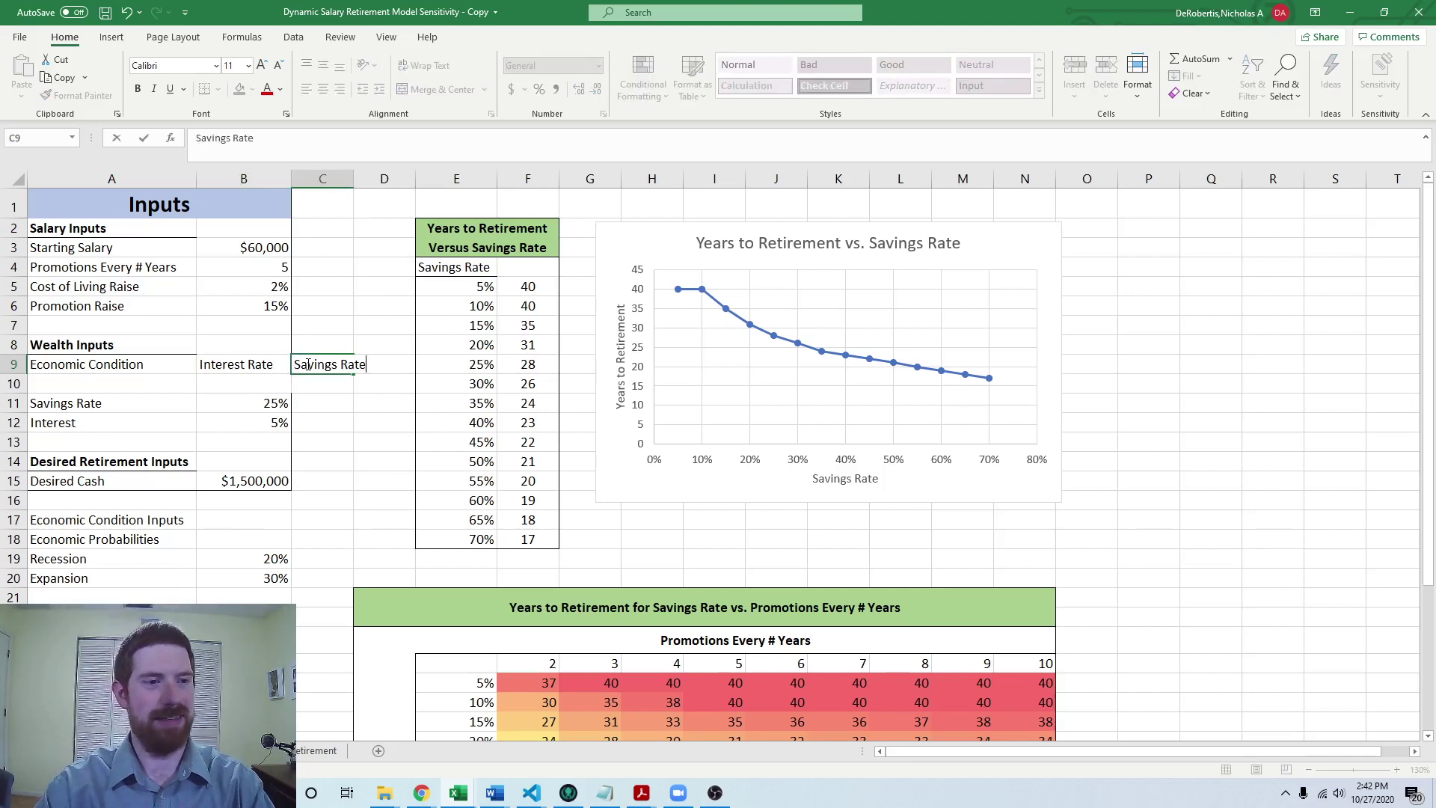
{"action": "key", "text": "Return"}
- Label rows A10 to A12 "Recession", "Normal" and "Expansion", overwriting the old savings rate and interest labels
{"action": "key", "text": "Down"}
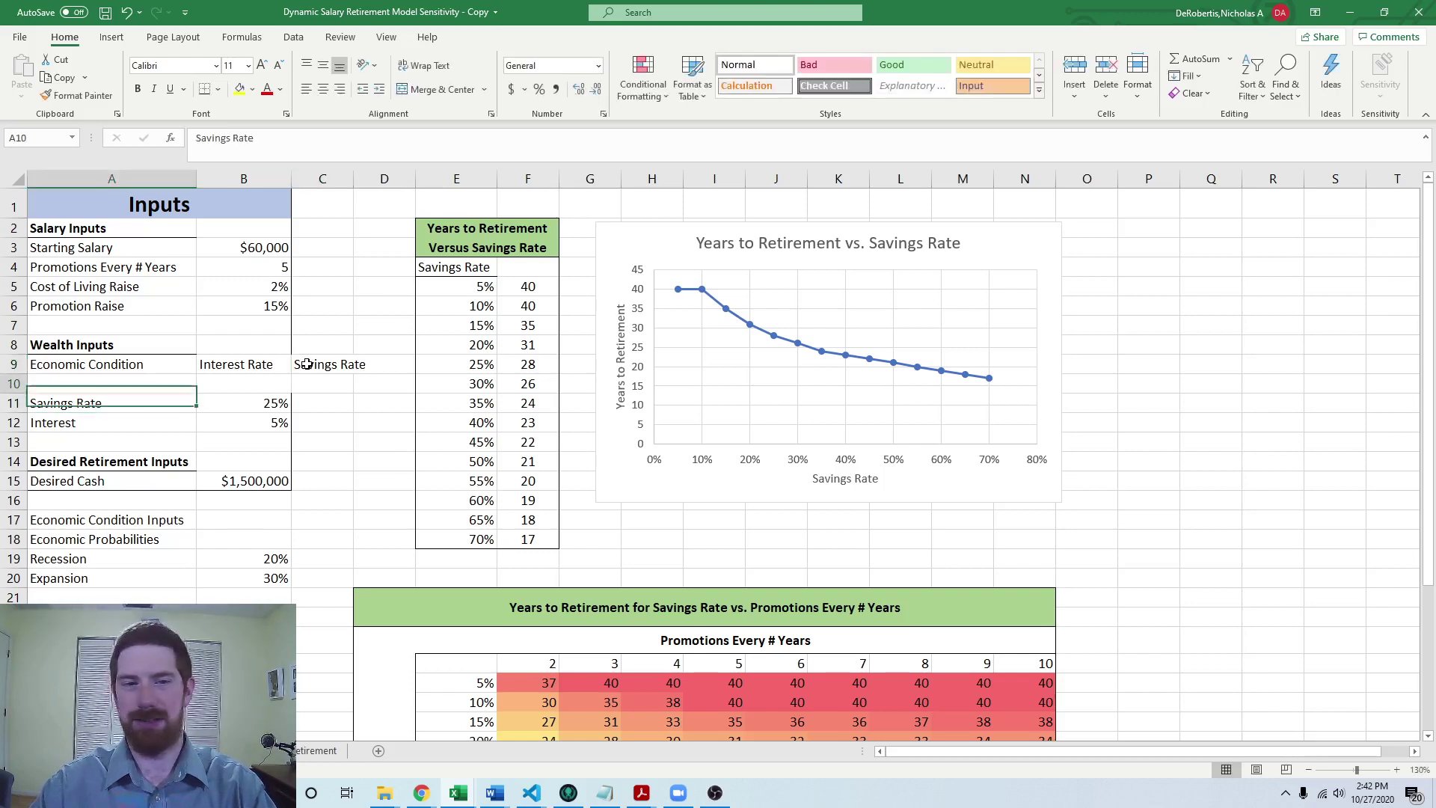
{"action": "key", "text": "Up"}
{"action": "type", "text": "Recession"}
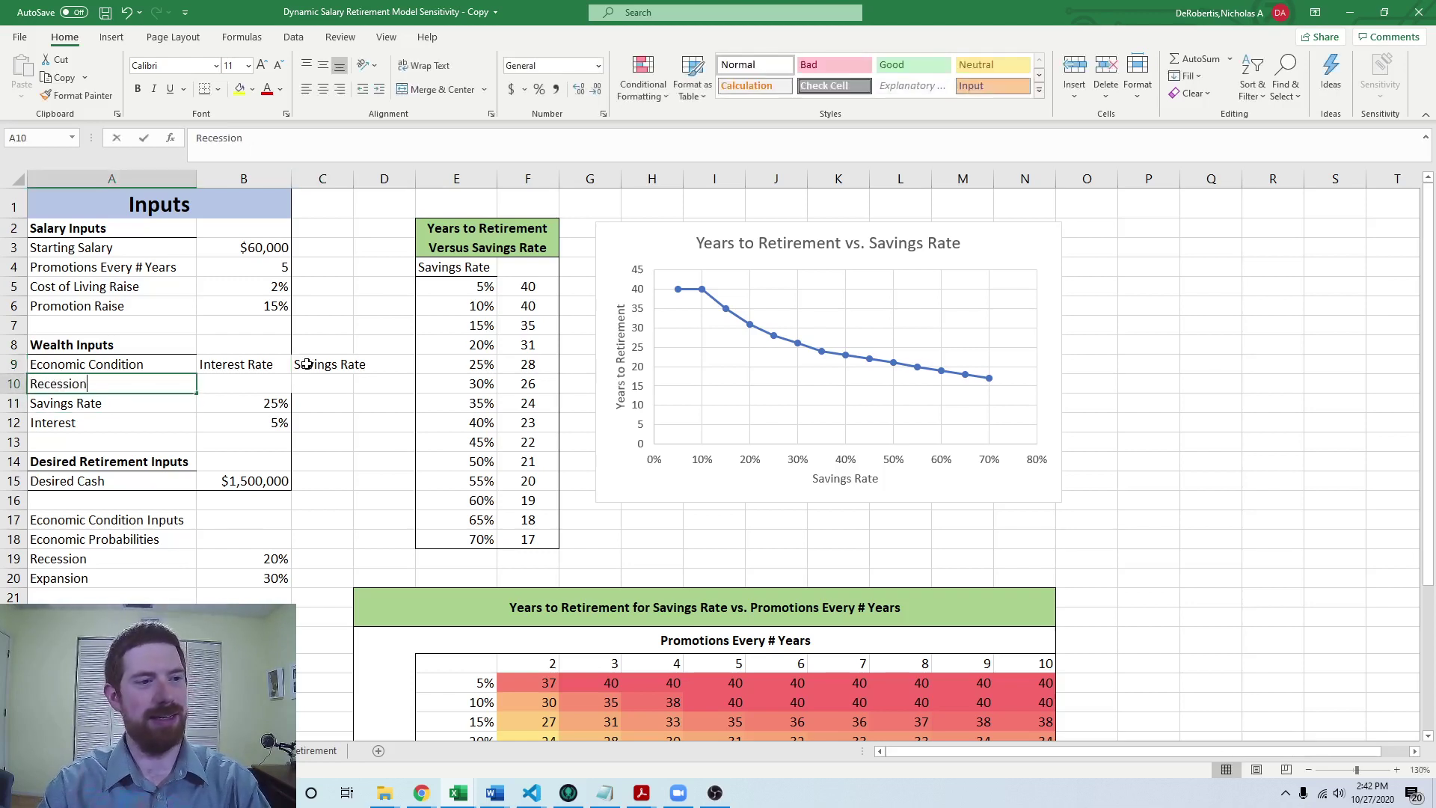
{"action": "key", "text": "Down"}
{"action": "key", "text": "Down"}
{"action": "key", "text": "Up"}
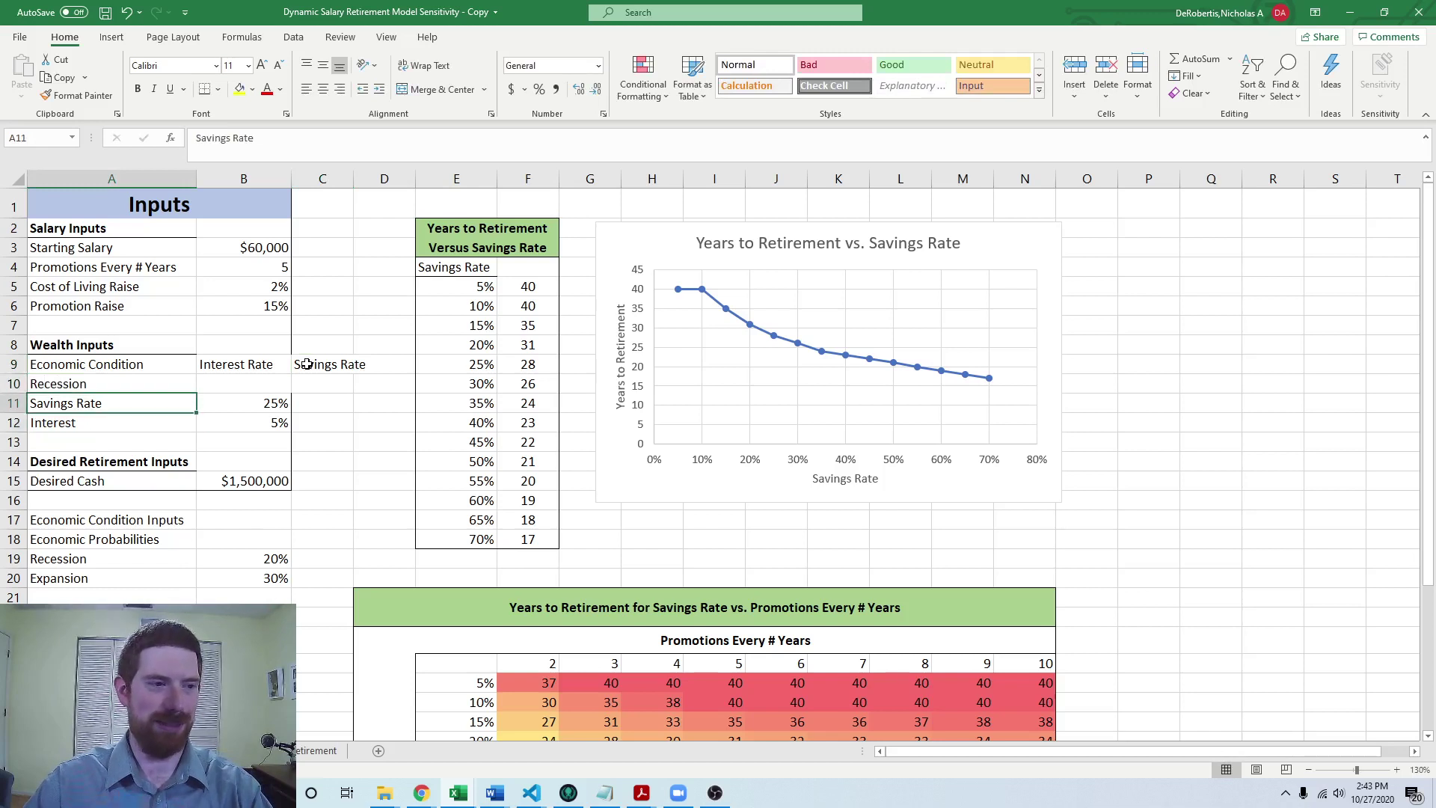
{"action": "type", "text": "Normal"}
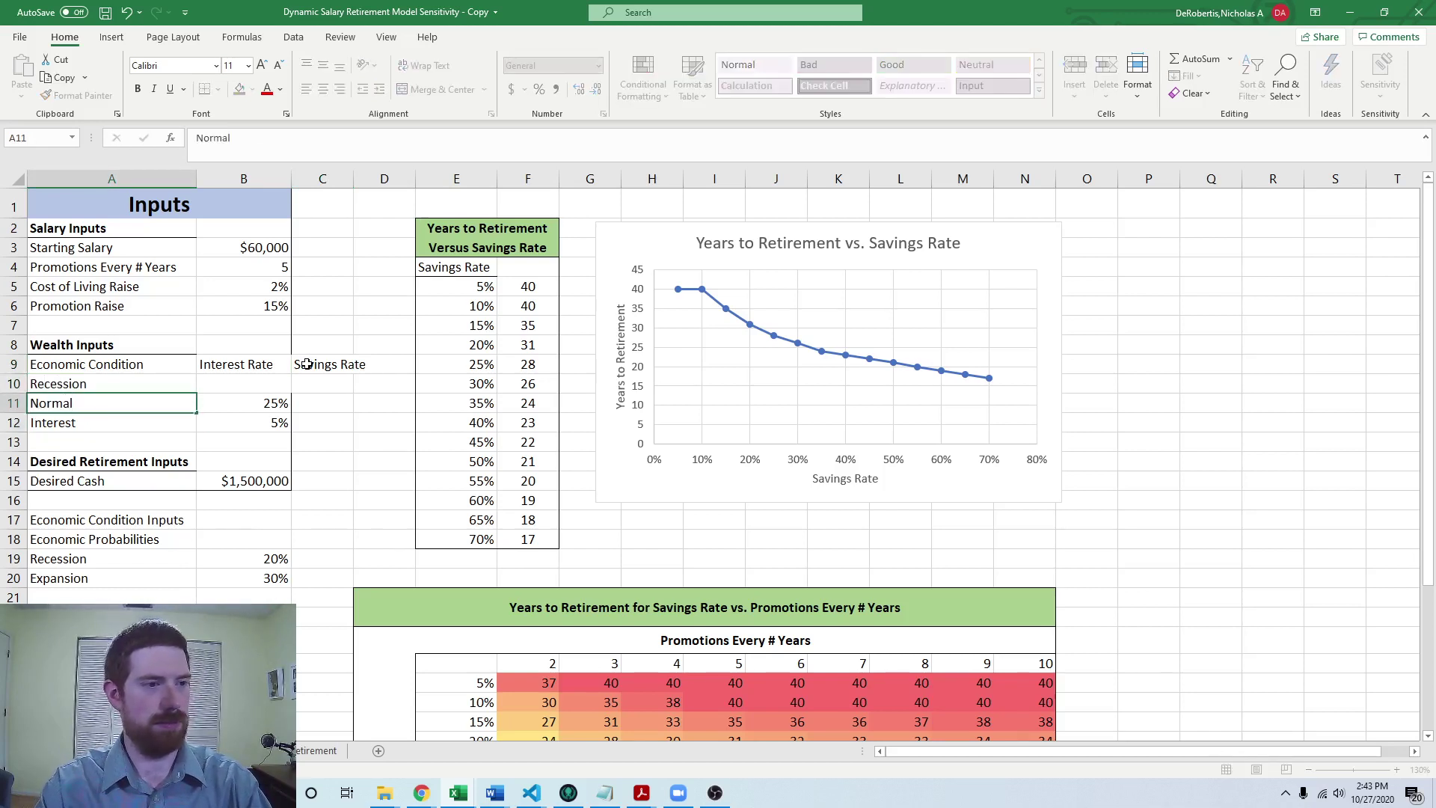
{"action": "key", "text": "Return"}
{"action": "type", "text": "Expansion"}
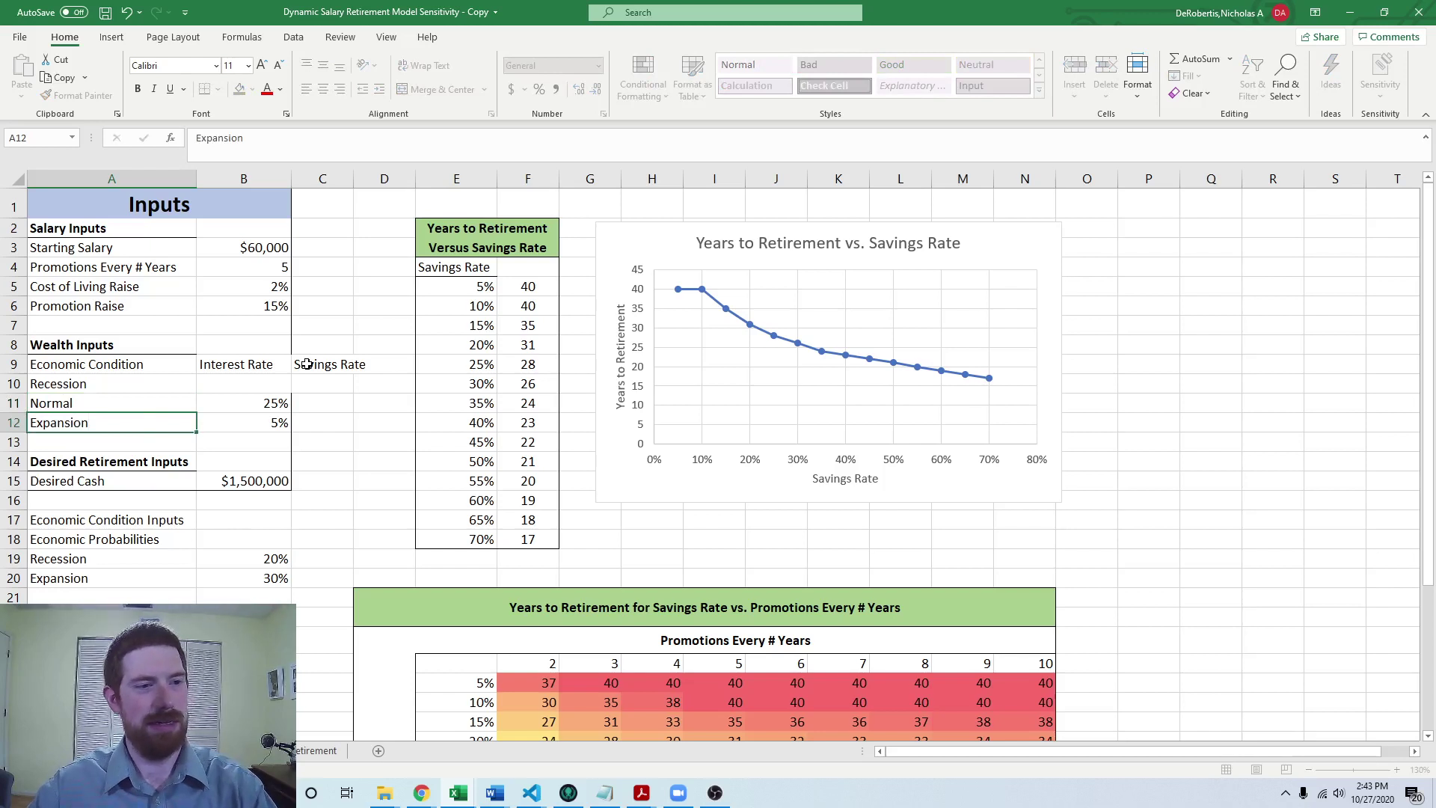
- Move the 25% savings rate from B11 to C11, in the Normal row under Savings Rate
{"action": "key", "text": "Up"}
{"action": "key", "text": "Right"}
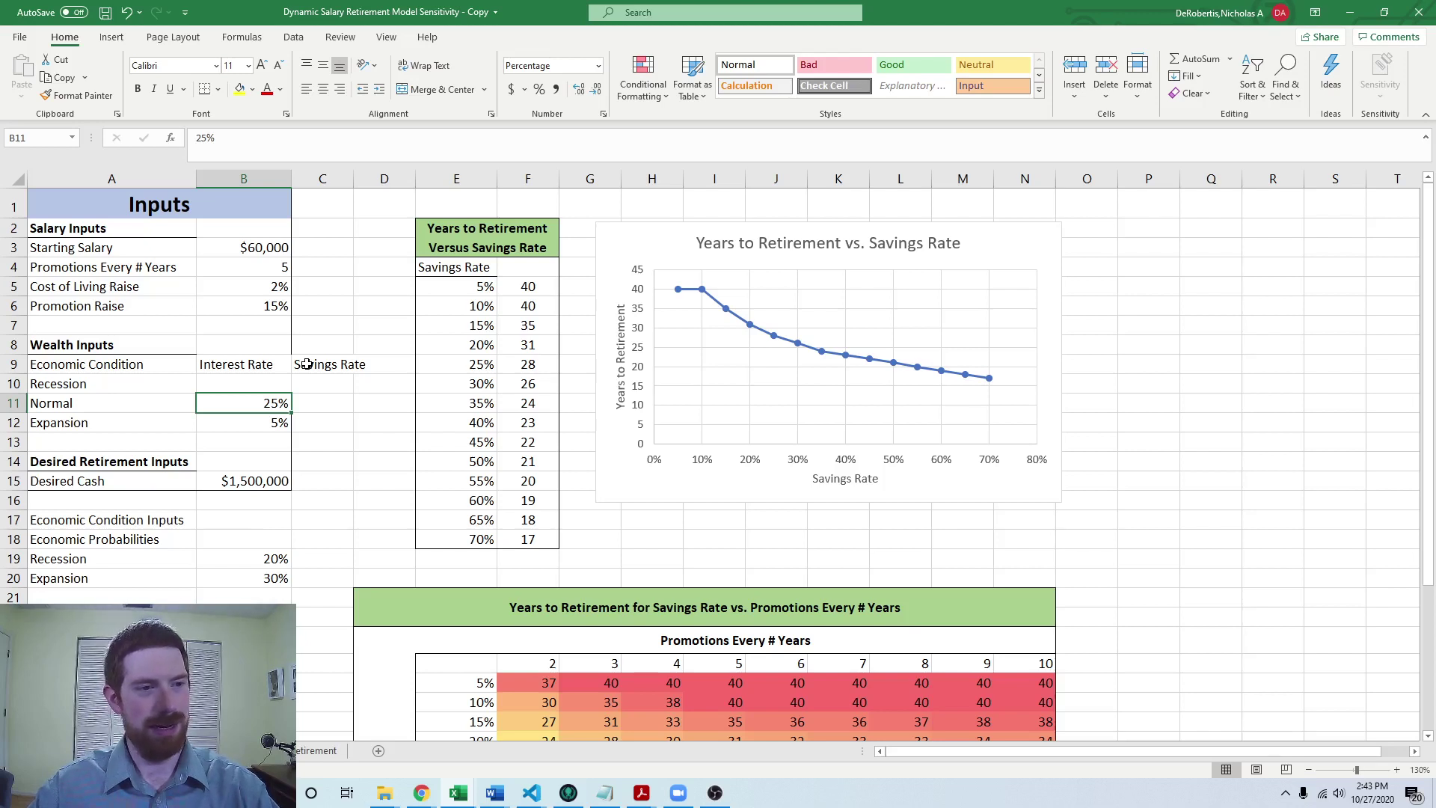
{"action": "key", "text": "ctrl+c"}
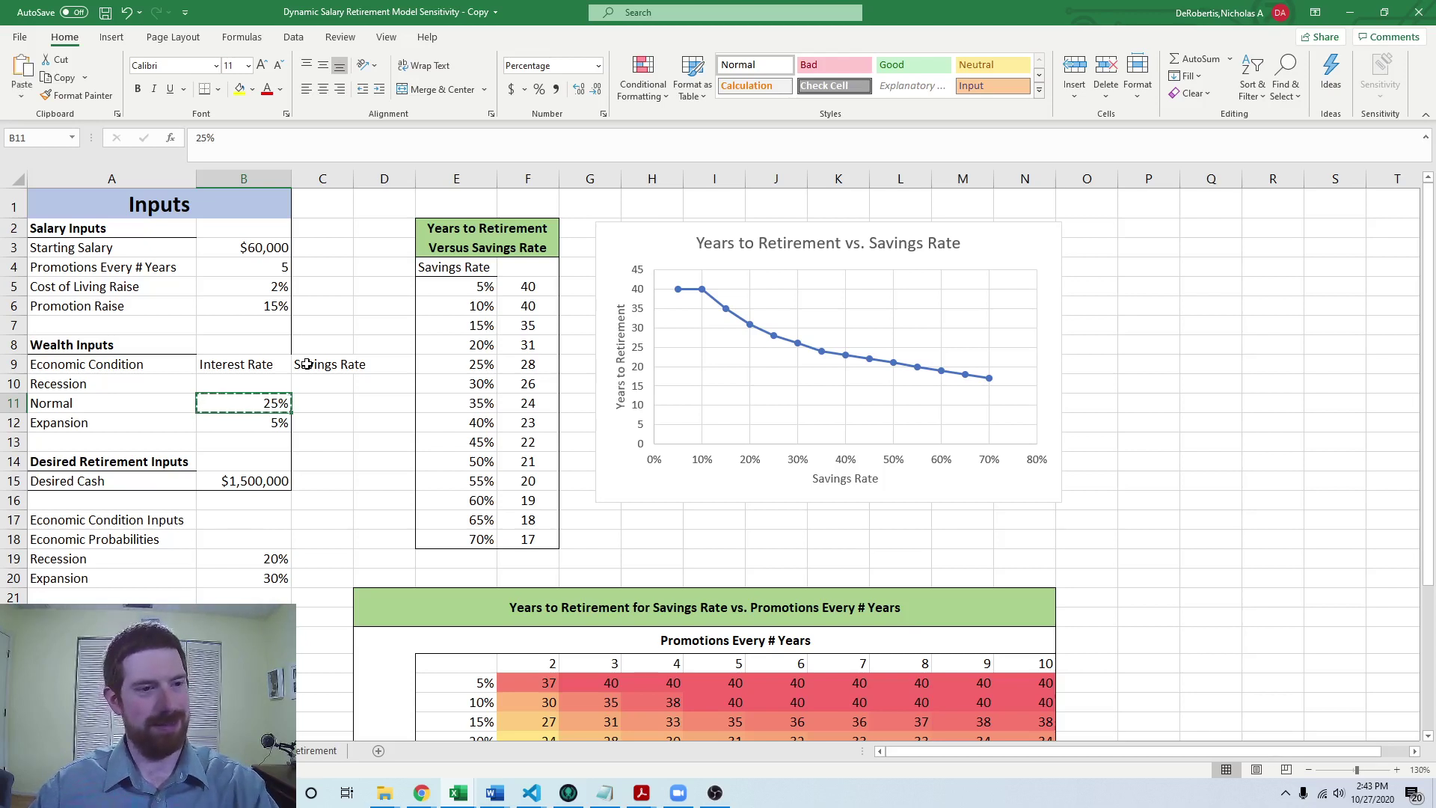
{"action": "key", "text": "Right"}
{"action": "key", "text": "ctrl+v"}
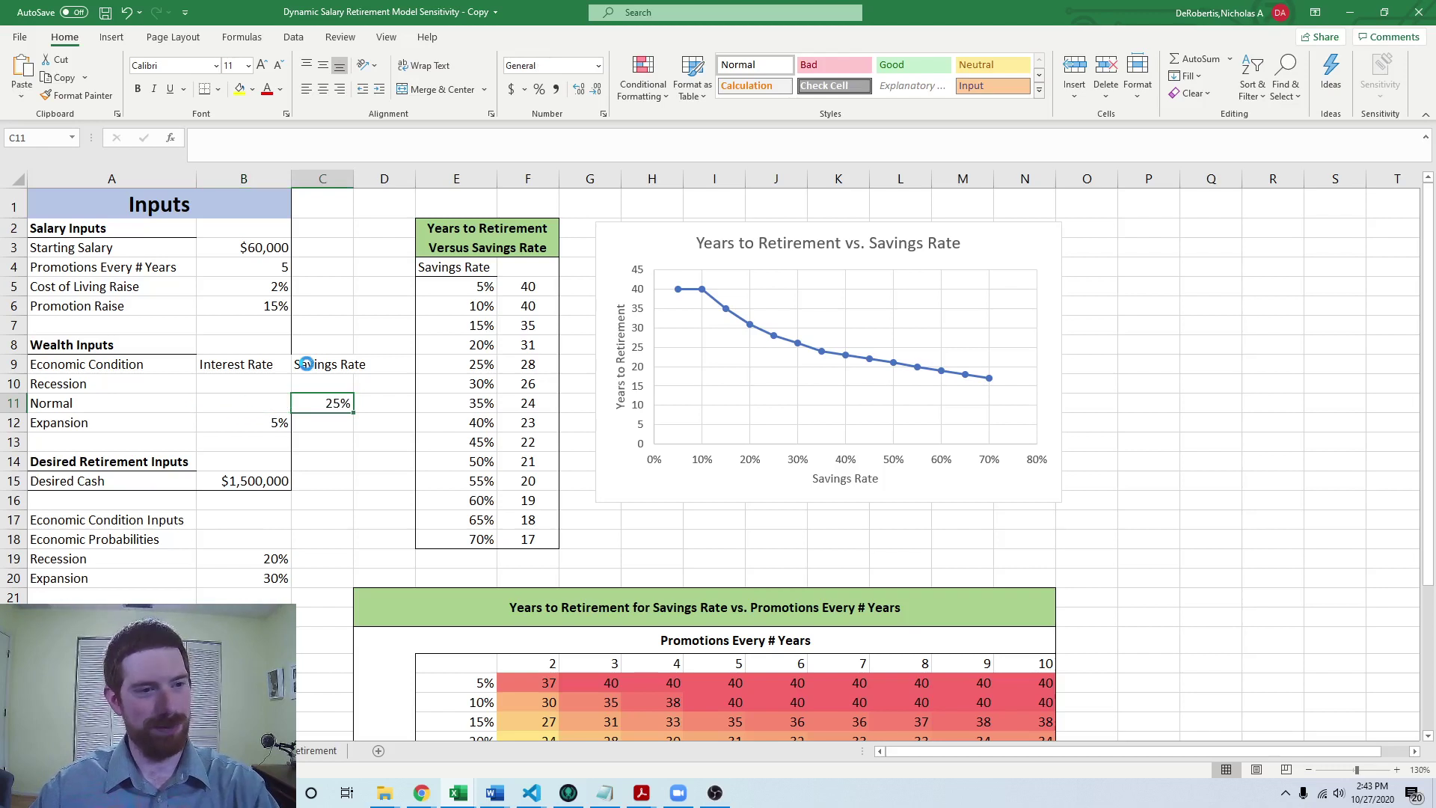
- Move the 5% interest rate from B12 up to B11, in the Normal row under Interest Rate
{"action": "key", "text": "Down"}
{"action": "key", "text": "Left"}
{"action": "key", "text": "ctrl+c"}
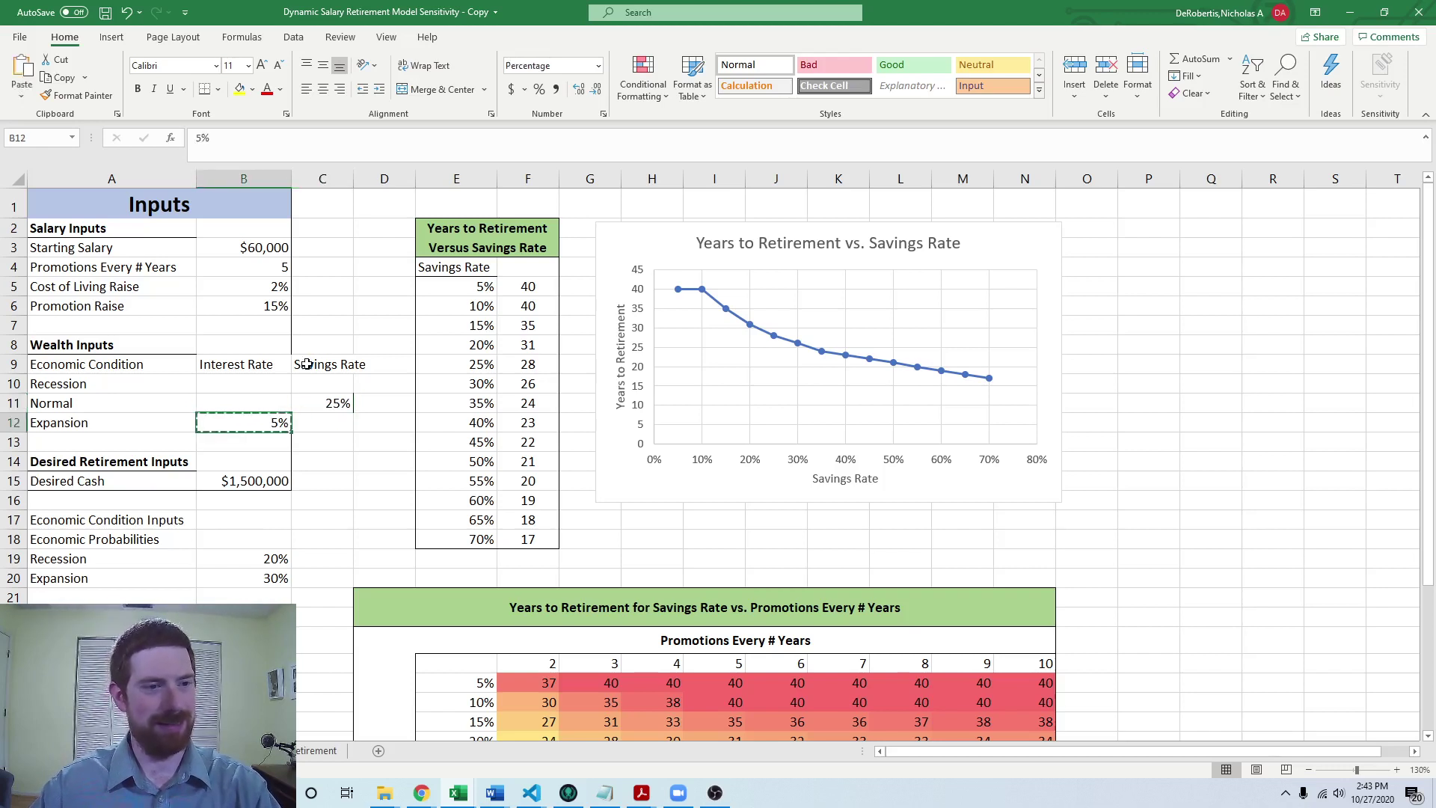
{"action": "key", "text": "Up"}
{"action": "key", "text": "ctrl+v"}
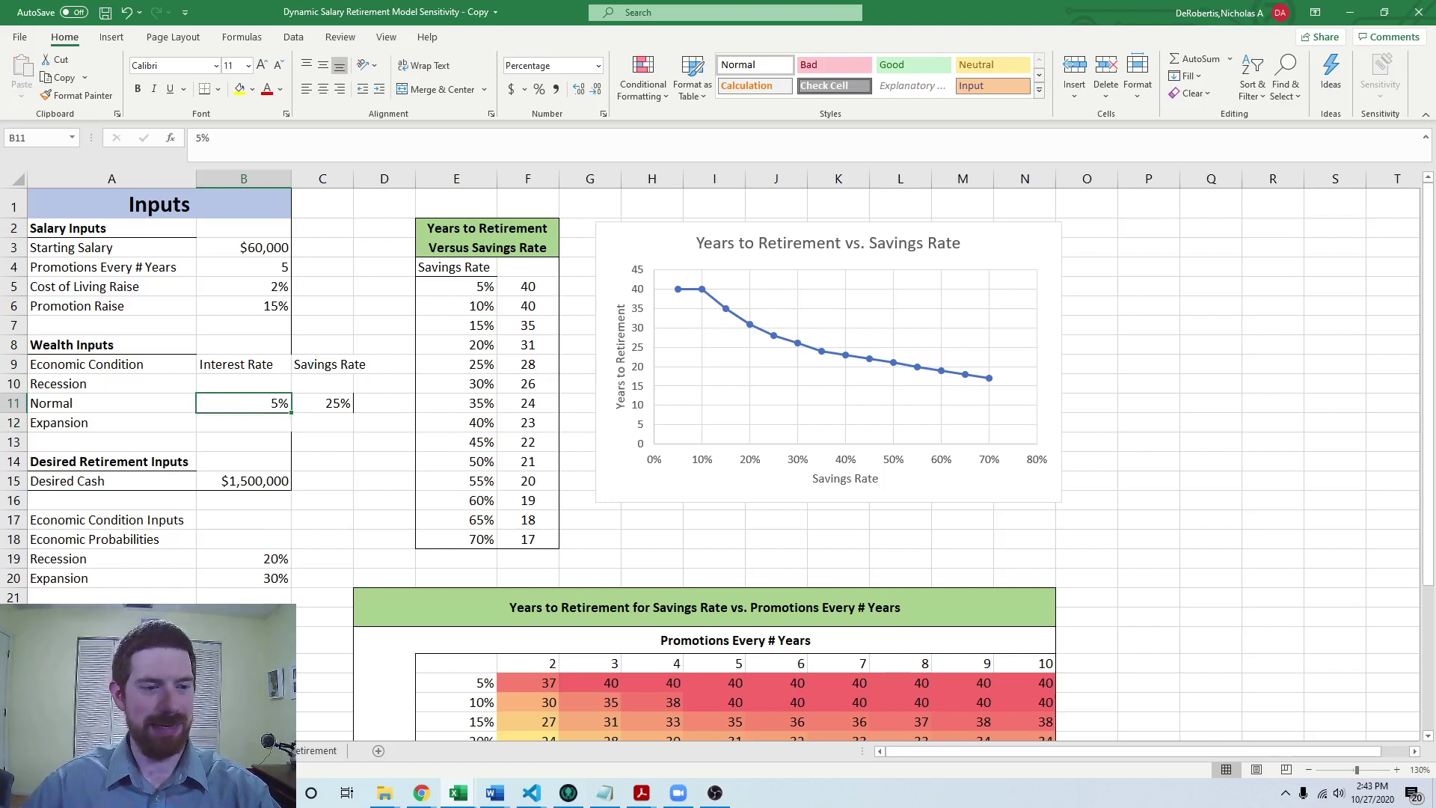
- Check the Amount Saved and Wealth formulas on the wealth calculations sheet and trace the 25% input to its source
{"action": "key", "text": "ctrl+Page_Down"}
{"action": "left_click", "coordinate": [379, 408]}
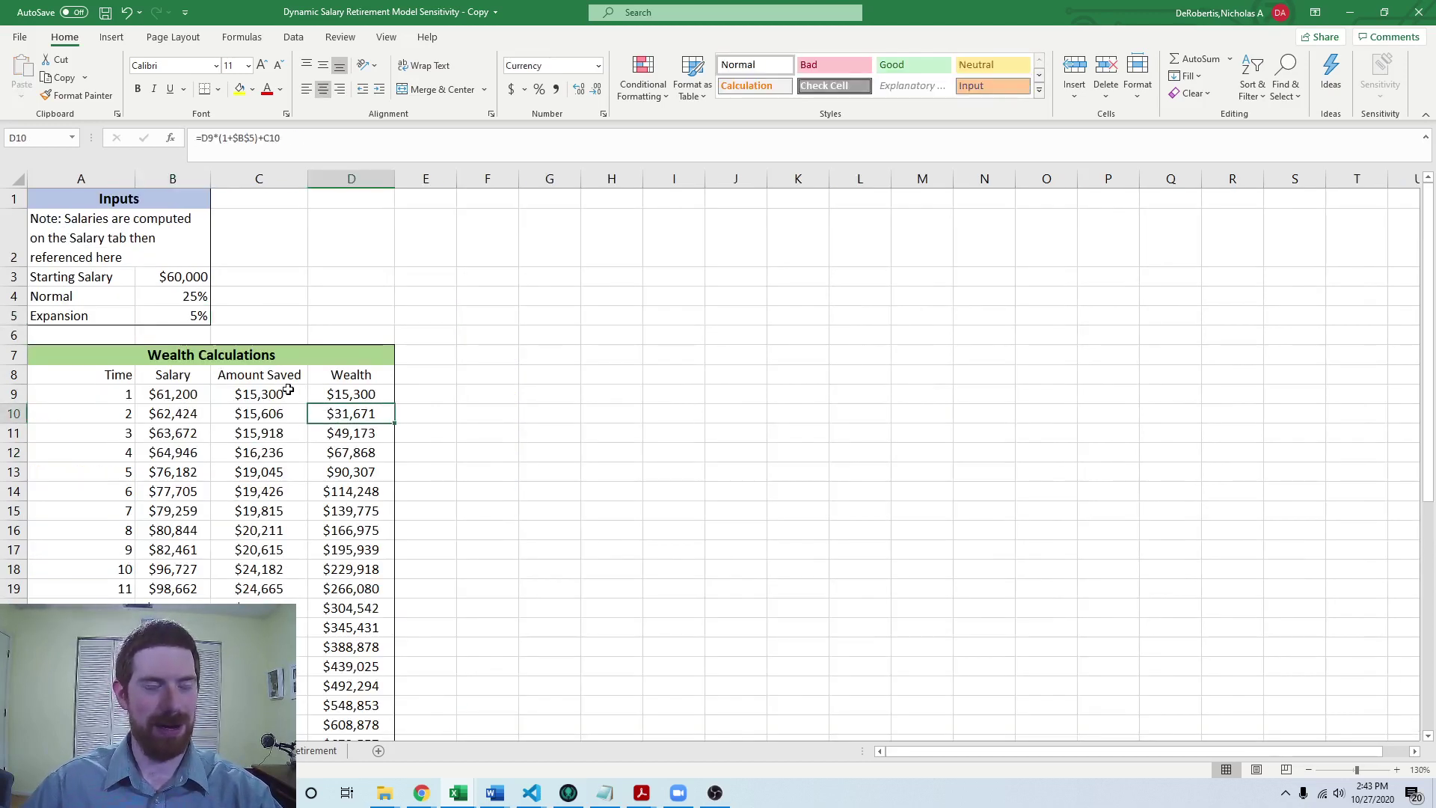
{"action": "left_click", "coordinate": [251, 419]}
{"action": "left_click", "coordinate": [359, 396]}
{"action": "left_click", "coordinate": [226, 423]}
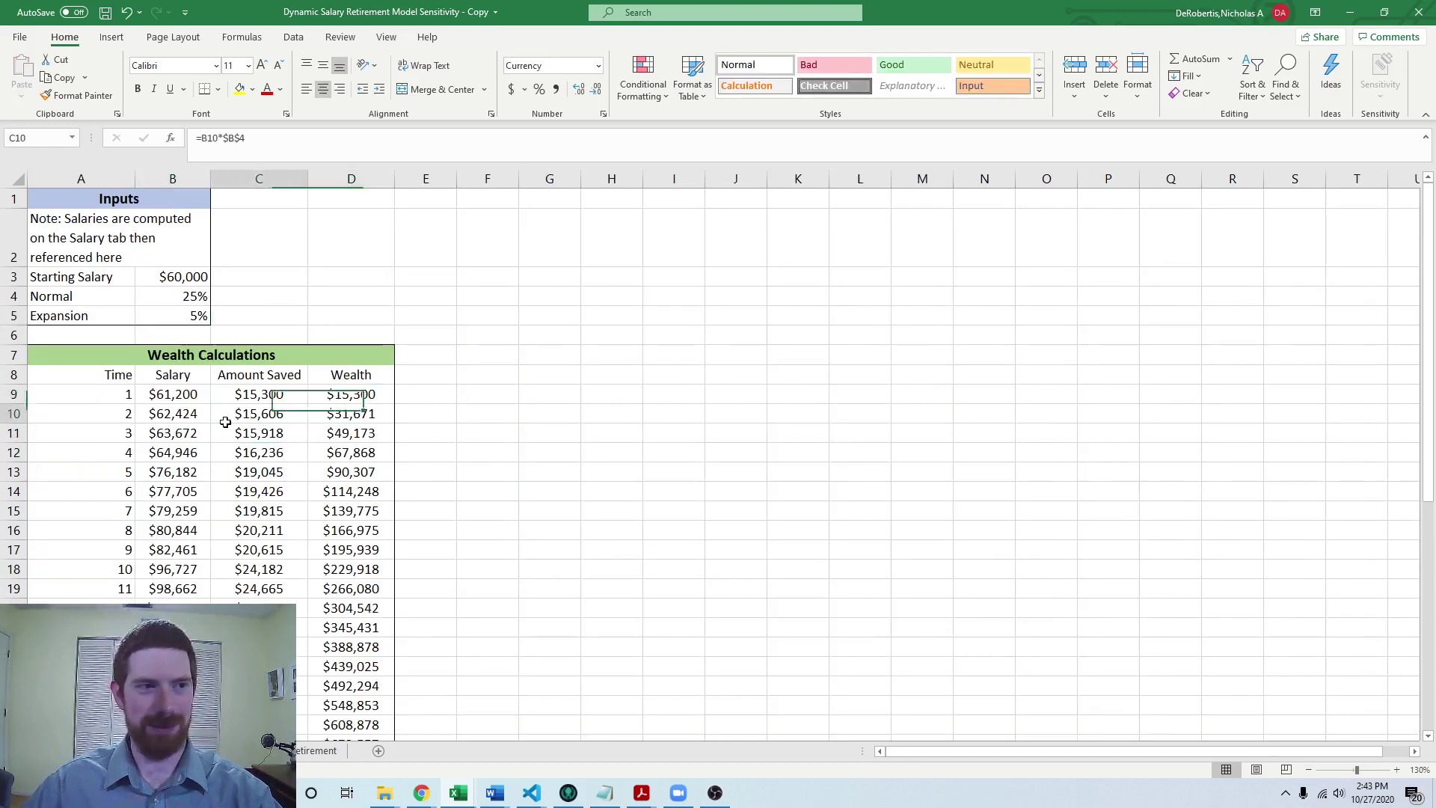
{"action": "double_click", "coordinate": [193, 300]}
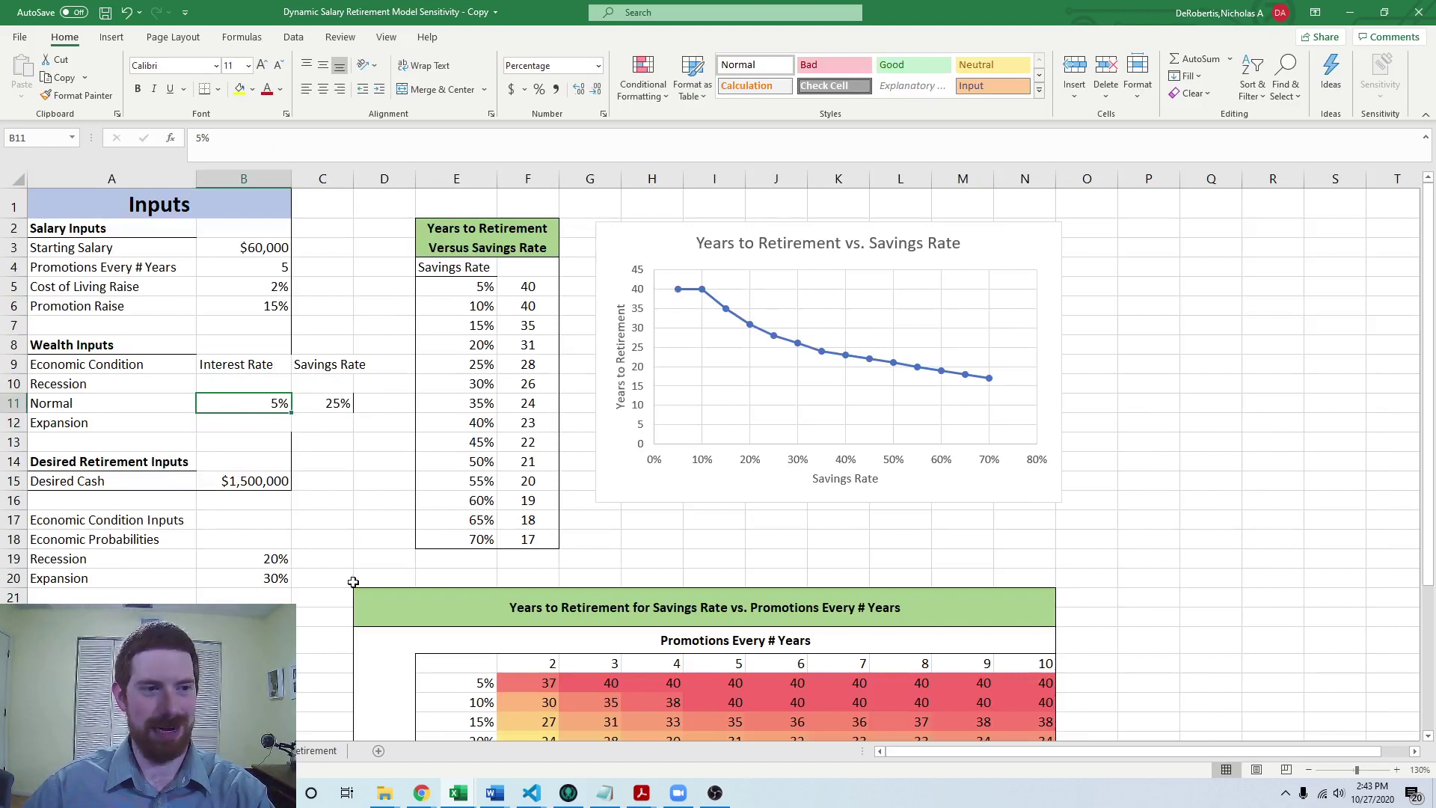
- Set the interest rate to 3% for Recession in B10 and 6% for Expansion in B12
{"action": "left_click", "coordinate": [340, 445]}
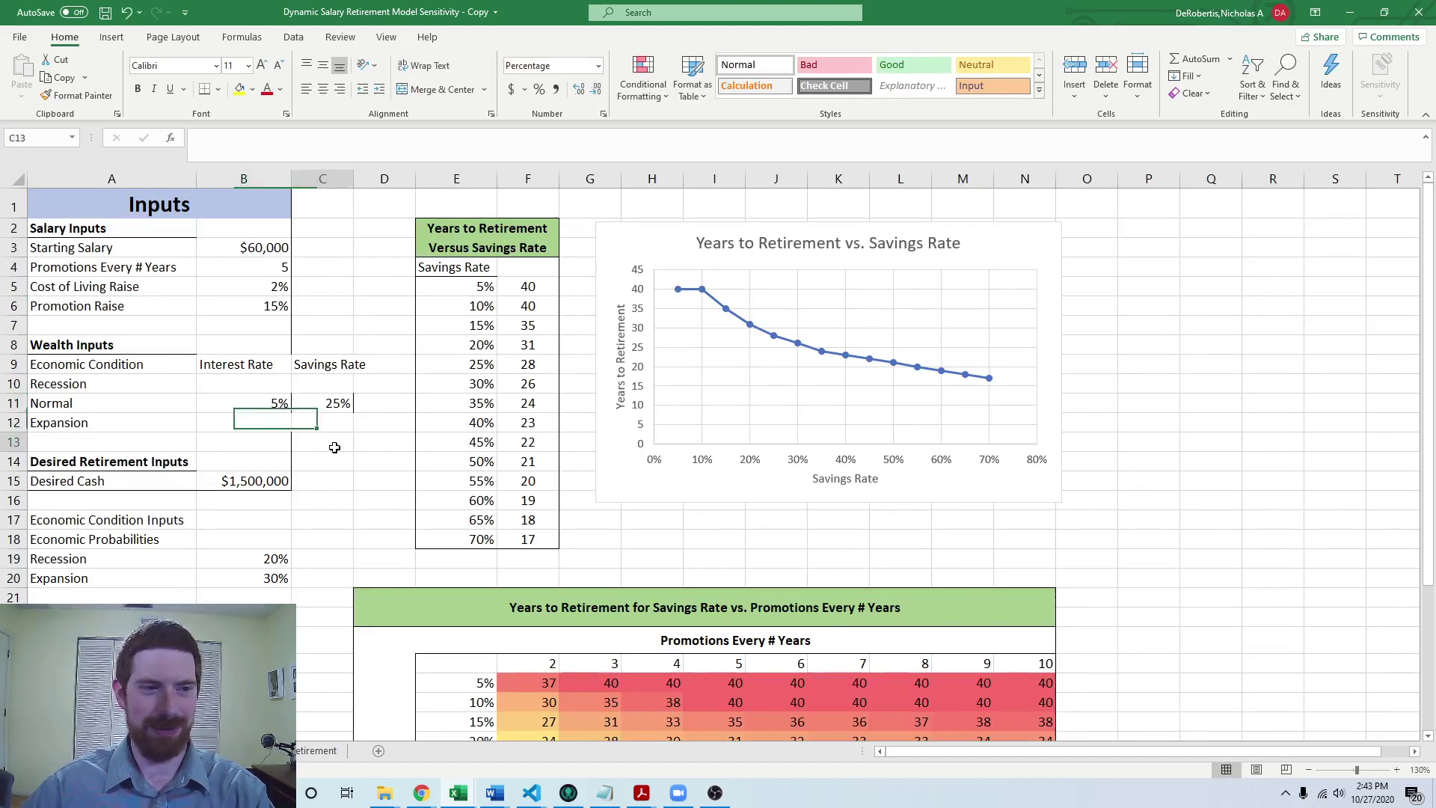
{"action": "left_click", "coordinate": [270, 409]}
{"action": "left_click", "coordinate": [261, 385]}
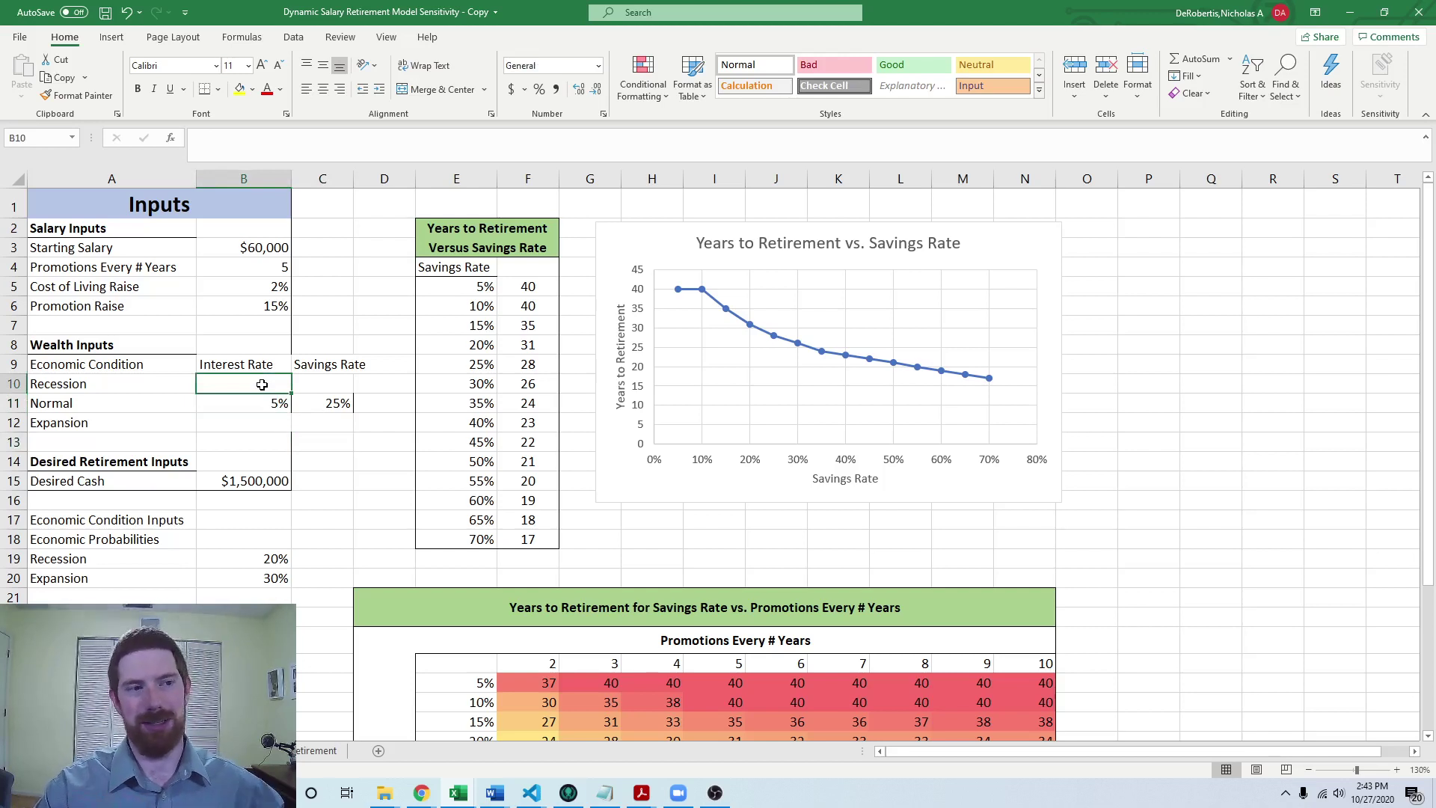
{"action": "type", "text": "3%"}
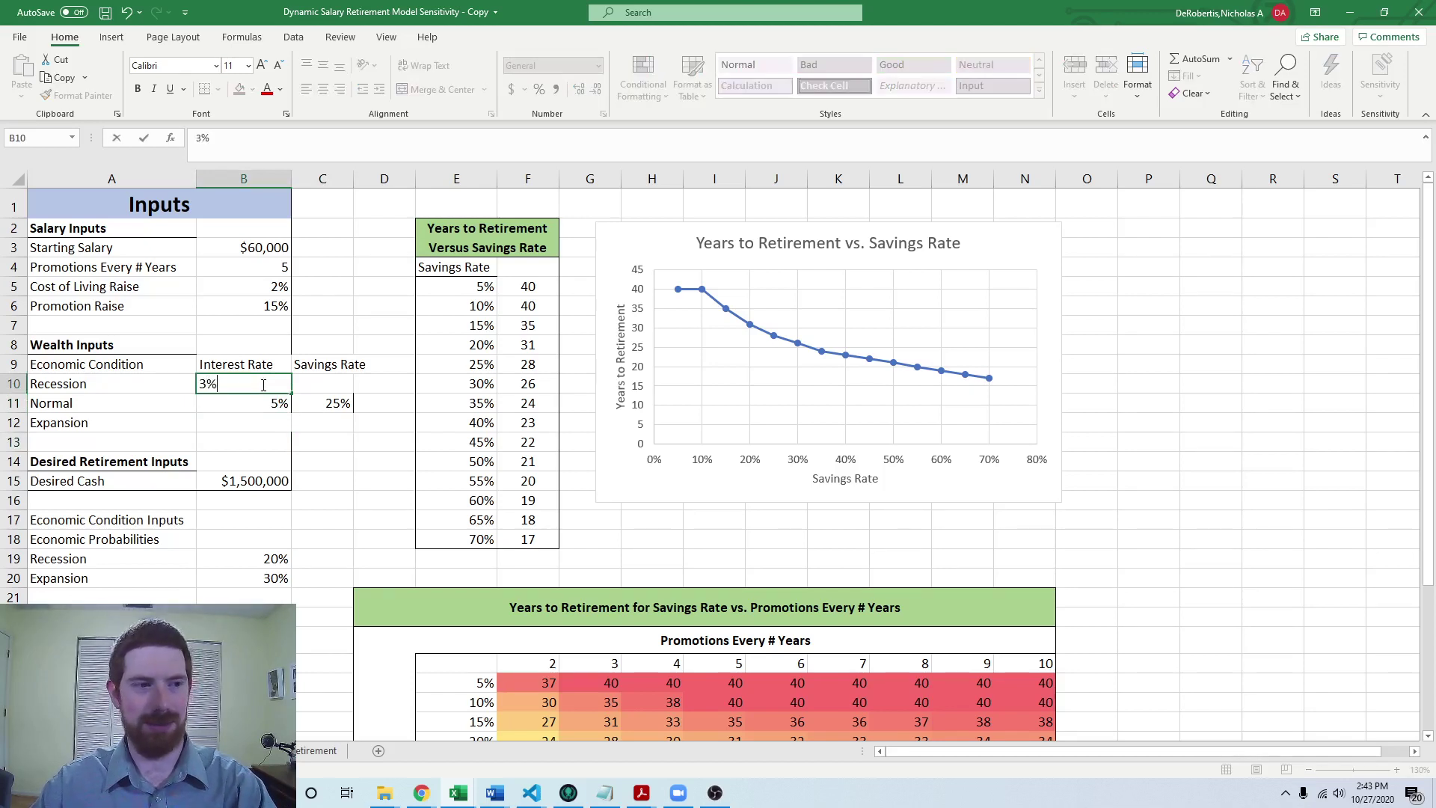
{"action": "key", "text": "Return"}
{"action": "key", "text": "Down"}
{"action": "key", "text": "Left"}
{"action": "key", "text": "Right"}
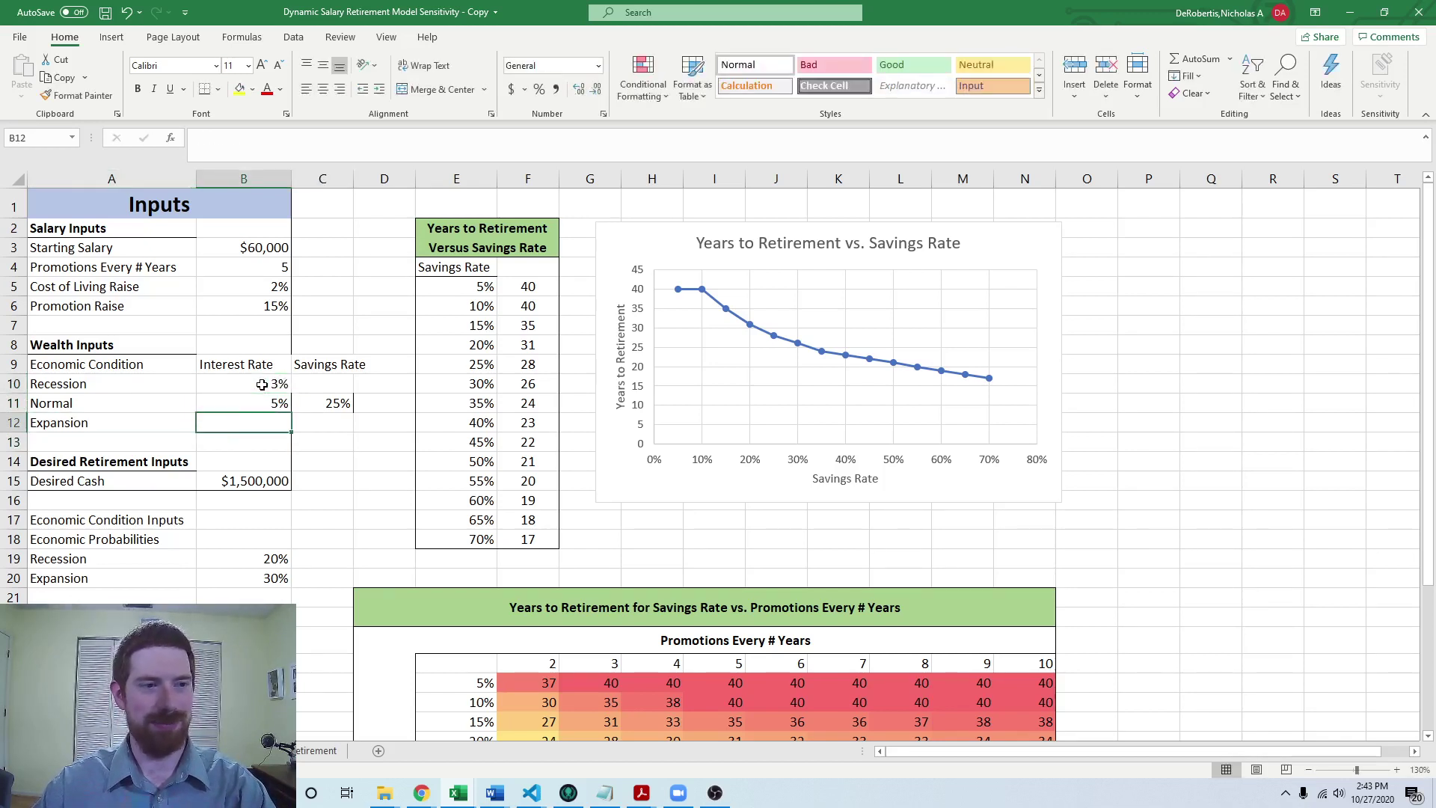
{"action": "type", "text": "76%"}
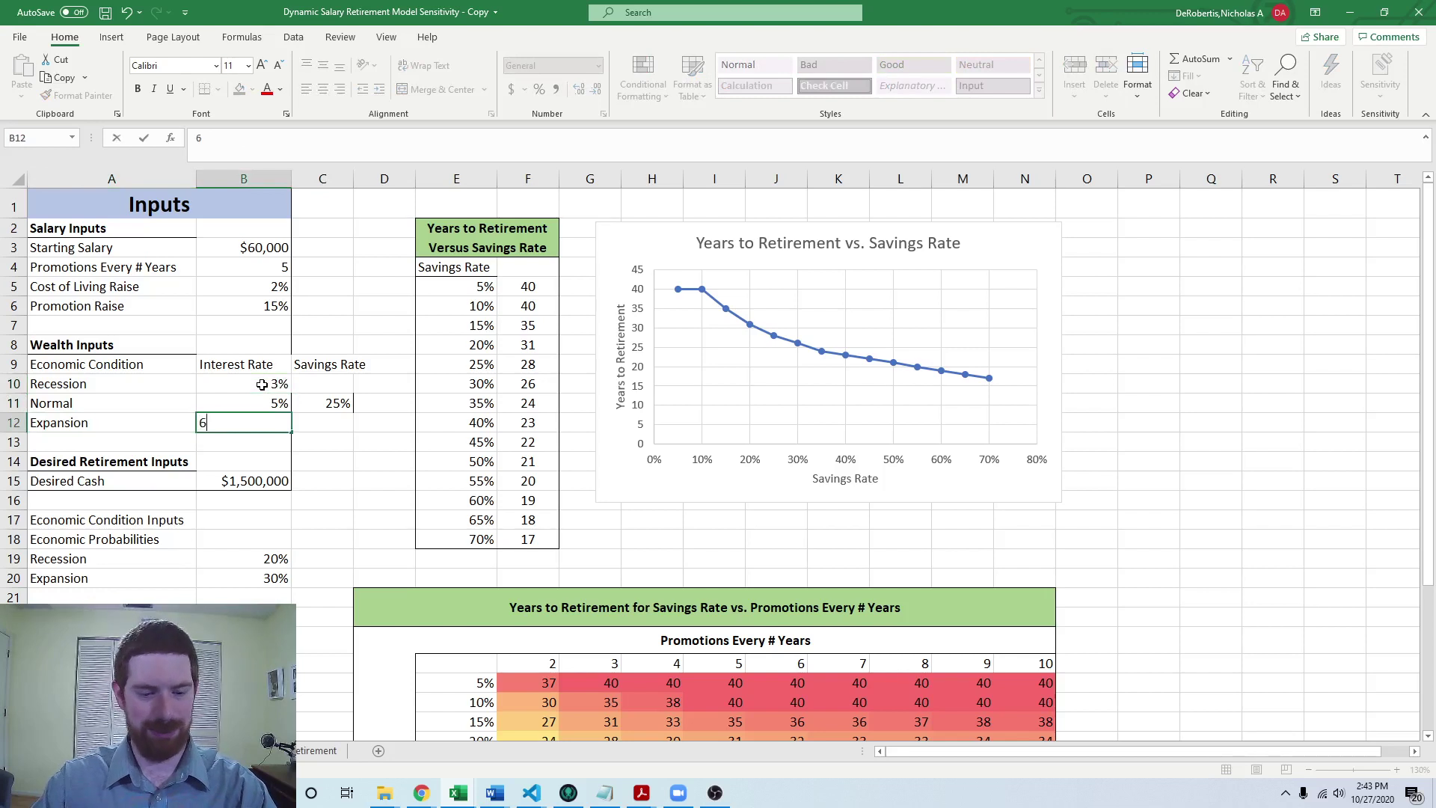
{"action": "key", "text": "Return"}
- Set the savings rate to 35% for Recession in C10 and 15% for Expansion in C12
{"action": "key", "text": "Up"}
{"action": "key", "text": "Up"}
{"action": "key", "text": "Right"}
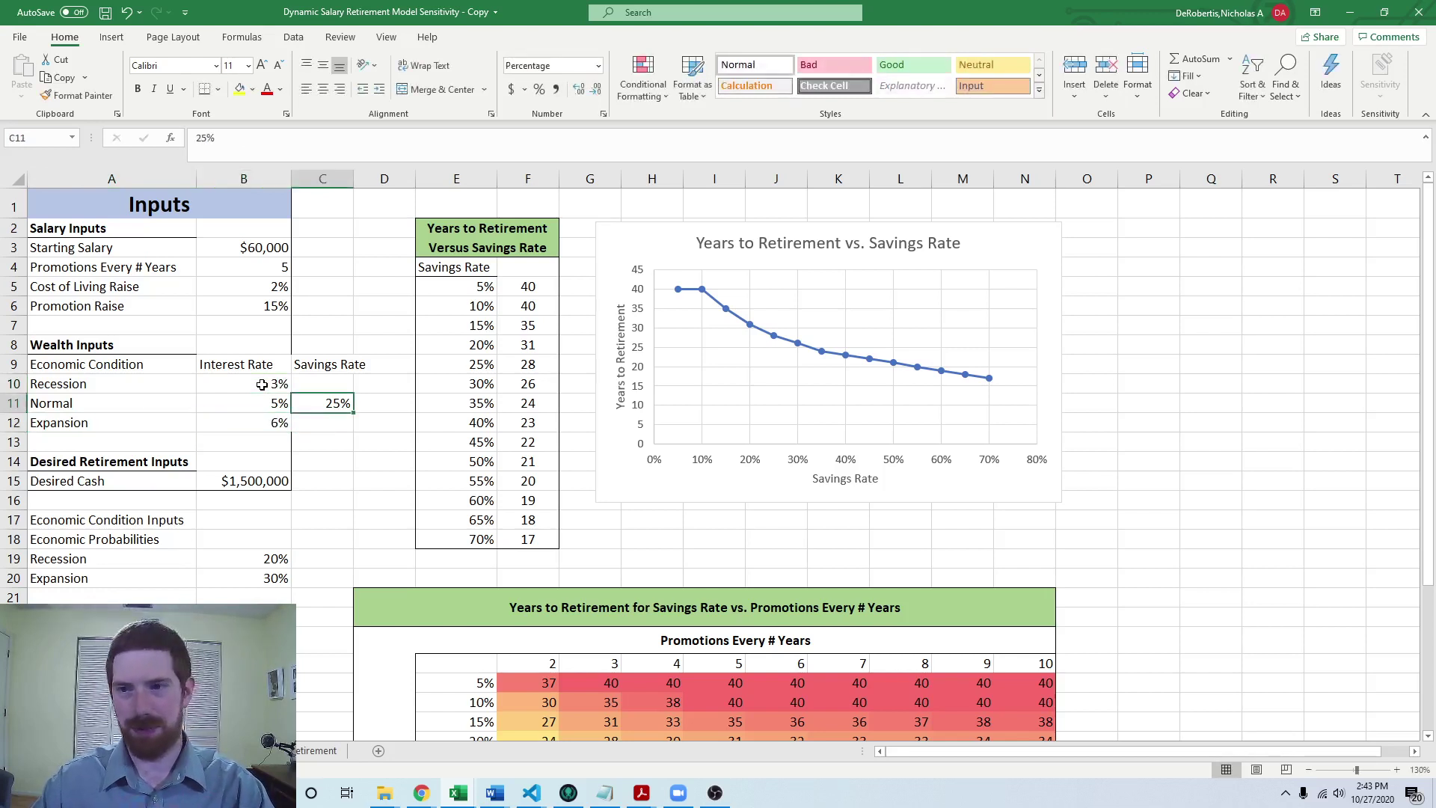
{"action": "key", "text": "Up"}
{"action": "type", "text": "35%"}
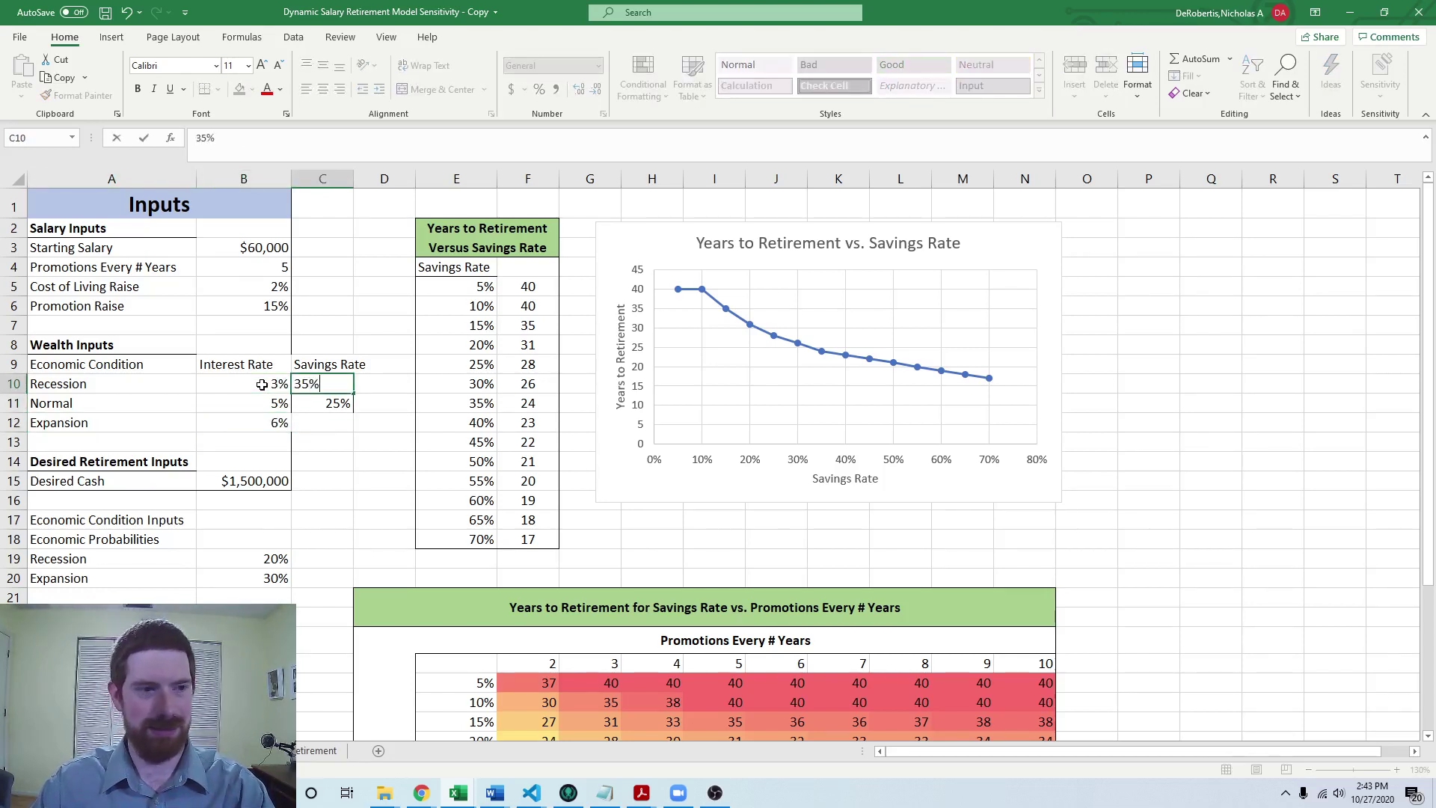
{"action": "key", "text": "Return"}
{"action": "key", "text": "Return"}
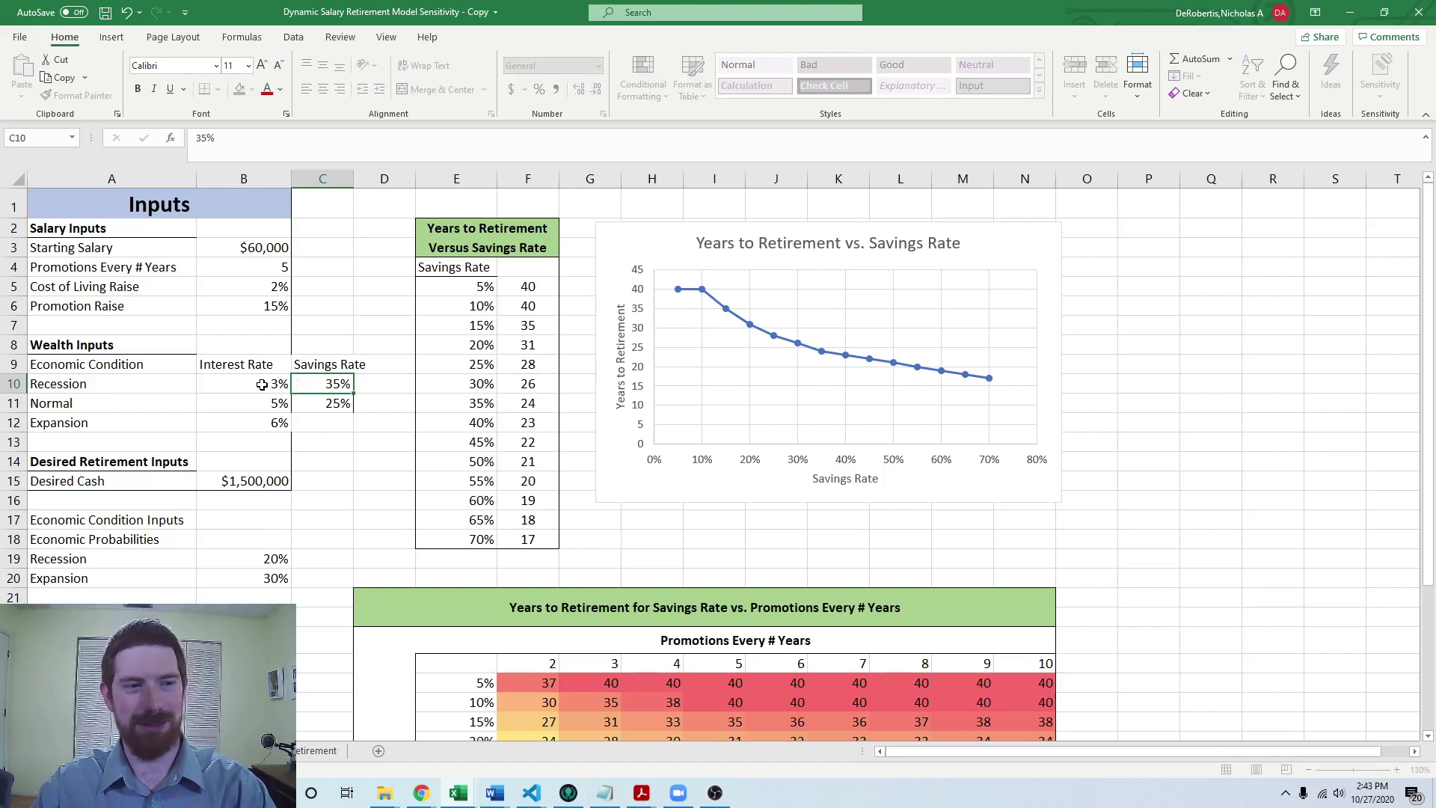
{"action": "type", "text": "15"}
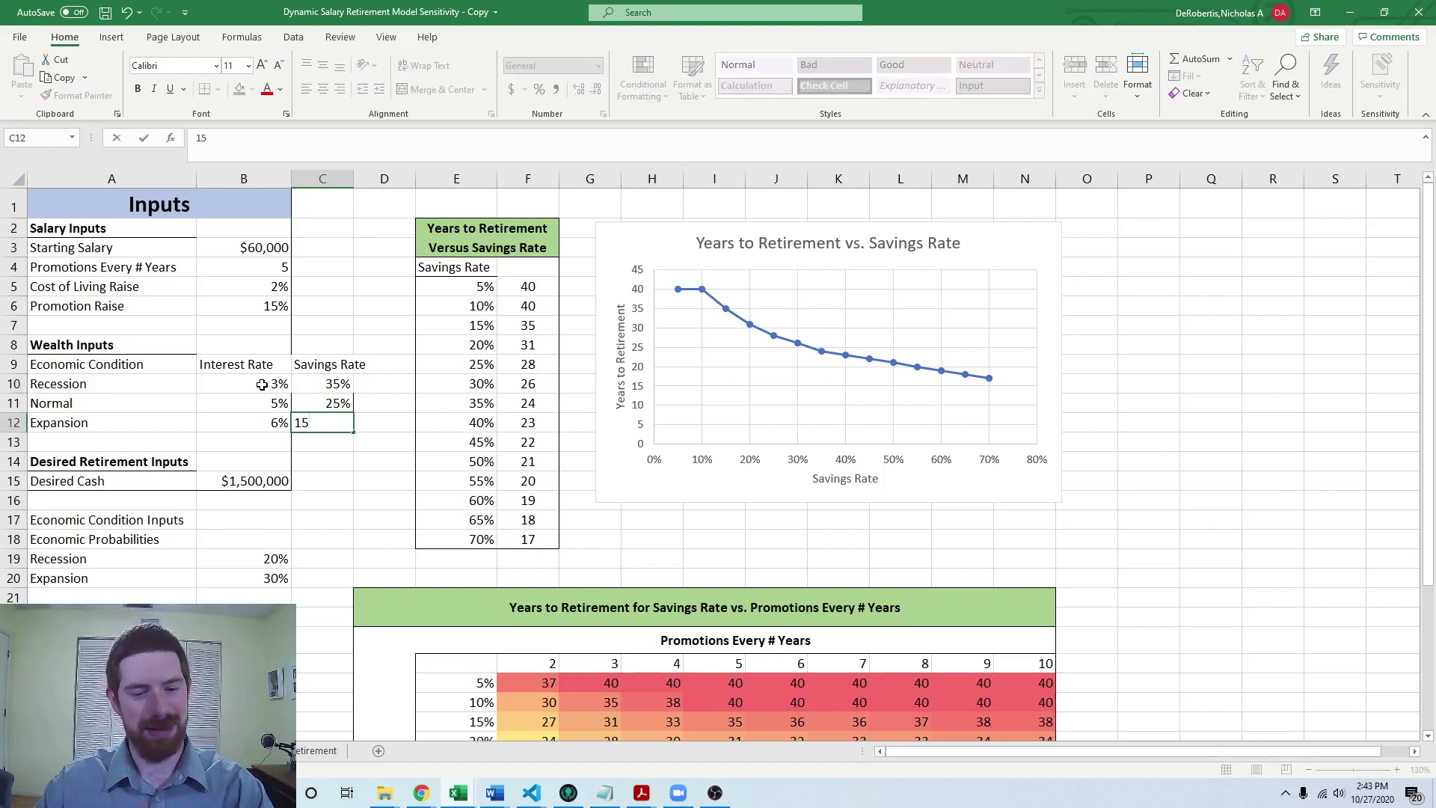
{"action": "type", "text": "%"}
{"action": "key", "text": "Return"}
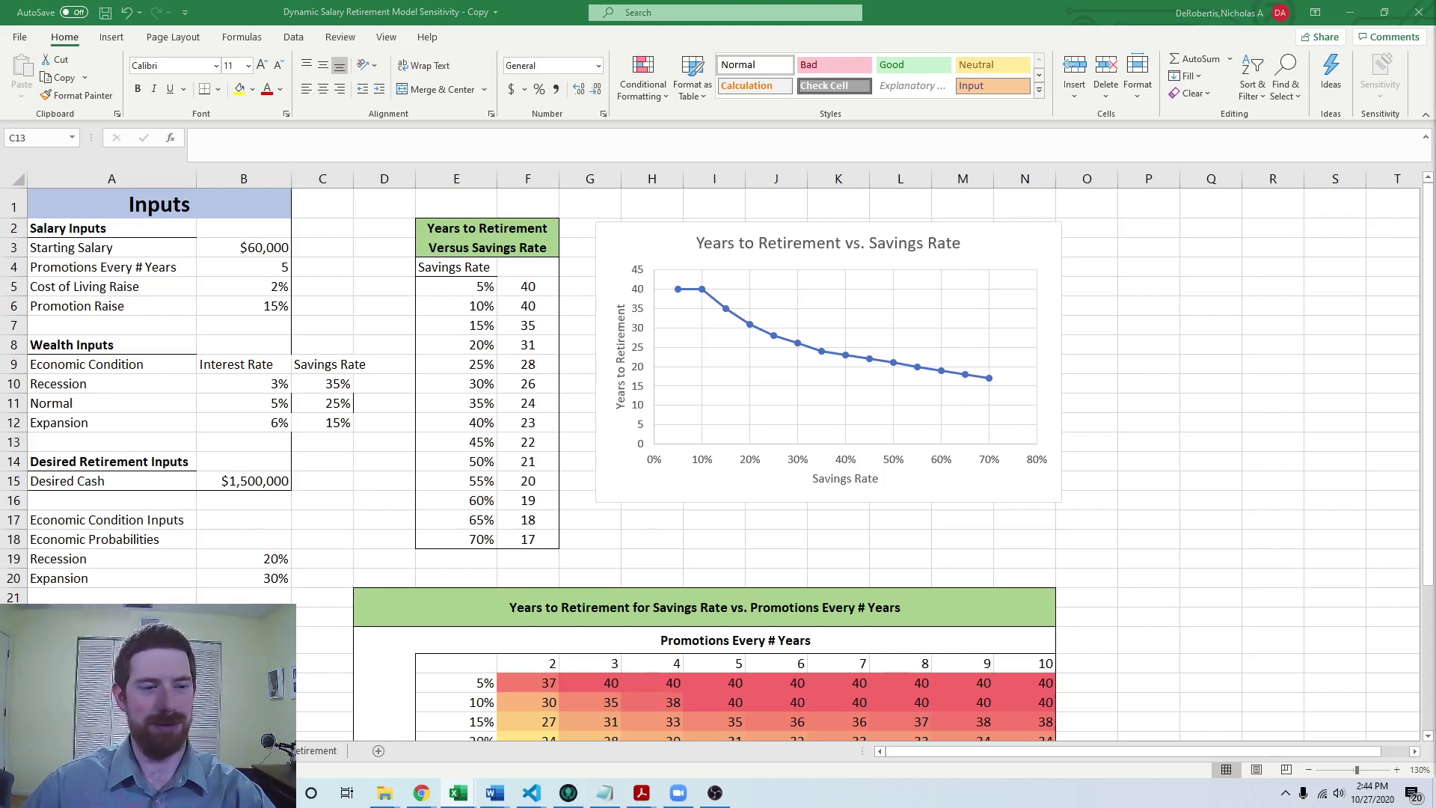
- Inspect the linked rate inputs in B4 and B5 on the wealth calculations sheet
{"action": "key", "text": "ctrl+Page_Down"}
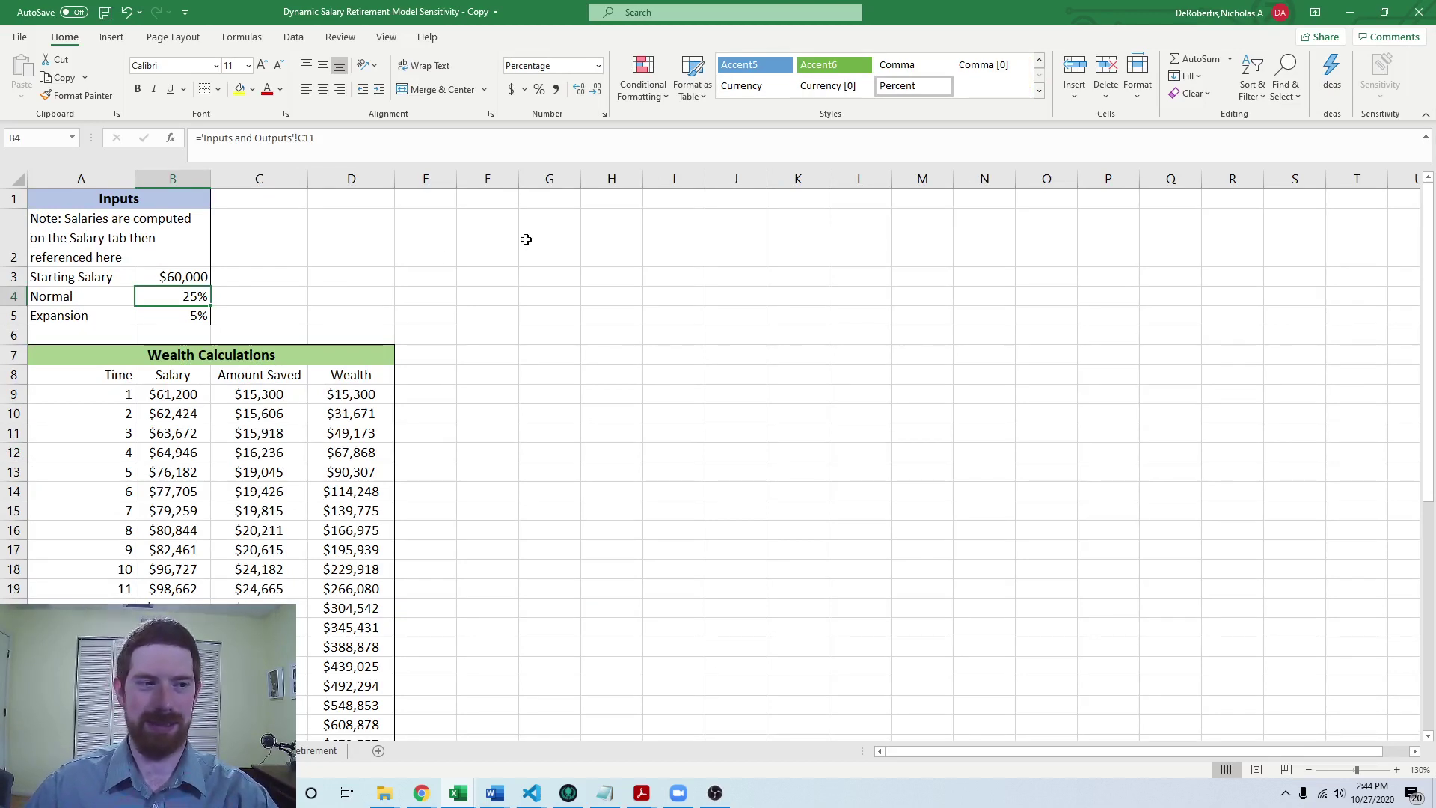
{"action": "left_click", "coordinate": [447, 312]}
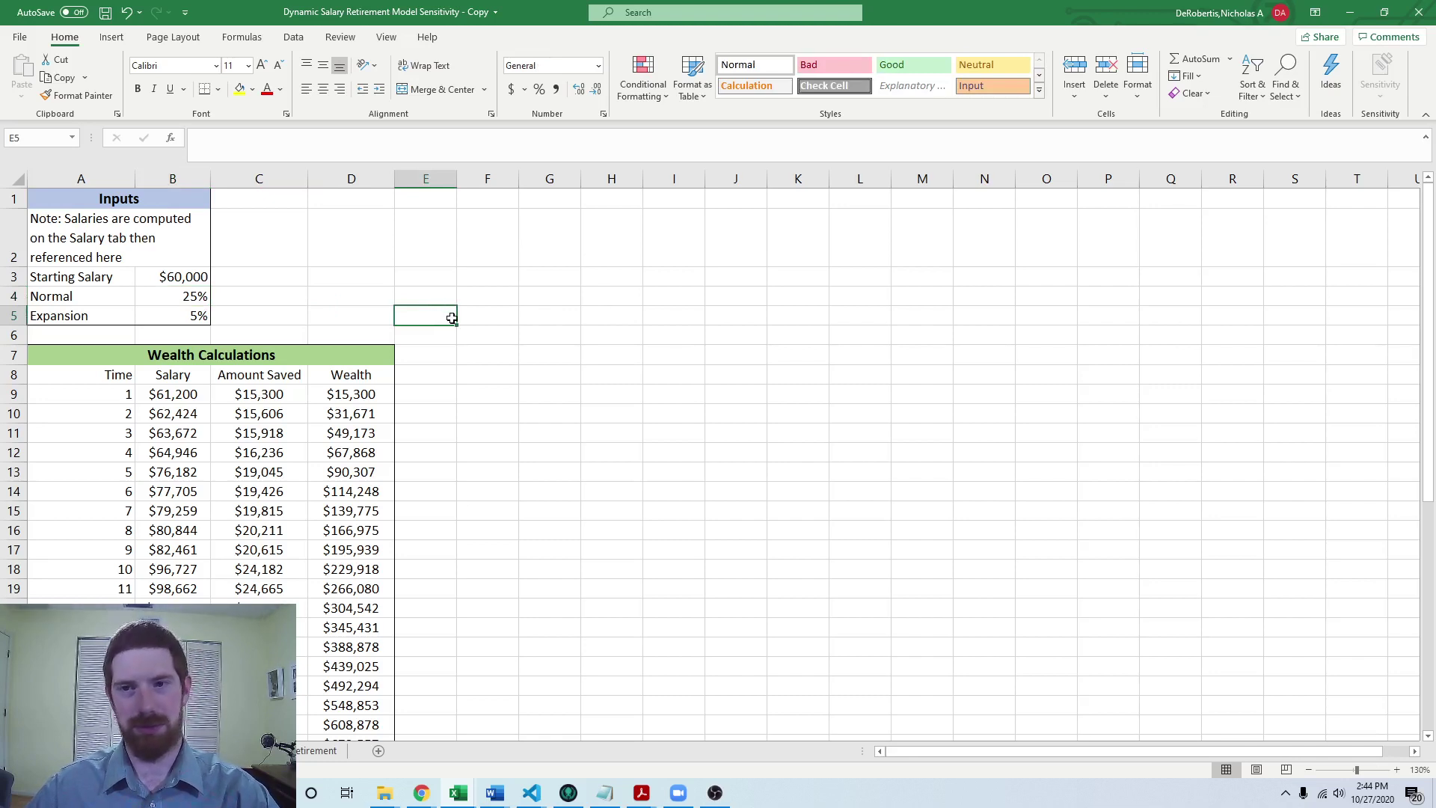
{"action": "left_click", "coordinate": [152, 297]}
{"action": "left_click", "coordinate": [177, 316]}
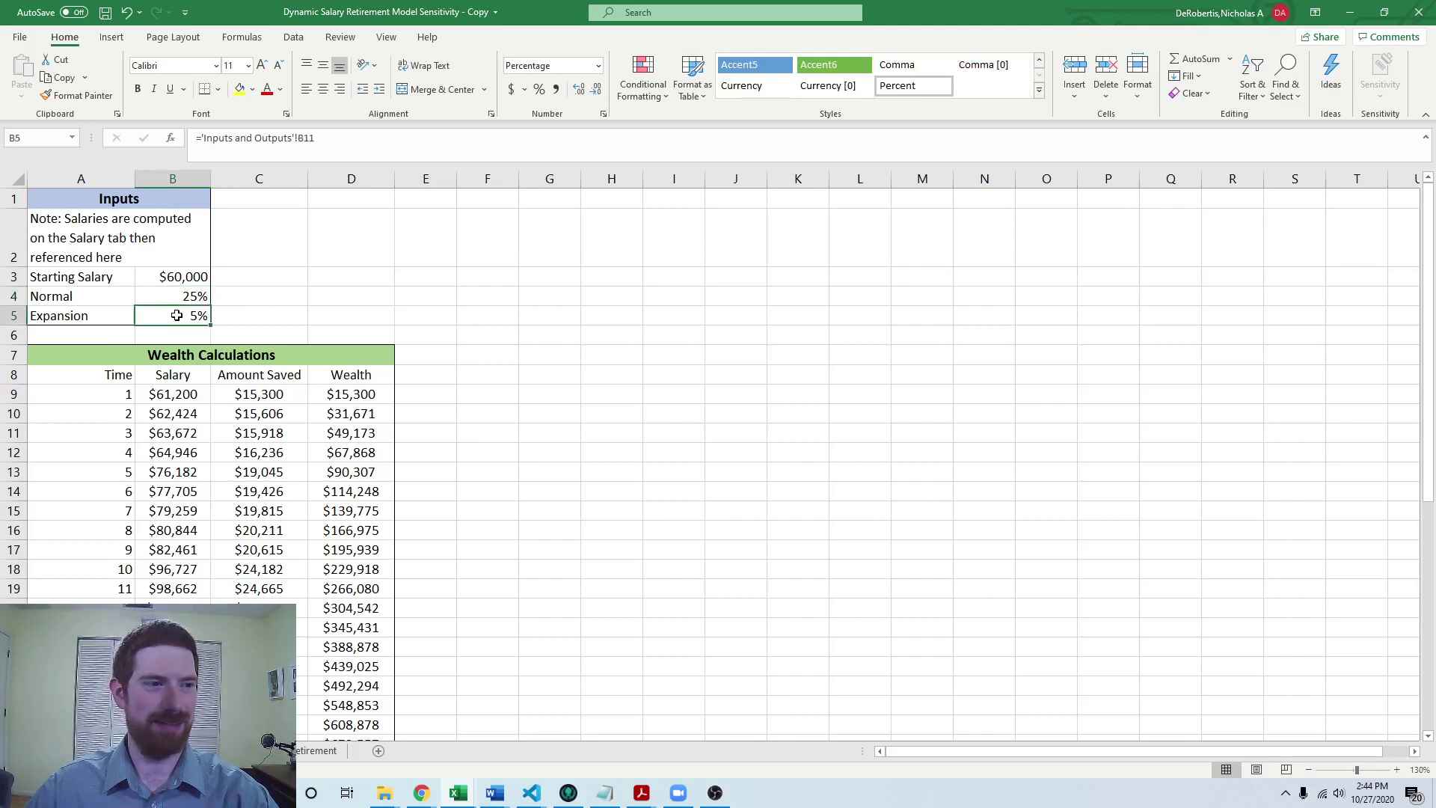
{"action": "left_click", "coordinate": [174, 293]}
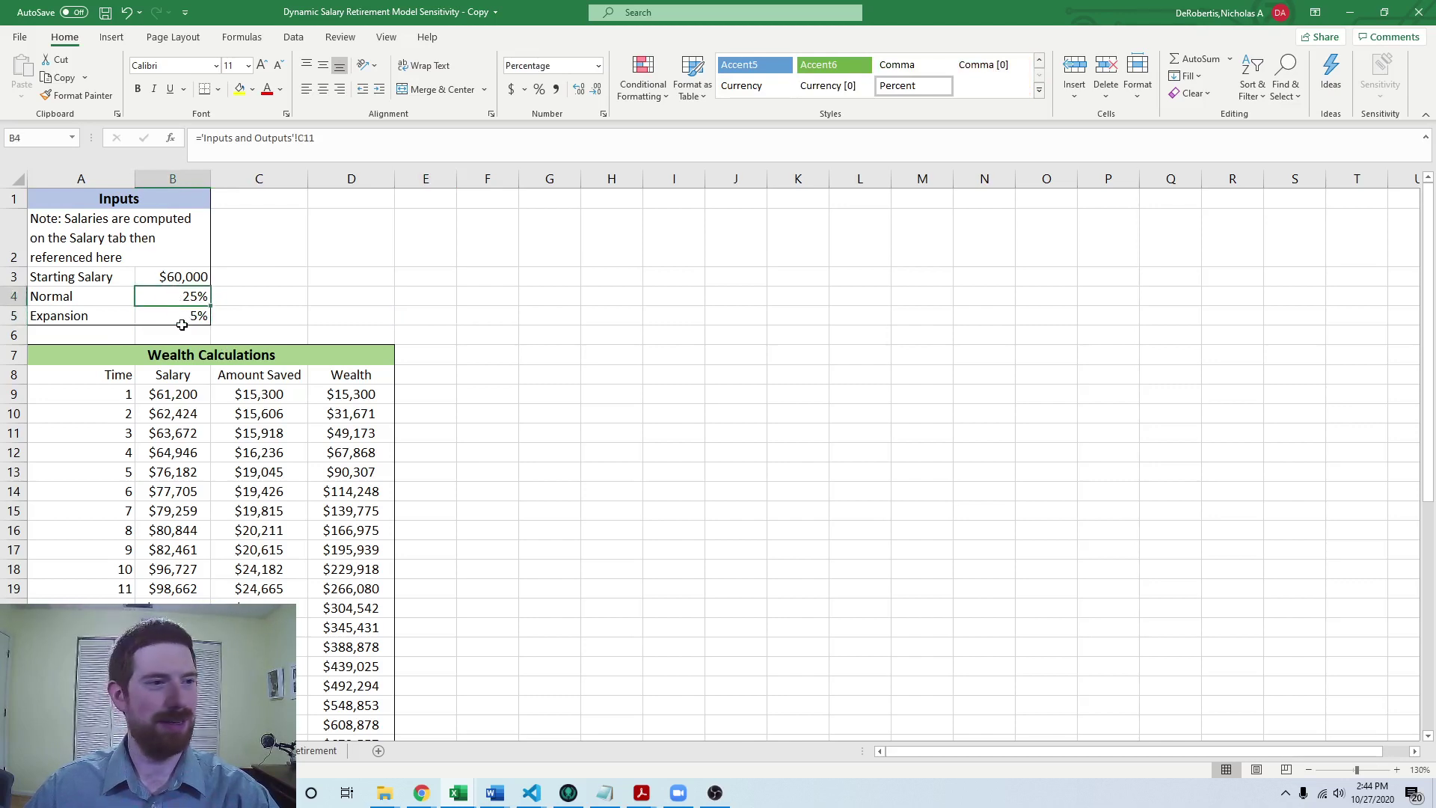
{"action": "mouse_move", "coordinate": [177, 299]}
{"action": "left_mouse_down"}
{"action": "mouse_move", "coordinate": [75, 300]}
{"action": "mouse_move", "coordinate": [160, 317]}
{"action": "left_mouse_up"}
{"action": "left_click", "coordinate": [351, 296]}
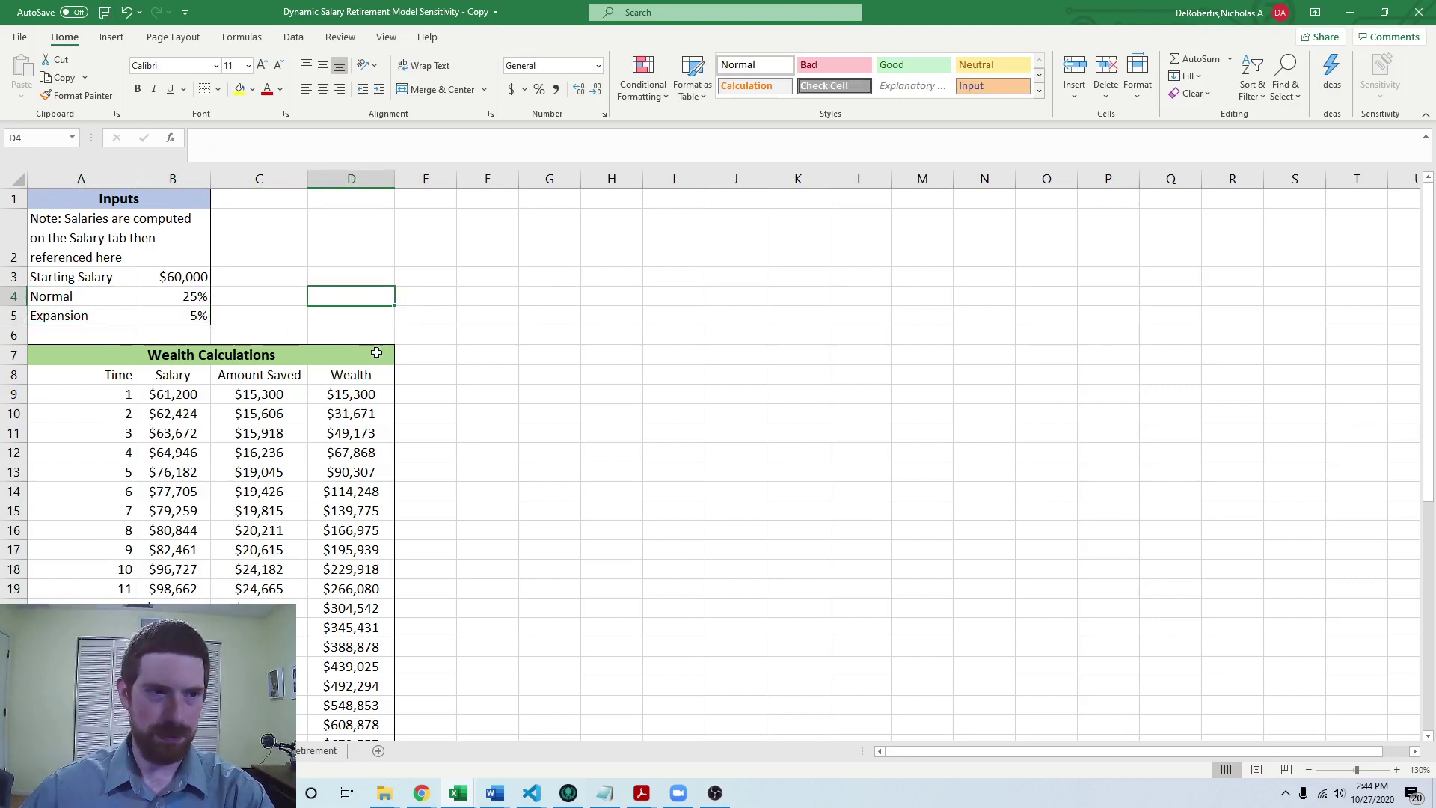
{"action": "left_click", "coordinate": [542, 276]}
{"action": "left_click", "coordinate": [657, 250]}
- Add the headers "Economic Condition" in G3 and "Probability" in H3 beside the wealth calculations
{"action": "left_click", "coordinate": [525, 278]}
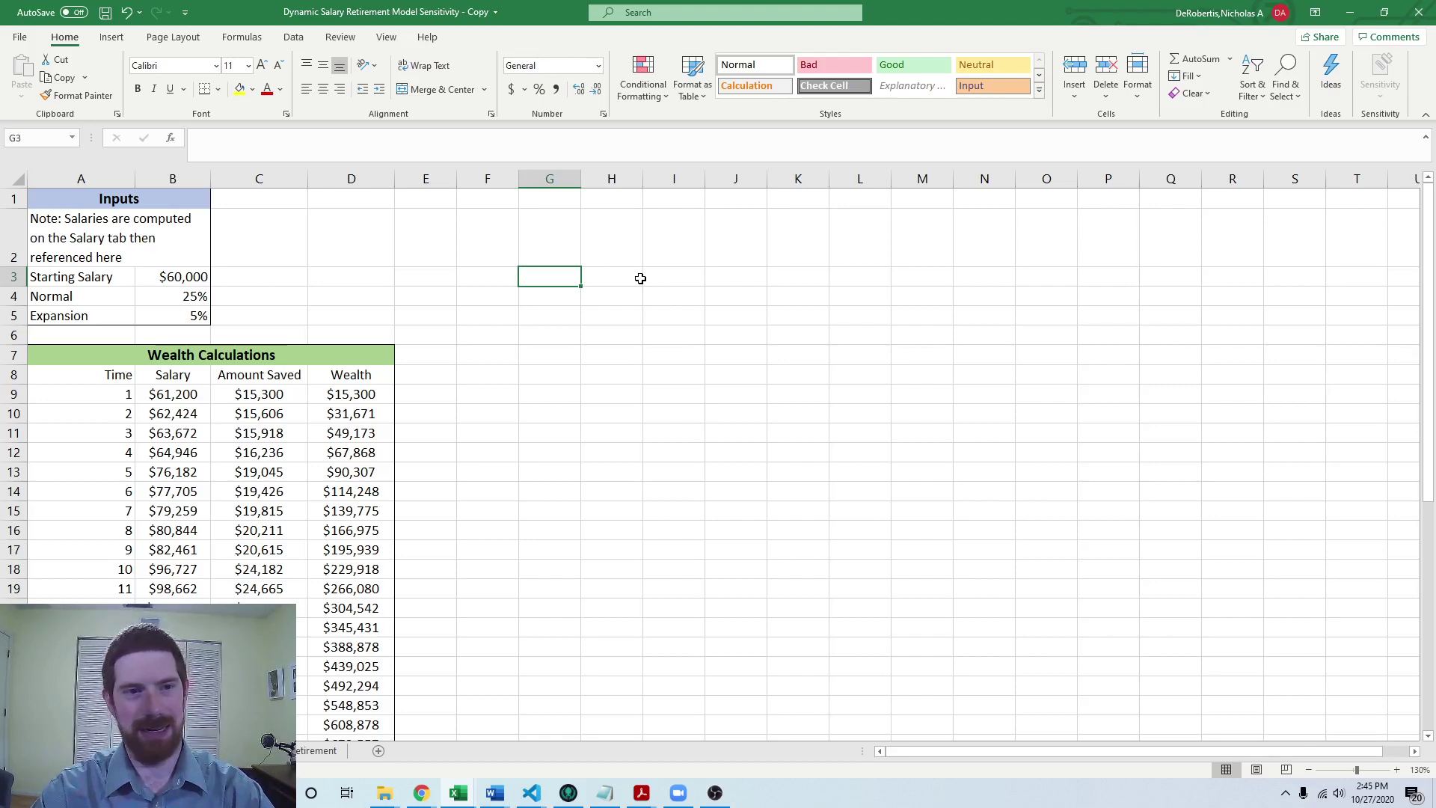
{"action": "type", "text": "Economic Condi"}
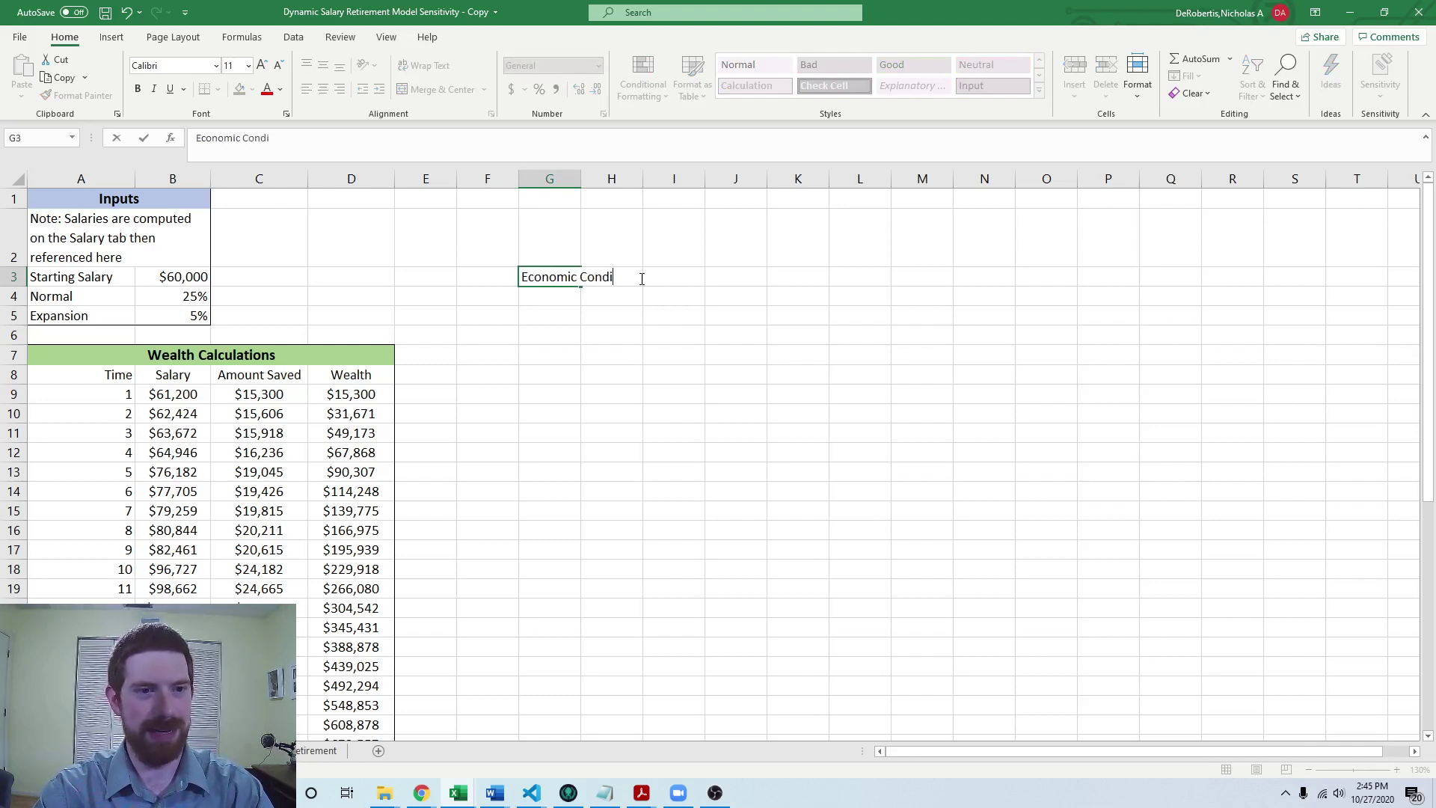
{"action": "type", "text": "tion"}
{"action": "key", "text": "Tab"}
{"action": "type", "text": "P"}
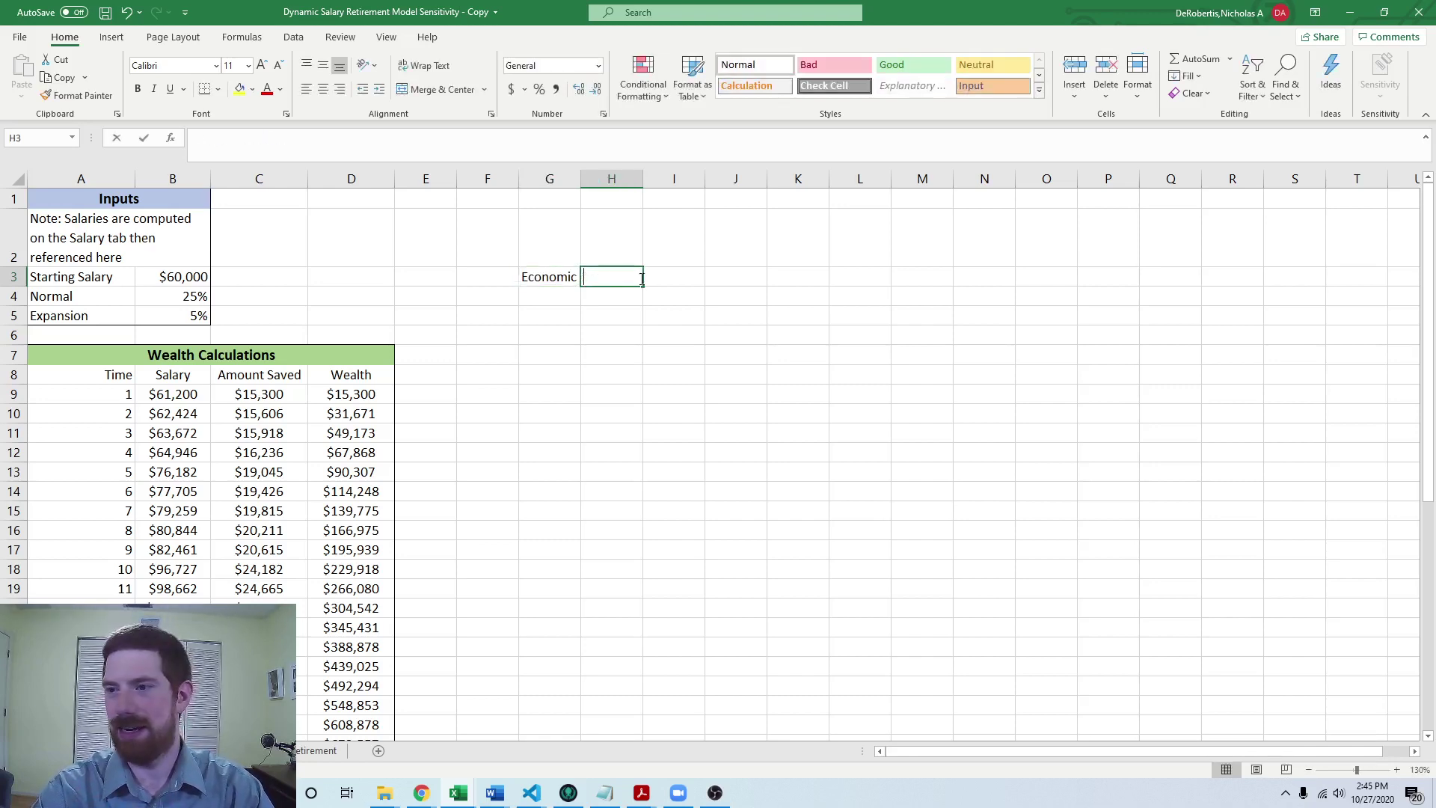
{"action": "type", "text": "robability"}
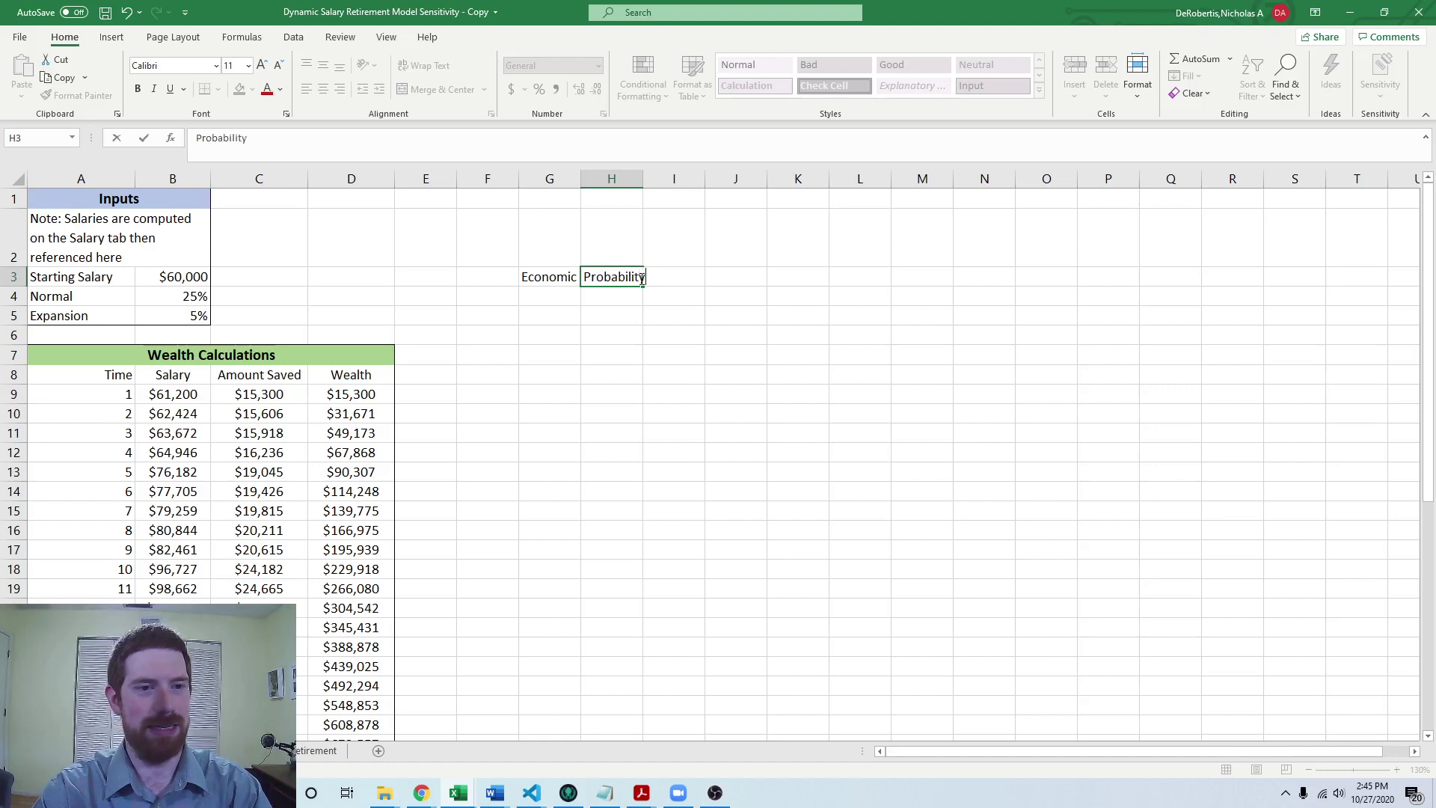
{"action": "key", "text": "Return"}
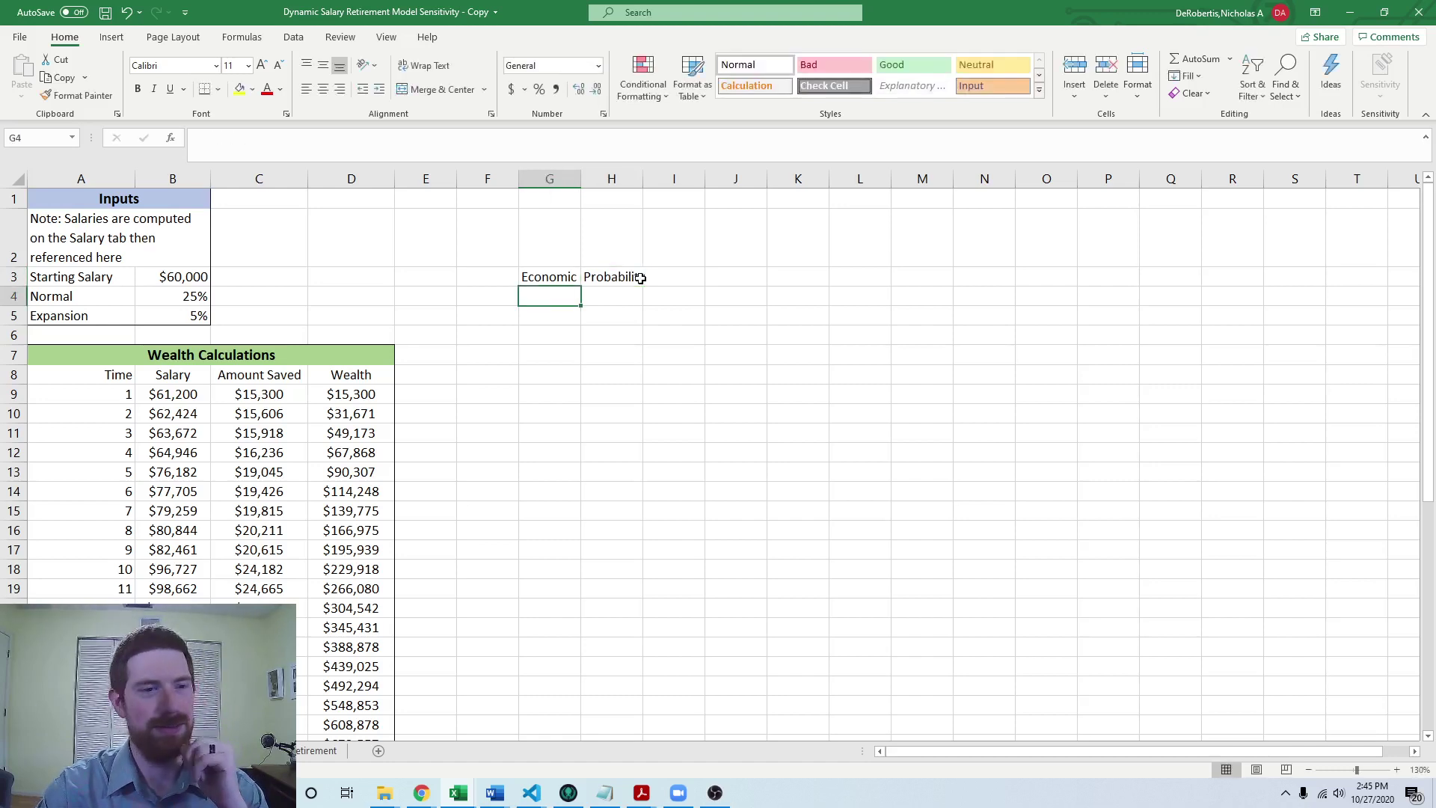
- Link G4 to the Recession label in A19 of Inputs and Outputs, and fill the reference across G4:H5
{"action": "type", "text": "="}
{"action": "key", "text": "ctrl+Page_Up"}
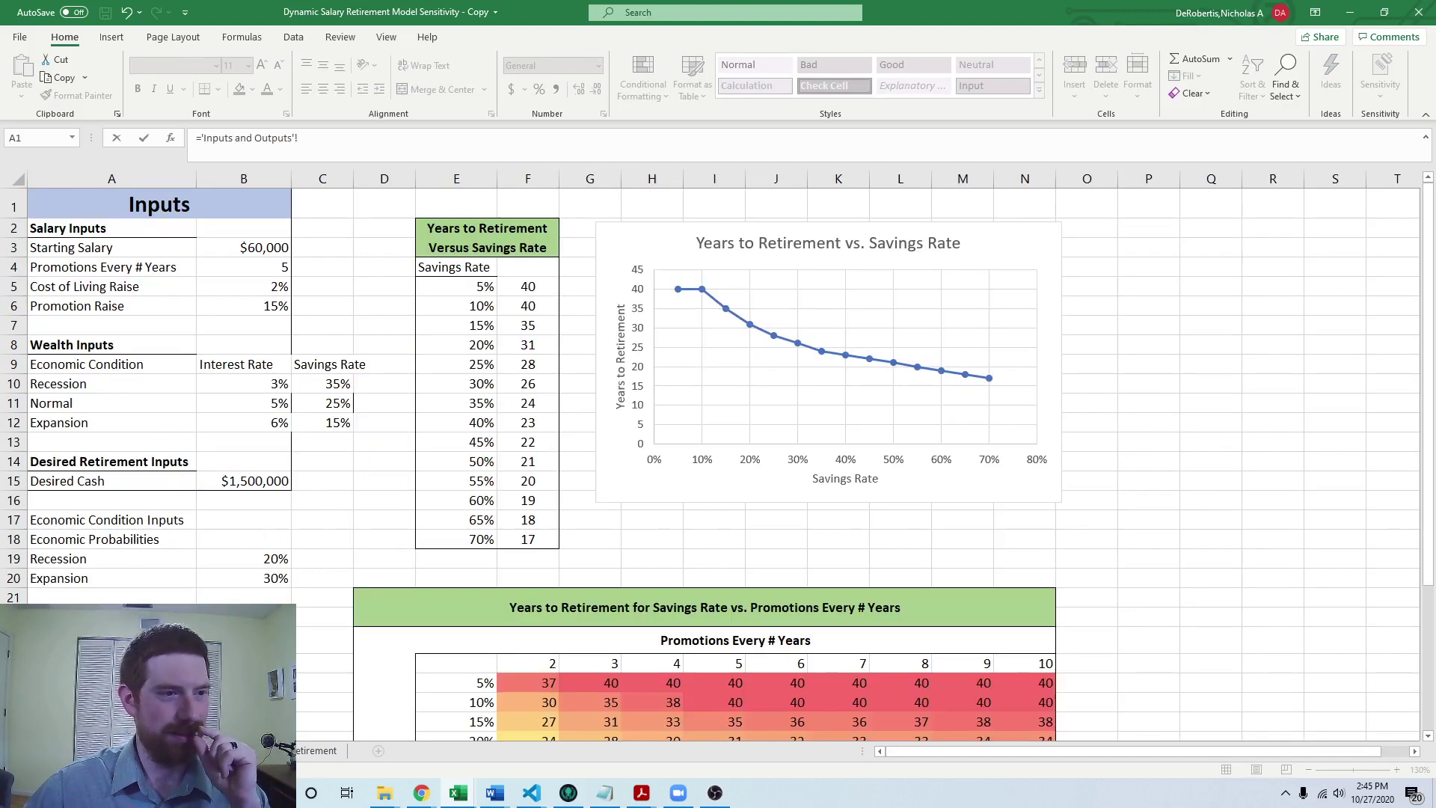
{"action": "left_click", "coordinate": [227, 383]}
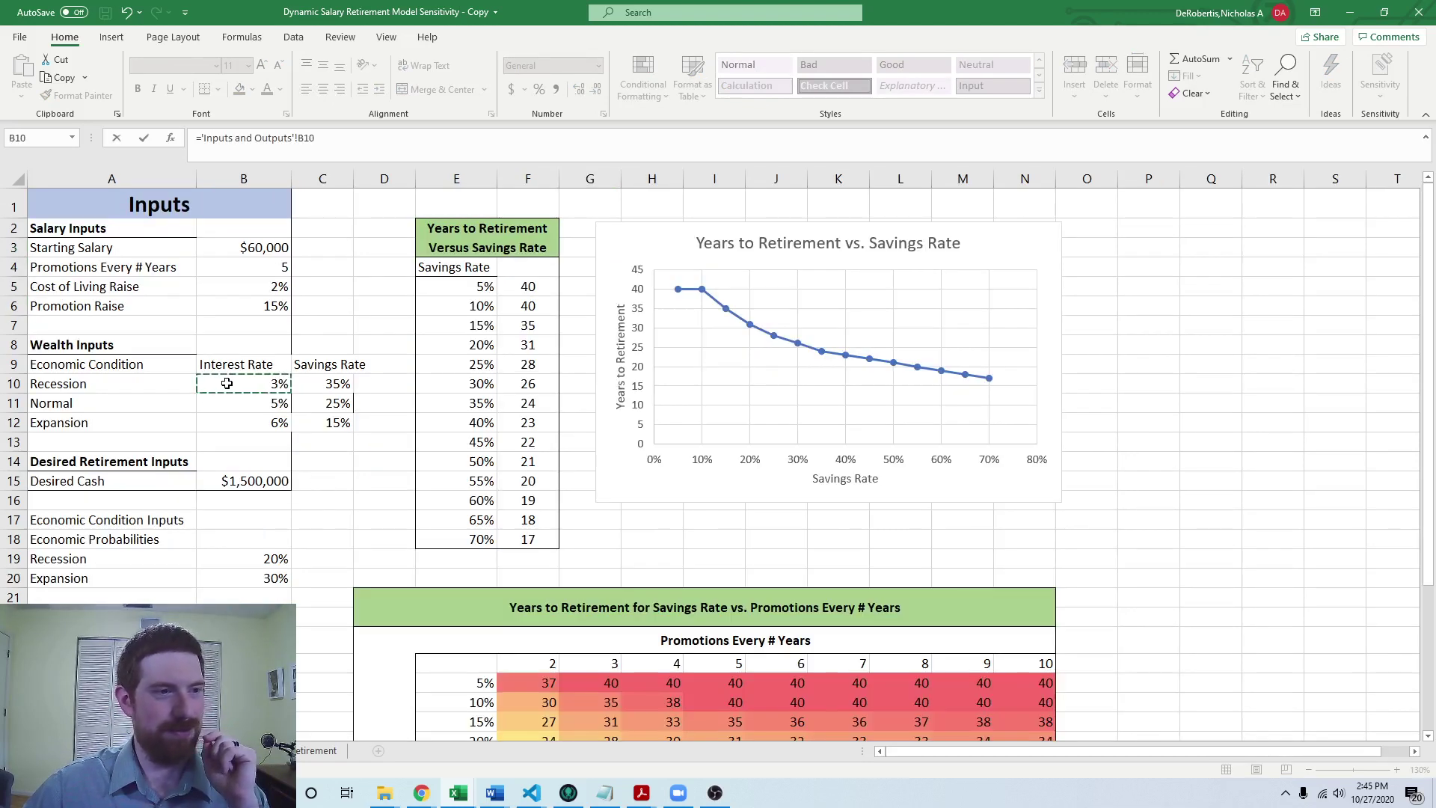
{"action": "left_click", "coordinate": [225, 559]}
{"action": "left_click", "coordinate": [187, 561]}
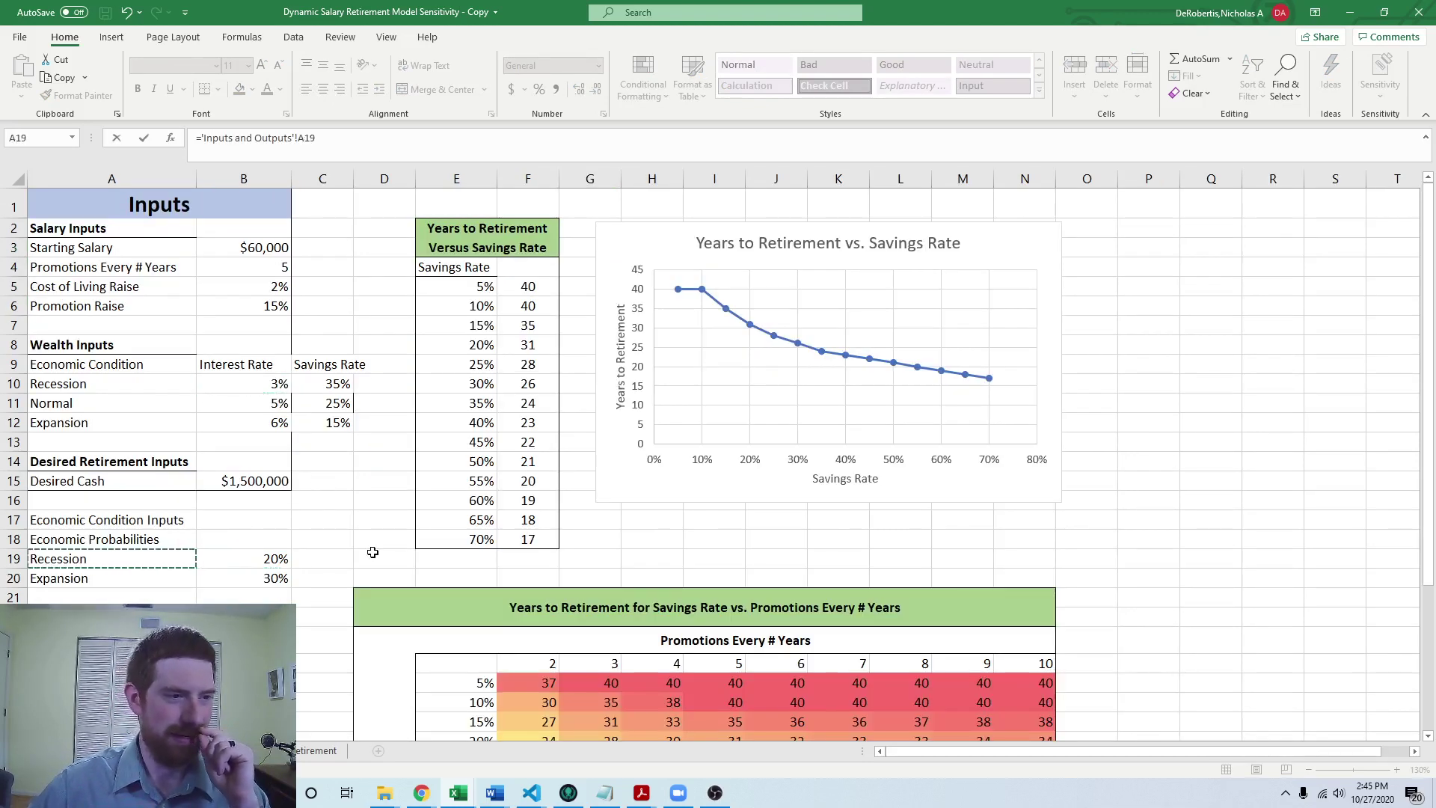
{"action": "key", "text": "Return"}
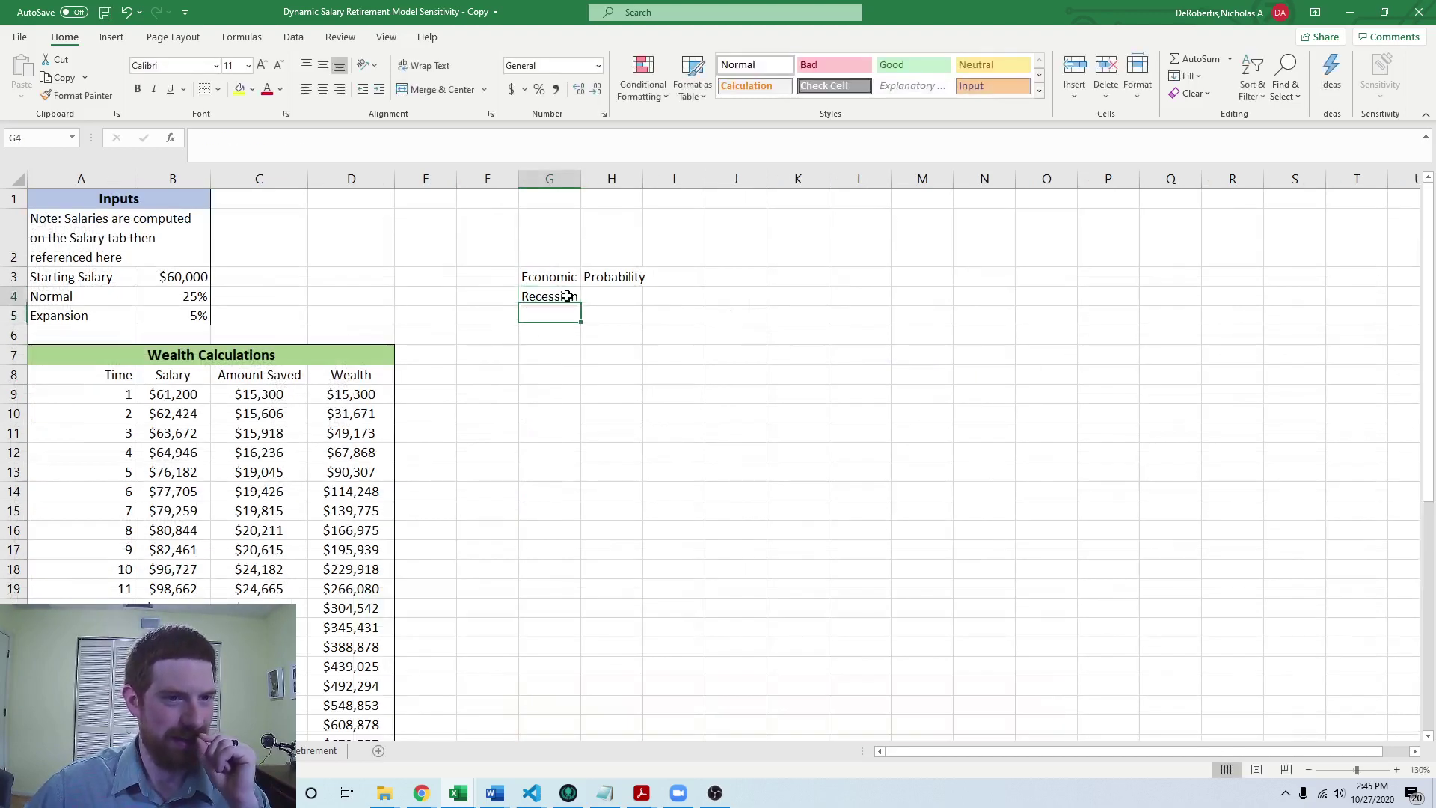
{"action": "left_click_drag", "start_coordinate": [582, 305], "coordinate": [644, 320]}
{"action": "left_click", "coordinate": [657, 375]}
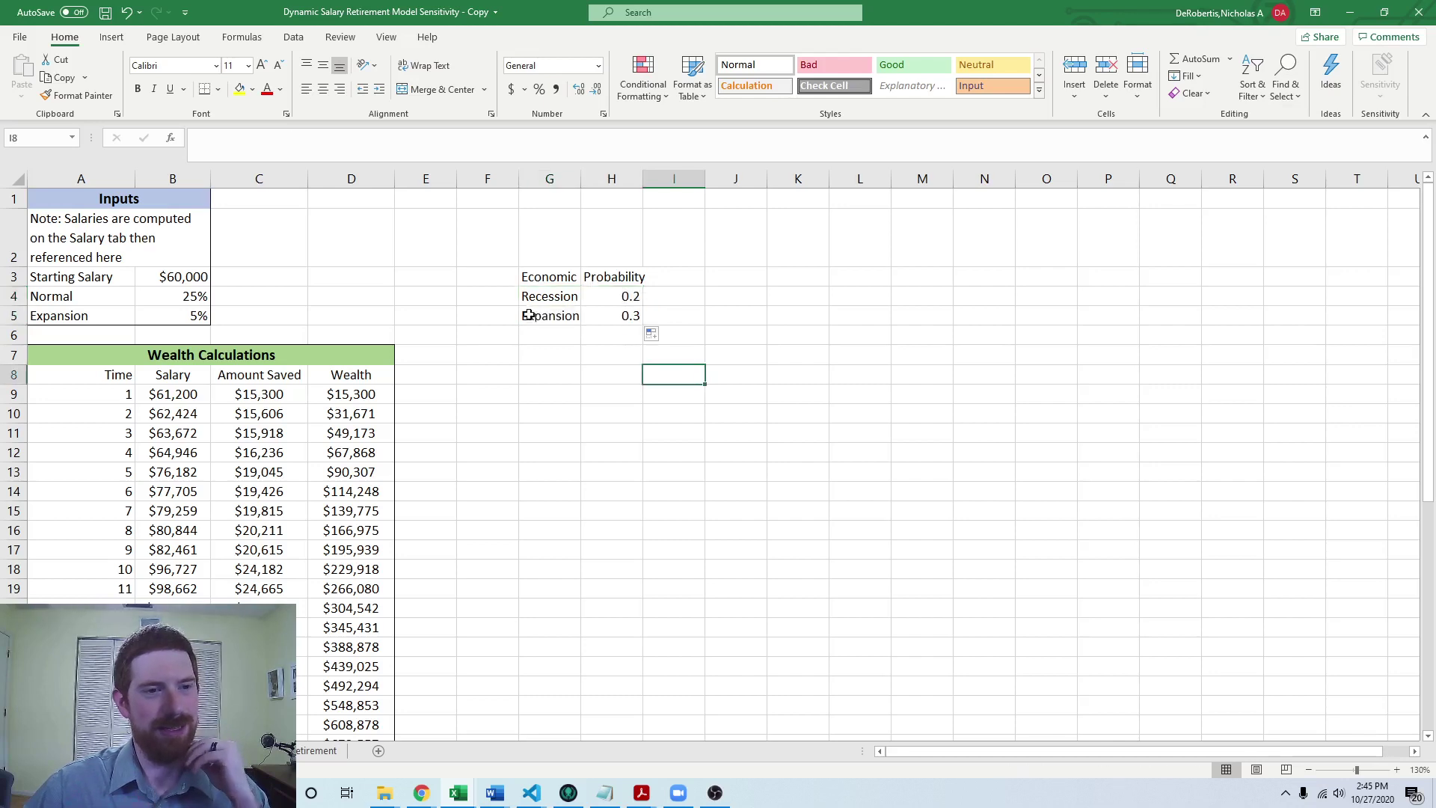
- Move the Expansion label and its probability from G5:H5 down to G6:H6
{"action": "left_click_drag", "start_coordinate": [550, 315], "coordinate": [609, 314]}
{"action": "key", "text": "ctrl+c"}
{"action": "left_click", "coordinate": [568, 334]}
{"action": "key", "text": "ctrl+v"}
{"action": "left_click", "coordinate": [564, 339]}
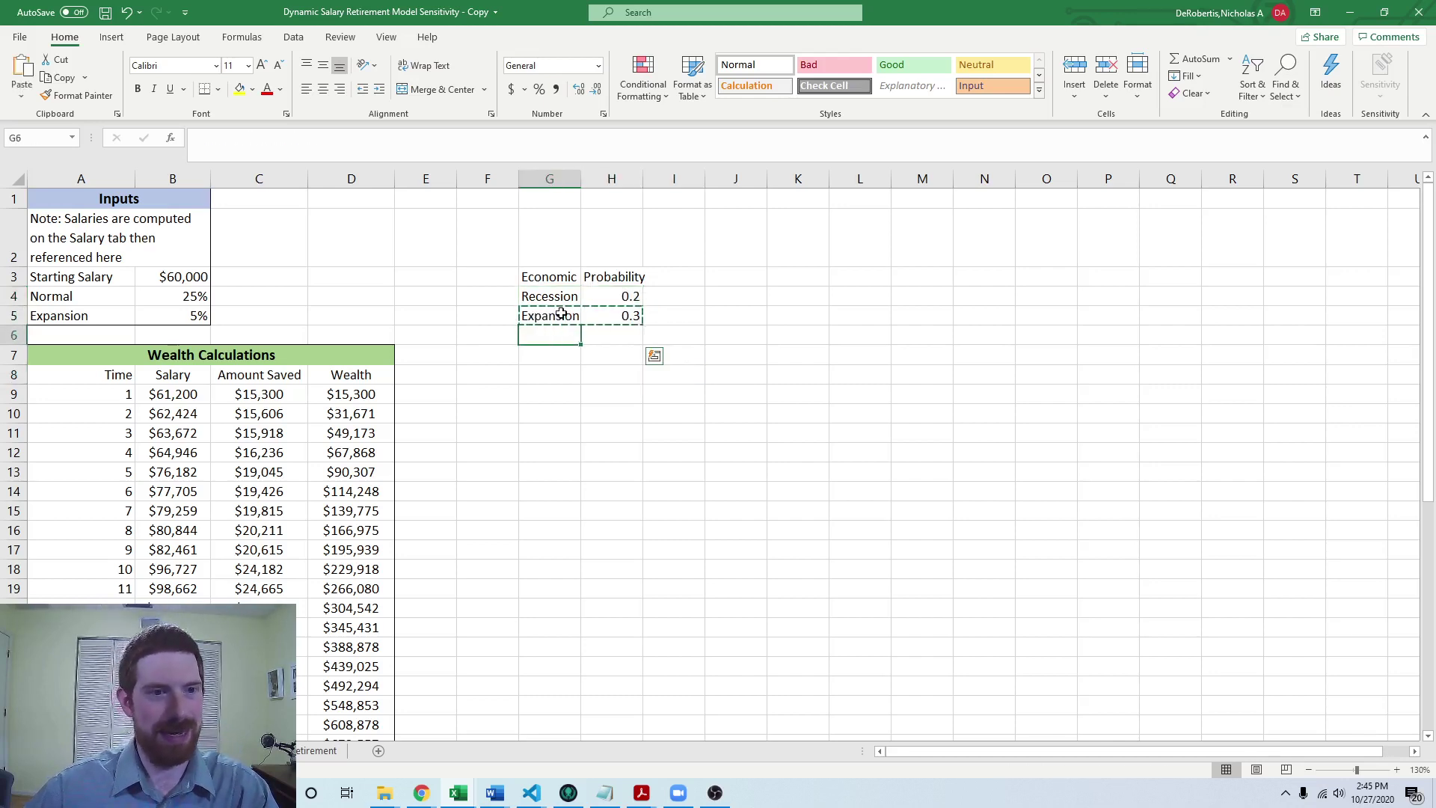
{"action": "key", "text": "Return"}
- Enter the label "Normal" in G5 and compute its probability in H5 with =1-H4-H6
{"action": "left_click", "coordinate": [559, 313]}
{"action": "type", "text": "Normal"}
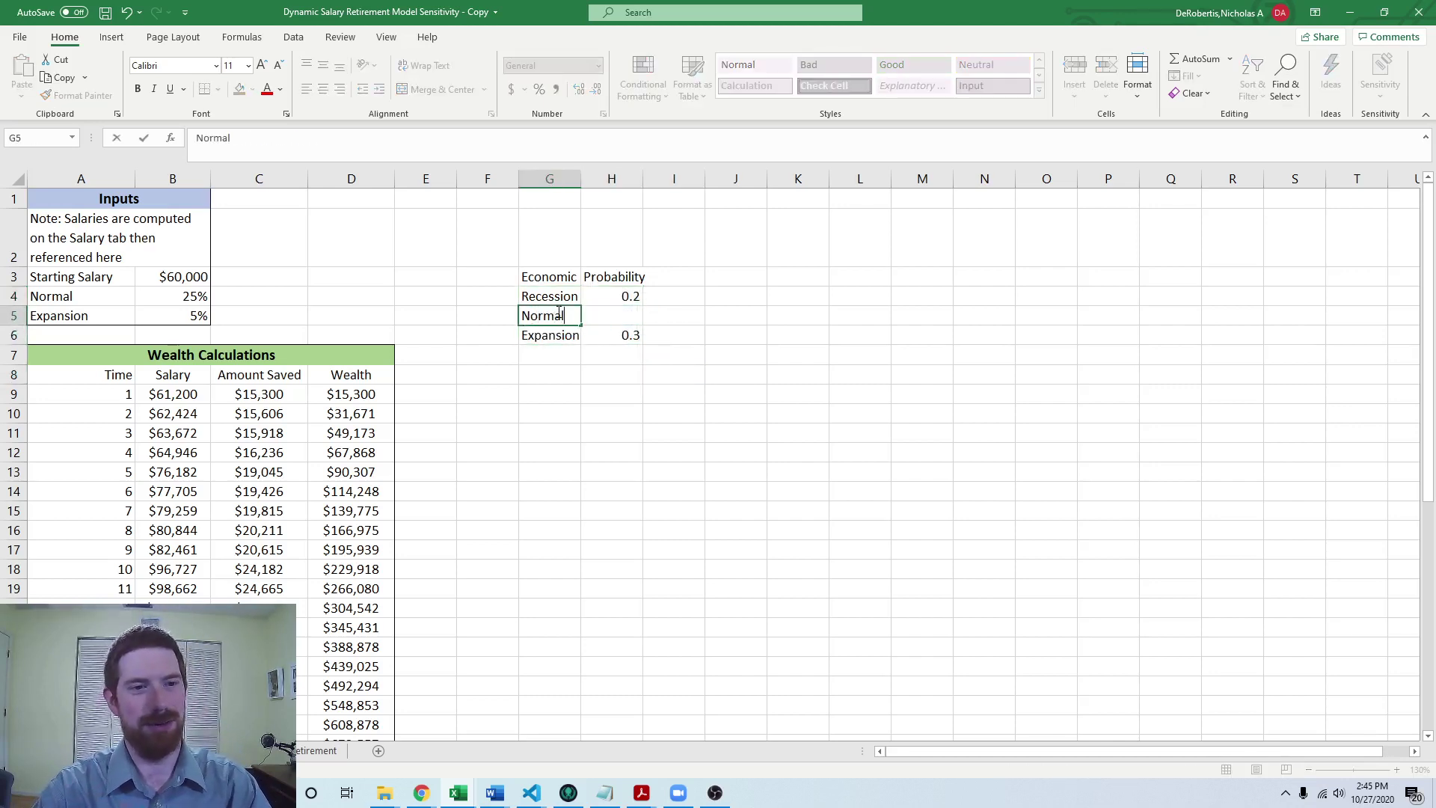
{"action": "key", "text": "Tab"}
{"action": "type", "text": "="}
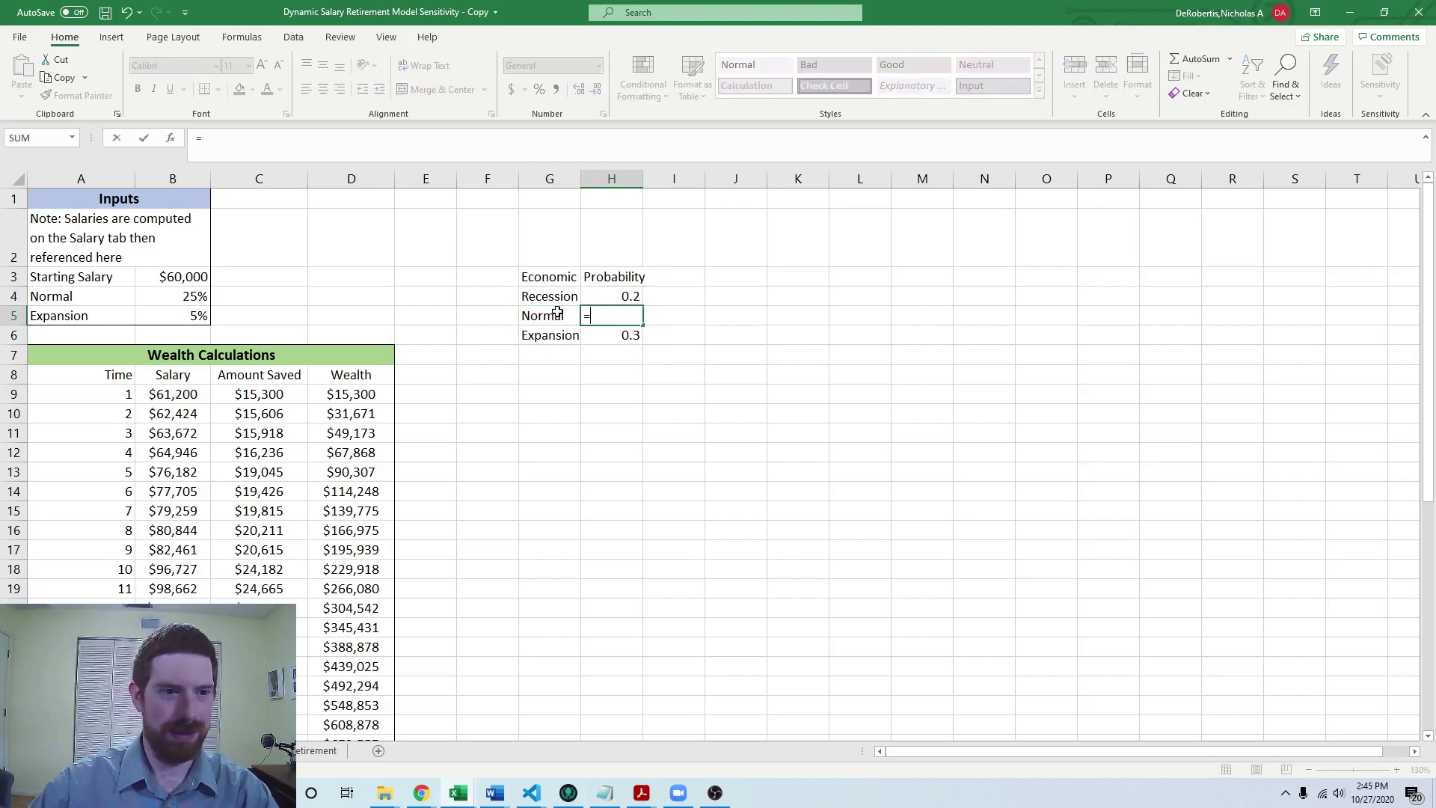
{"action": "type", "text": "1-"}
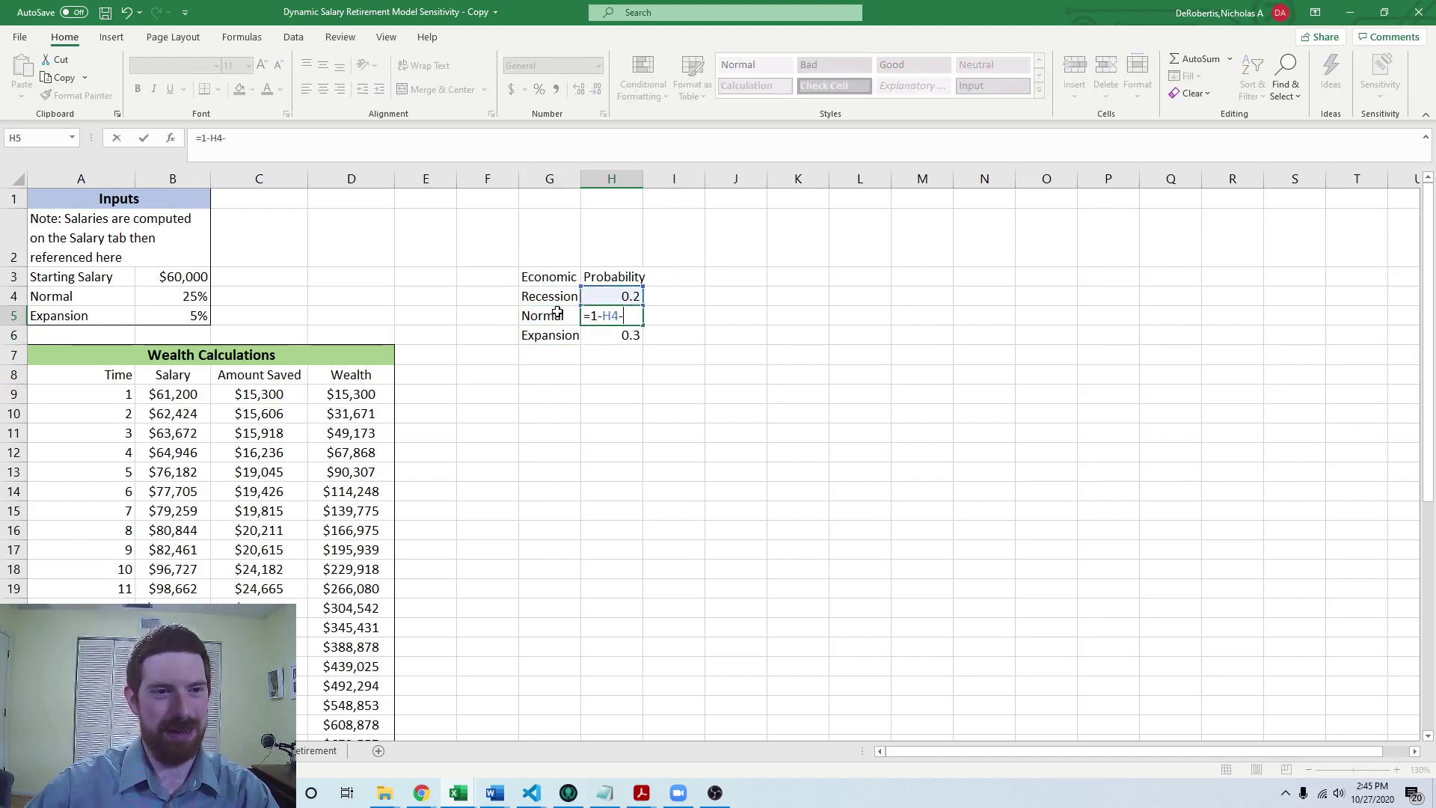
{"action": "key", "text": "Down"}
{"action": "key", "text": "Return"}
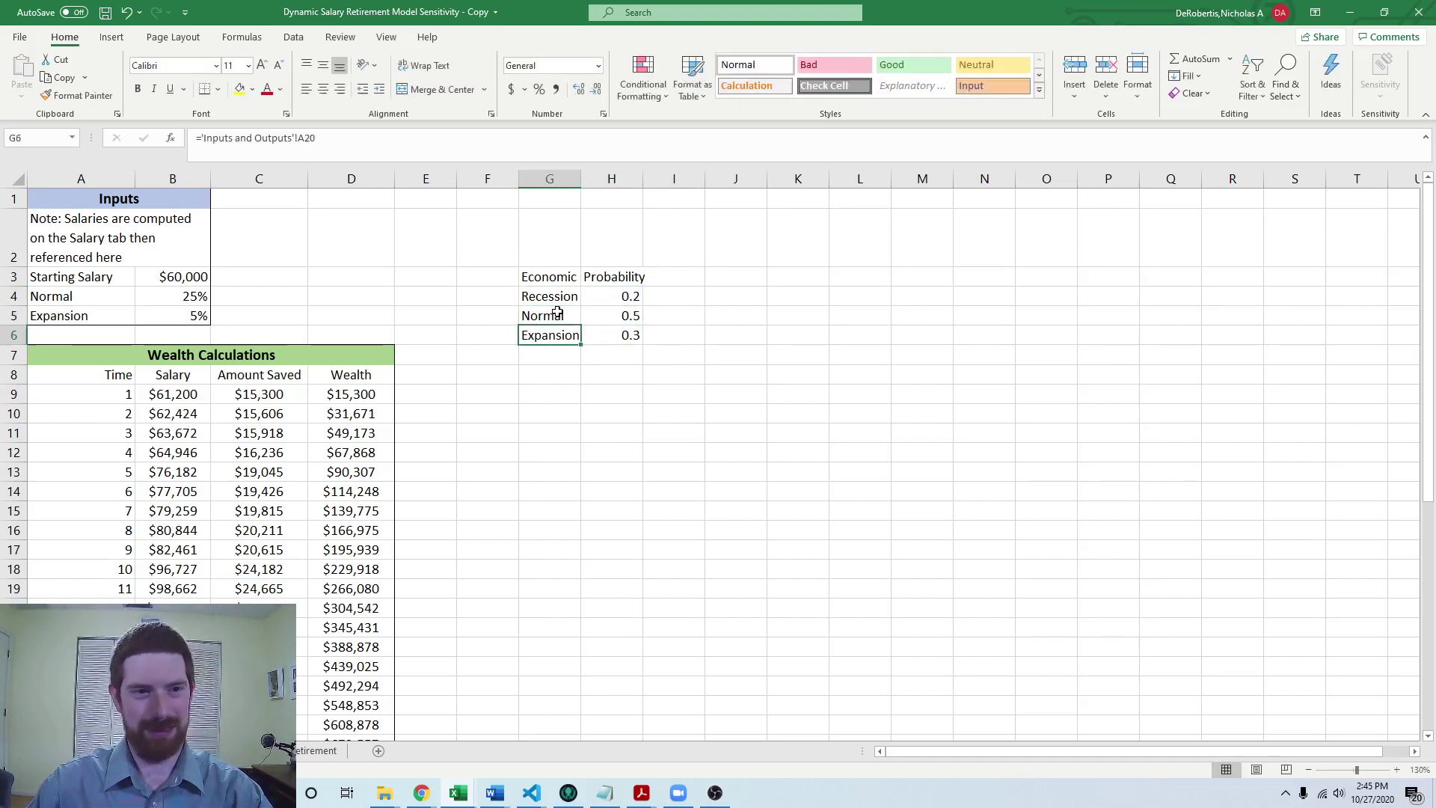
- Format the three probabilities in H4:H6 as percentages
{"action": "key", "text": "Up"}
{"action": "key", "text": "Up"}
{"action": "key", "text": "shift+Down"}
{"action": "key", "text": "shift+Down"}
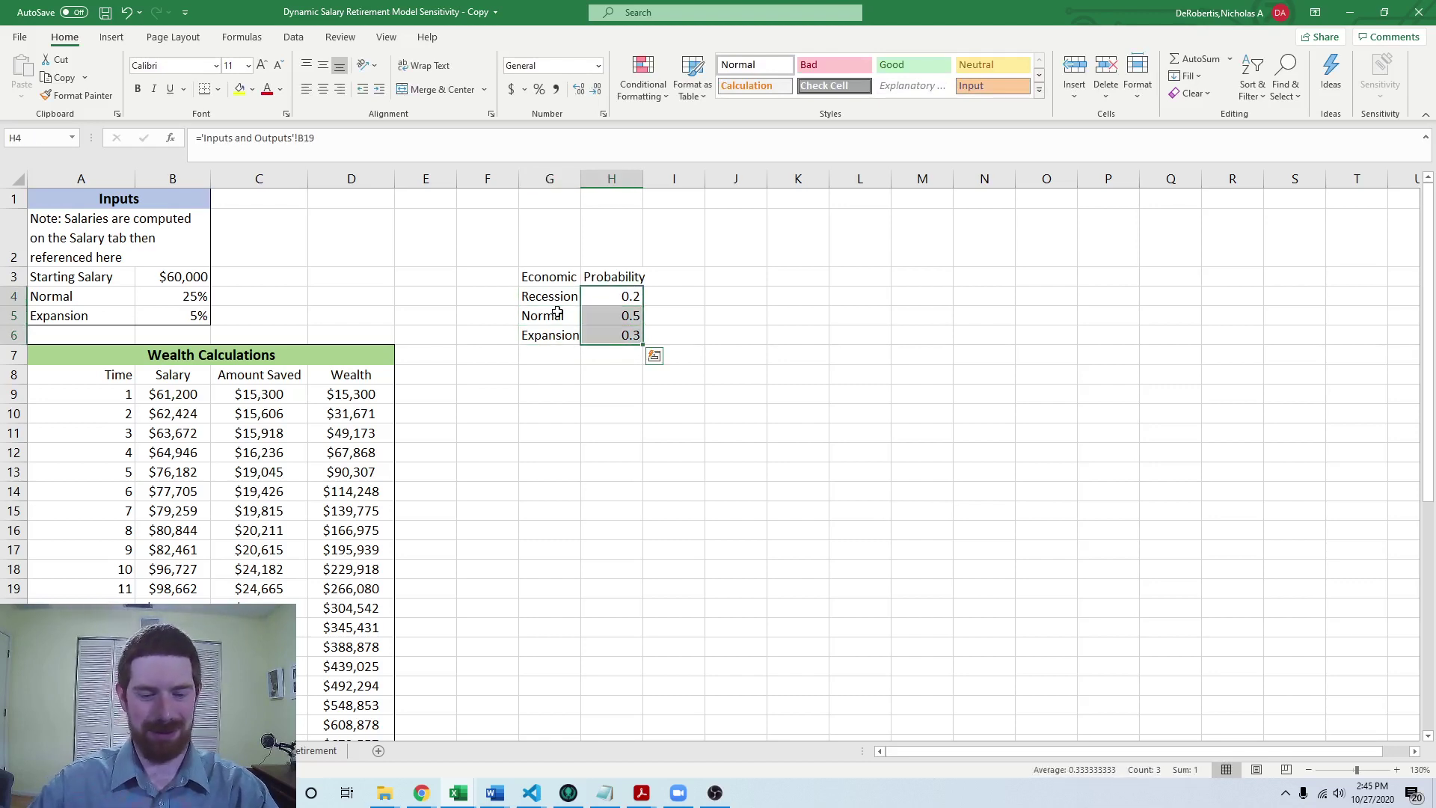
{"action": "key", "text": "ctrl+shift+5"}
{"action": "left_click", "coordinate": [684, 333]}
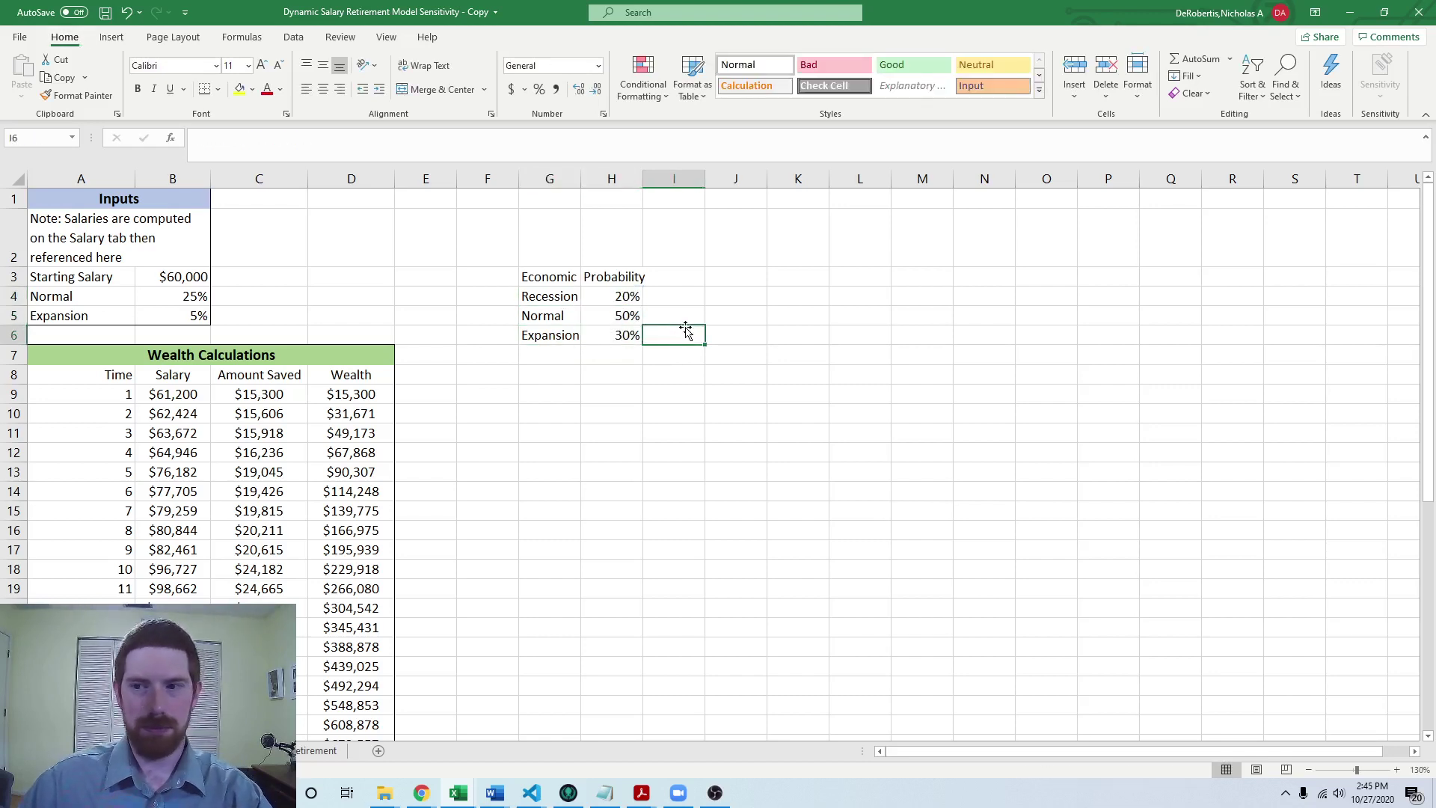
- Add the header "Cumulative Probability" in I3
{"action": "left_click", "coordinate": [727, 292]}
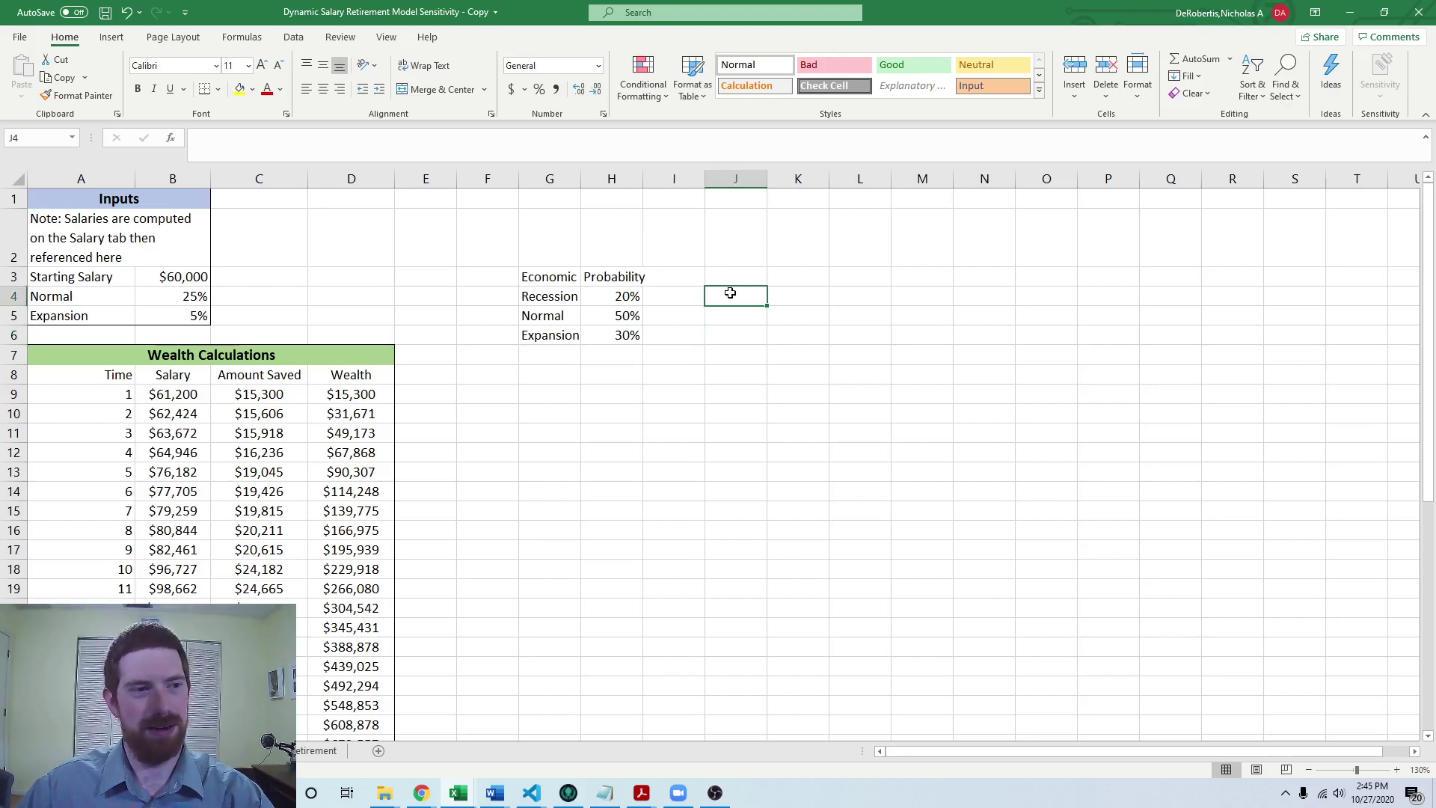
{"action": "left_click", "coordinate": [686, 271]}
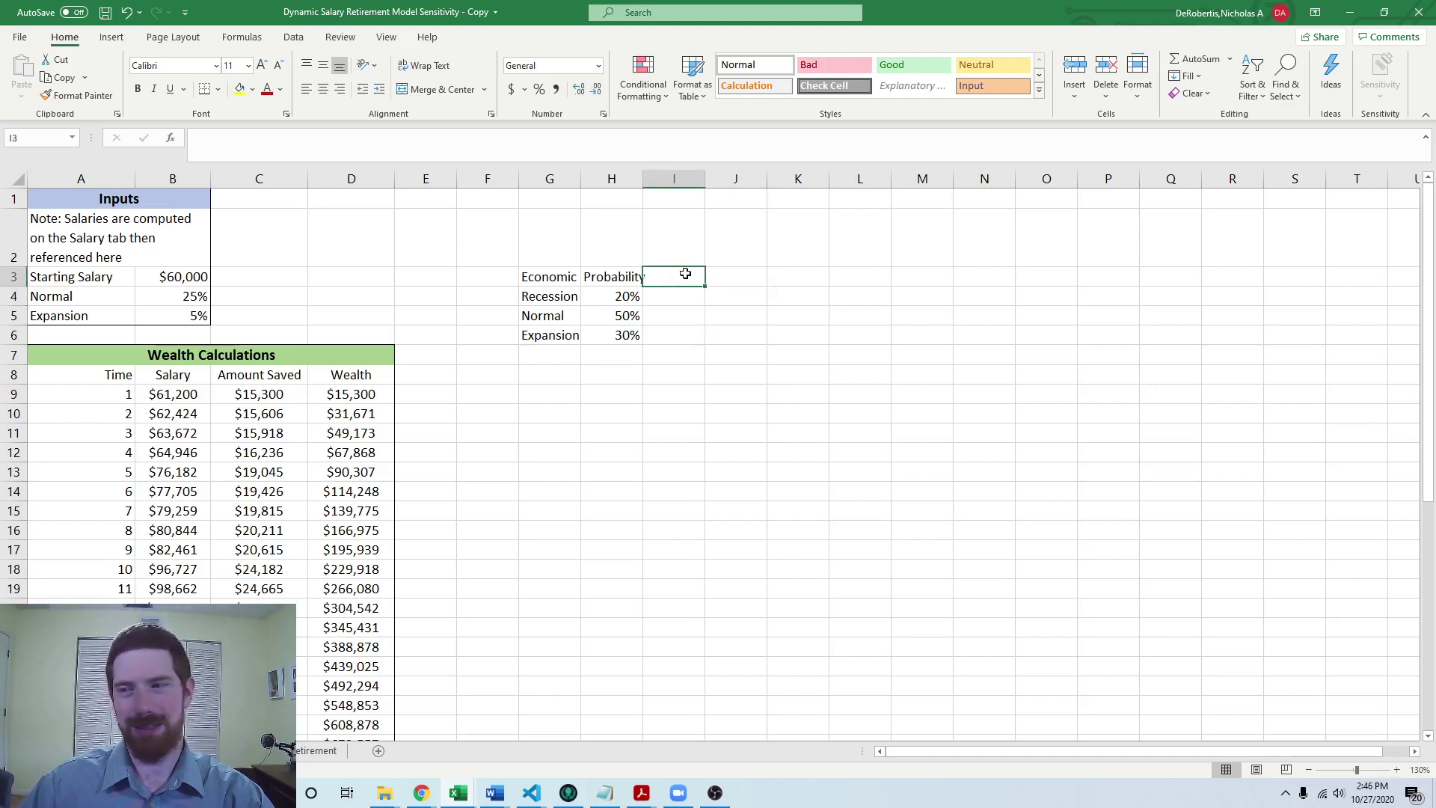
{"action": "type", "text": "Cumulati"}
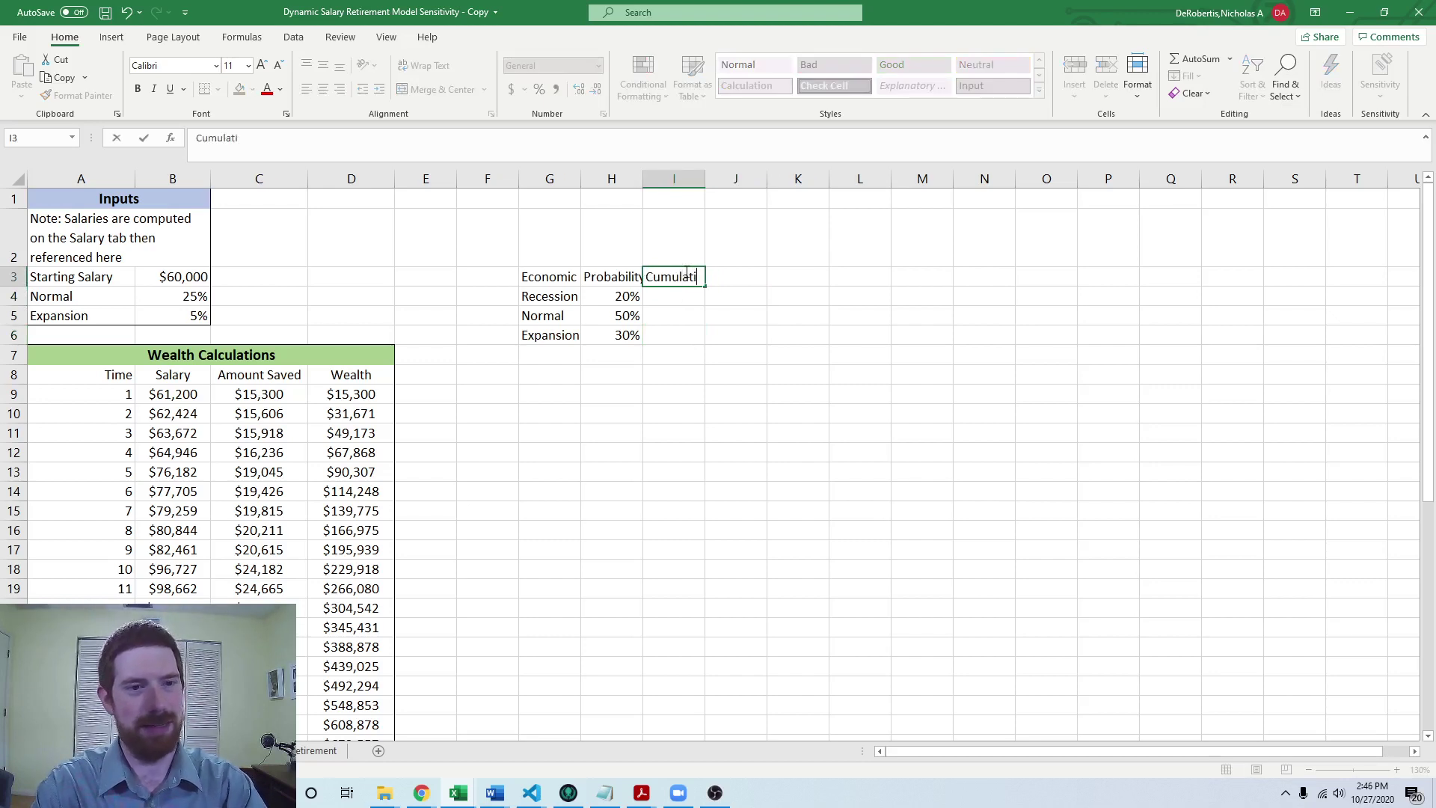
{"action": "type", "text": "ve Probability"}
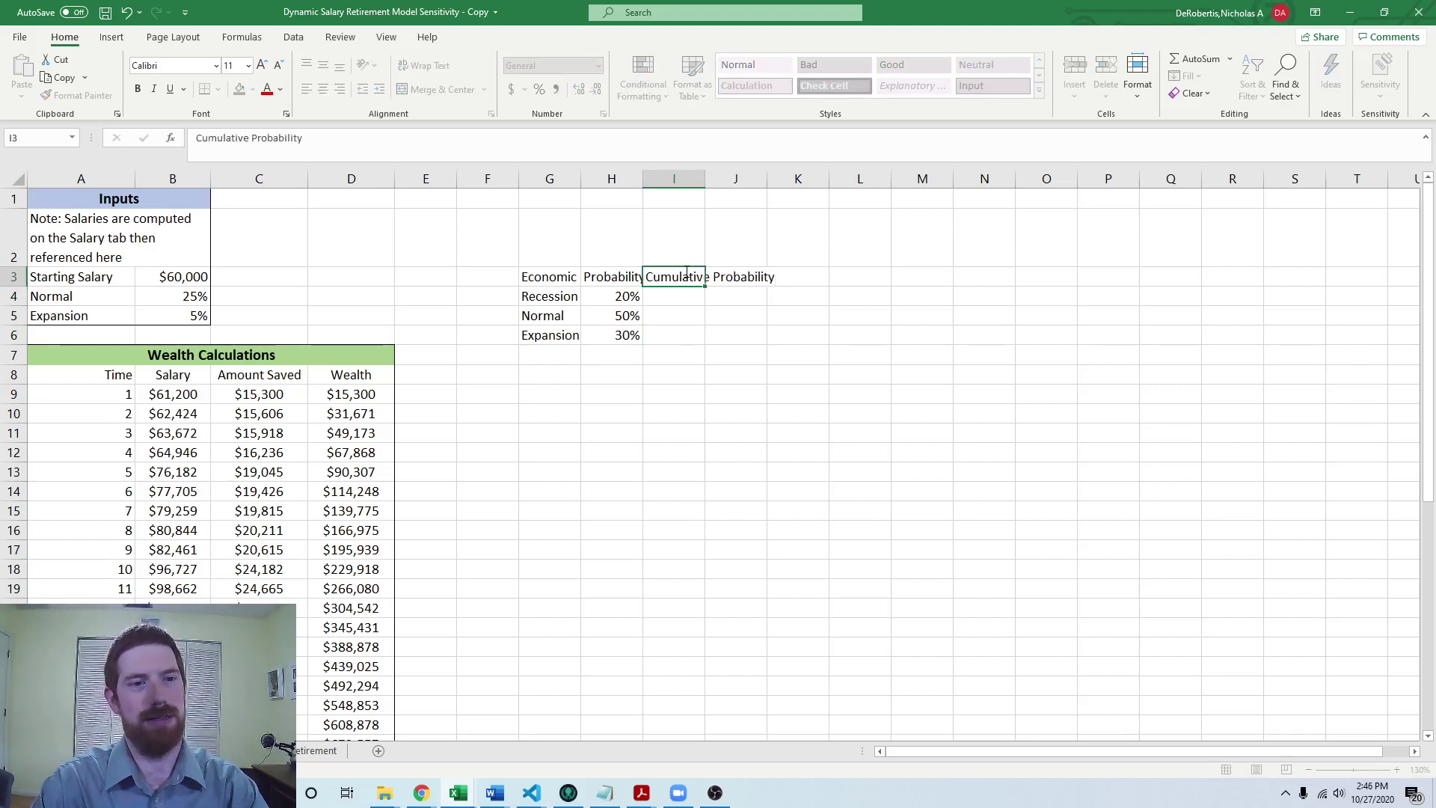
{"action": "key", "text": "Down"}
- Enter the running total formula =SUM($H$4:H4) in I4 for the Recession row
{"action": "type", "text": "=sum"}
{"action": "key", "text": "BackSpace"}
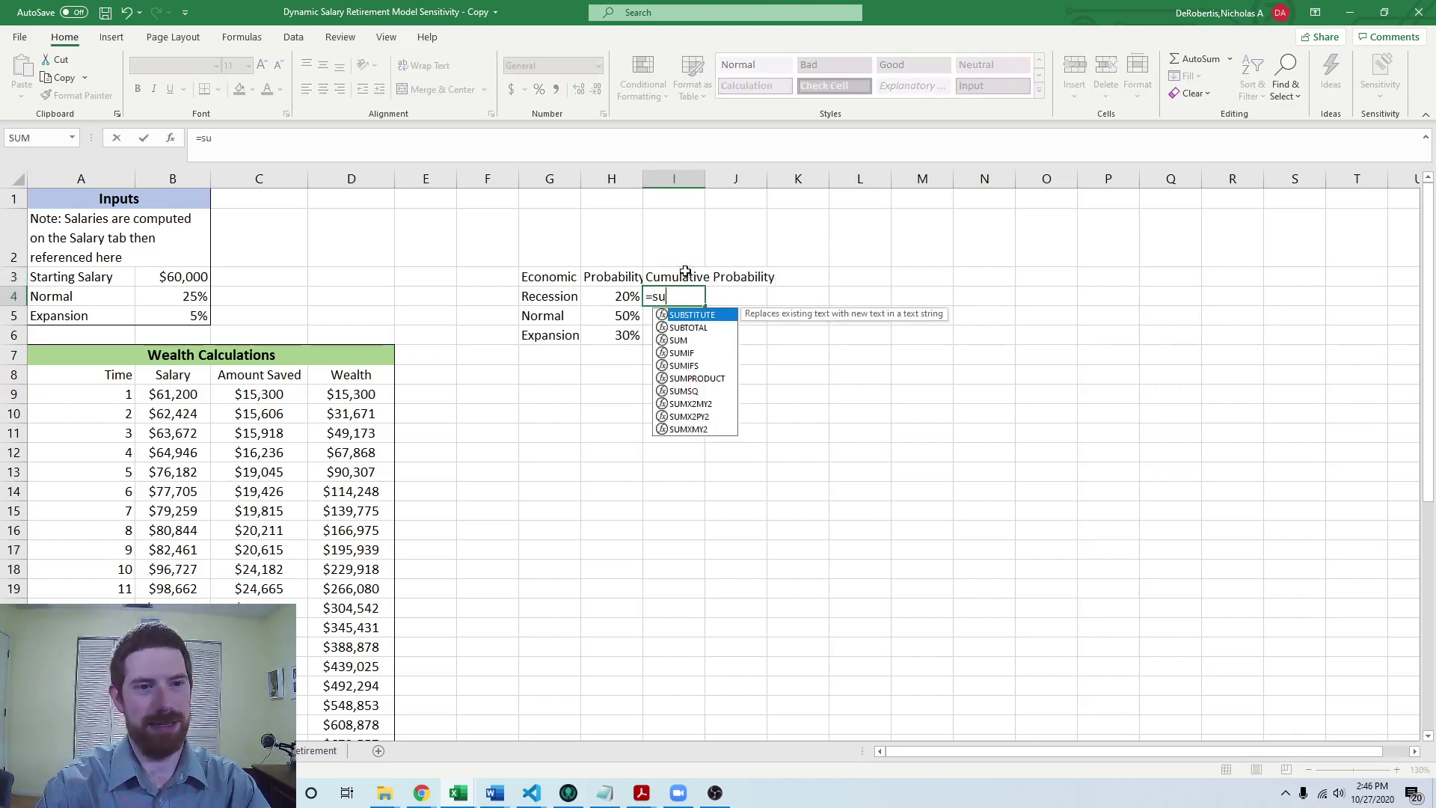
{"action": "type", "text": "m("}
{"action": "key", "text": "Left"}
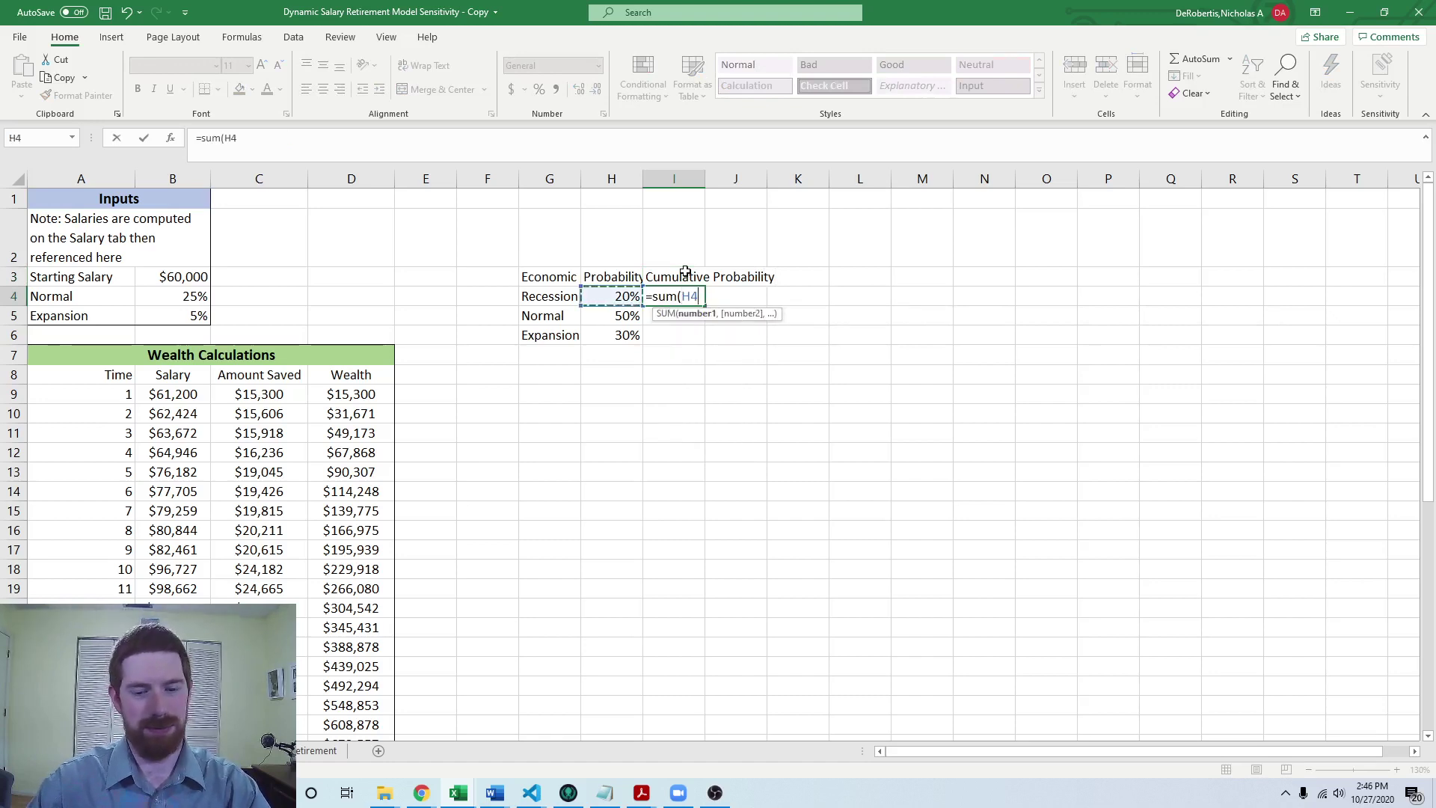
{"action": "type", "text": ":"}
{"action": "key", "text": "Left"}
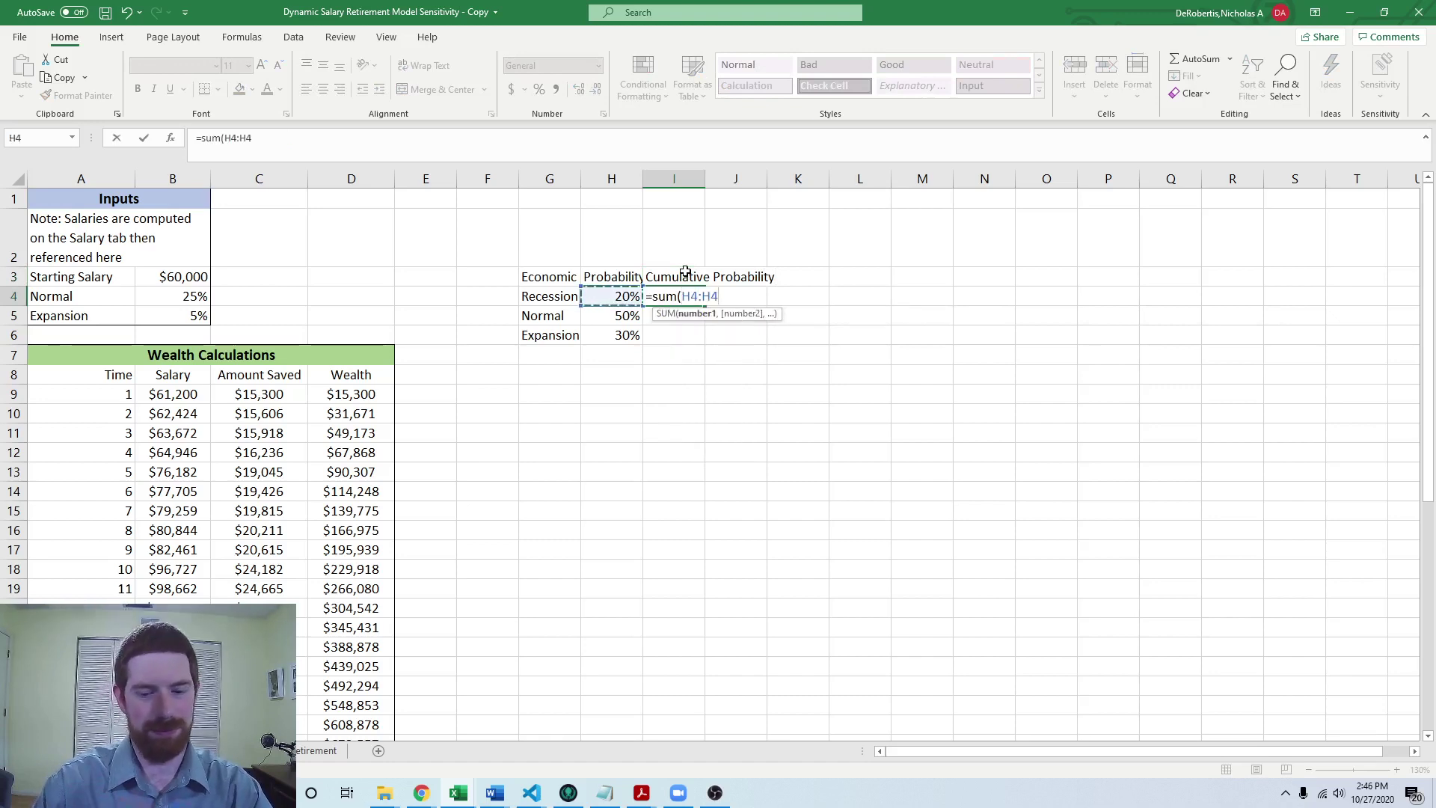
{"action": "type", "text": ")"}
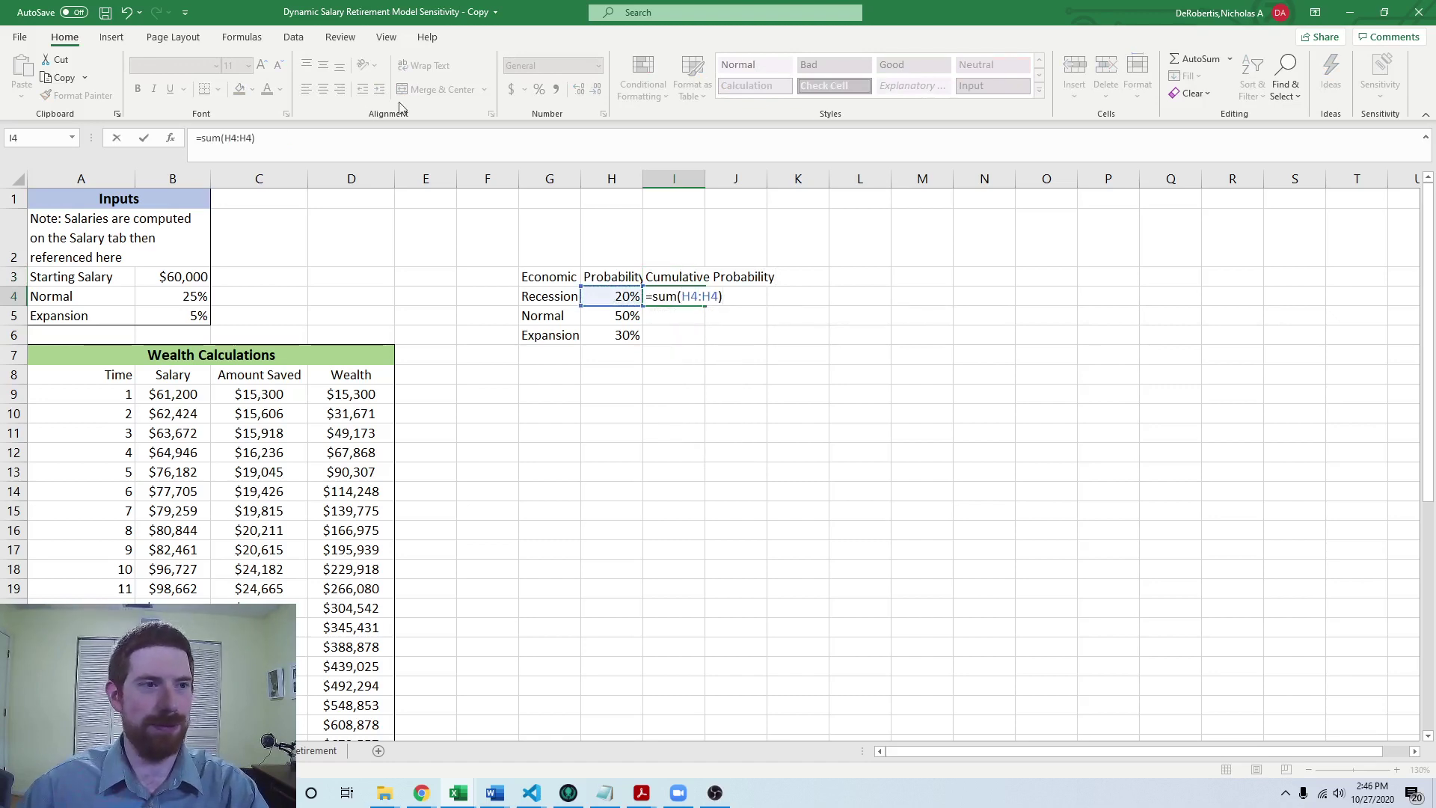
{"action": "double_click", "coordinate": [230, 138]}
{"action": "key", "text": "F4"}
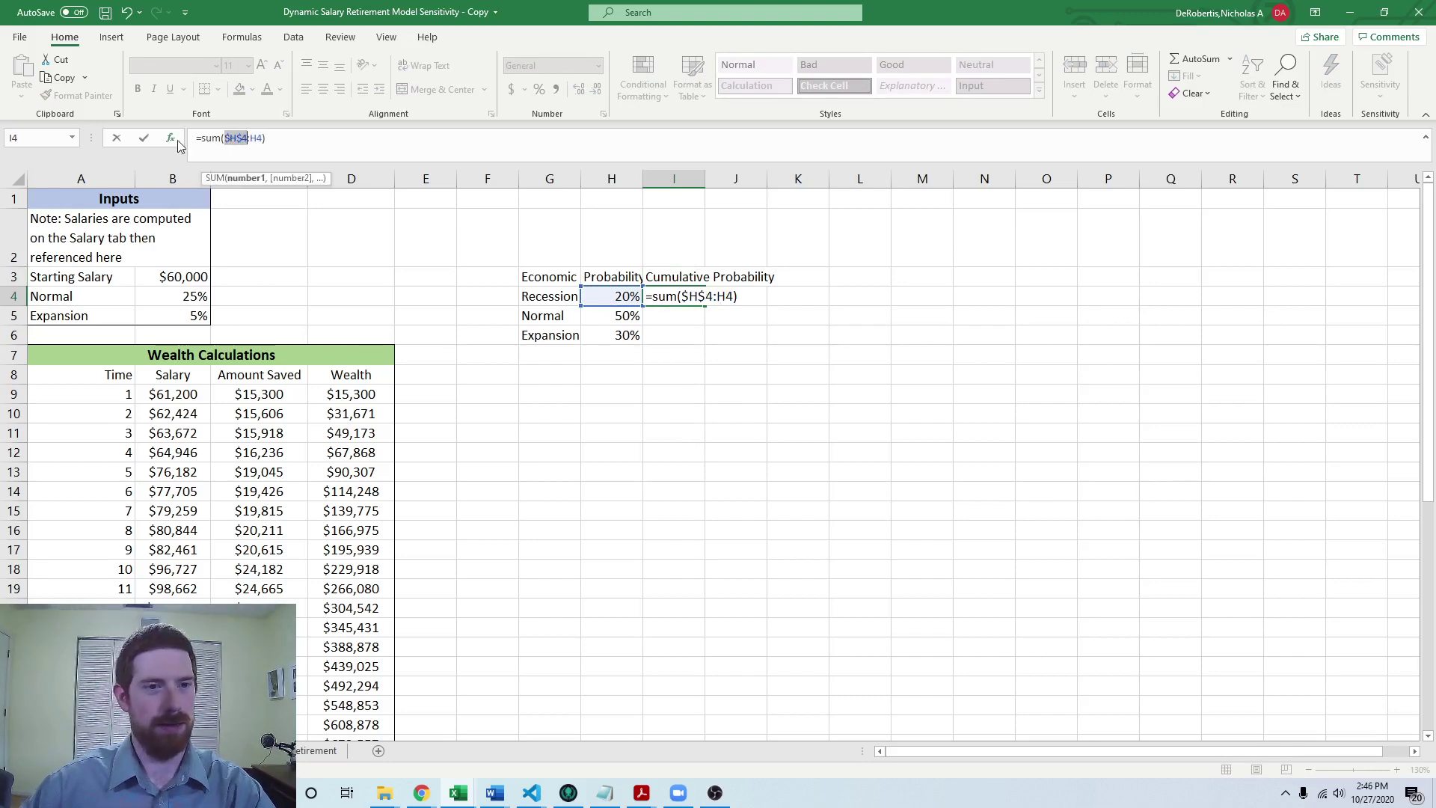
{"action": "key", "text": "Return"}
- Fill the cumulative probability formula from I4 down to the Expansion row in I6
{"action": "left_click", "coordinate": [687, 297]}
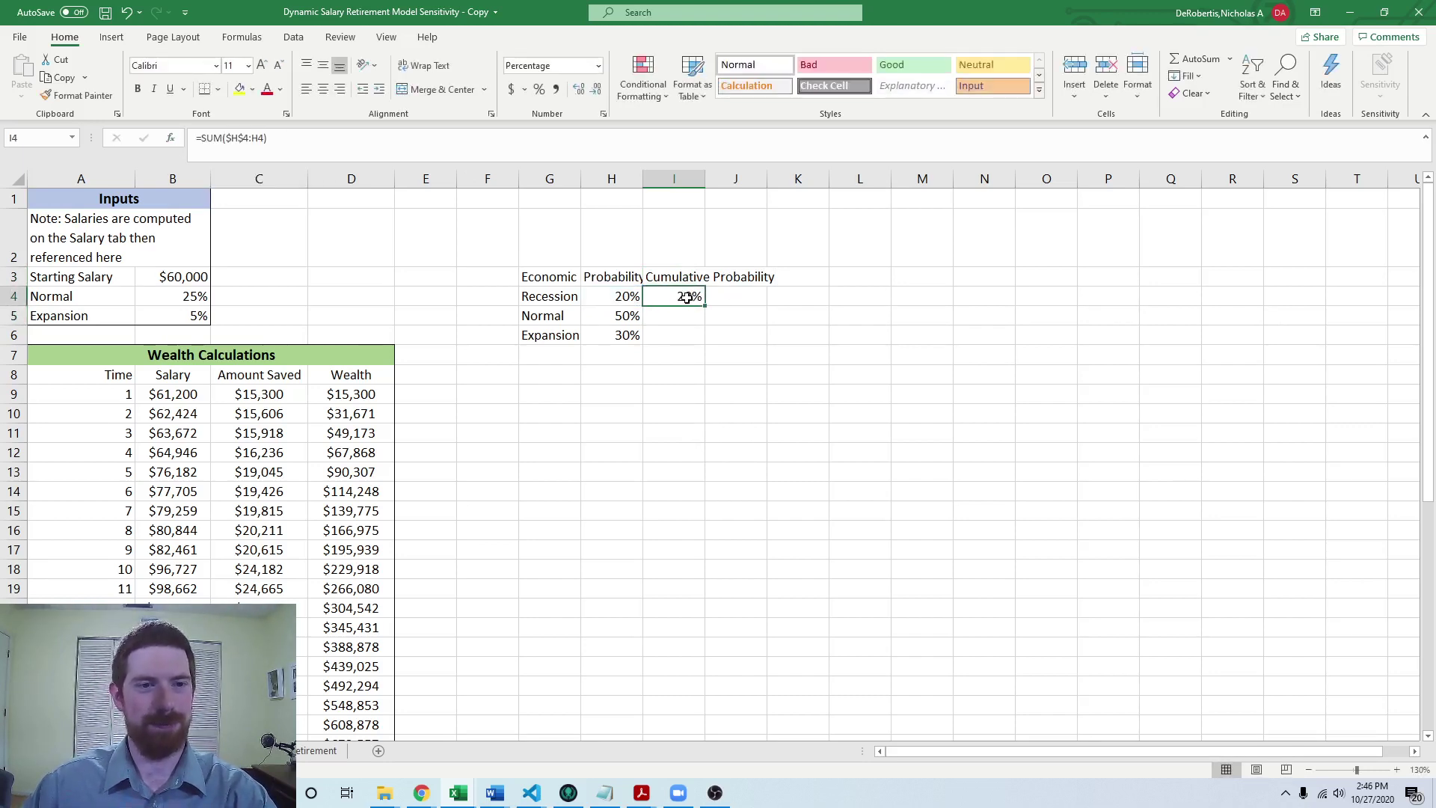
{"action": "left_click_drag", "start_coordinate": [704, 306], "coordinate": [706, 340]}
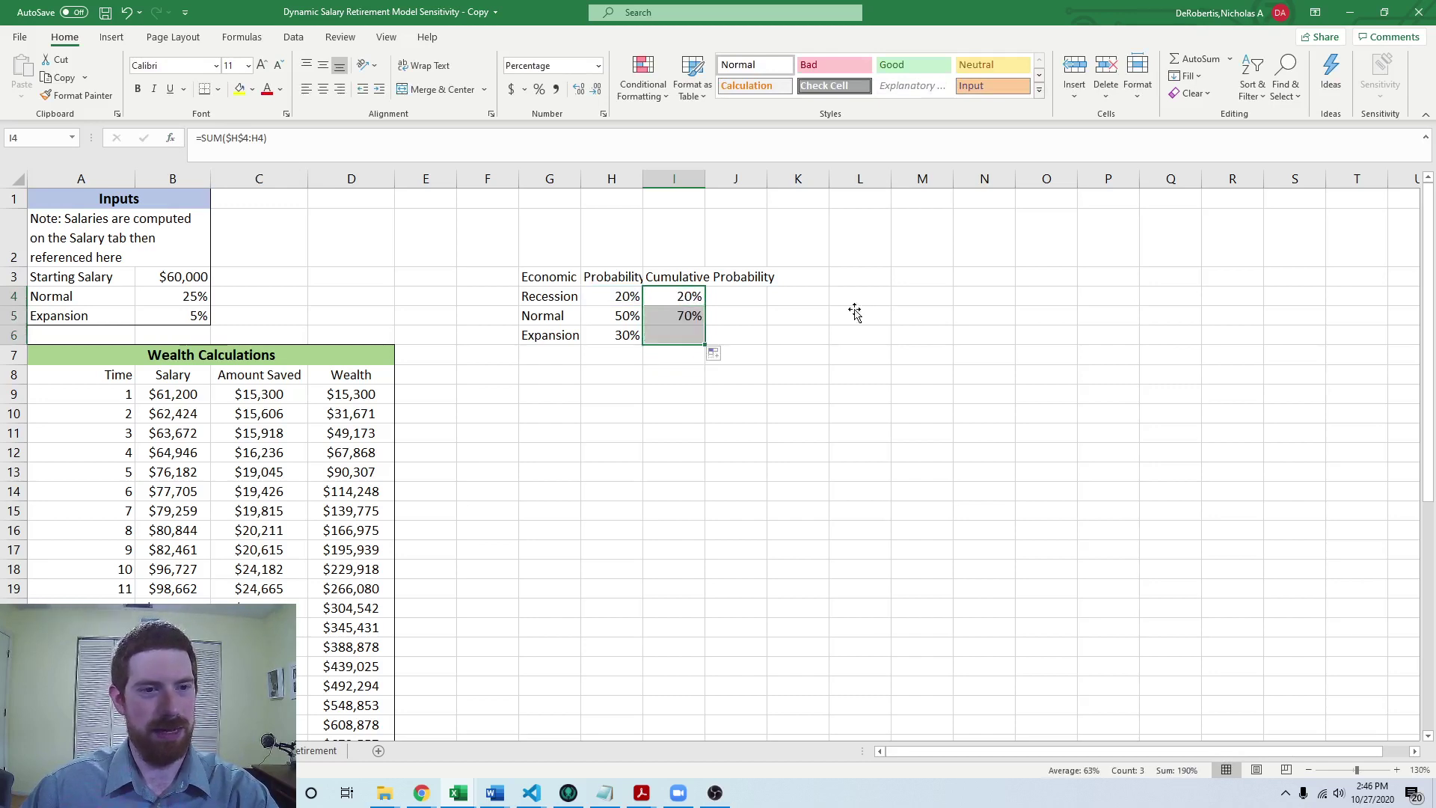
{"action": "left_click", "coordinate": [856, 299]}
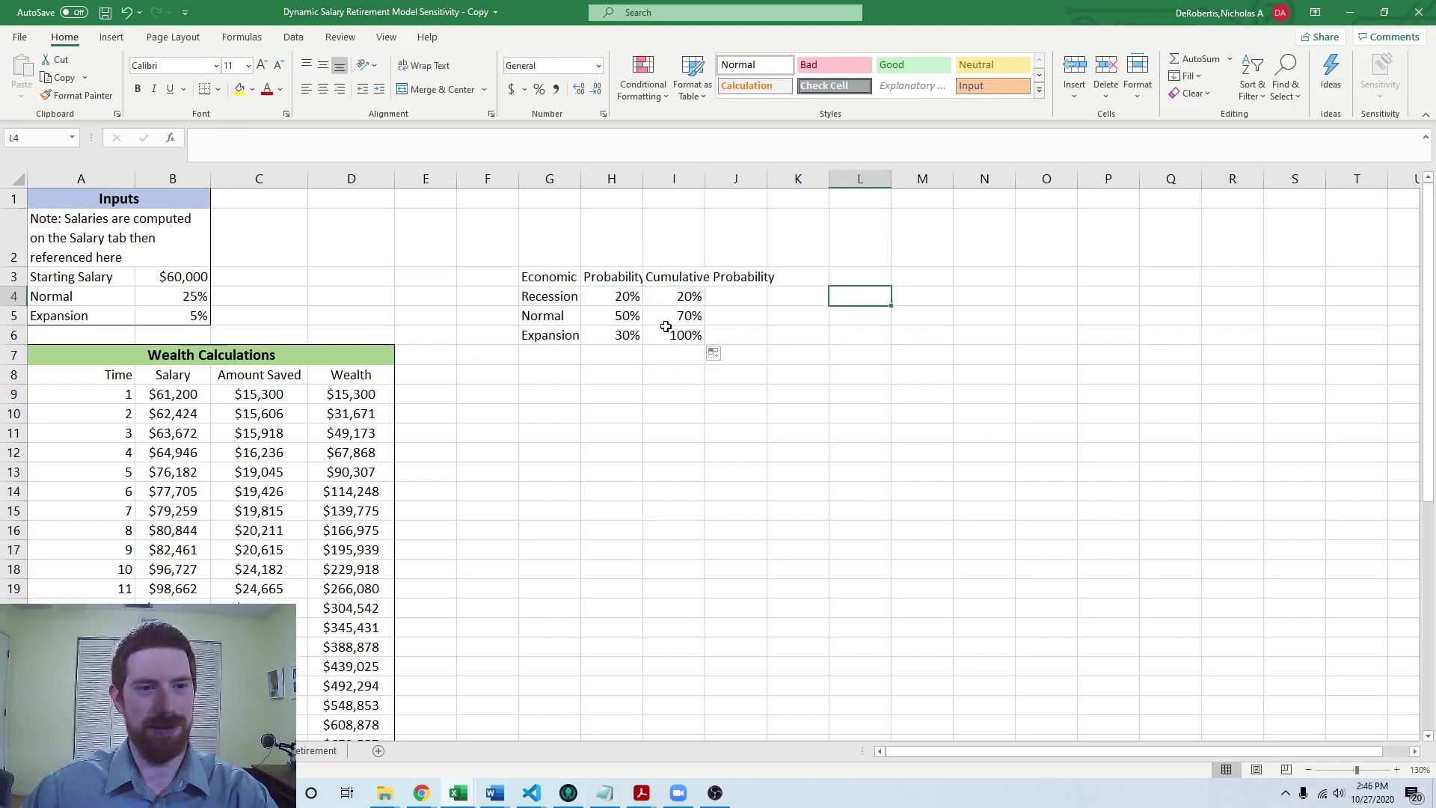
- Check the Amount Saved formulas in C9 and C11 and the linked rate input in B5
{"action": "left_click", "coordinate": [811, 249]}
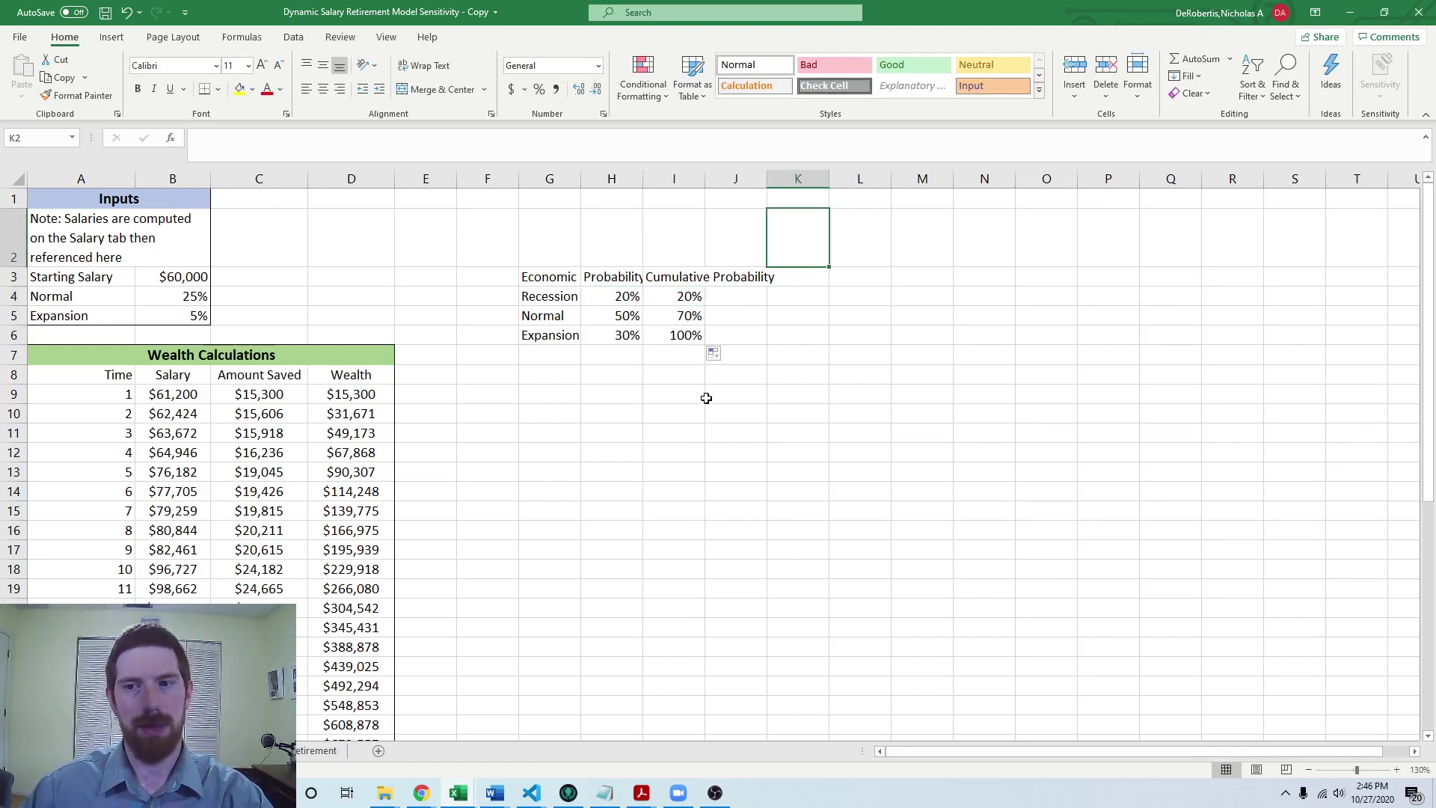
{"action": "left_click", "coordinate": [448, 319]}
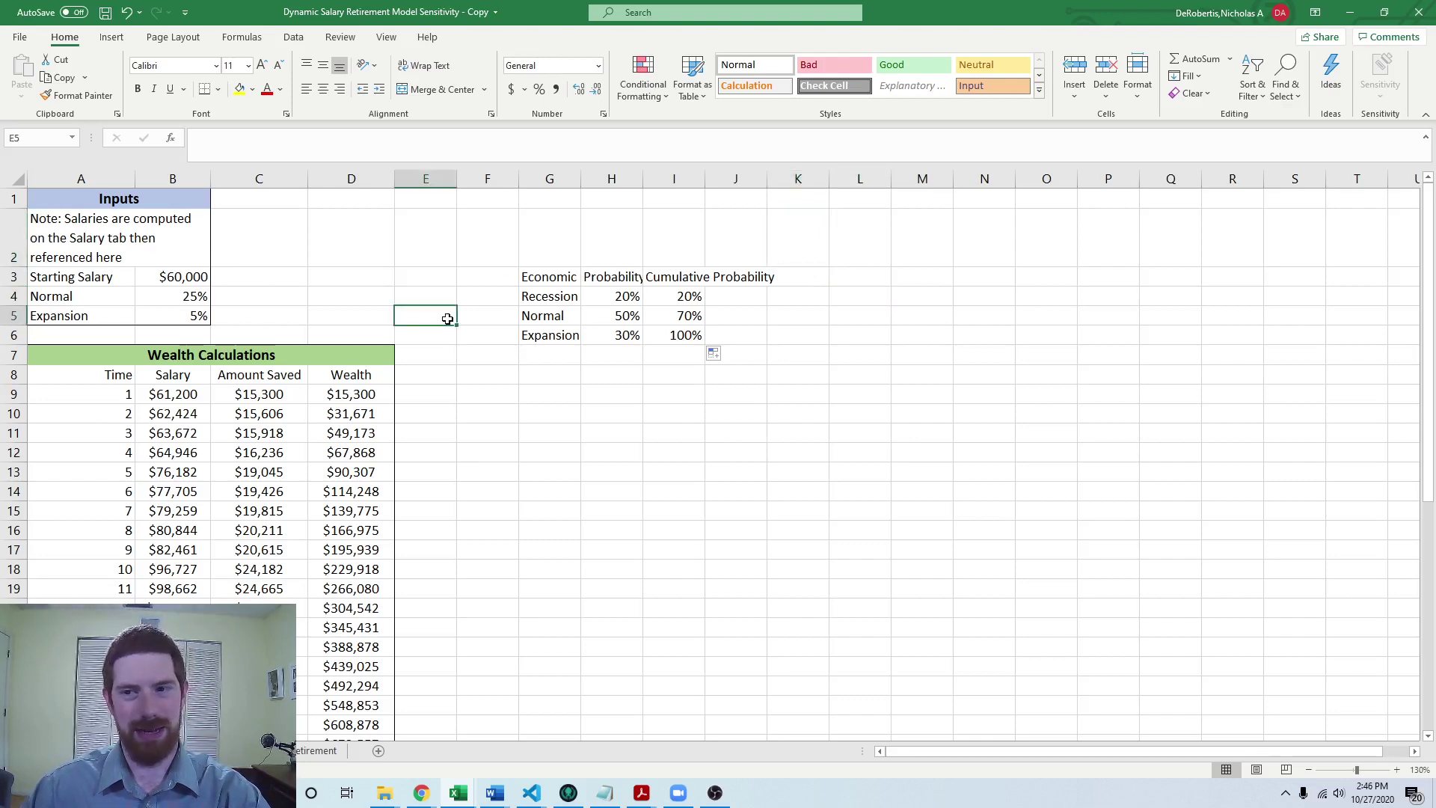
{"action": "left_click", "coordinate": [266, 391]}
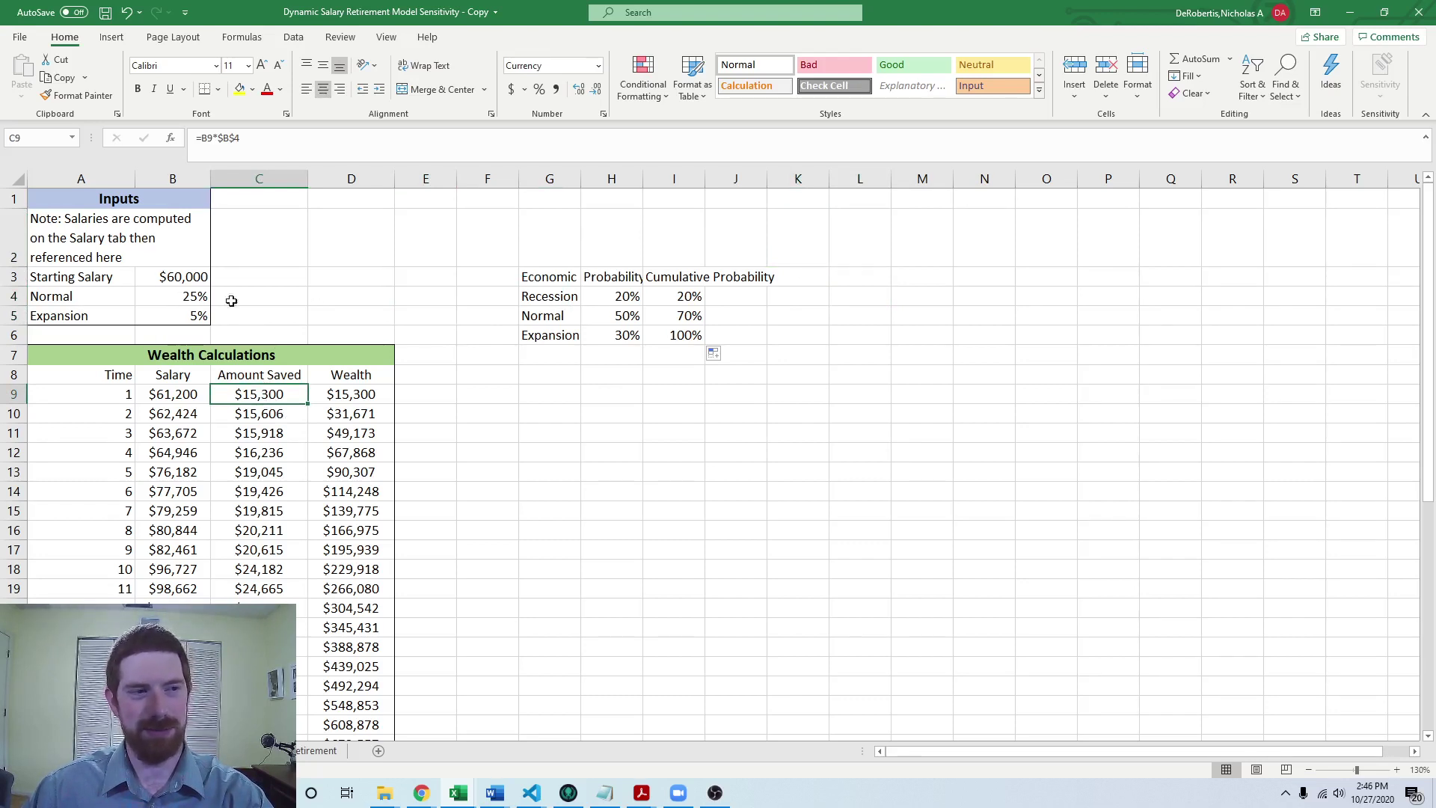
{"action": "left_click", "coordinate": [281, 436]}
{"action": "left_click", "coordinate": [198, 314]}
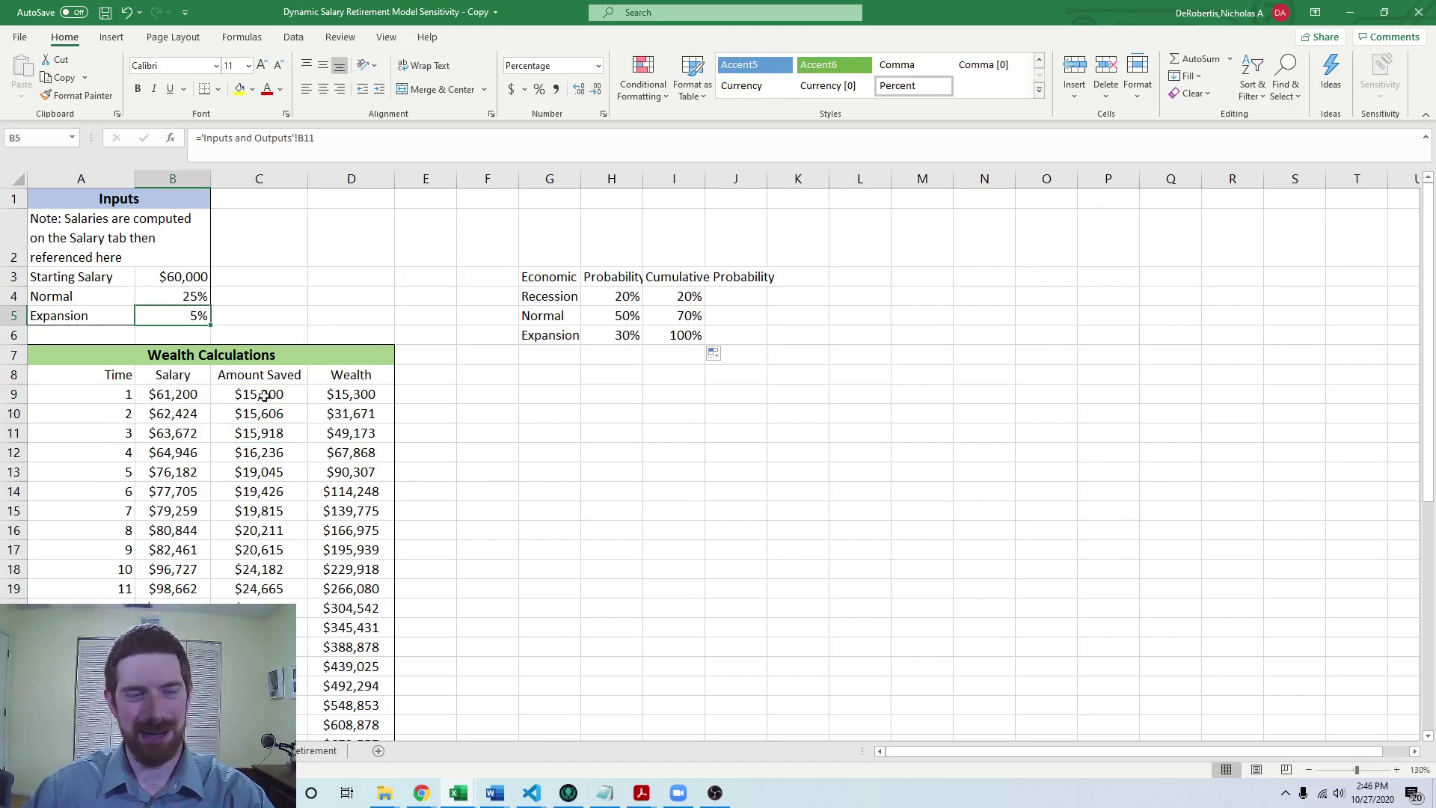
- Clear the Normal and Expansion labels and their linked rates from A4:B5 in the Inputs section
{"action": "left_click", "coordinate": [186, 303]}
{"action": "left_click_drag", "start_coordinate": [186, 303], "coordinate": [191, 318]}
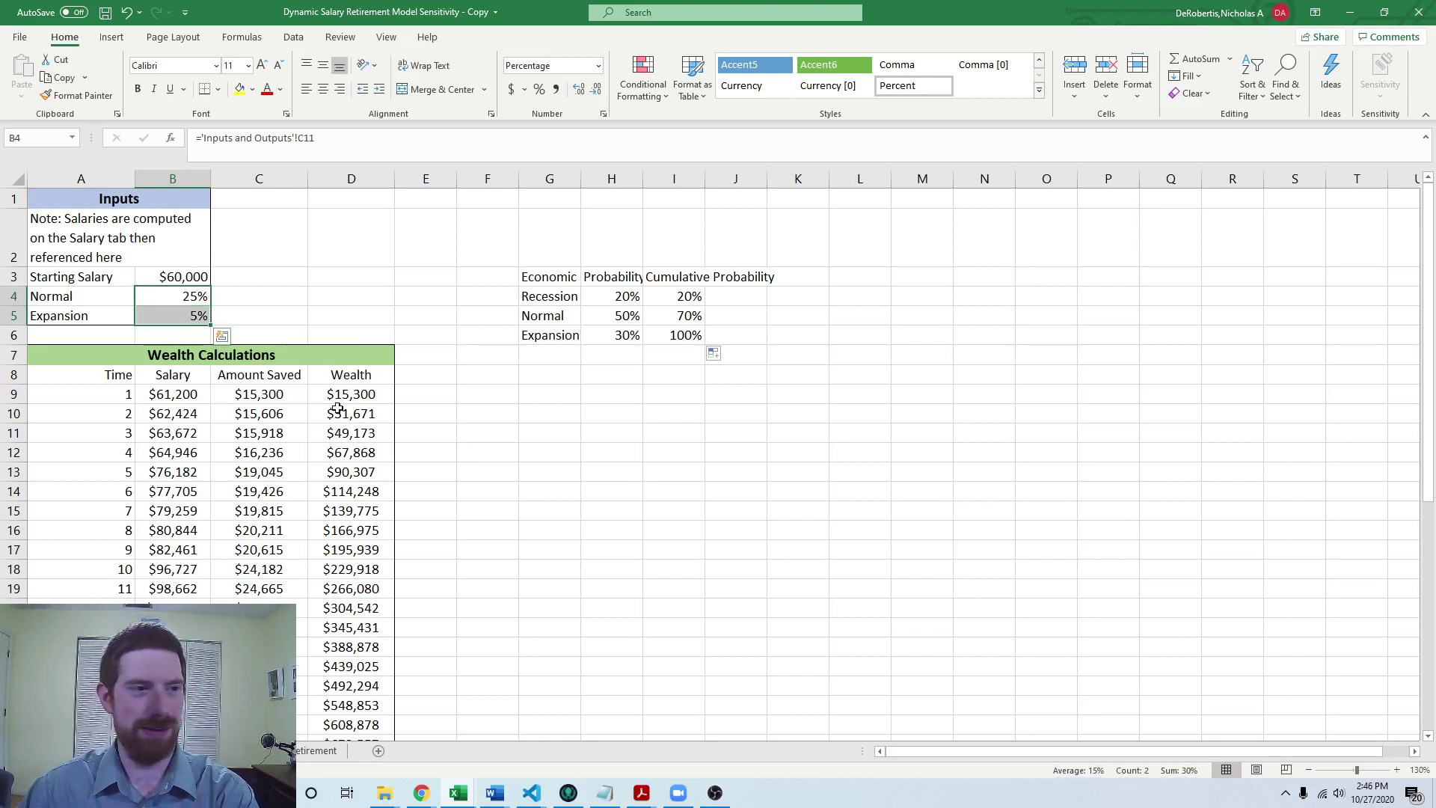
{"action": "key", "text": "Delete"}
{"action": "left_click", "coordinate": [295, 291]}
{"action": "left_click", "coordinate": [172, 293]}
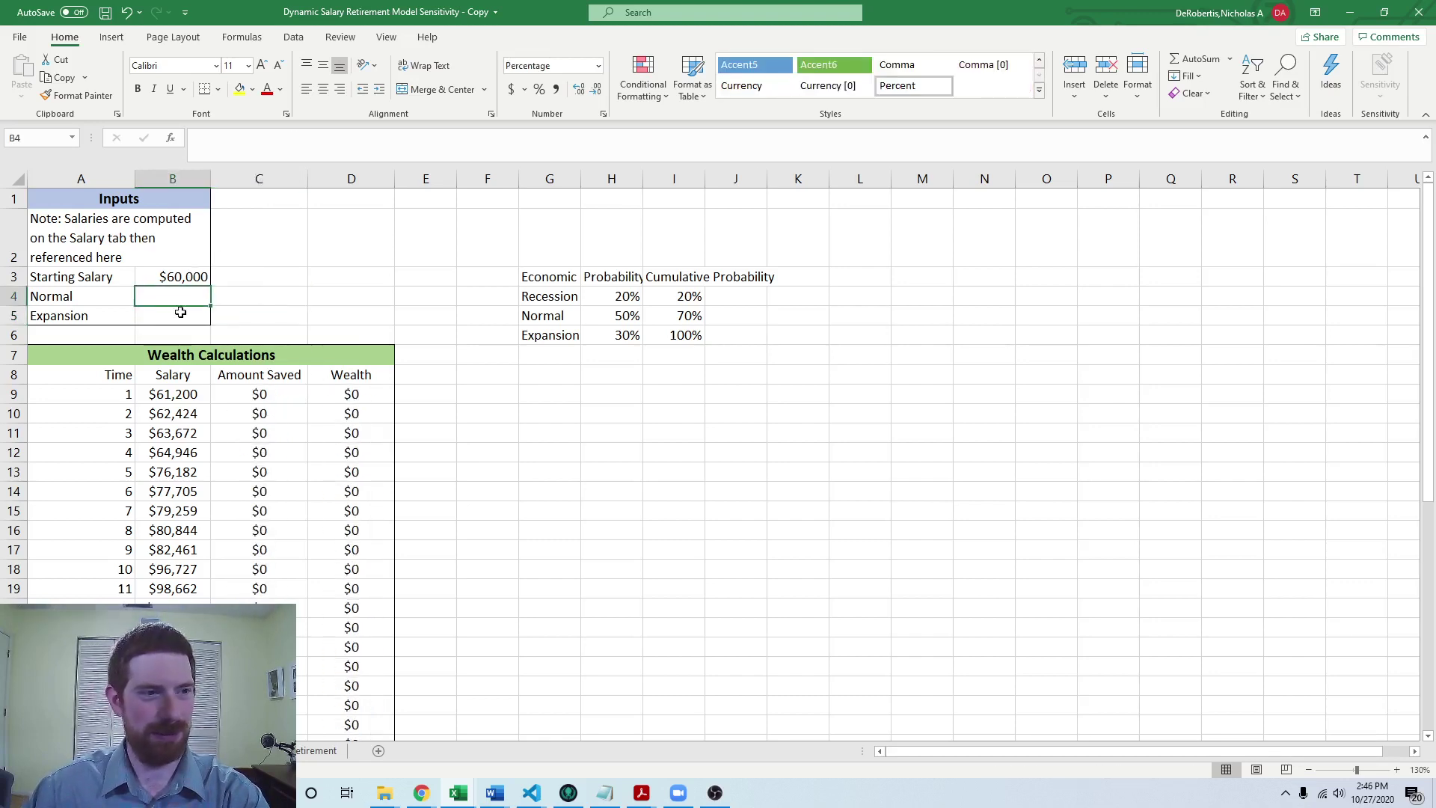
{"action": "left_click_drag", "start_coordinate": [64, 296], "coordinate": [93, 315]}
{"action": "key", "text": "Delete"}
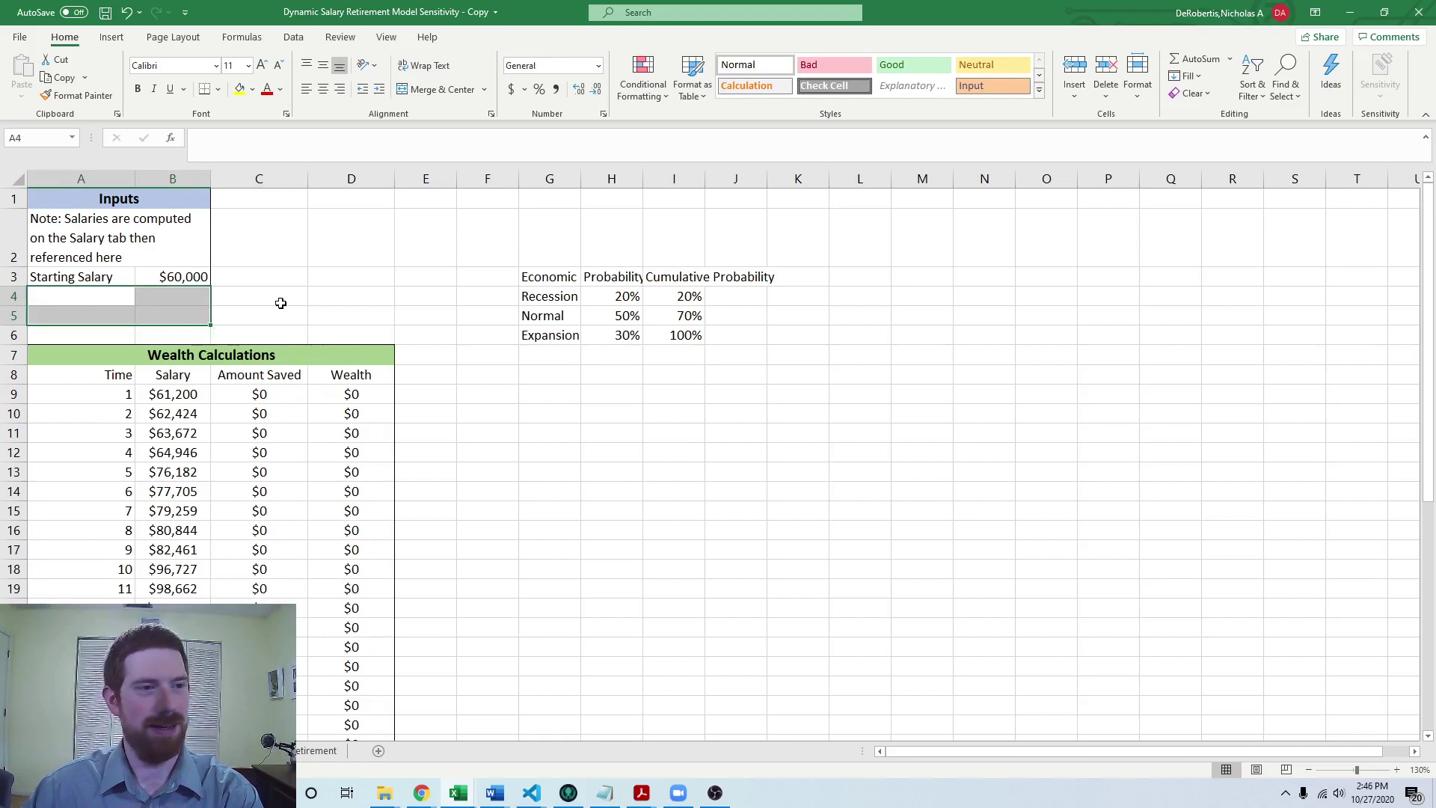
{"action": "left_click", "coordinate": [282, 303]}
- Move the whole Wealth Calculations table, A7:D48, down so that it starts in A11
{"action": "left_click_drag", "start_coordinate": [90, 356], "coordinate": [229, 465]}
{"action": "scroll", "coordinate": [229, 465], "scroll_direction": "down", "scroll_amount": 10}
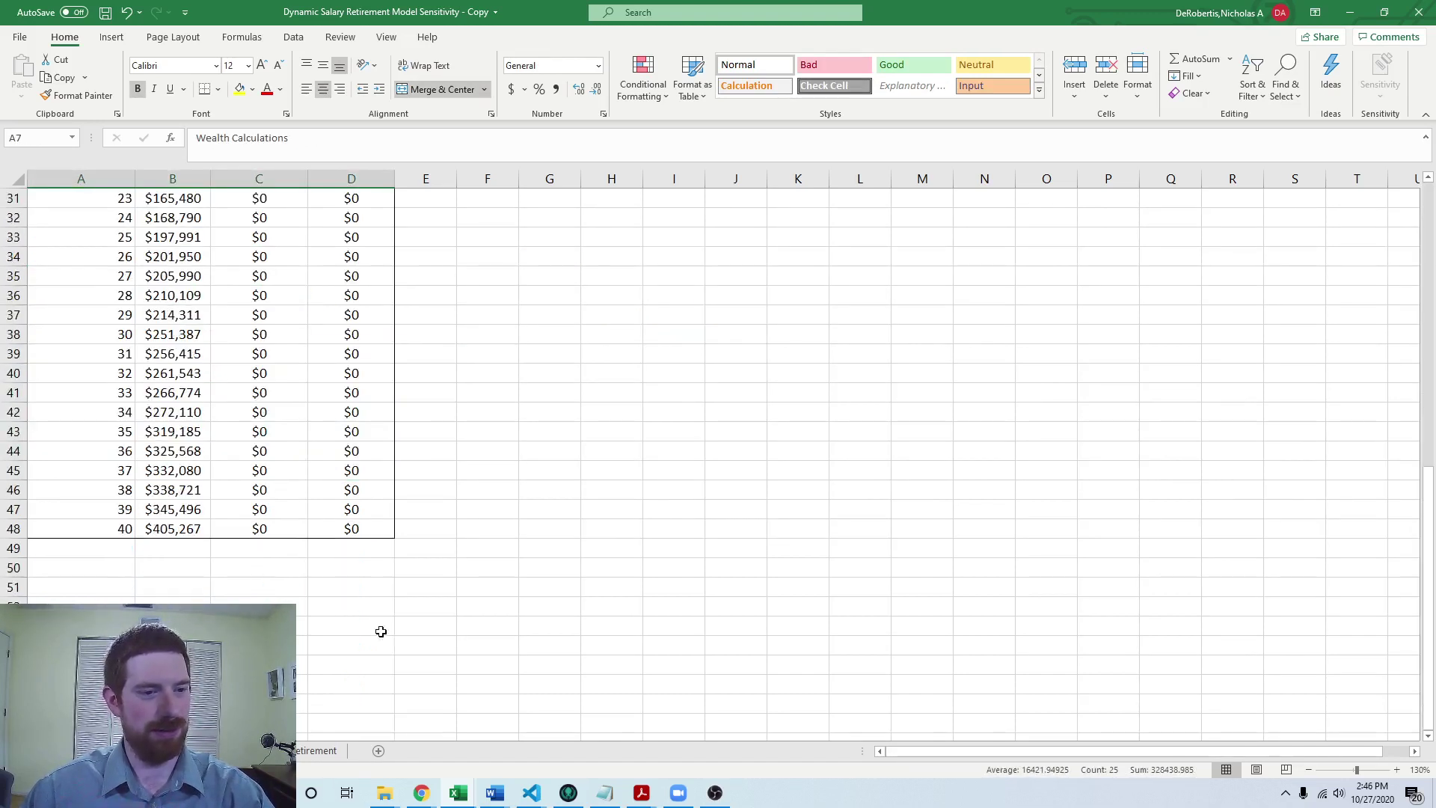
{"action": "left_click", "coordinate": [372, 530], "text": "shift"}
{"action": "scroll", "coordinate": [372, 522], "scroll_direction": "up", "scroll_amount": 10}
{"action": "key", "text": "ctrl+c"}
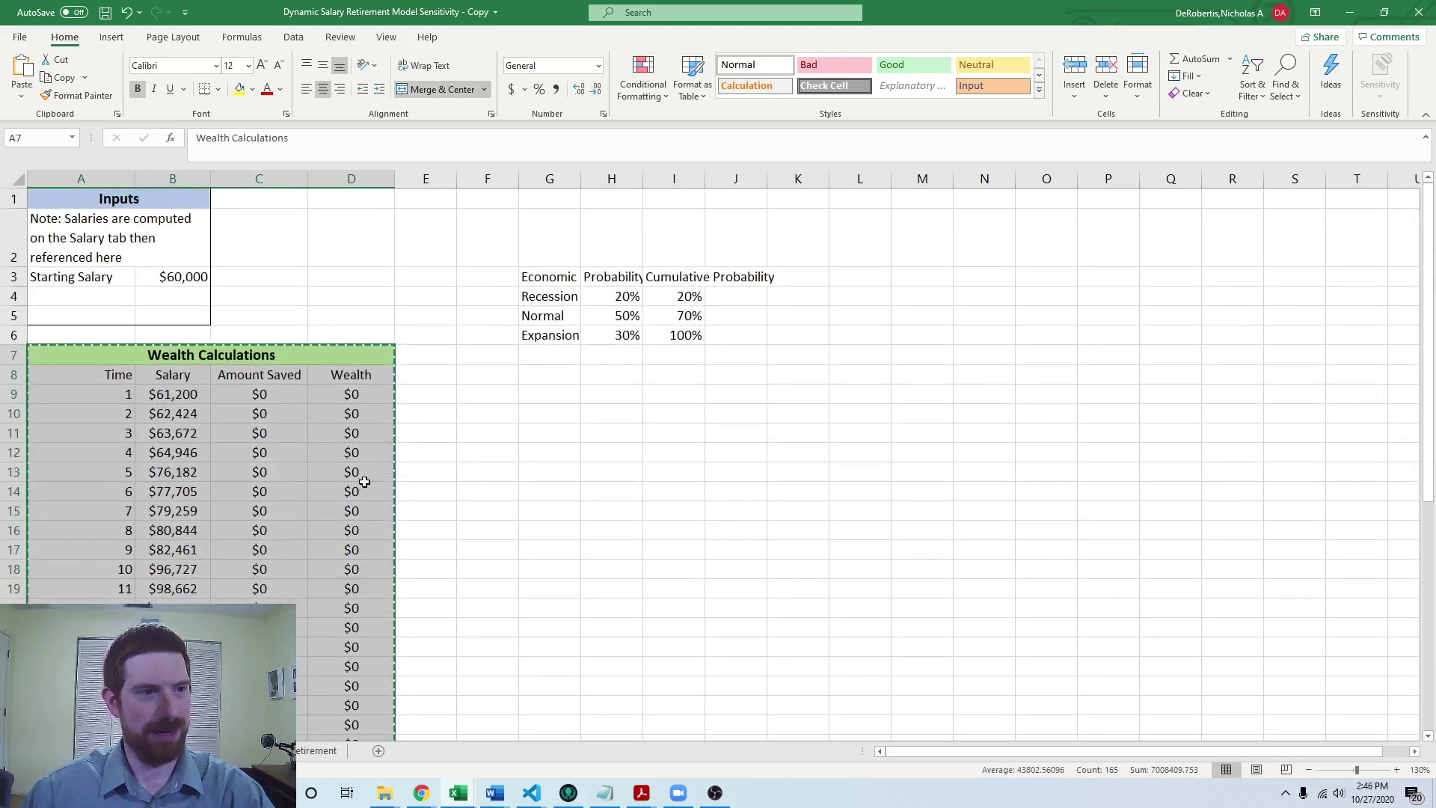
{"action": "left_click", "coordinate": [88, 426]}
{"action": "key", "text": "ctrl+v"}
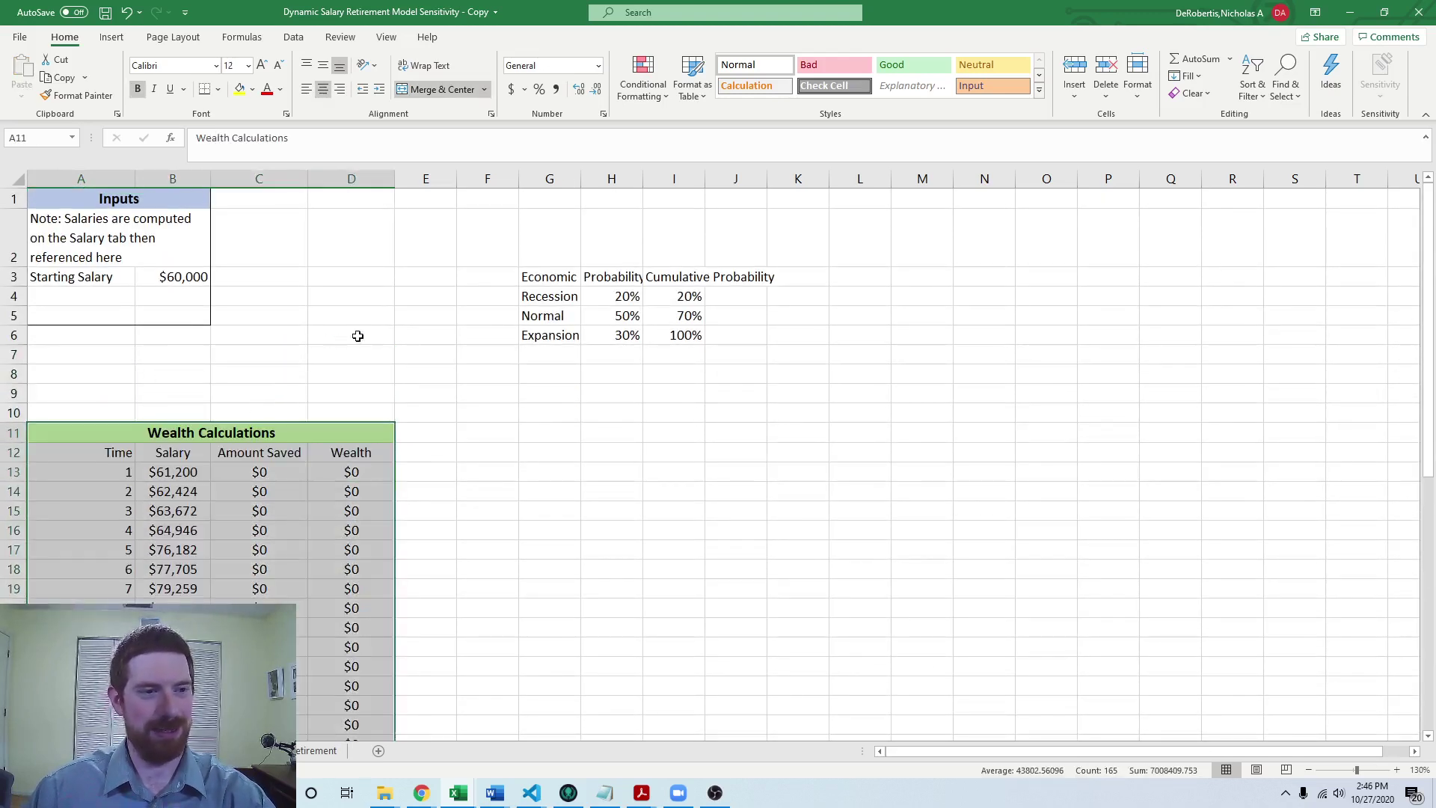
{"action": "left_click", "coordinate": [356, 334]}
- Link A4 to the Economic Condition header with ='Inputs and Outputs'!A9
{"action": "left_click", "coordinate": [94, 298]}
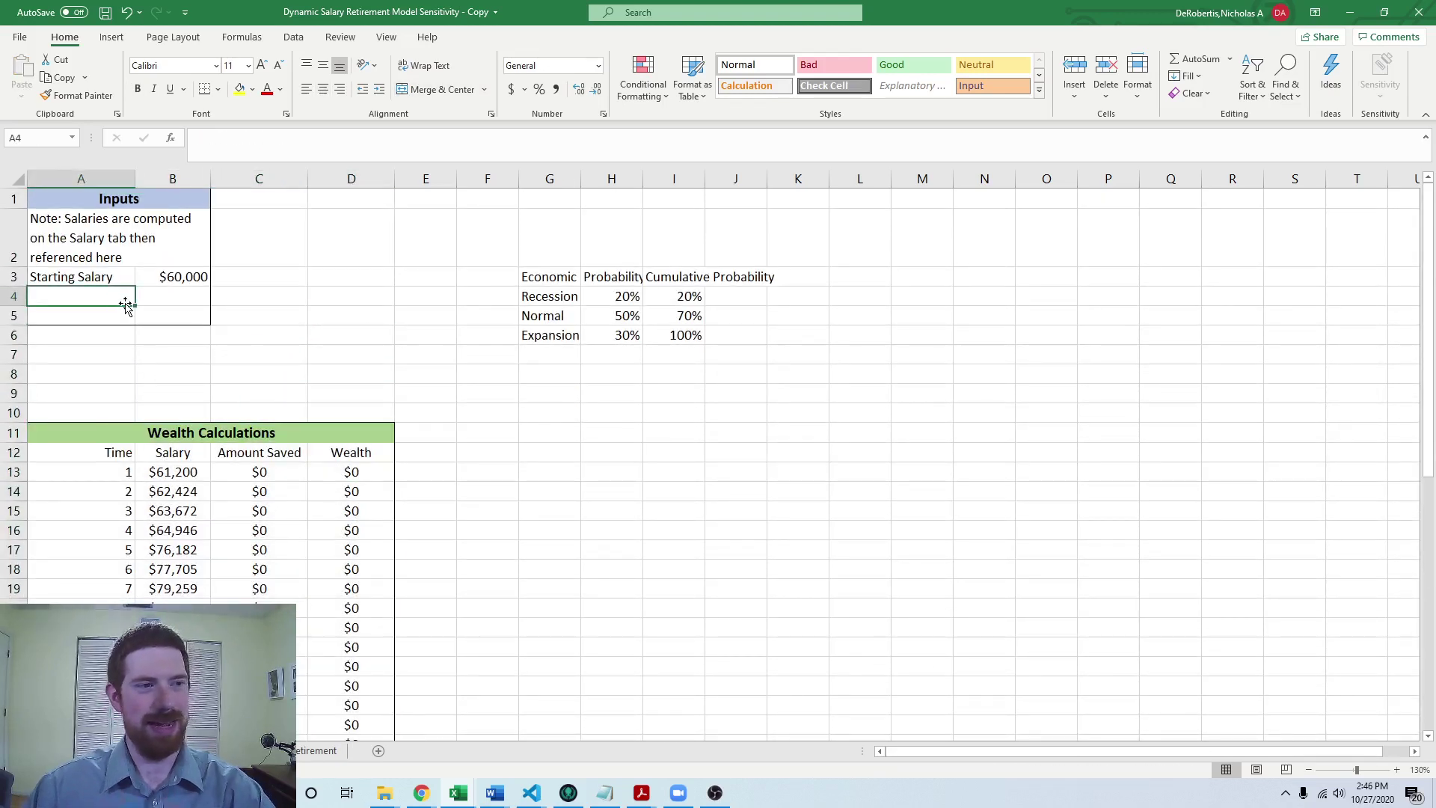
{"action": "type", "text": "="}
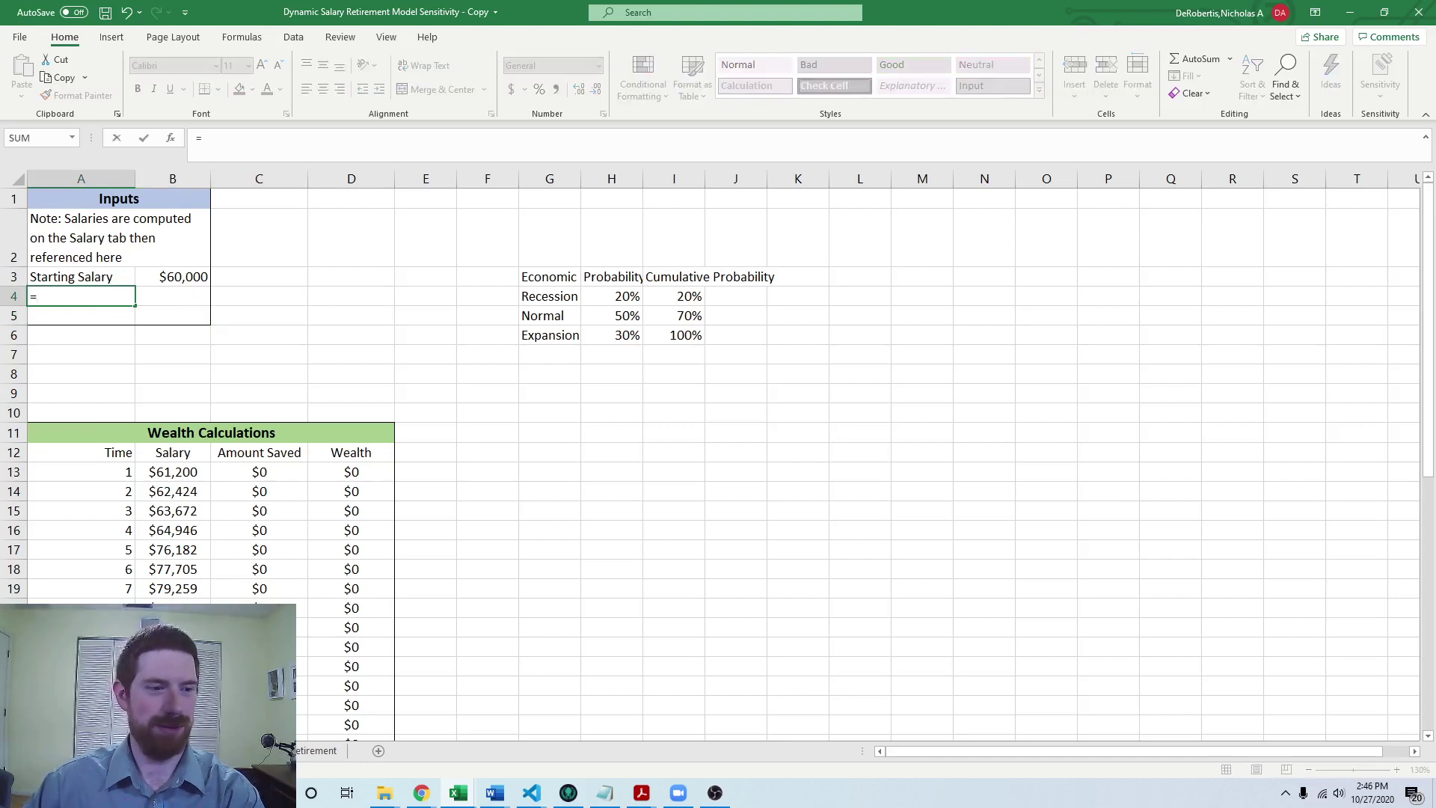
{"action": "key", "text": "ctrl+Page_Up"}
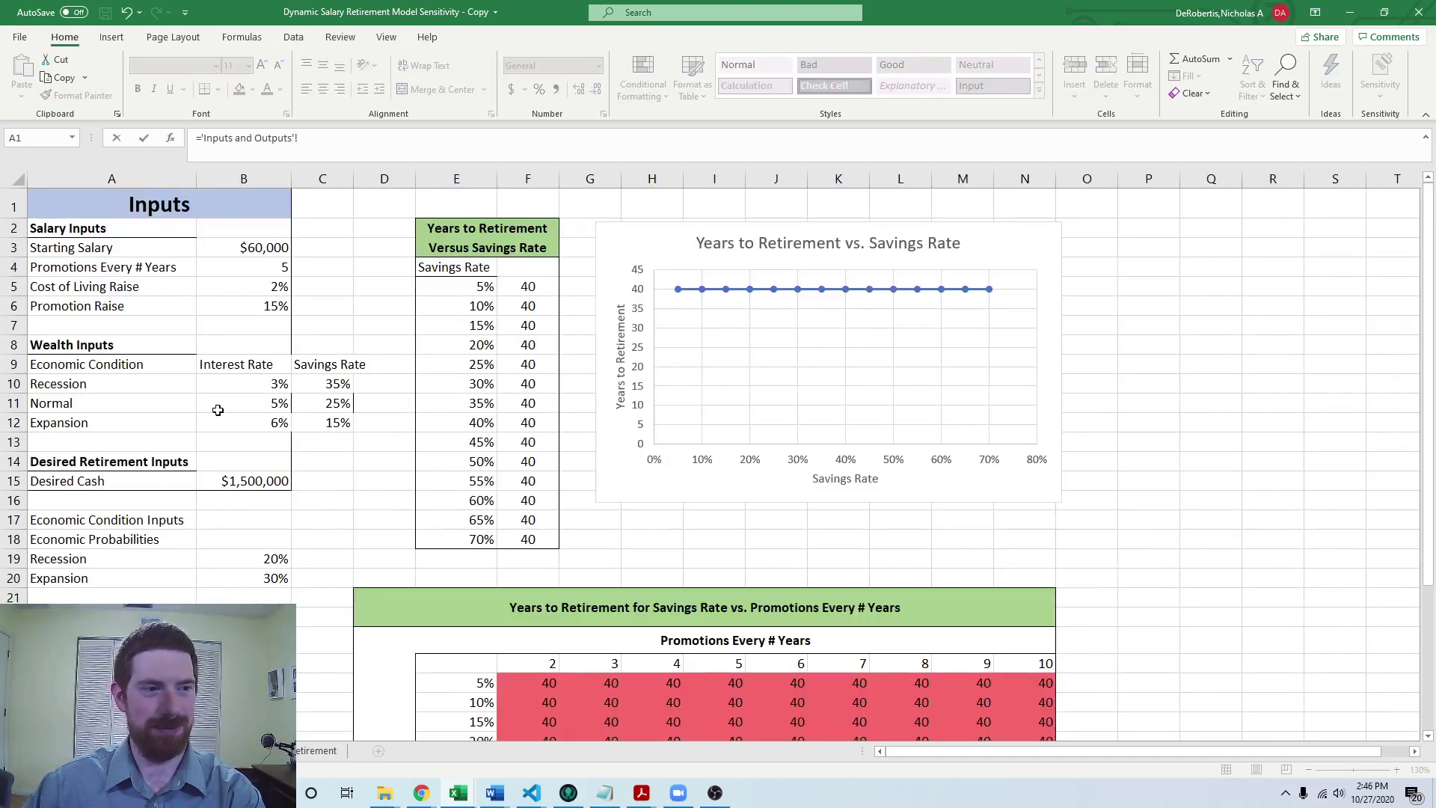
{"action": "left_click", "coordinate": [117, 362]}
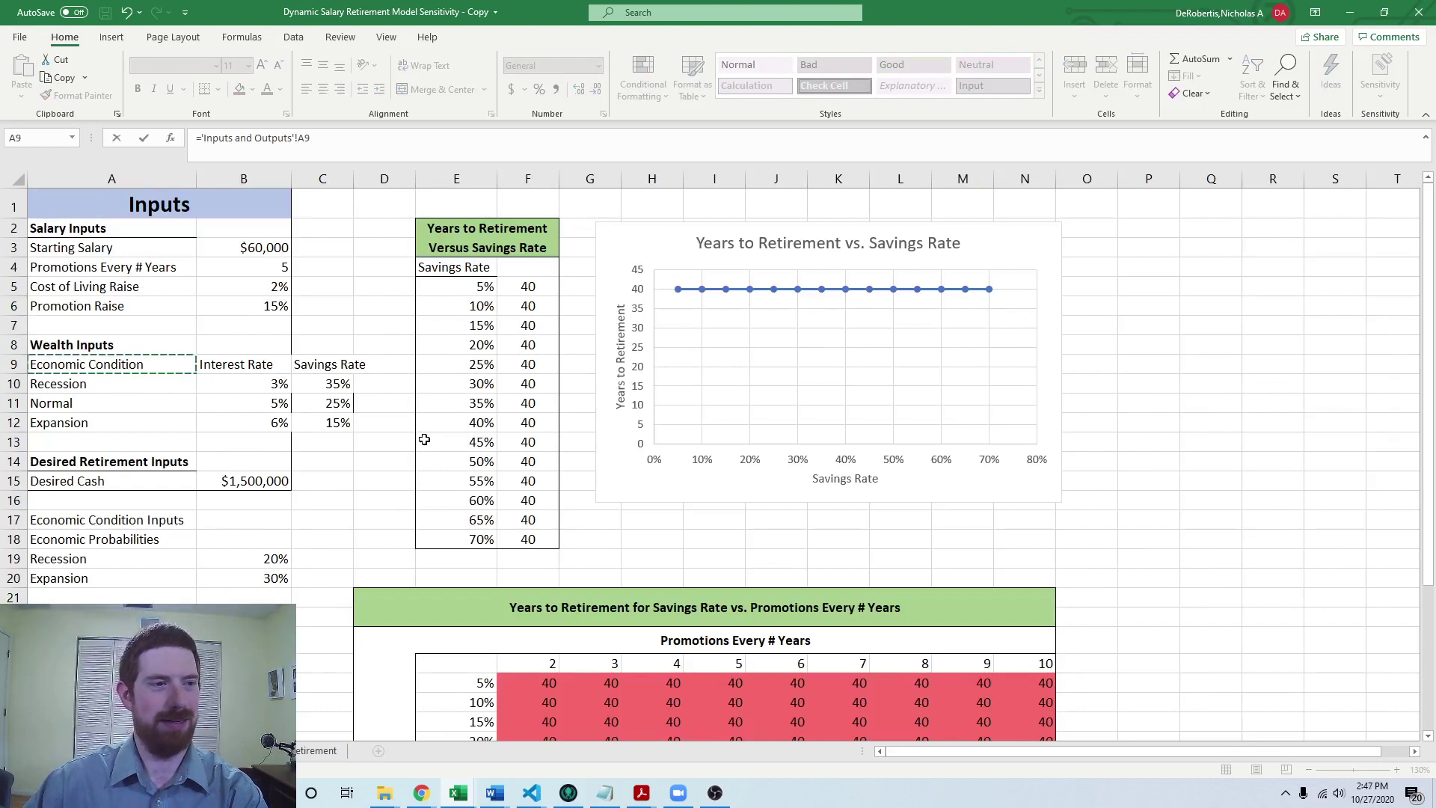
{"action": "key", "text": "Return"}
- Fill the A4 link down through the Expansion row in A7 and clear the surplus cell A8
{"action": "left_click", "coordinate": [91, 295]}
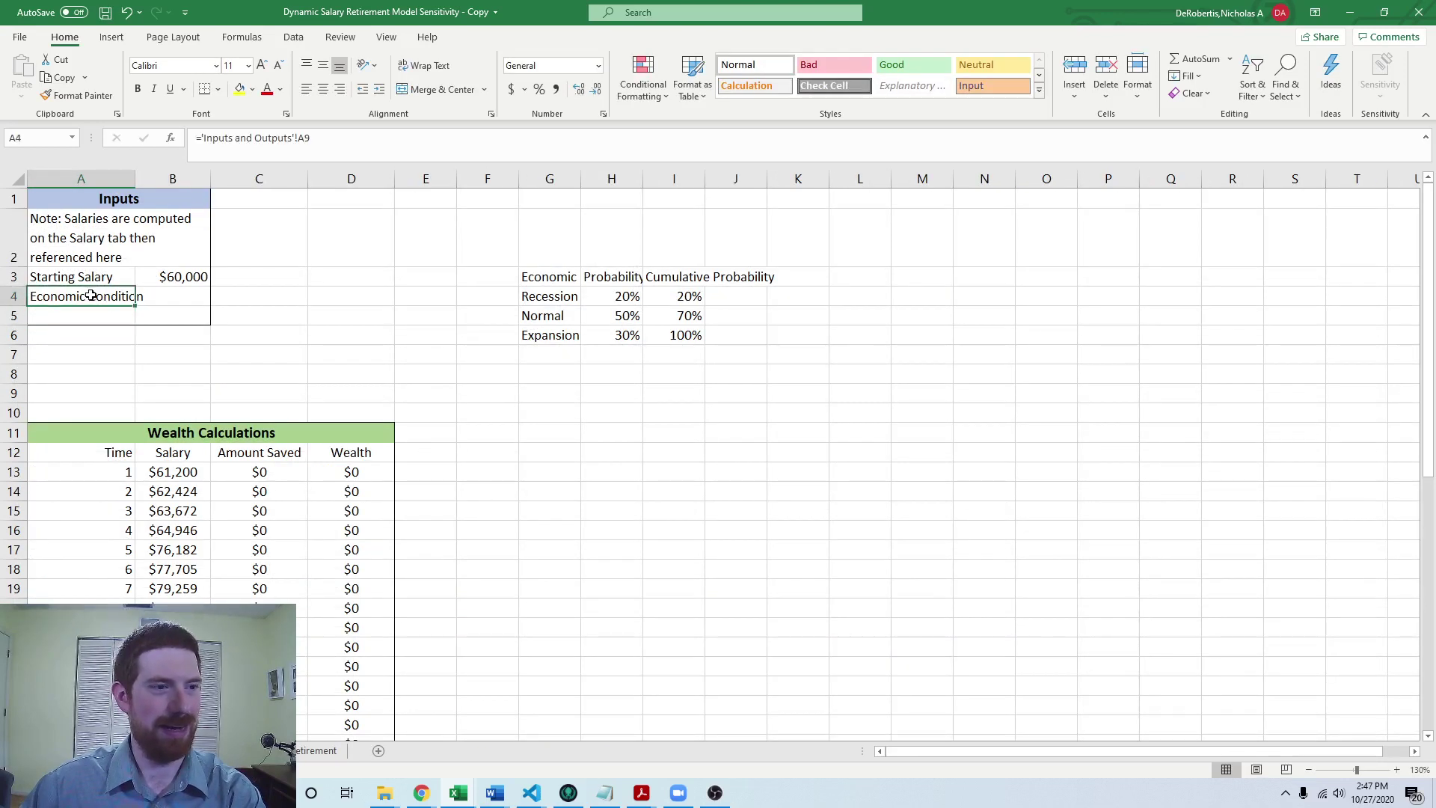
{"action": "left_click_drag", "start_coordinate": [136, 306], "coordinate": [136, 383]}
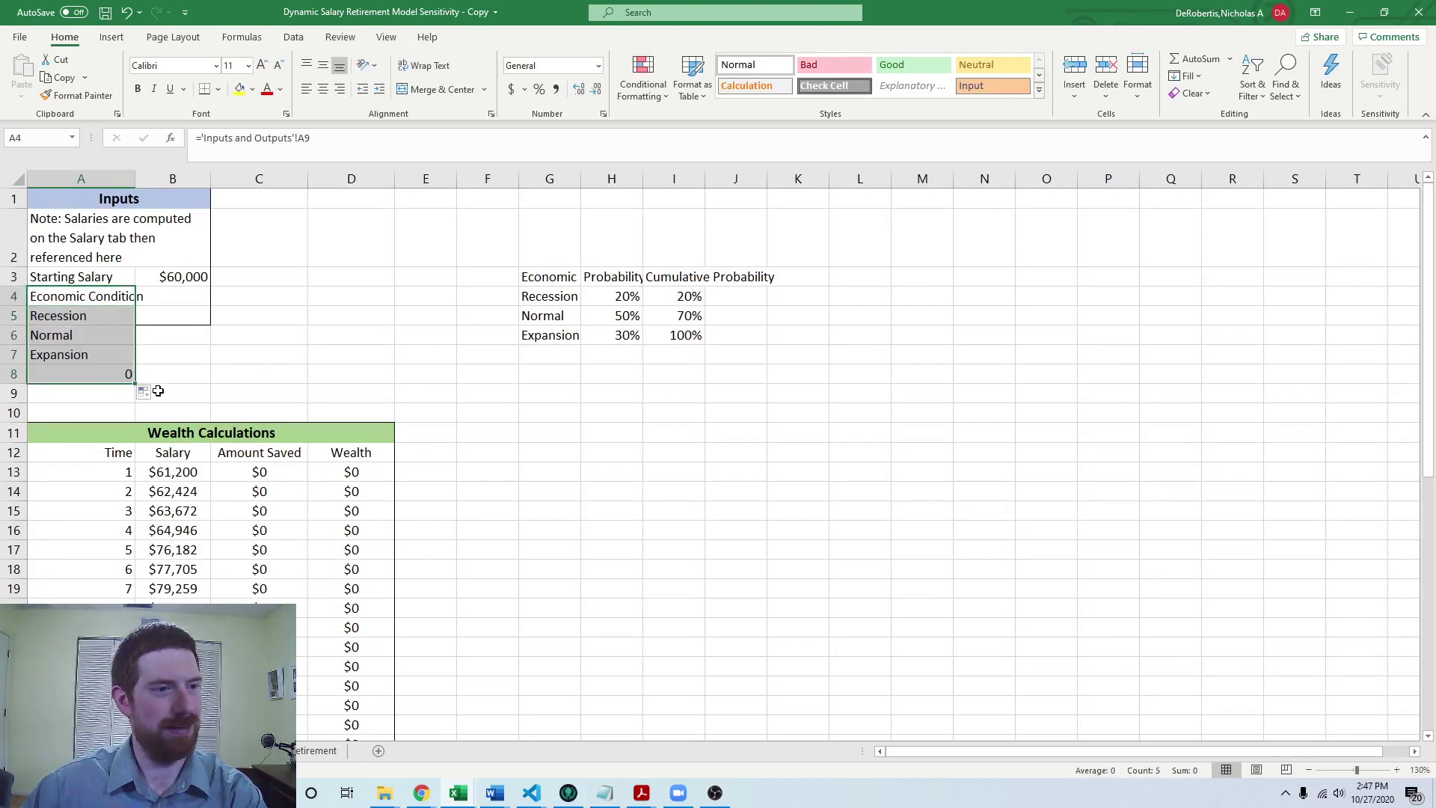
{"action": "left_click", "coordinate": [123, 375]}
{"action": "key", "text": "Delete"}
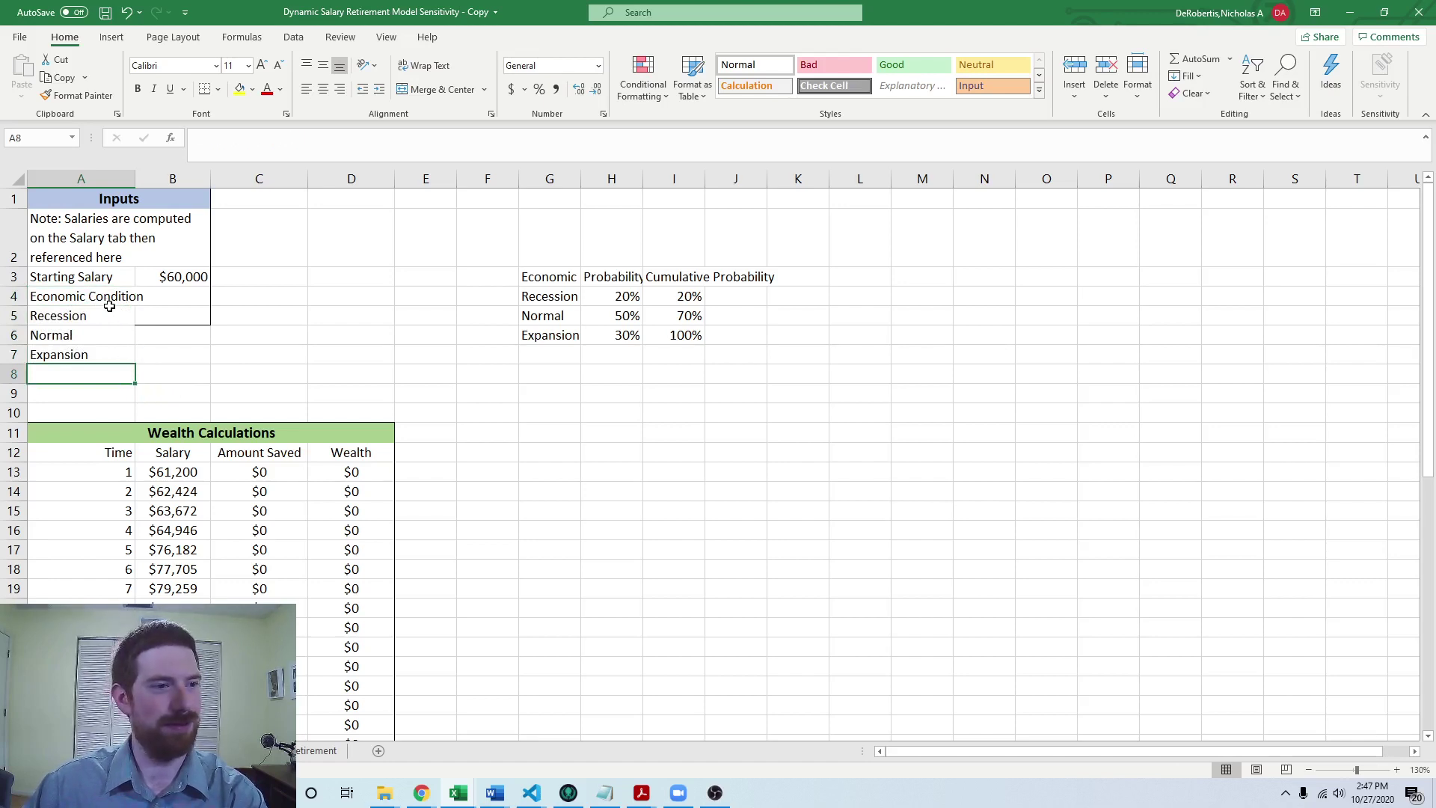
- Fill the links in A4:A7 across to column C to bring in the interest rates and savings rates
{"action": "left_click_drag", "start_coordinate": [109, 306], "coordinate": [110, 369]}
{"action": "left_click_drag", "start_coordinate": [112, 296], "coordinate": [329, 364]}
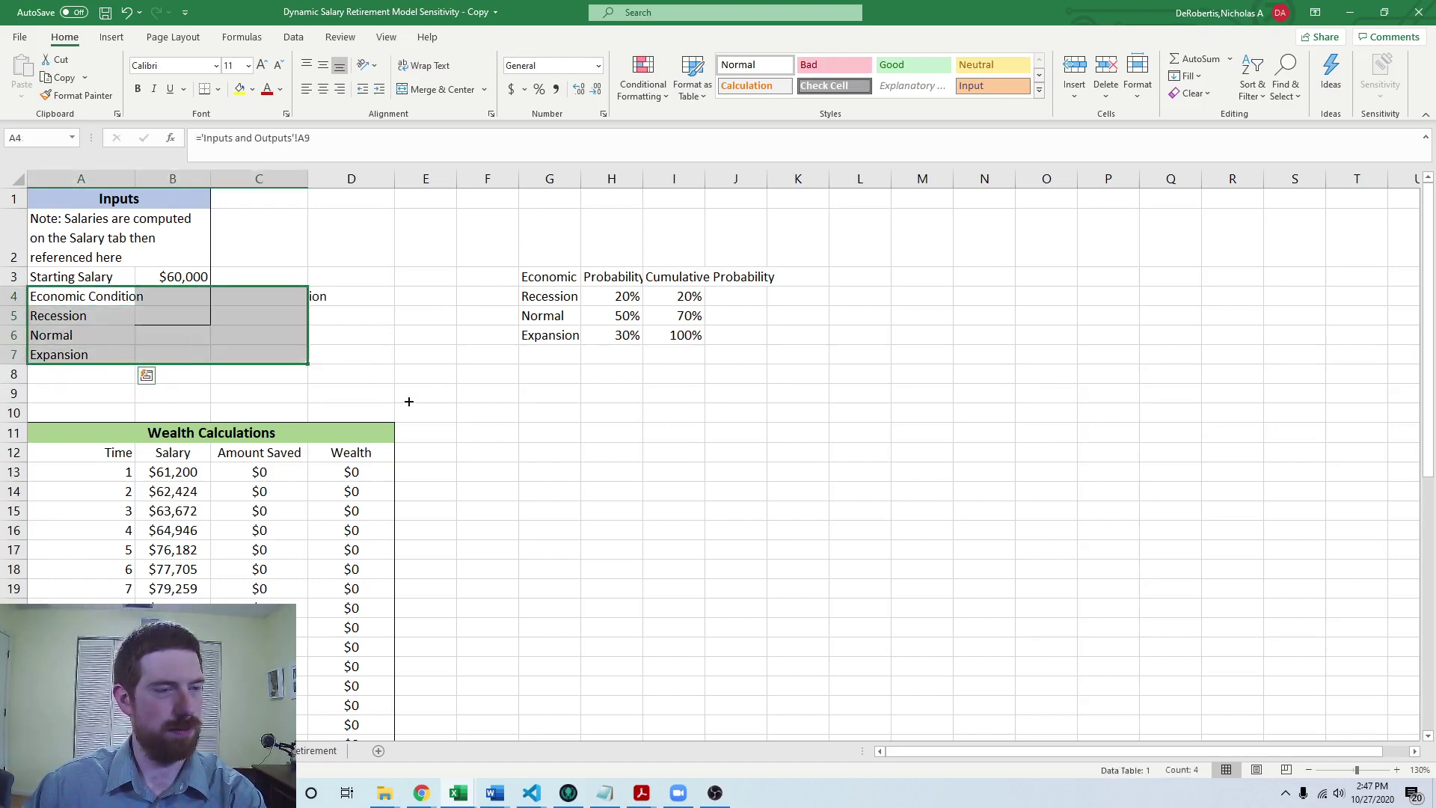
{"action": "left_click", "coordinate": [412, 384]}
- Format the linked interest and savings rates in B5:C7 as percentages
{"action": "left_click_drag", "start_coordinate": [151, 310], "coordinate": [277, 354]}
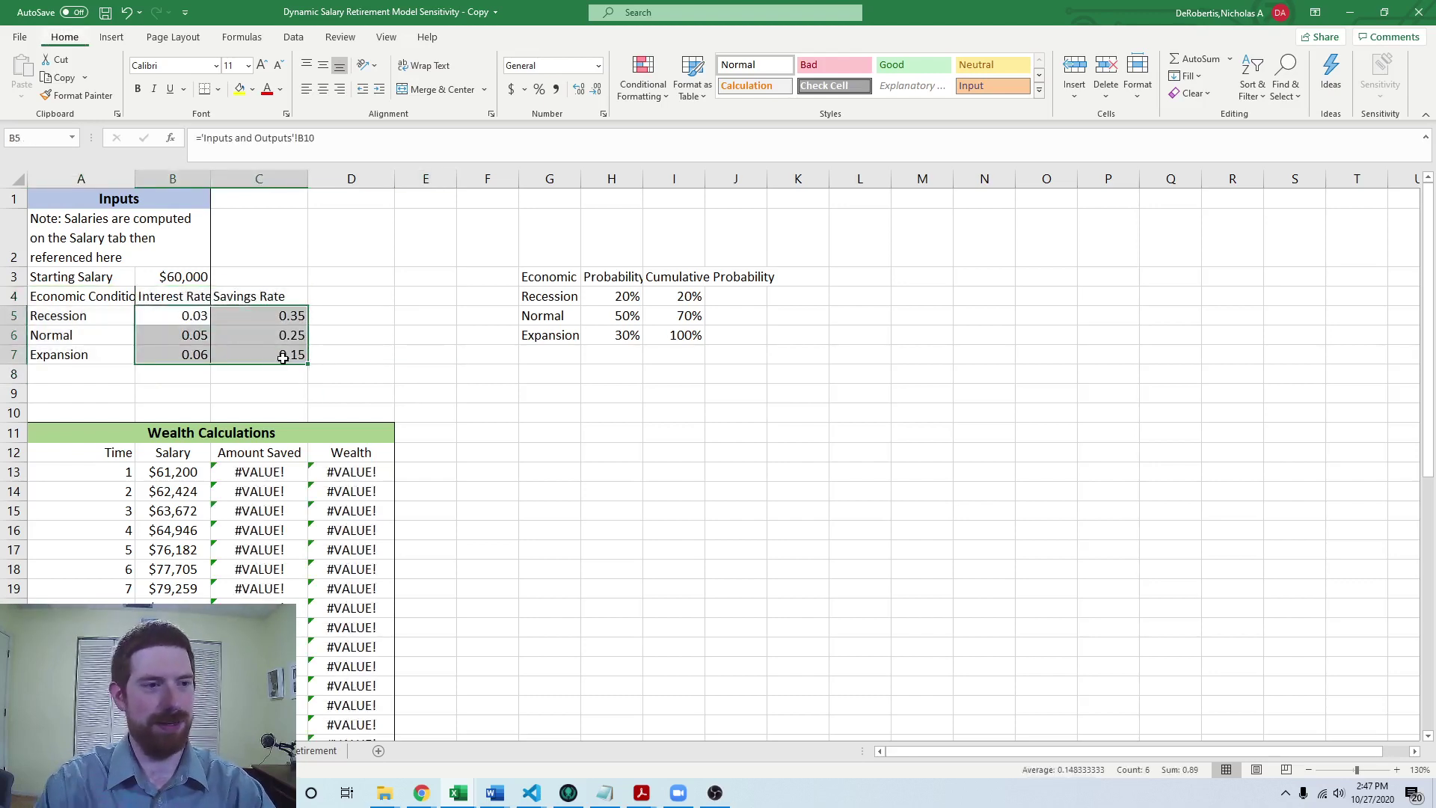
{"action": "key", "text": "ctrl+shift+5"}
{"action": "left_click", "coordinate": [419, 374]}
{"action": "left_click", "coordinate": [647, 407]}
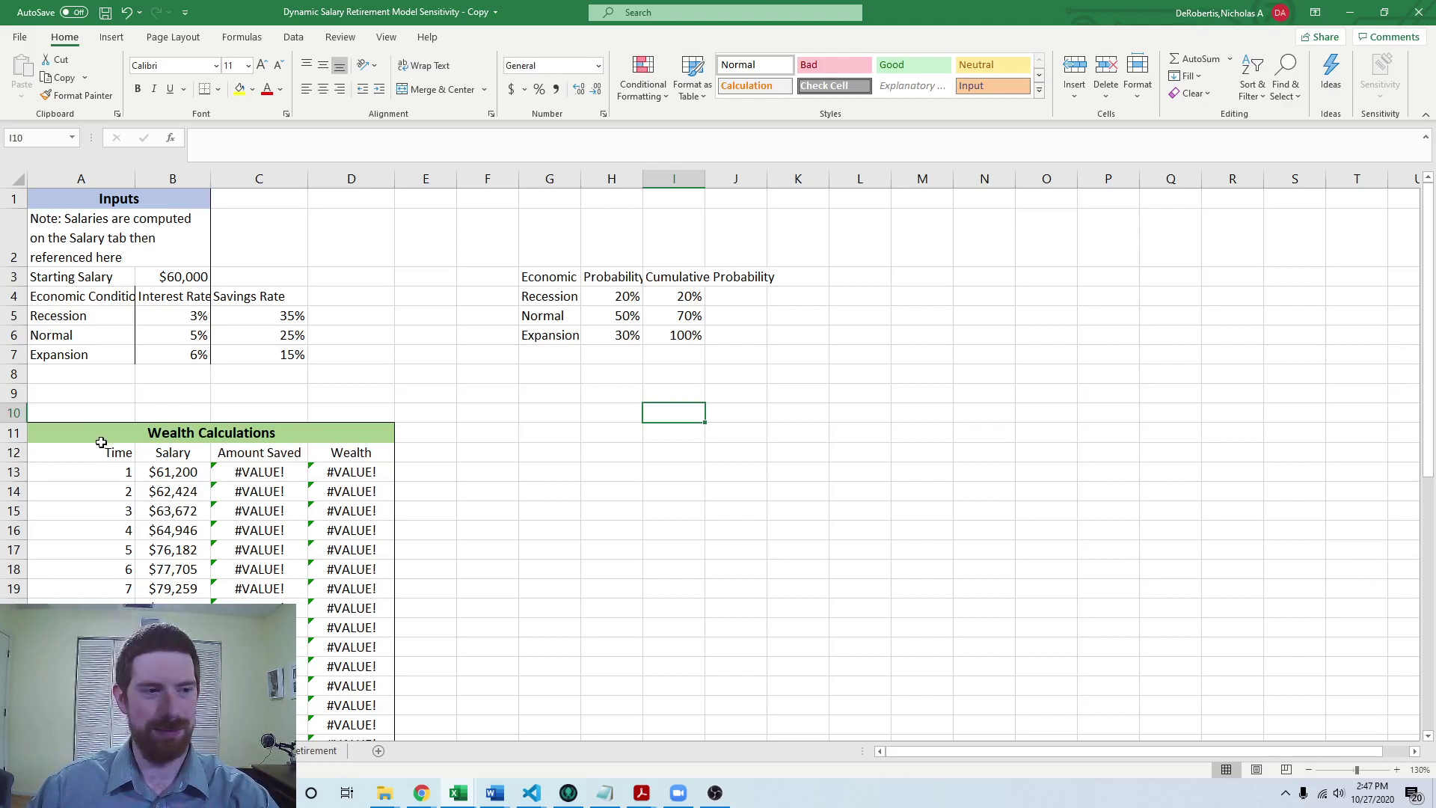
- Insert blank cells before the Amount Saved column, starting at C12, shifting the existing cells right
{"action": "left_click", "coordinate": [255, 434]}
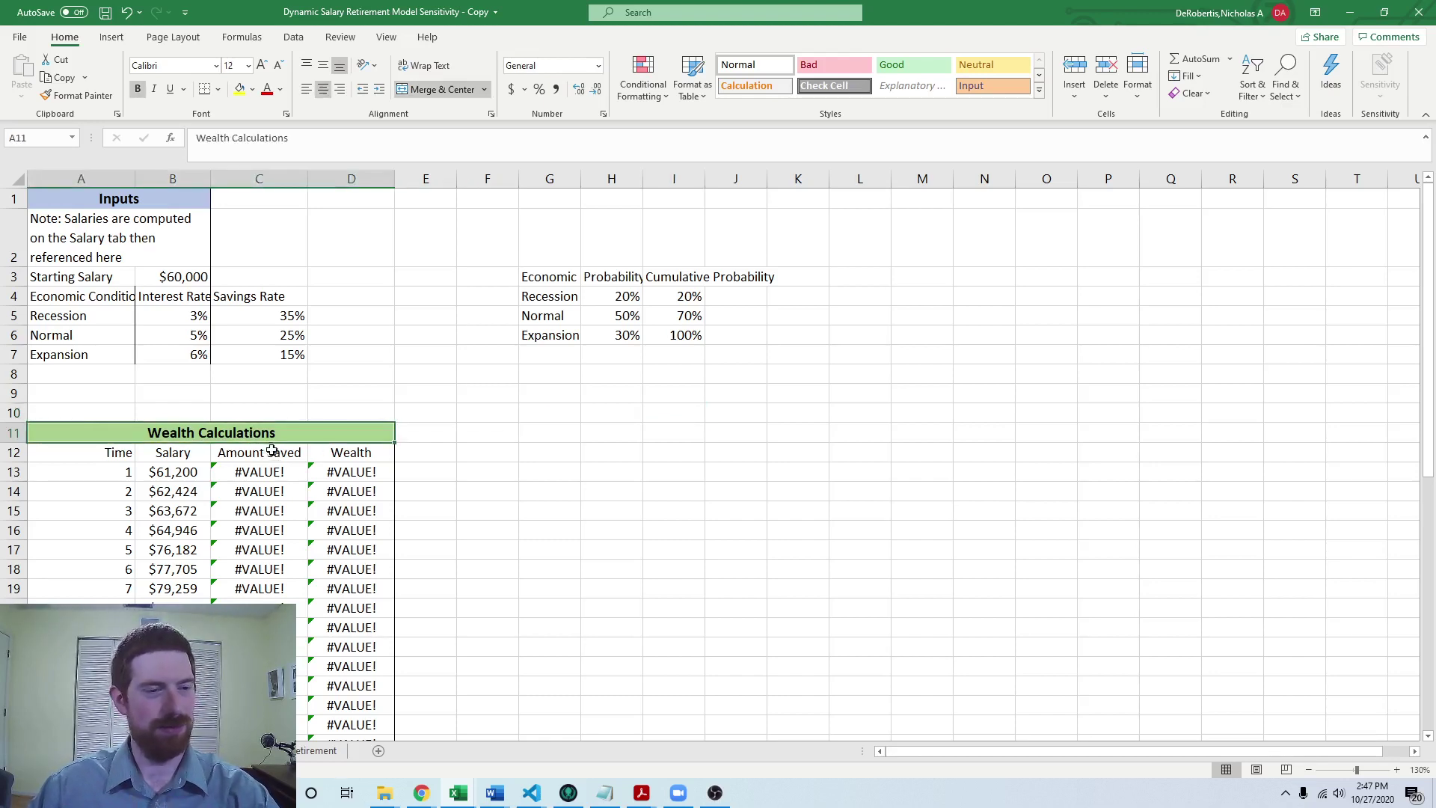
{"action": "left_click", "coordinate": [272, 451]}
{"action": "key", "text": "ctrl+shift+Down"}
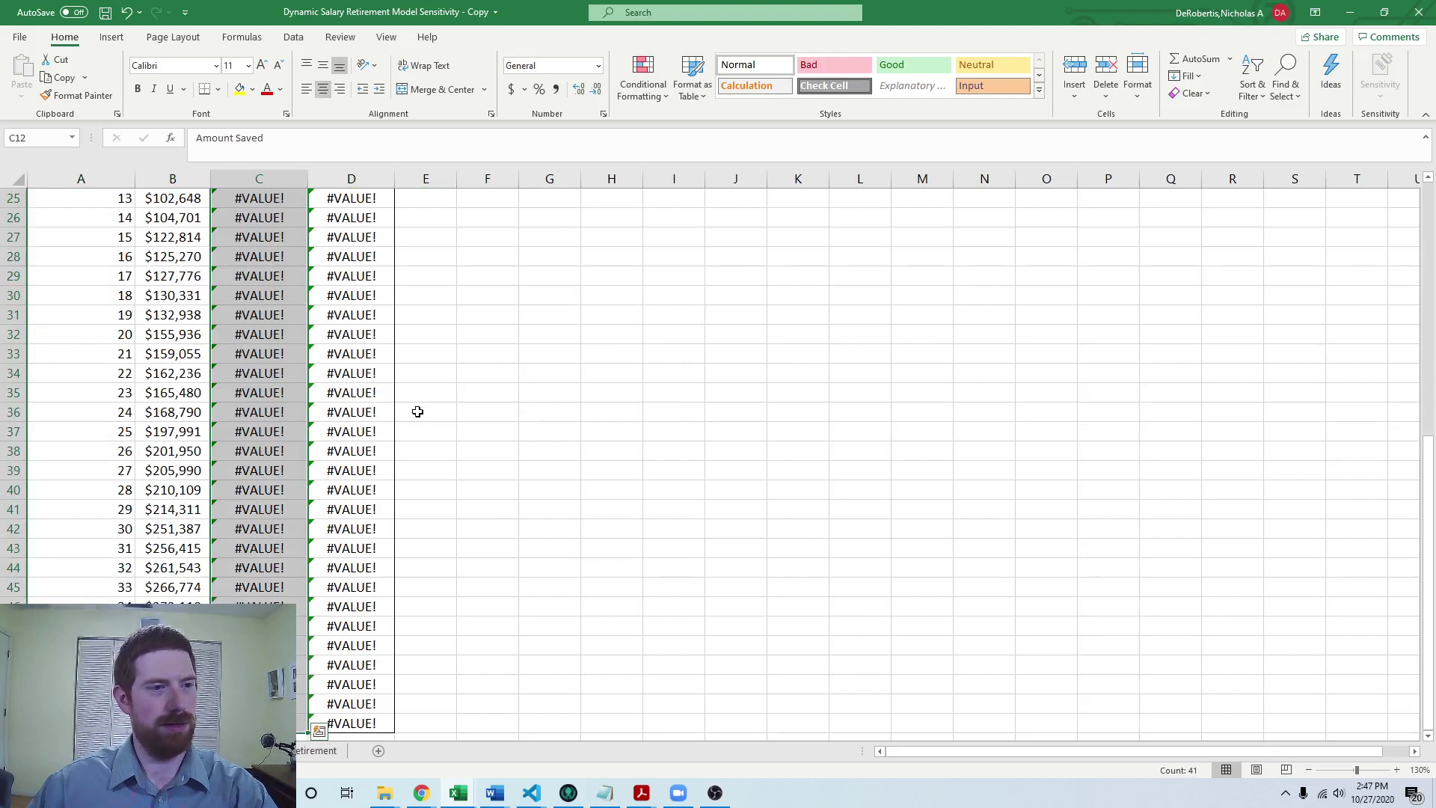
{"action": "scroll", "coordinate": [417, 411], "scroll_direction": "up", "scroll_amount": 6}
{"action": "right_click", "coordinate": [241, 358]}
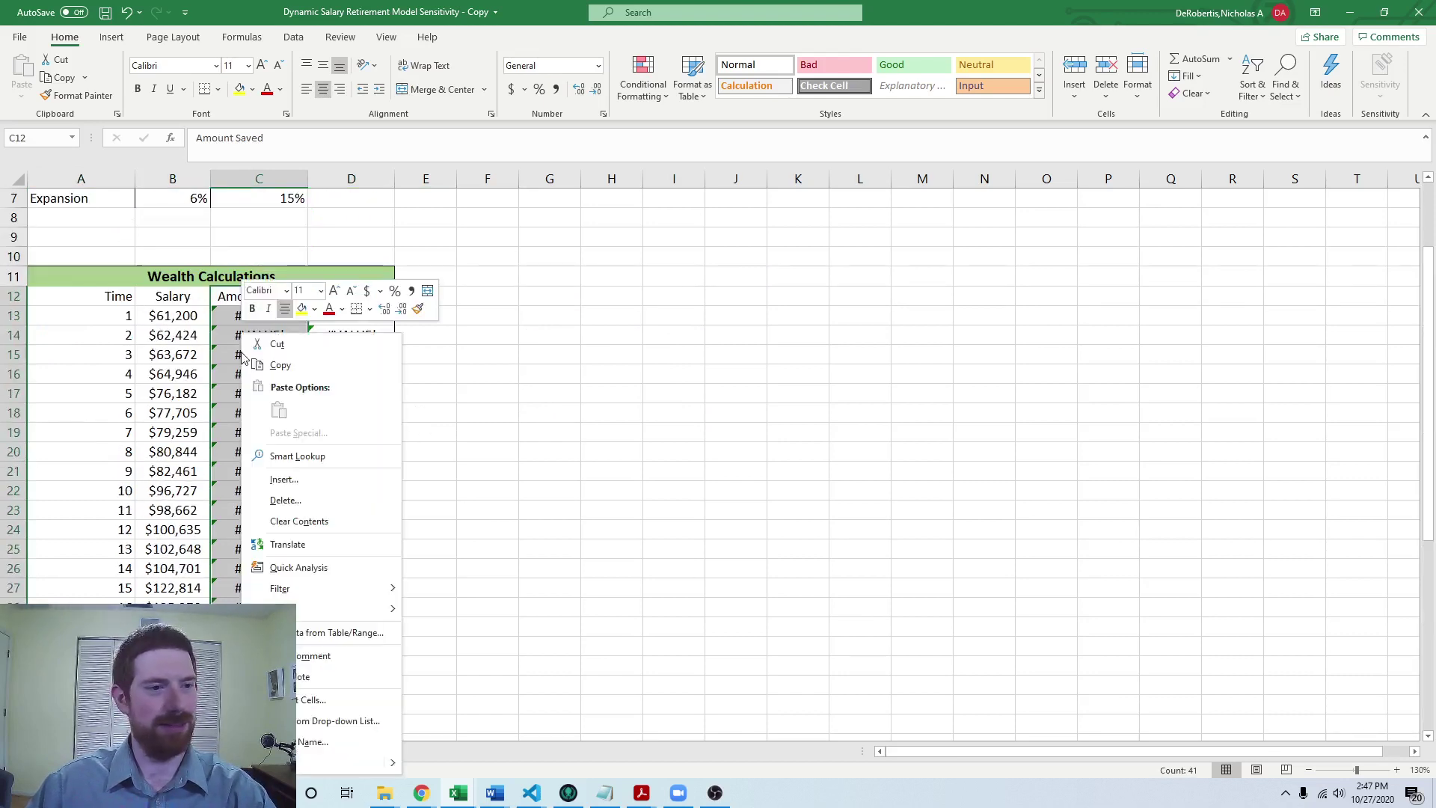
{"action": "left_click", "coordinate": [300, 480]}
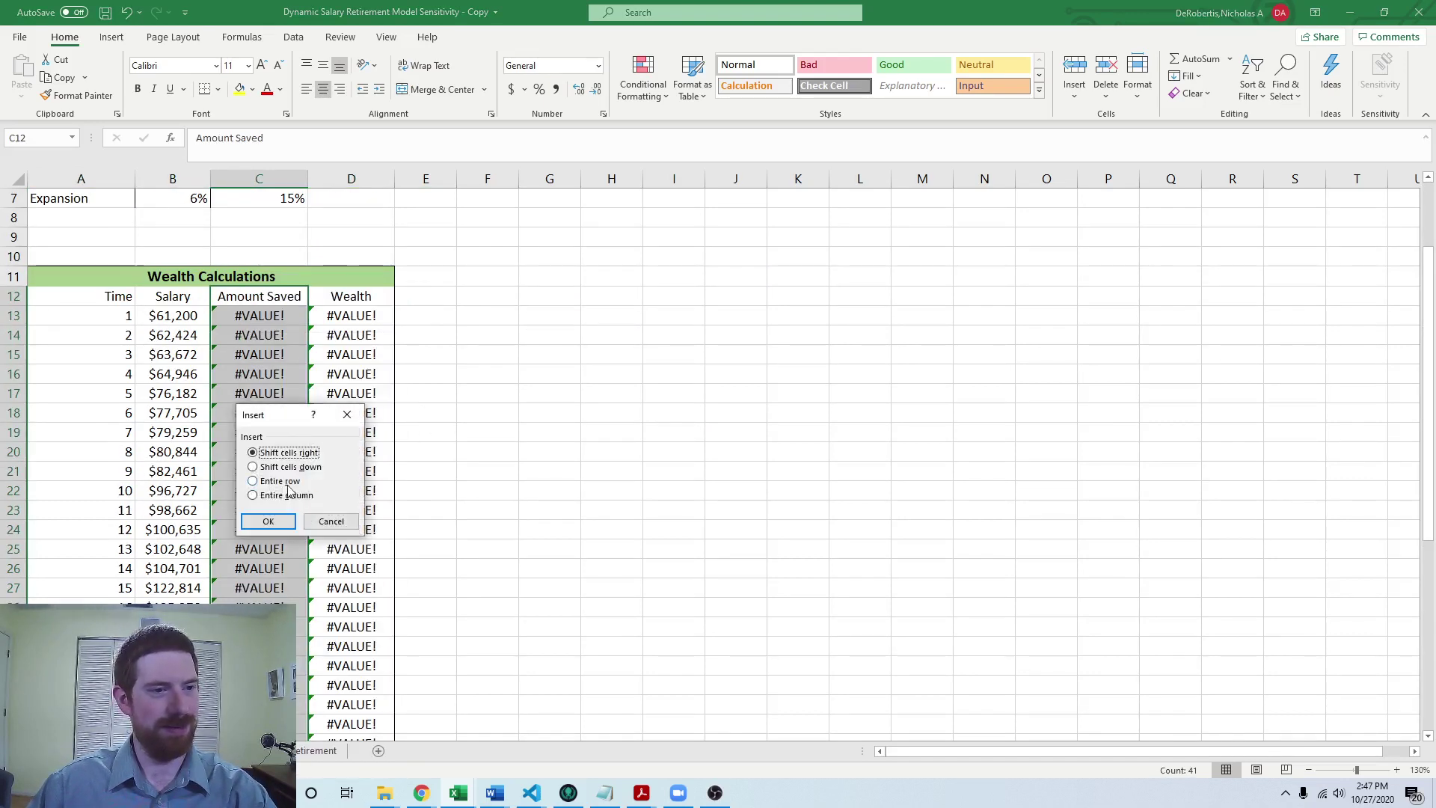
{"action": "left_click", "coordinate": [268, 521]}
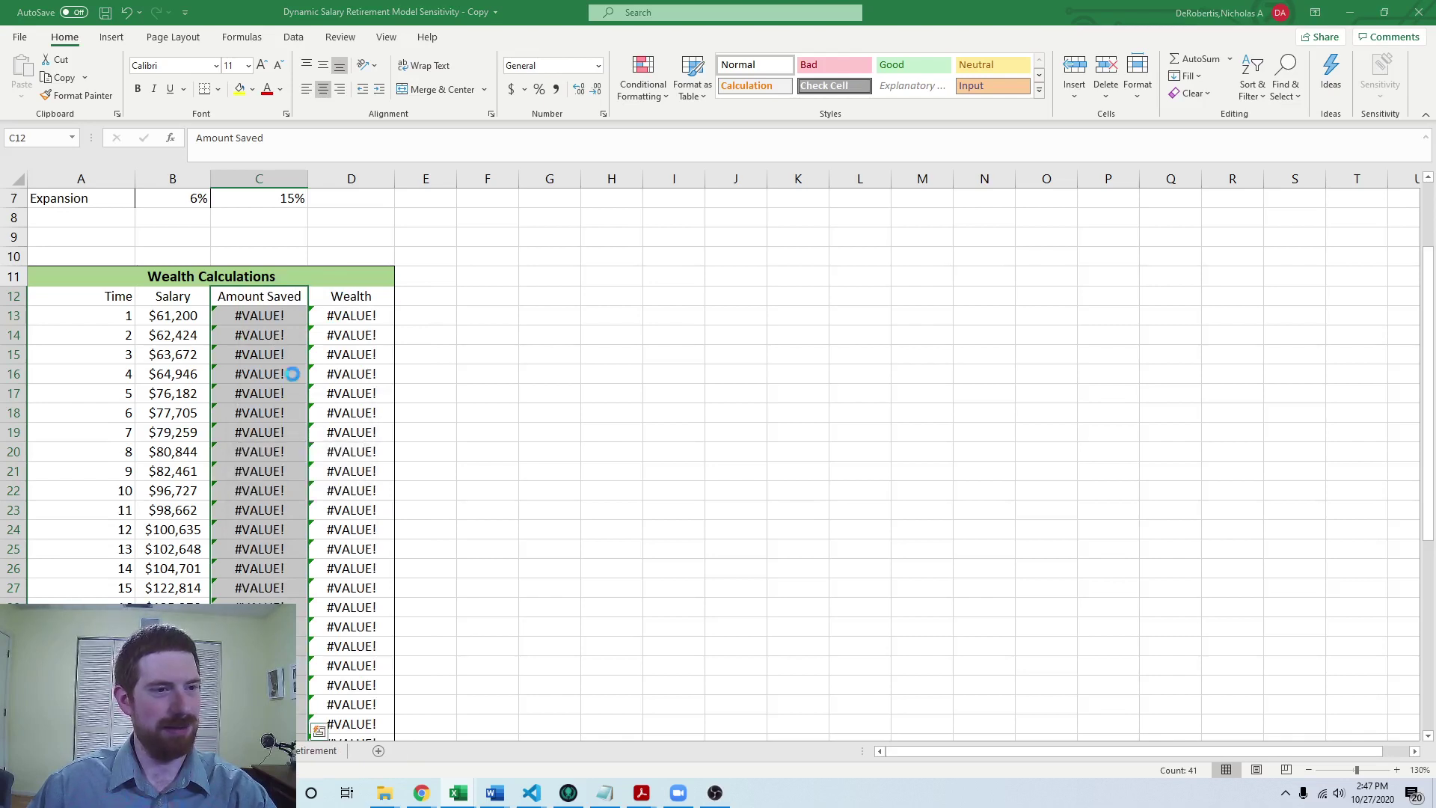
- Insert a second blank column of cells before Amount Saved, starting at D12, shifting the cells right
{"action": "left_click", "coordinate": [348, 354]}
{"action": "right_click", "coordinate": [350, 355]}
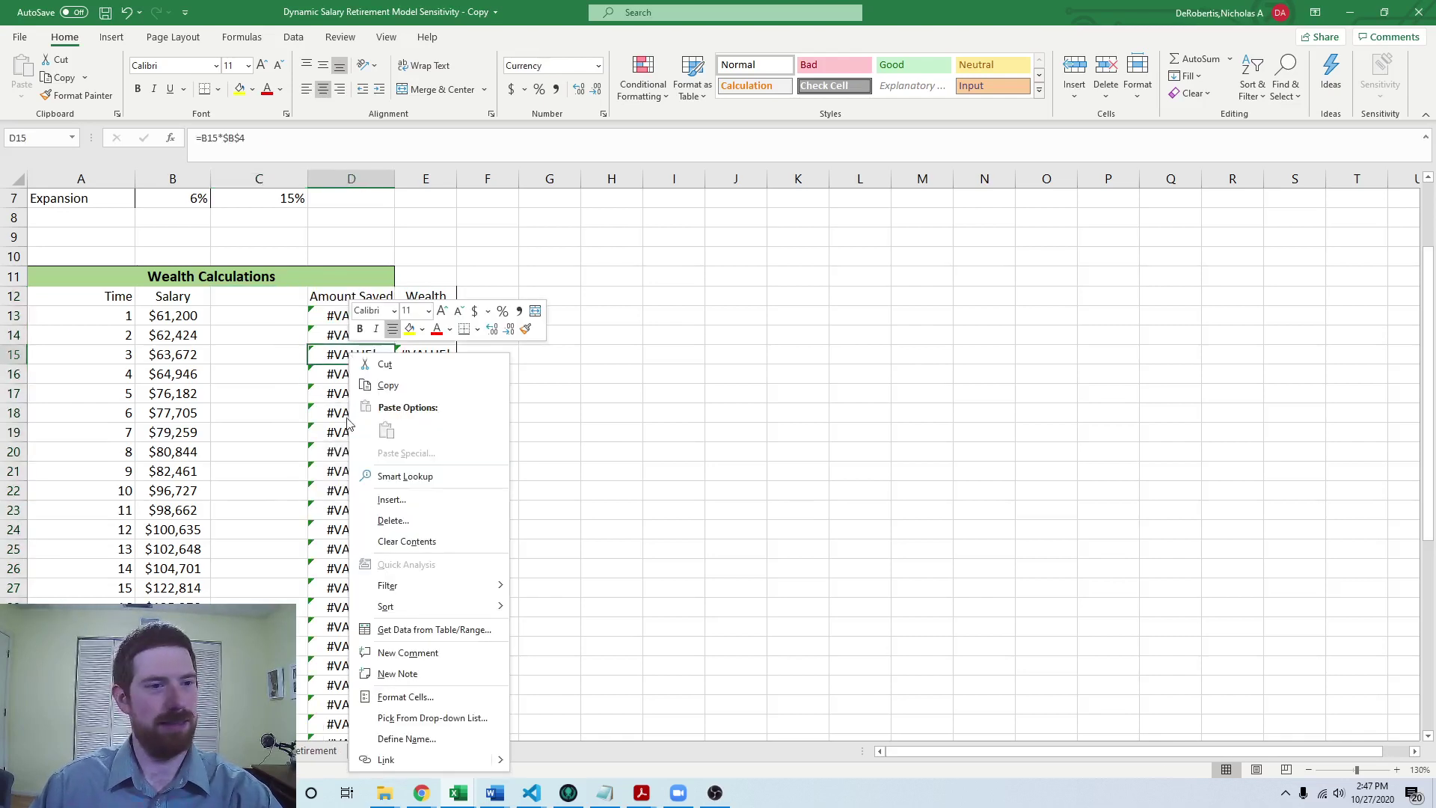
{"action": "key", "text": "Escape"}
{"action": "left_click", "coordinate": [333, 298]}
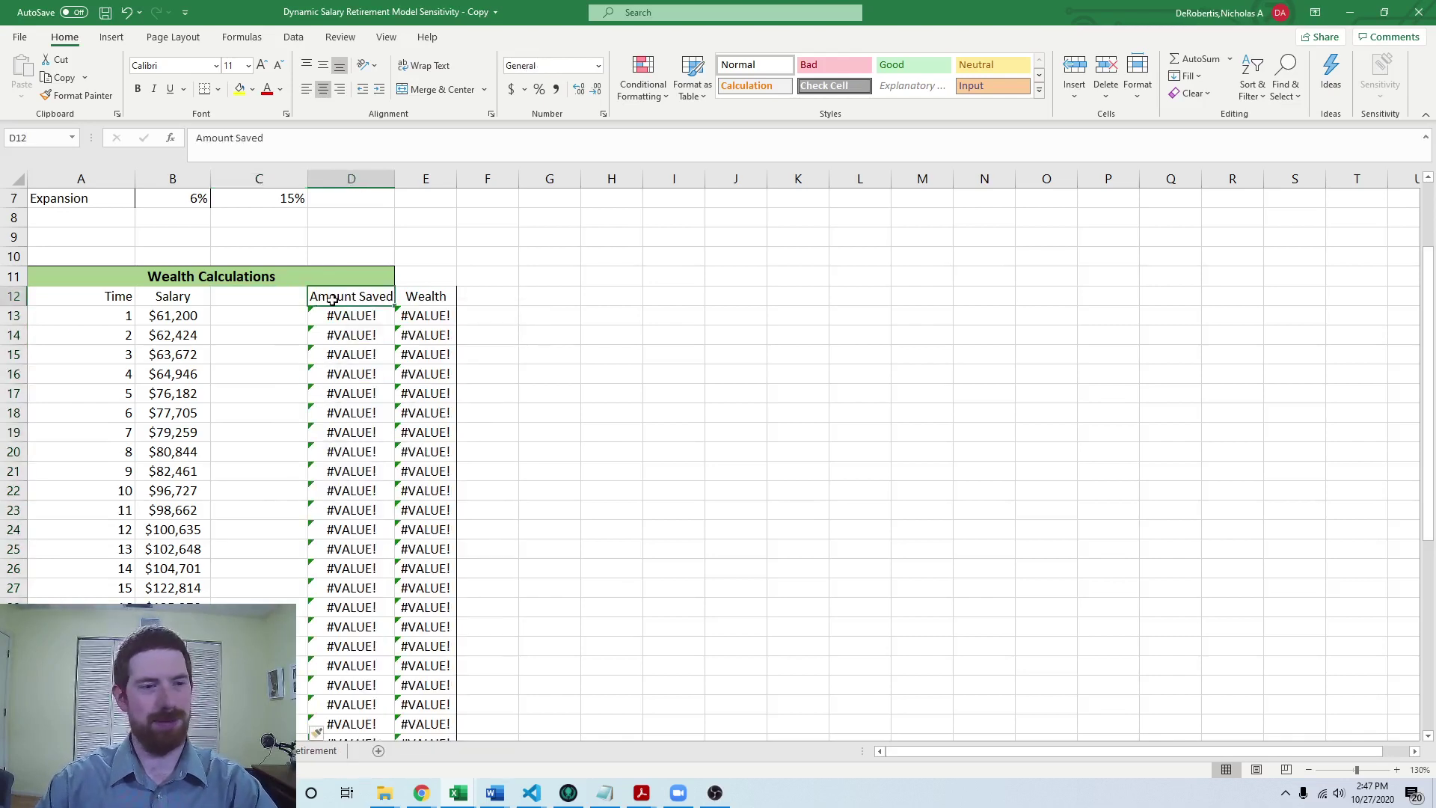
{"action": "key", "text": "ctrl+shift+Down"}
{"action": "scroll", "coordinate": [382, 395], "scroll_direction": "up", "scroll_amount": 7}
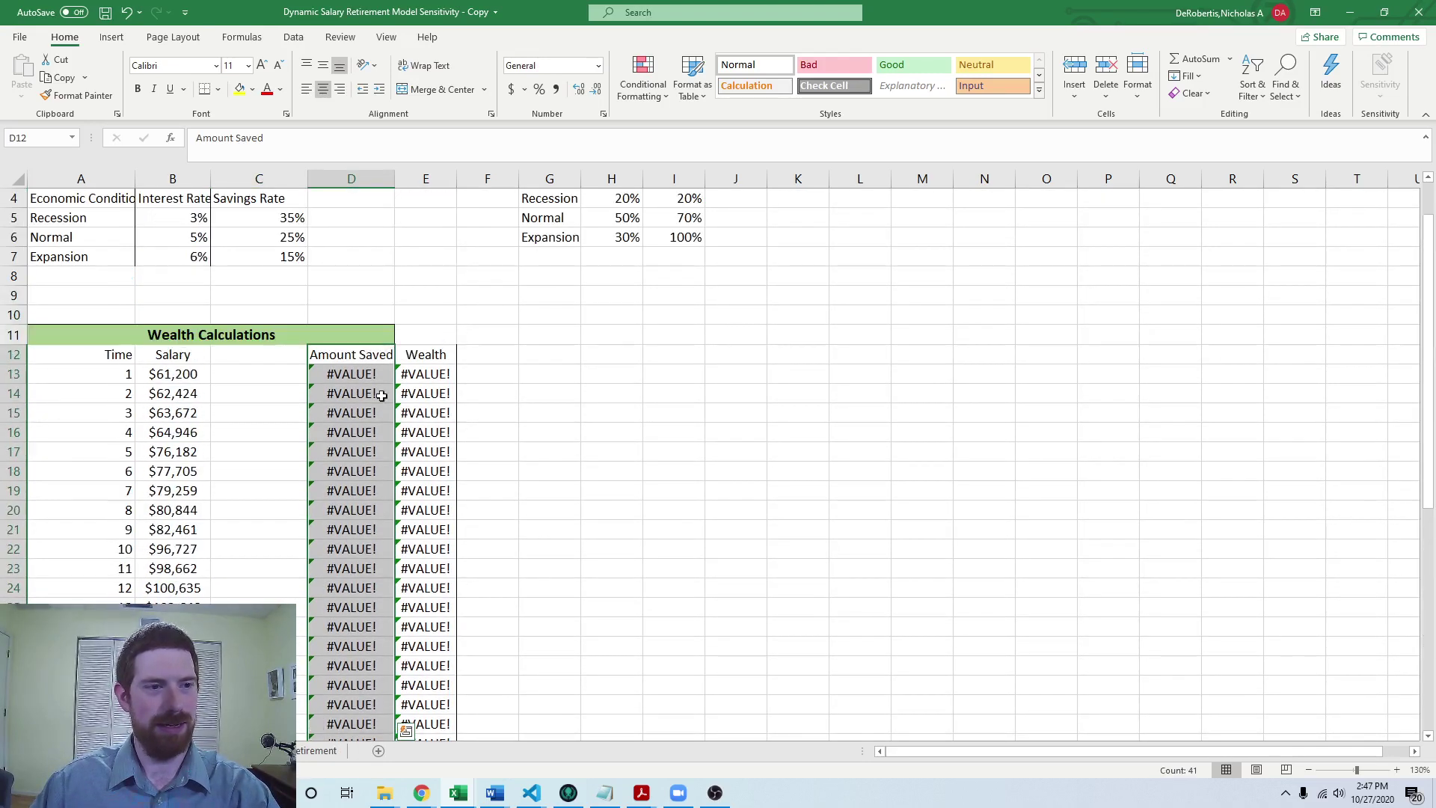
{"action": "right_click", "coordinate": [330, 453]}
{"action": "left_click", "coordinate": [406, 156]}
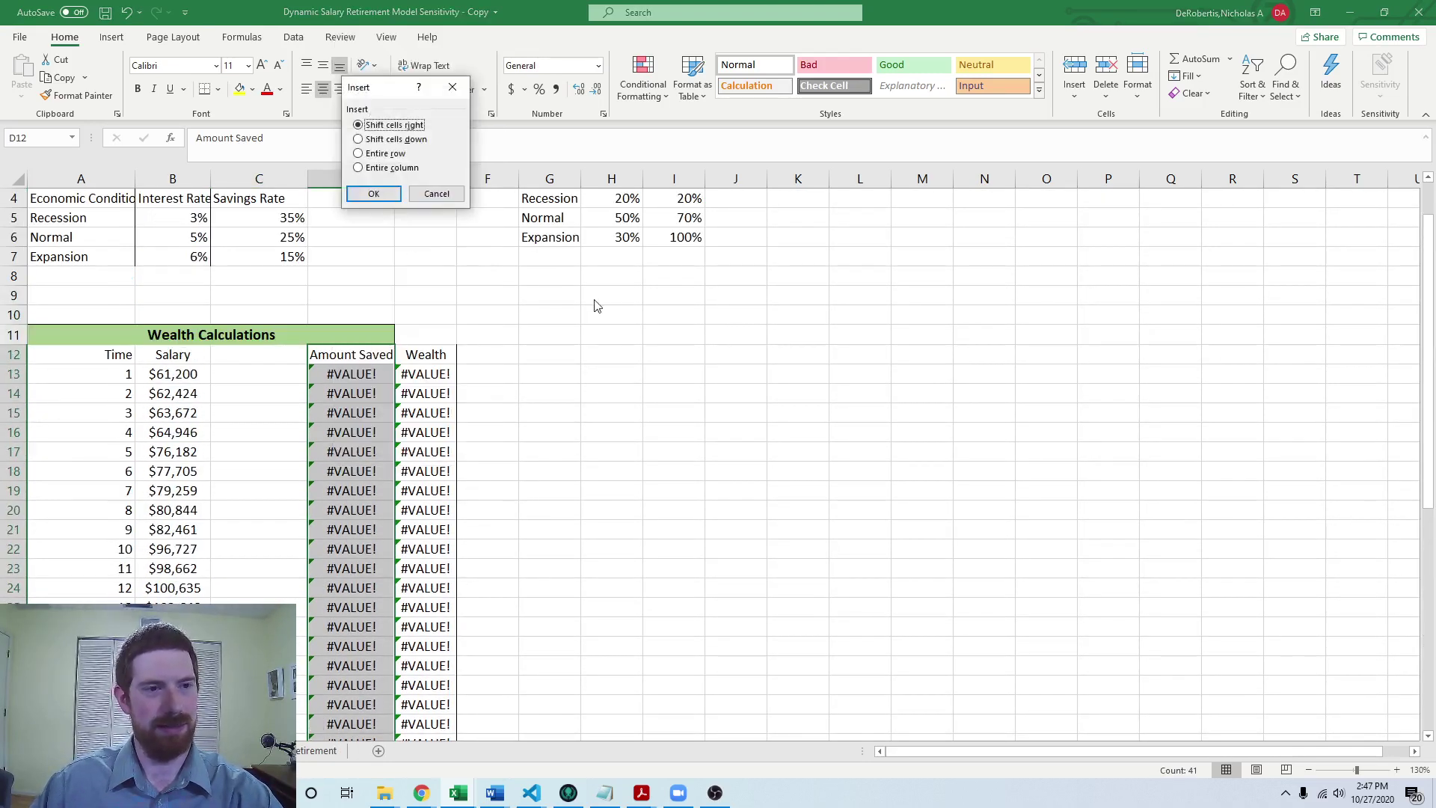
{"action": "left_click", "coordinate": [371, 195]}
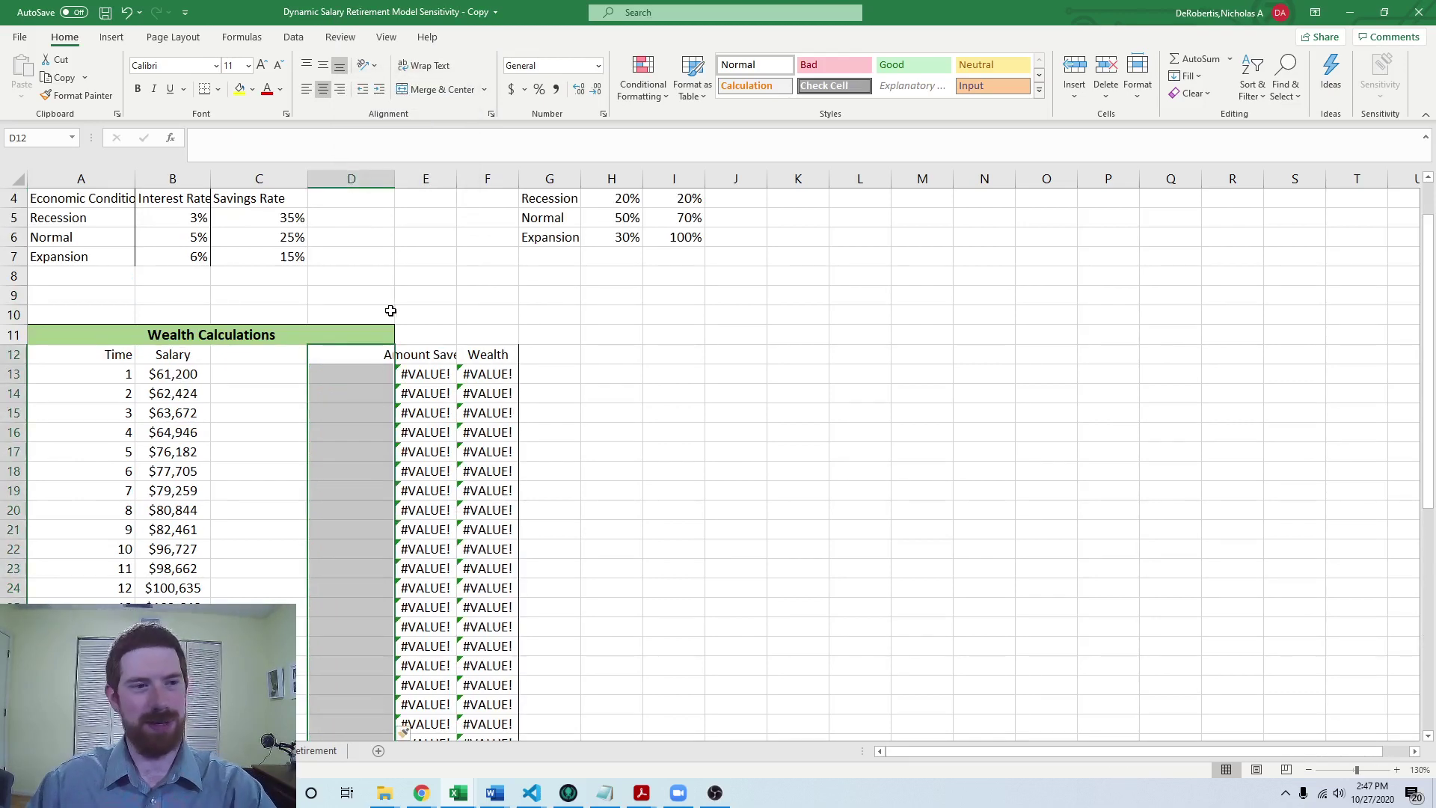
- Insert a third blank column of cells before Amount Saved, starting at E12, shifting the cells right
{"action": "left_click", "coordinate": [415, 353]}
{"action": "key", "text": "ctrl+shift+Down"}
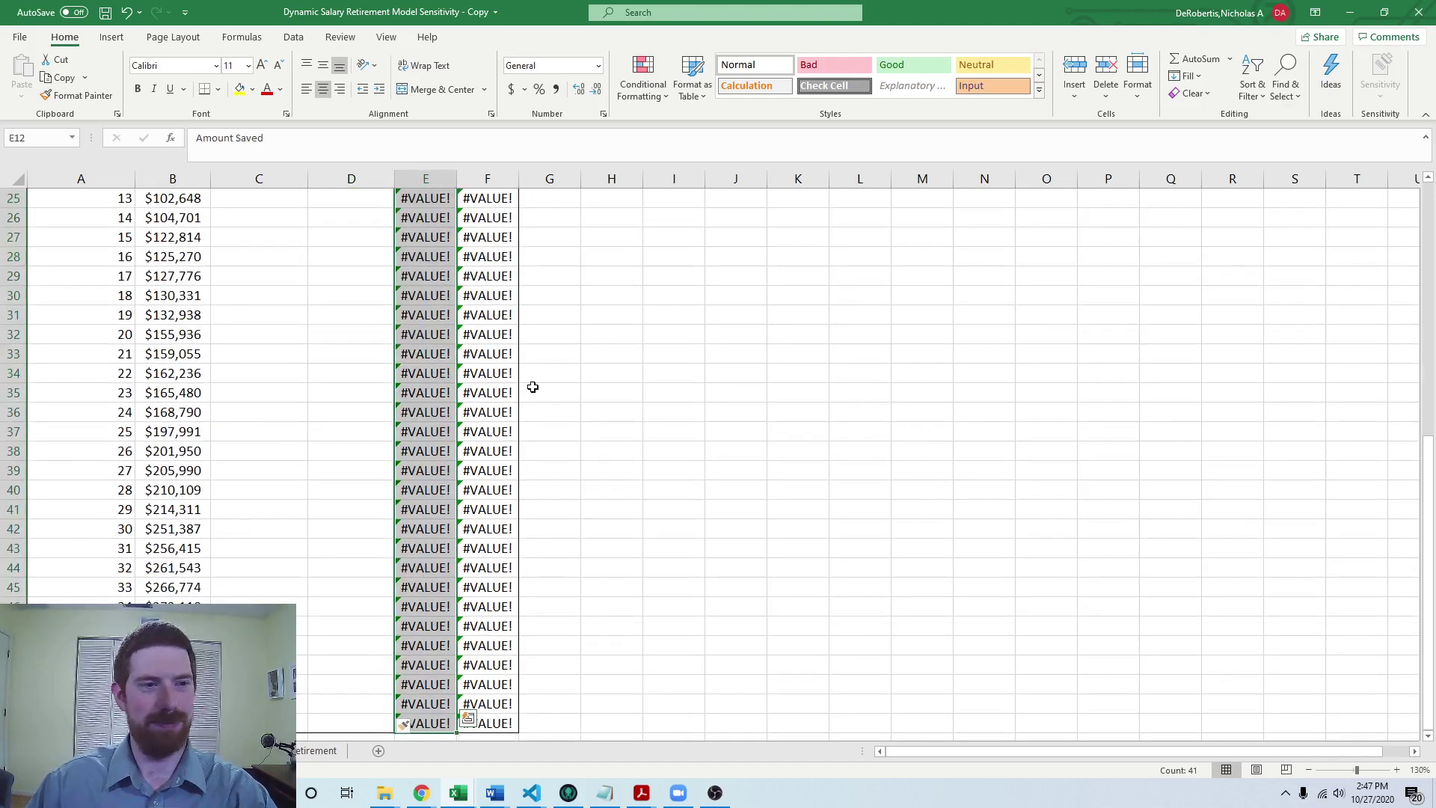
{"action": "scroll", "coordinate": [532, 387], "scroll_direction": "up", "scroll_amount": 8}
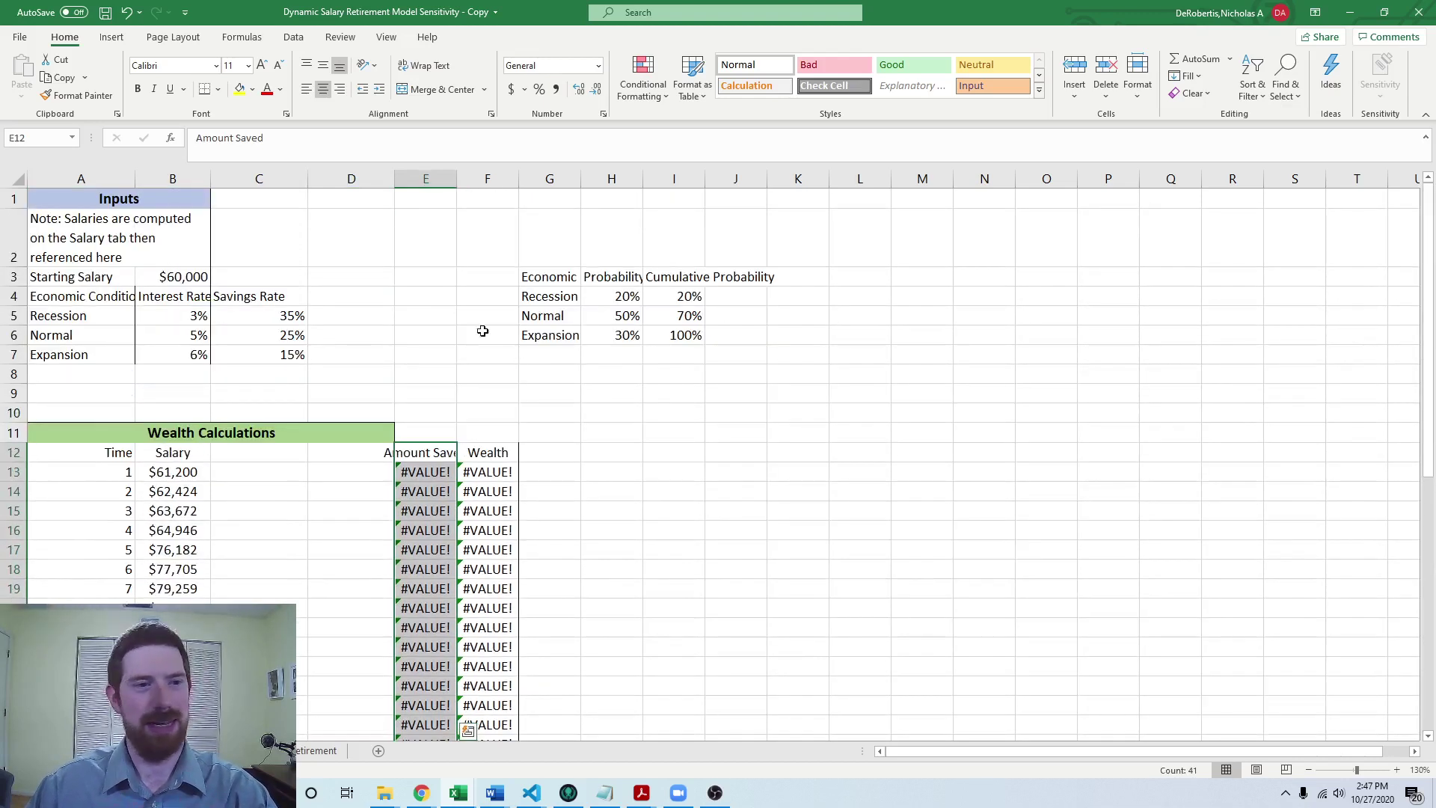
{"action": "right_click", "coordinate": [436, 446]}
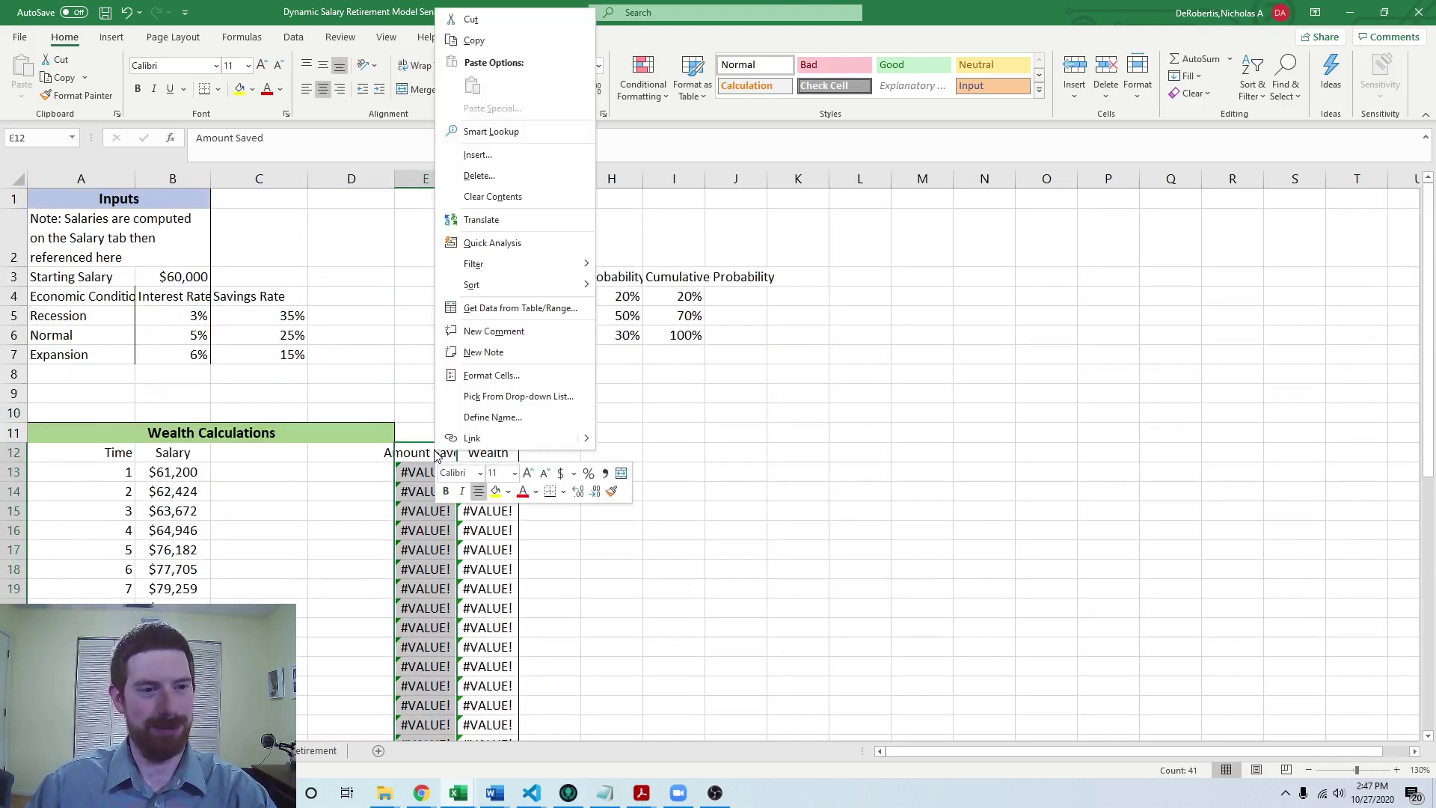
{"action": "left_click", "coordinate": [491, 160]}
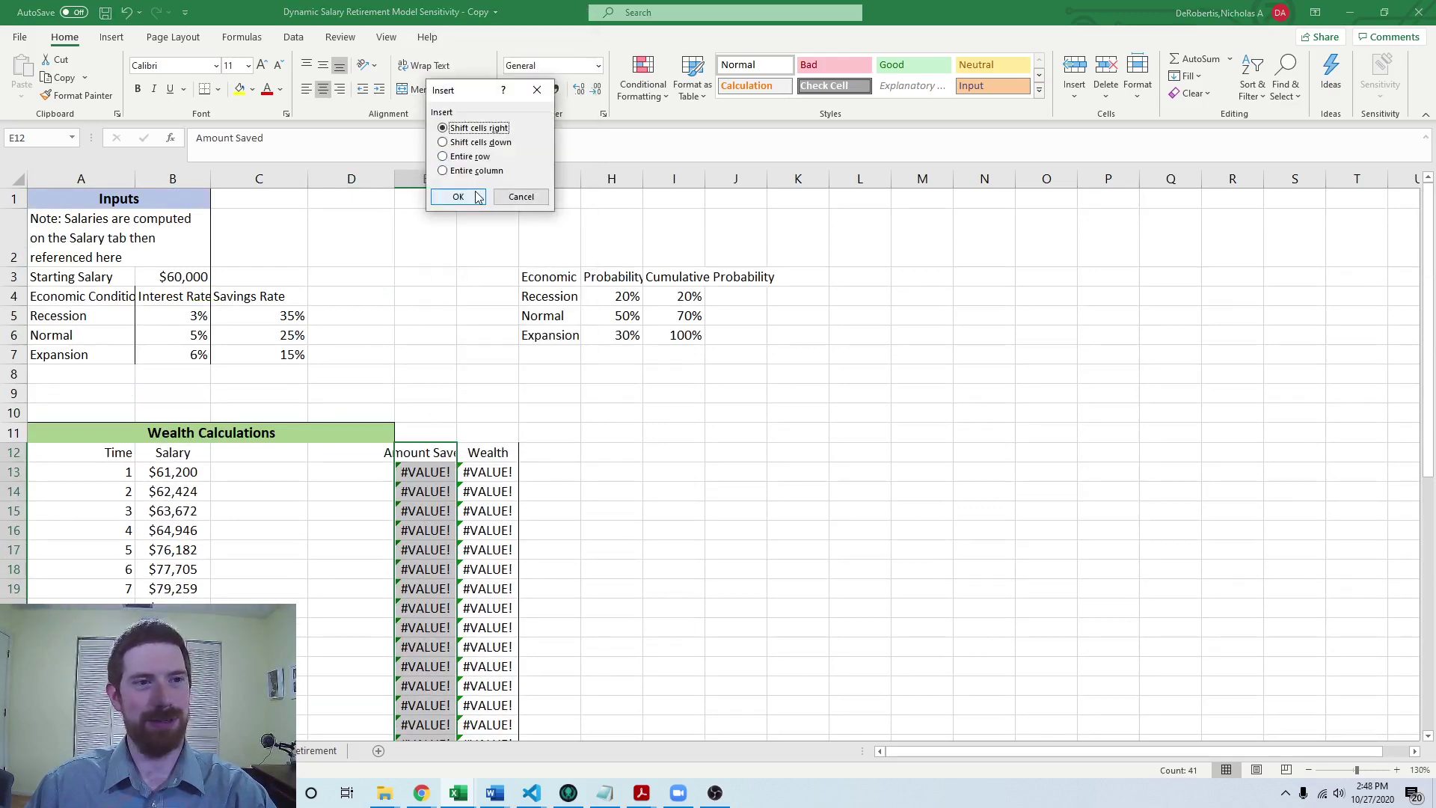
{"action": "left_click", "coordinate": [475, 193]}
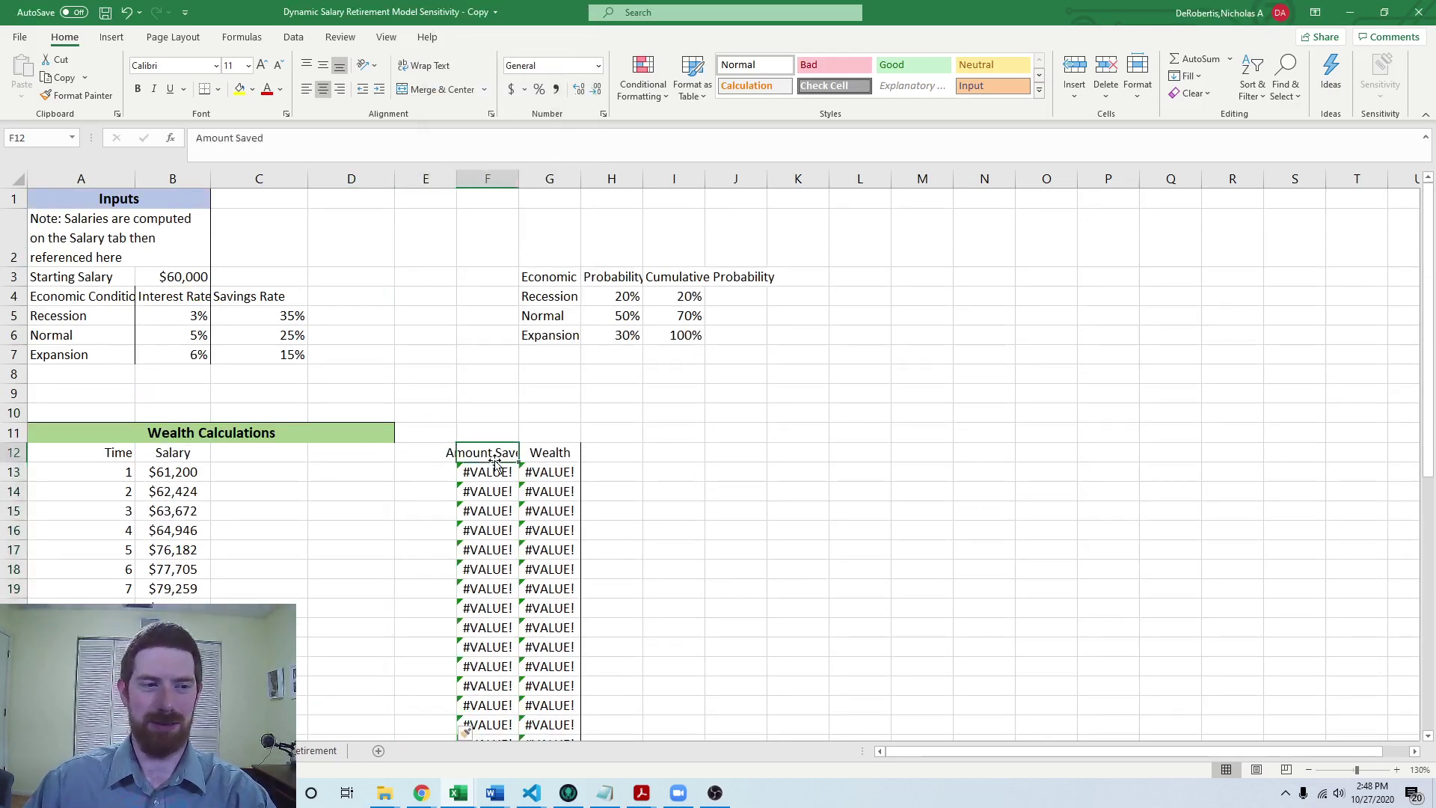
- Insert a fourth blank column of cells before Amount Saved, starting at F12, shifting the cells right
{"action": "left_click_drag", "start_coordinate": [494, 460], "coordinate": [487, 737]}
{"action": "scroll", "coordinate": [487, 523], "scroll_direction": "up", "scroll_amount": 3}
{"action": "right_click", "coordinate": [505, 434]}
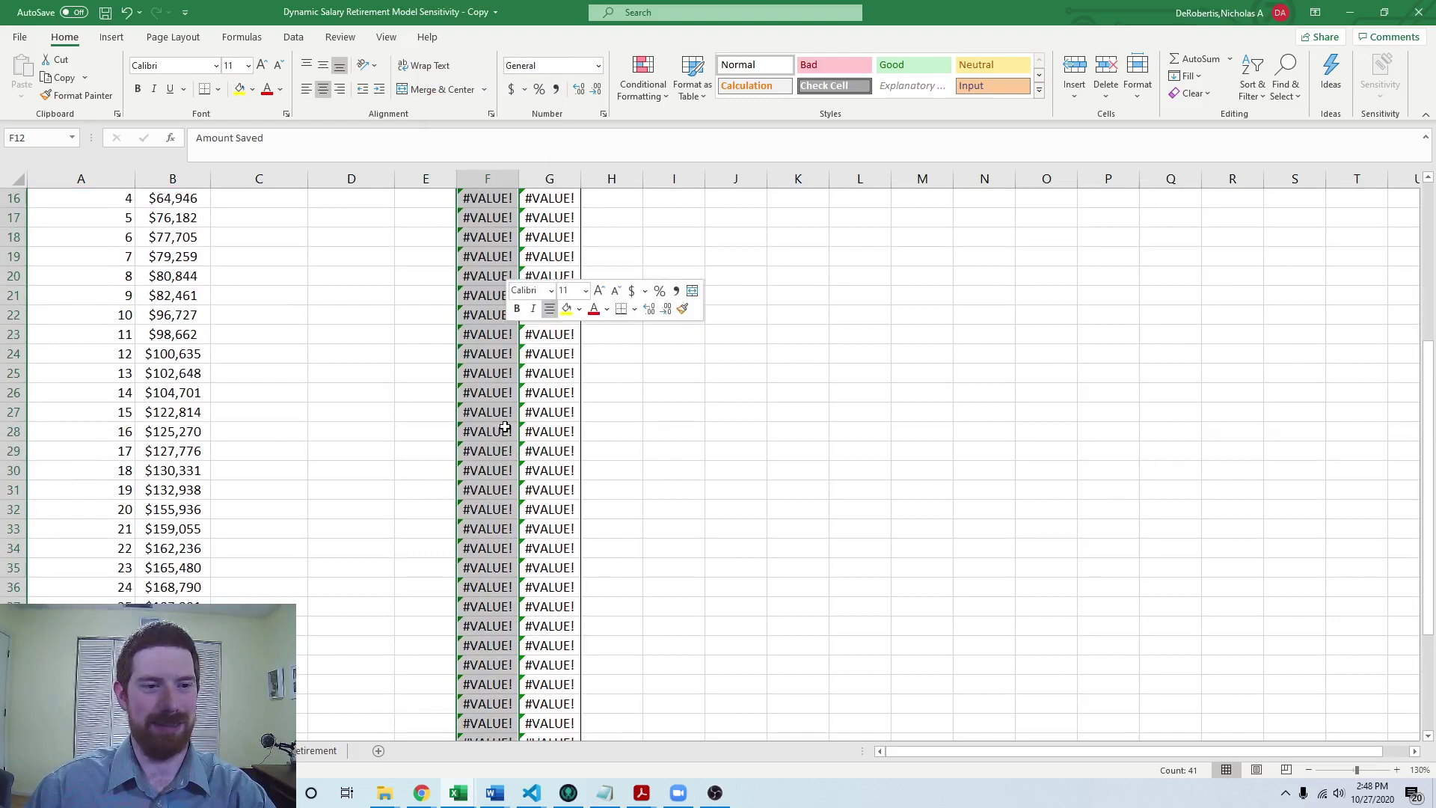
{"action": "left_click", "coordinate": [548, 480]}
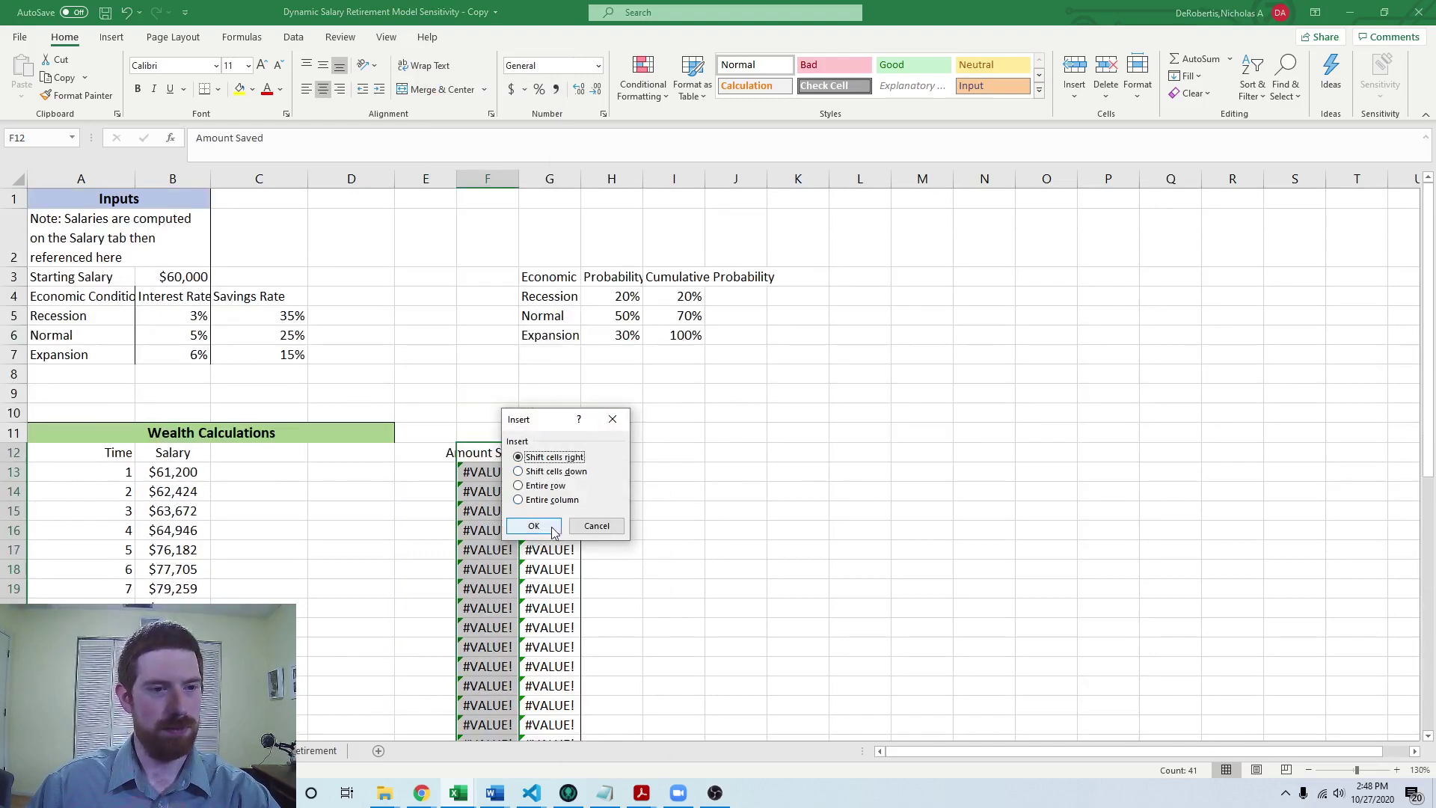
{"action": "left_click", "coordinate": [534, 526]}
- Add the column header "Drawn Probability" in C12 of the Wealth Calculations table
{"action": "left_click", "coordinate": [318, 509]}
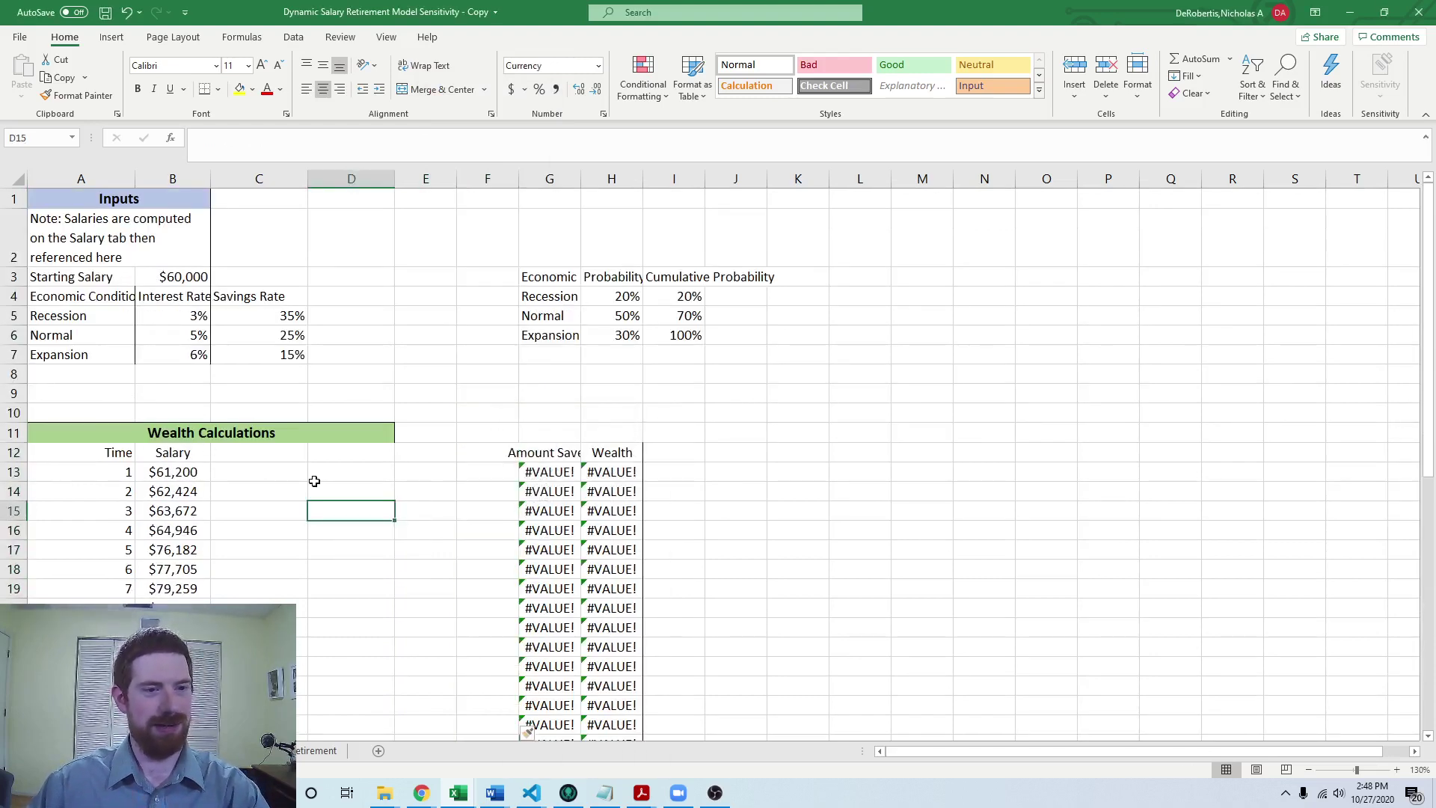
{"action": "left_click", "coordinate": [240, 450]}
{"action": "type", "text": "D"}
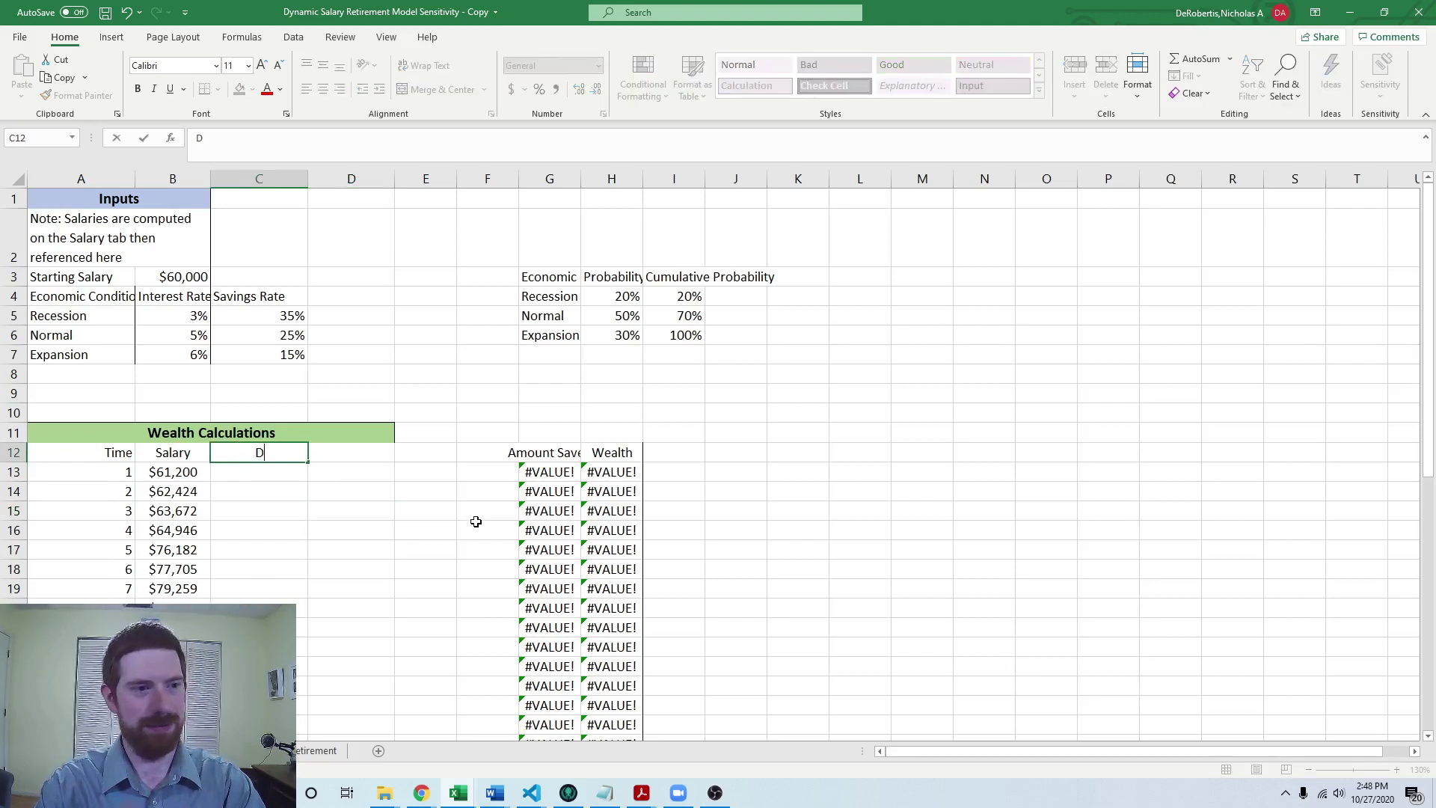
{"action": "type", "text": "rawn Prob"}
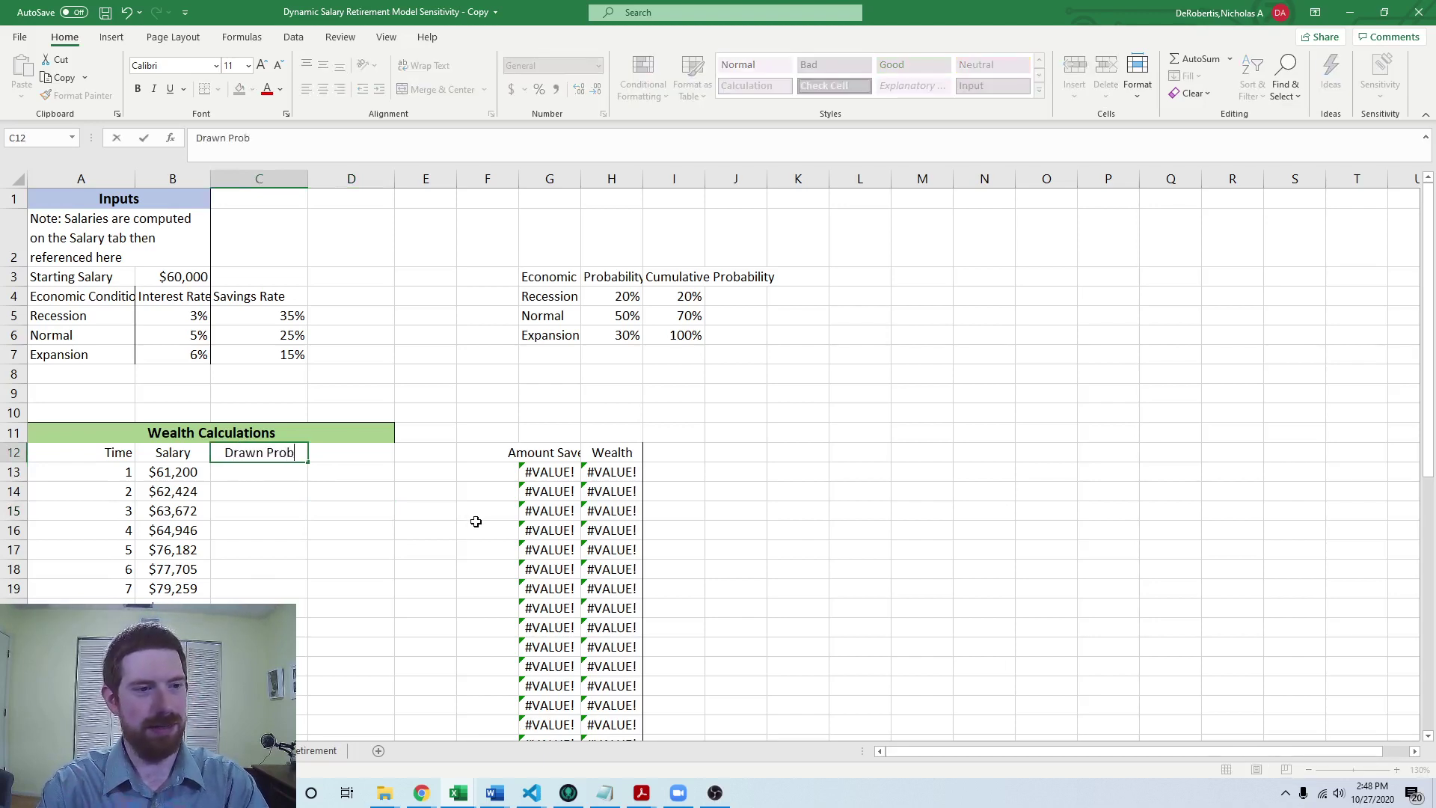
{"action": "type", "text": "ability"}
{"action": "key", "text": "Tab"}
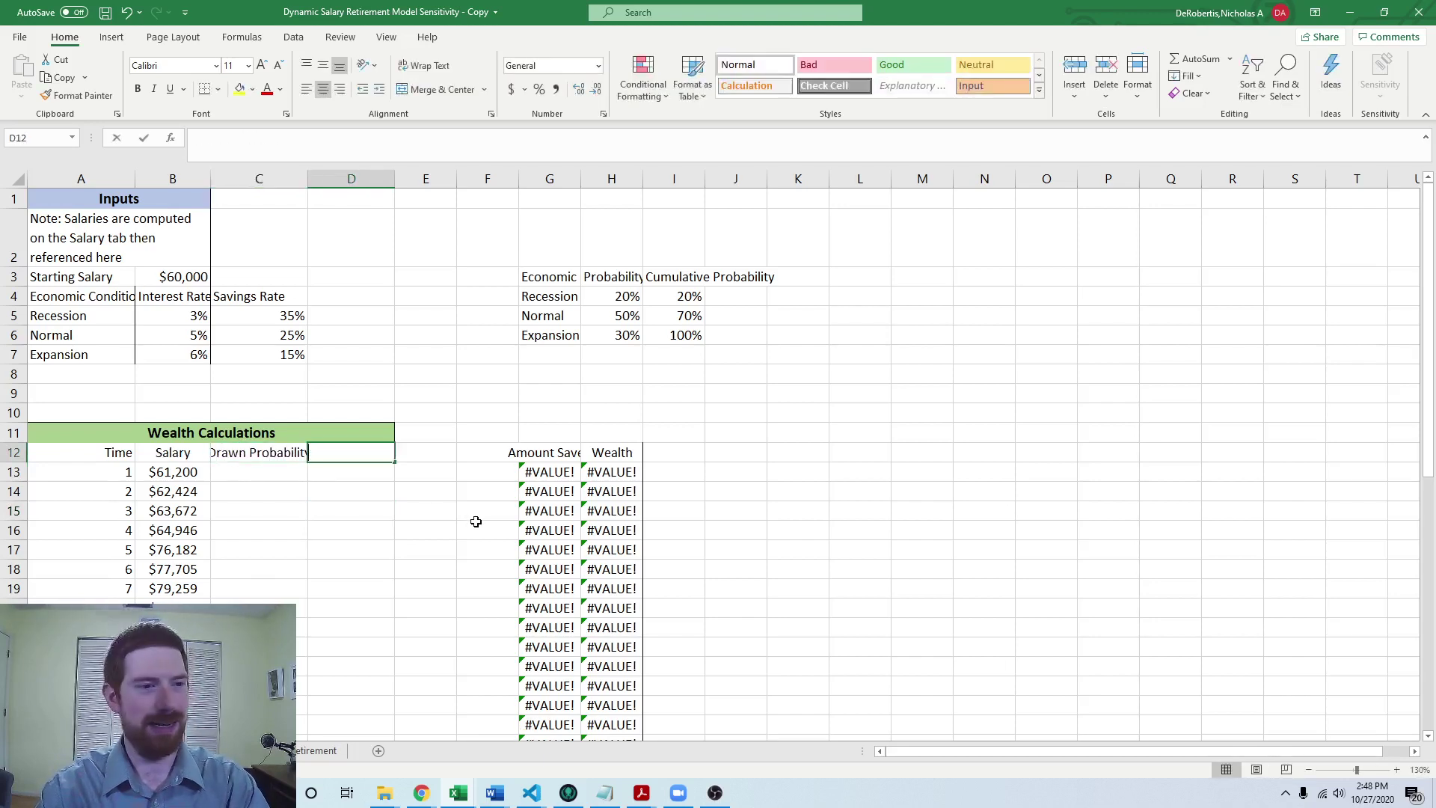
- Add the column header "Economic Case" in D12
{"action": "type", "text": "Economic"}
{"action": "key", "text": "BackSpace"}
{"action": "key", "text": "BackSpace"}
{"action": "key", "text": "BackSpace"}
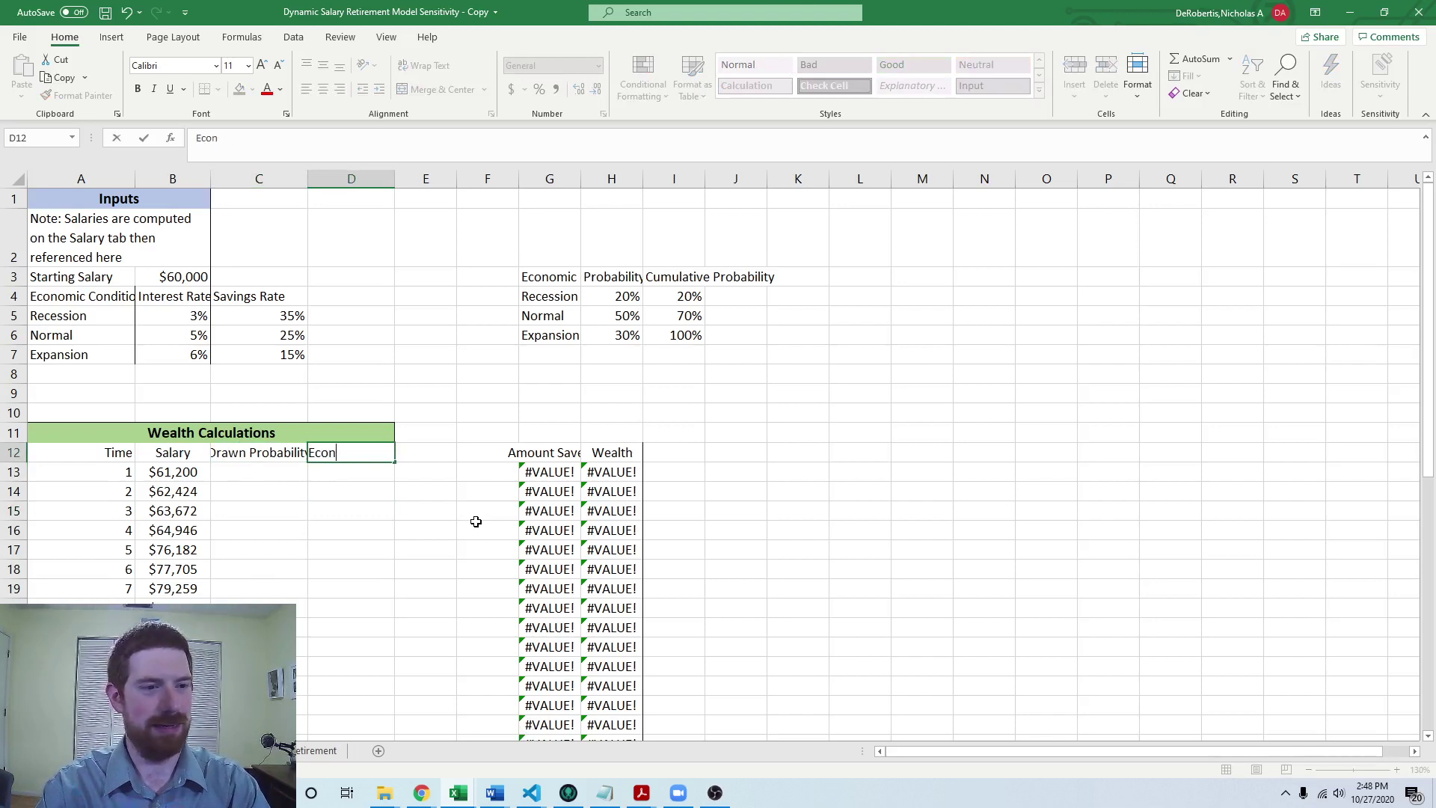
{"action": "type", "text": "mic Case"}
{"action": "key", "text": "Tab"}
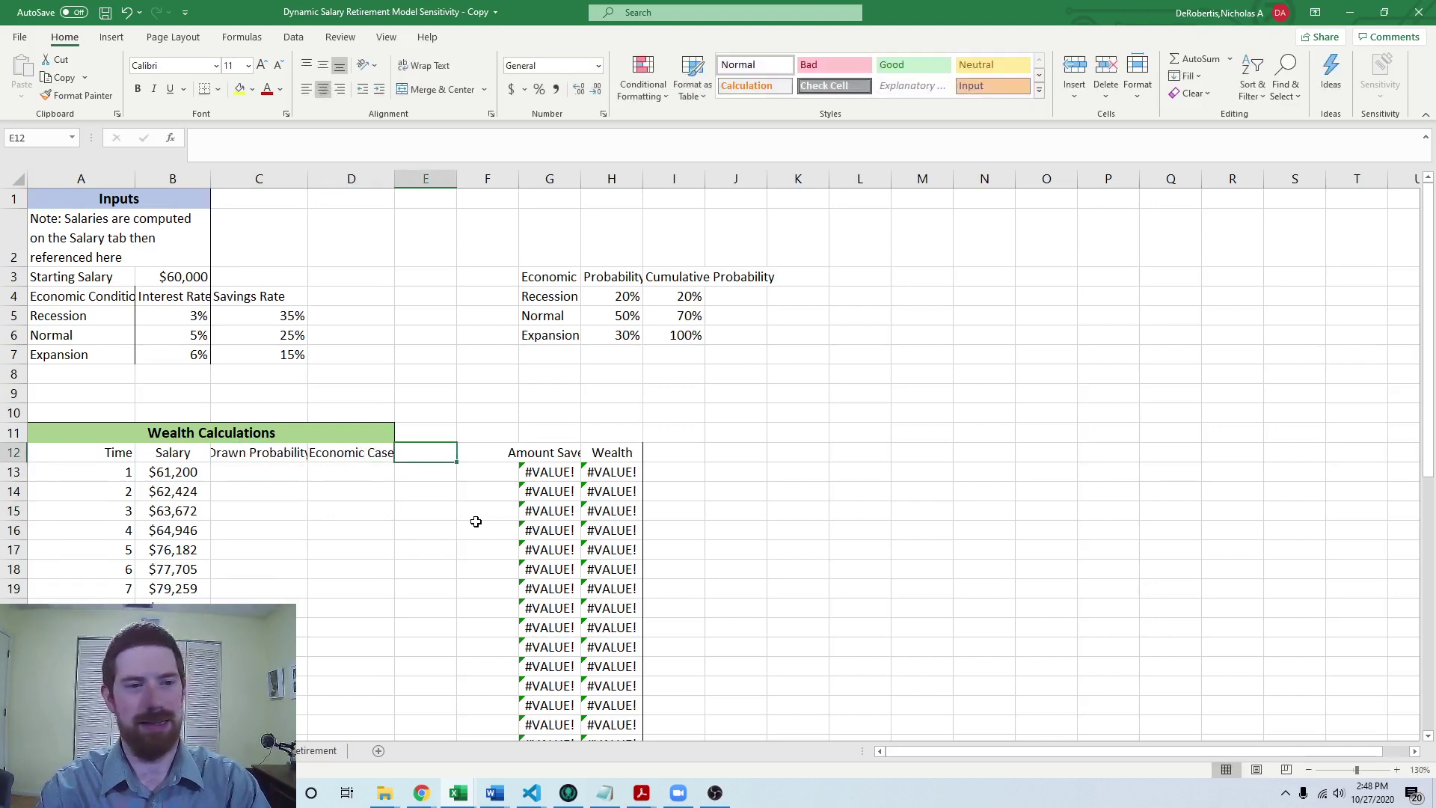
- Add the column headers "Interest Rate" in E12 and "Savings Rate" in F12
{"action": "type", "text": "Interest "}
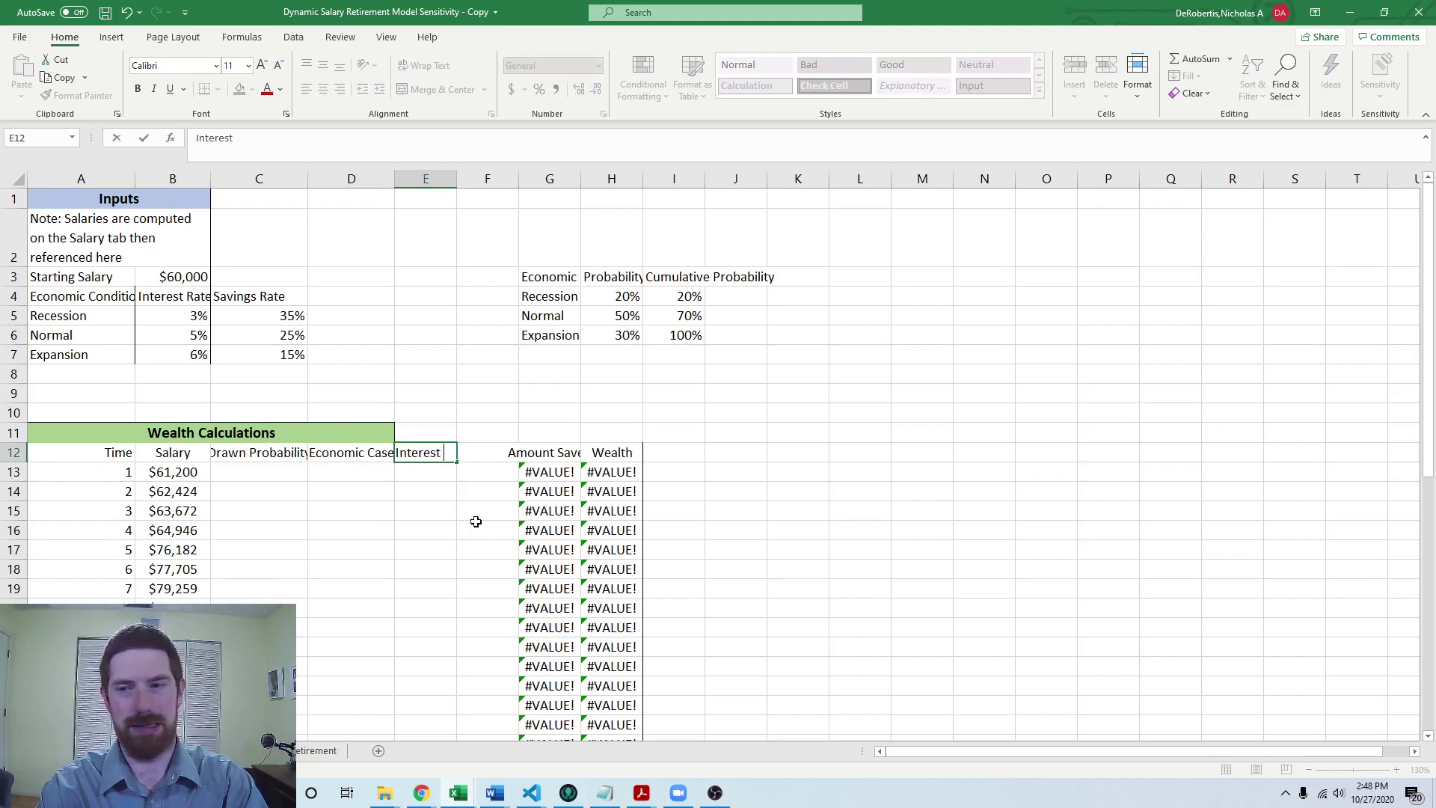
{"action": "type", "text": "Rate"}
{"action": "key", "text": "Tab"}
{"action": "type", "text": "Savings R"}
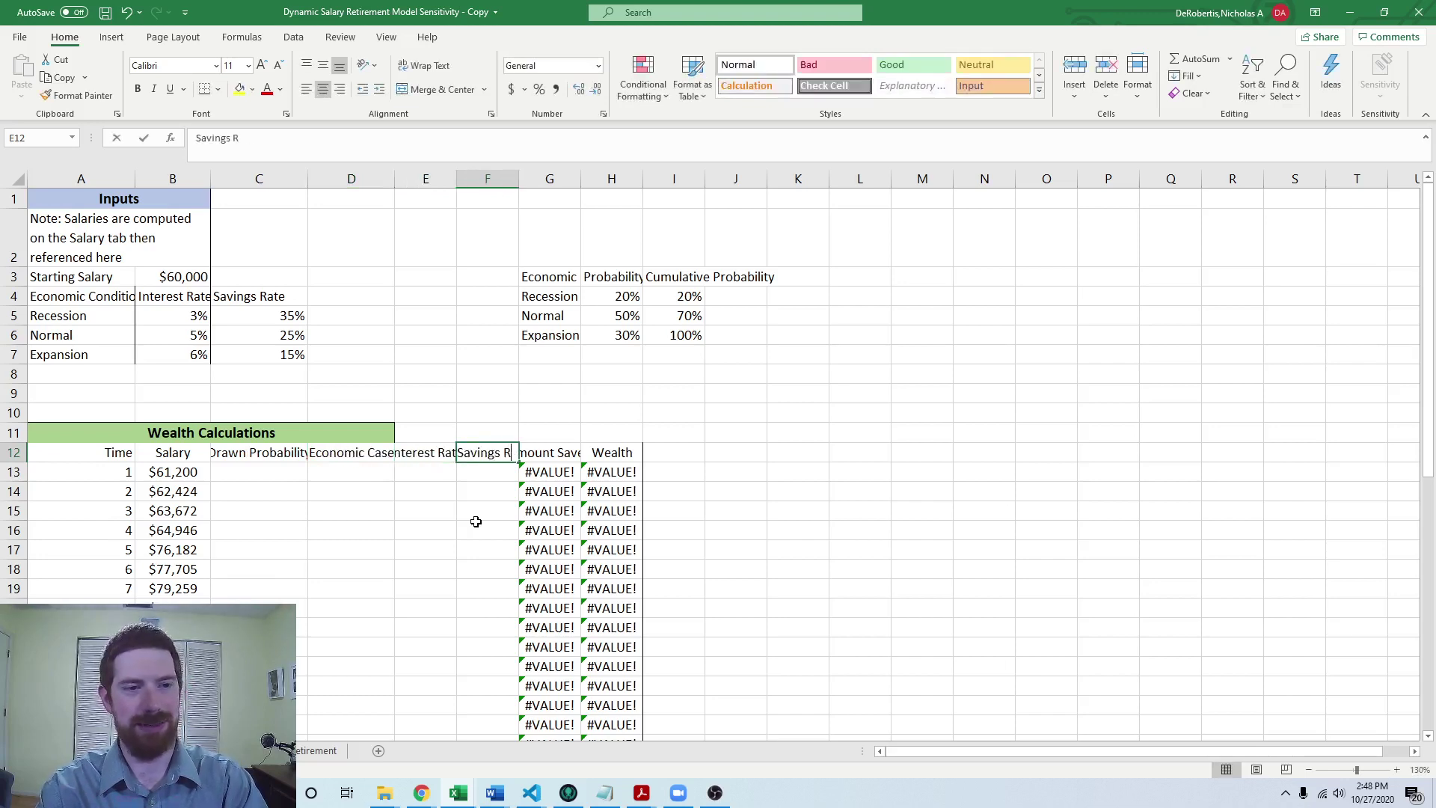
{"action": "type", "text": "ate"}
{"action": "key", "text": "Return"}
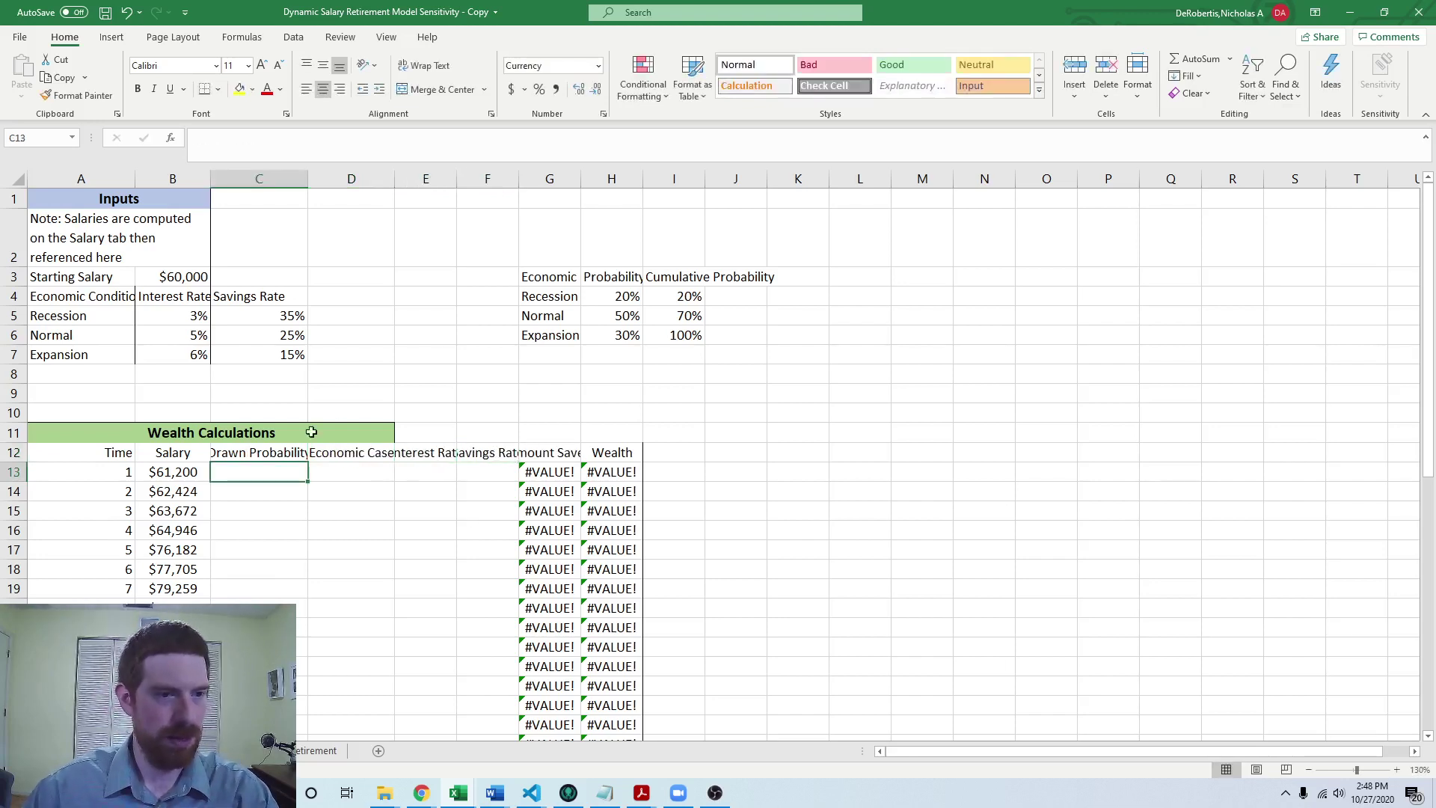
- Wrap the text of the four new column headers in C12:F12
{"action": "left_click_drag", "start_coordinate": [261, 453], "coordinate": [479, 451]}
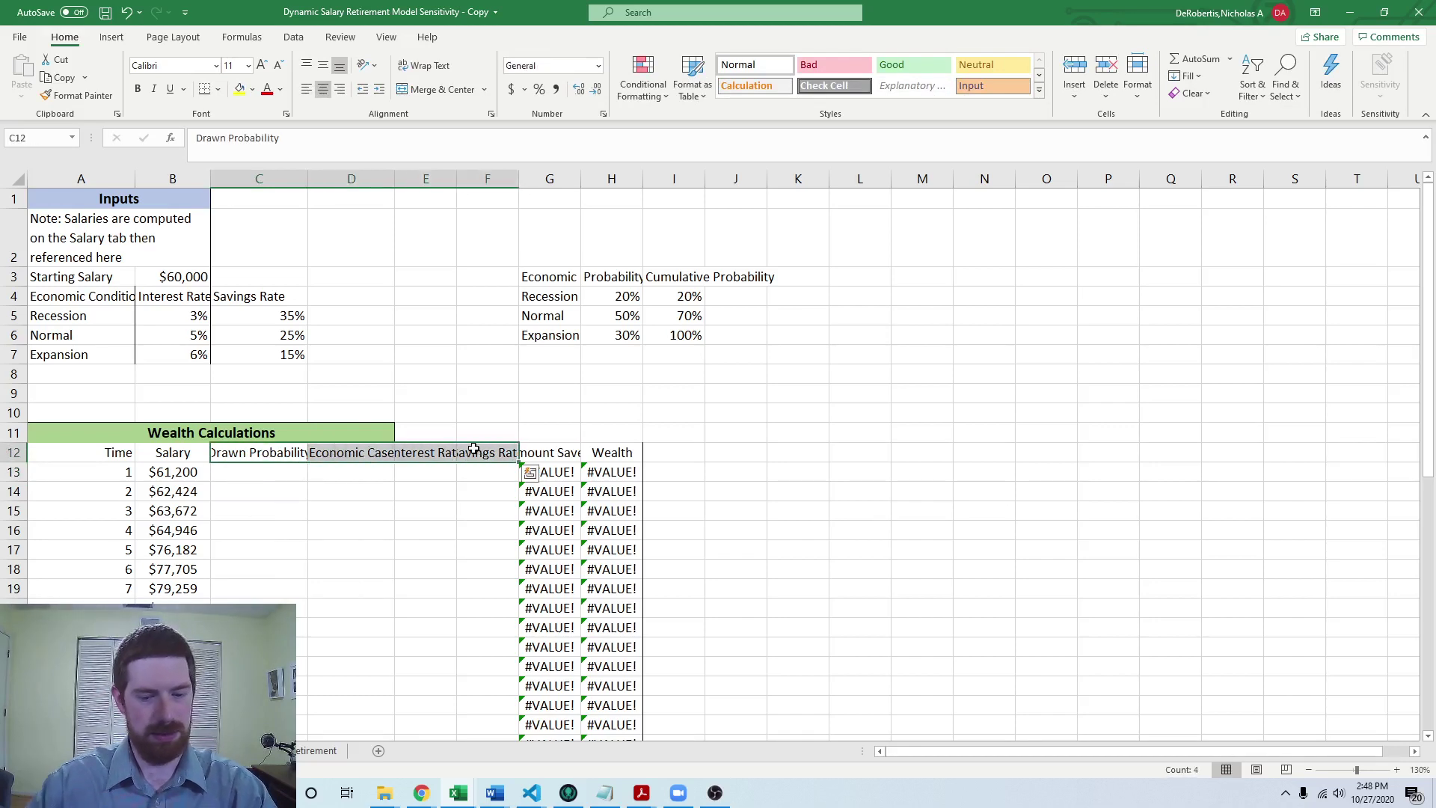
{"action": "key", "text": "alt+h"}
{"action": "key", "text": "w"}
{"action": "left_click", "coordinate": [417, 564]}
- Enter =RAND() in the first Drawn Probability cell, C13
{"action": "left_click", "coordinate": [251, 491]}
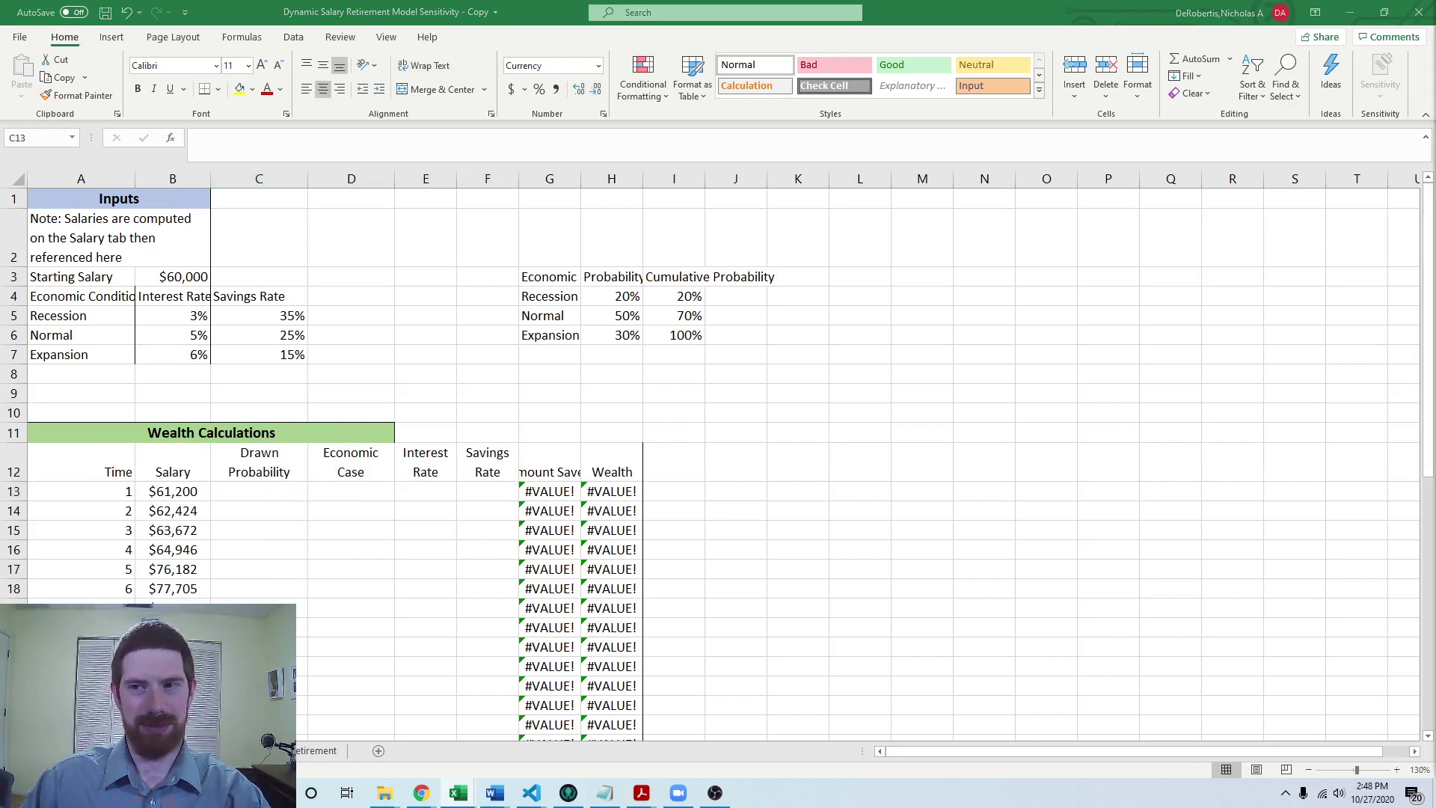
{"action": "left_click", "coordinate": [226, 491]}
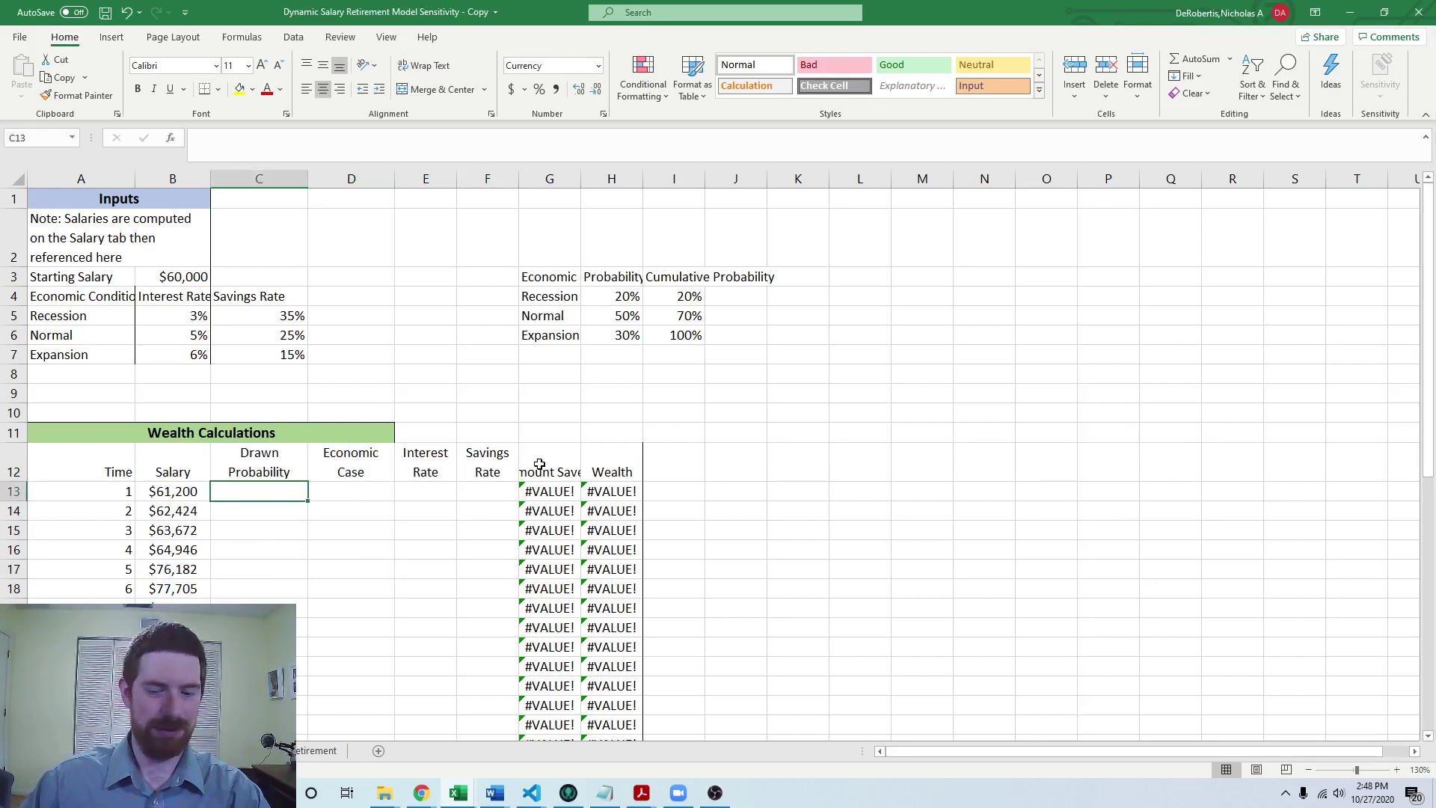
{"action": "type", "text": "=rand()"}
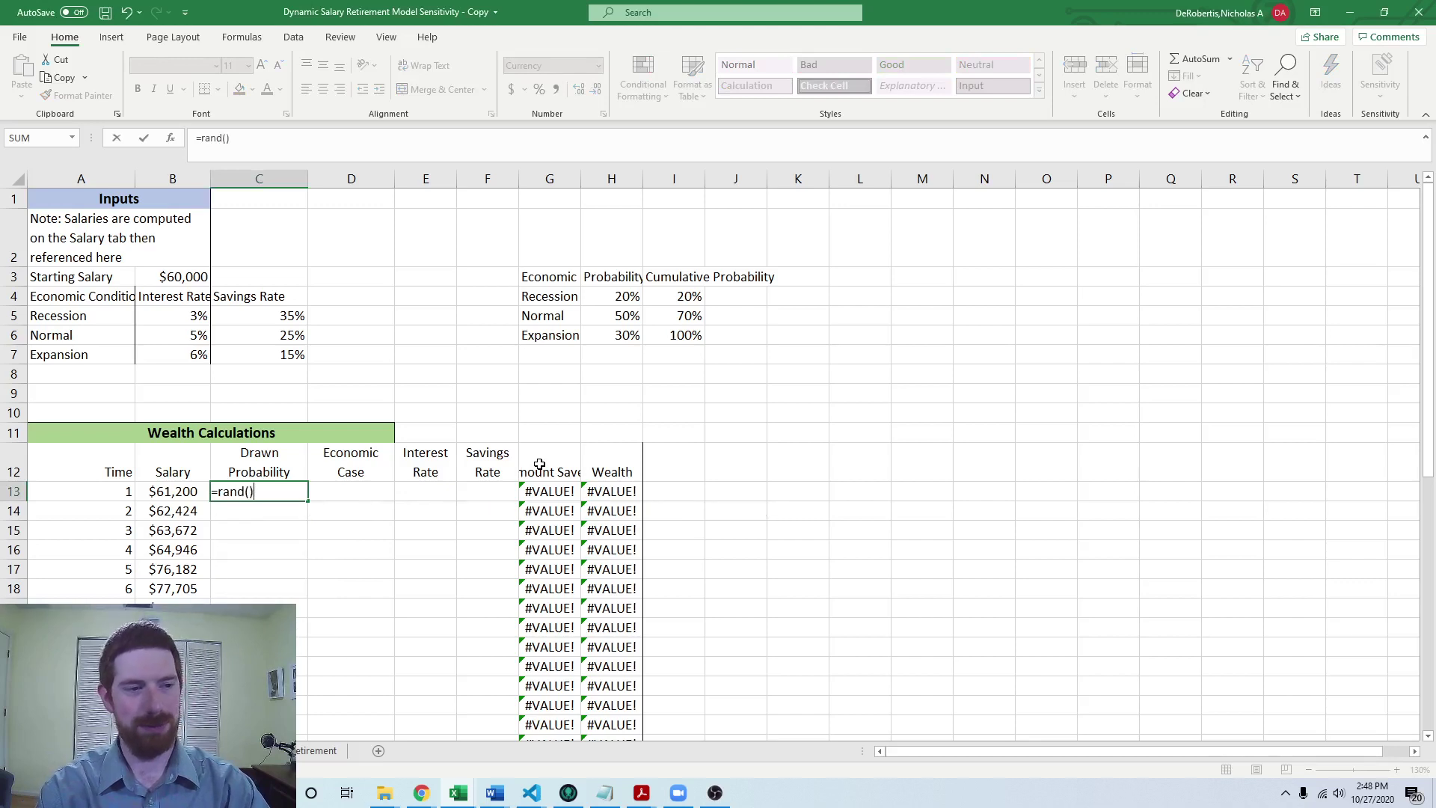
{"action": "key", "text": "Return"}
- Change the number format of the drawn probability in C13 to General
{"action": "left_click", "coordinate": [270, 491]}
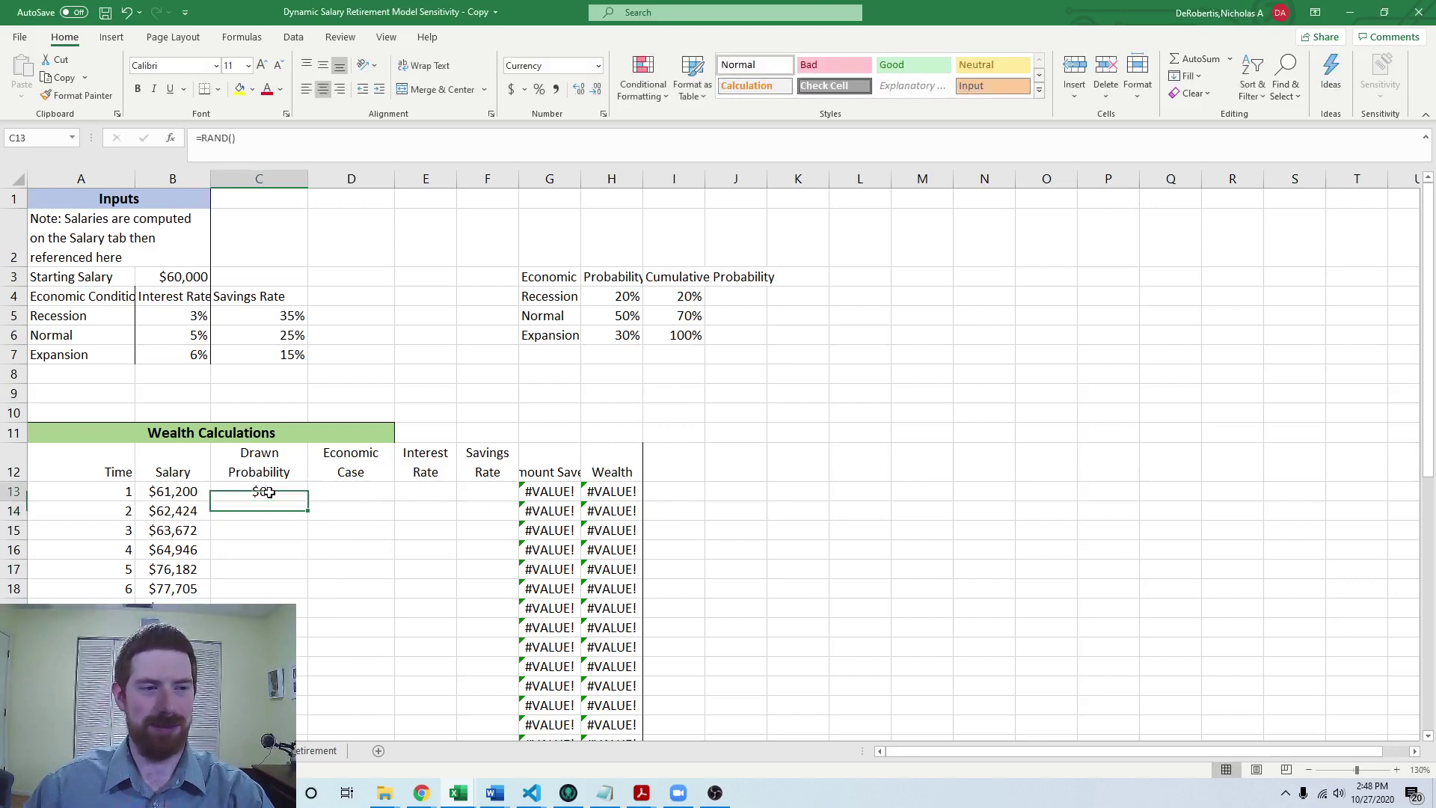
{"action": "left_click", "coordinate": [598, 66]}
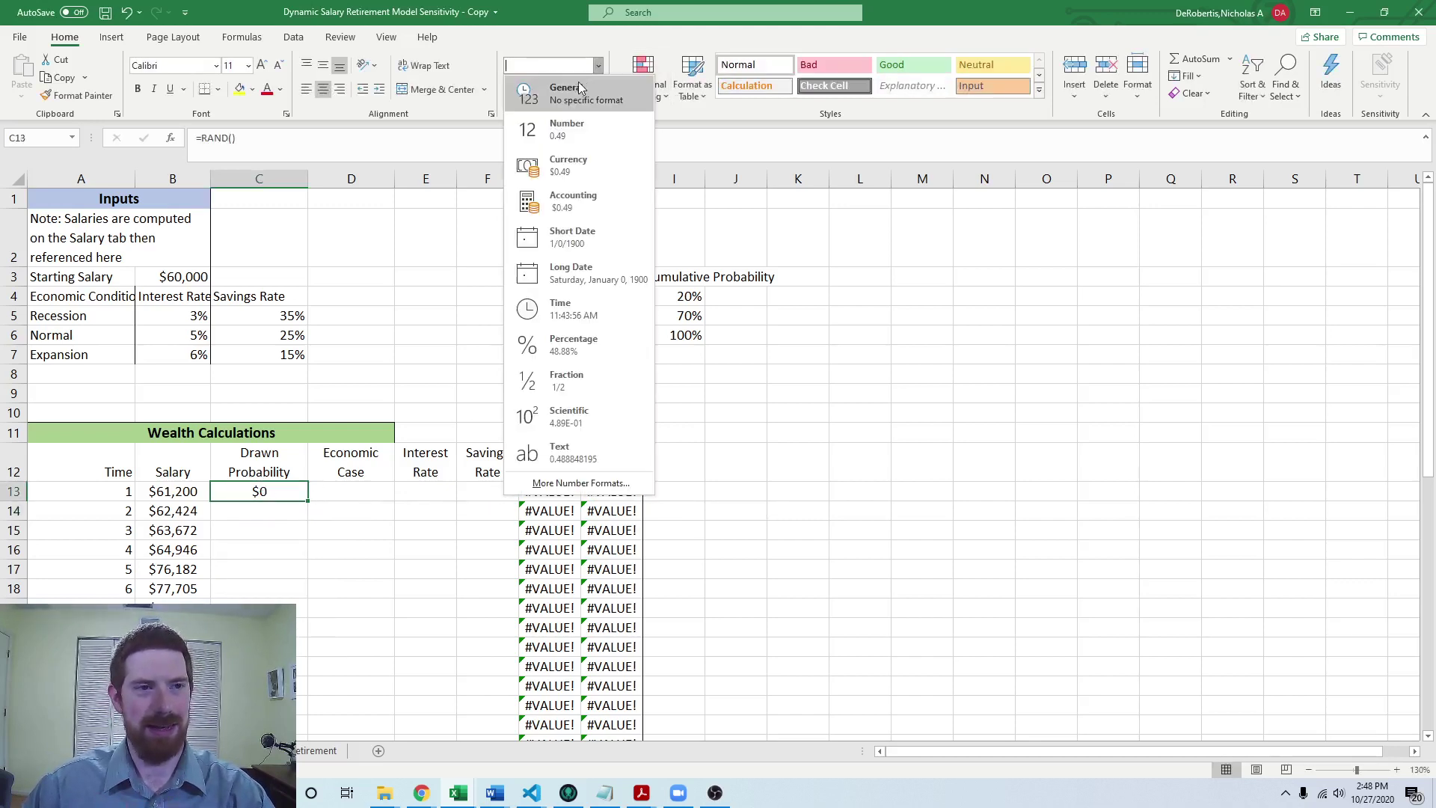
{"action": "left_click", "coordinate": [368, 615]}
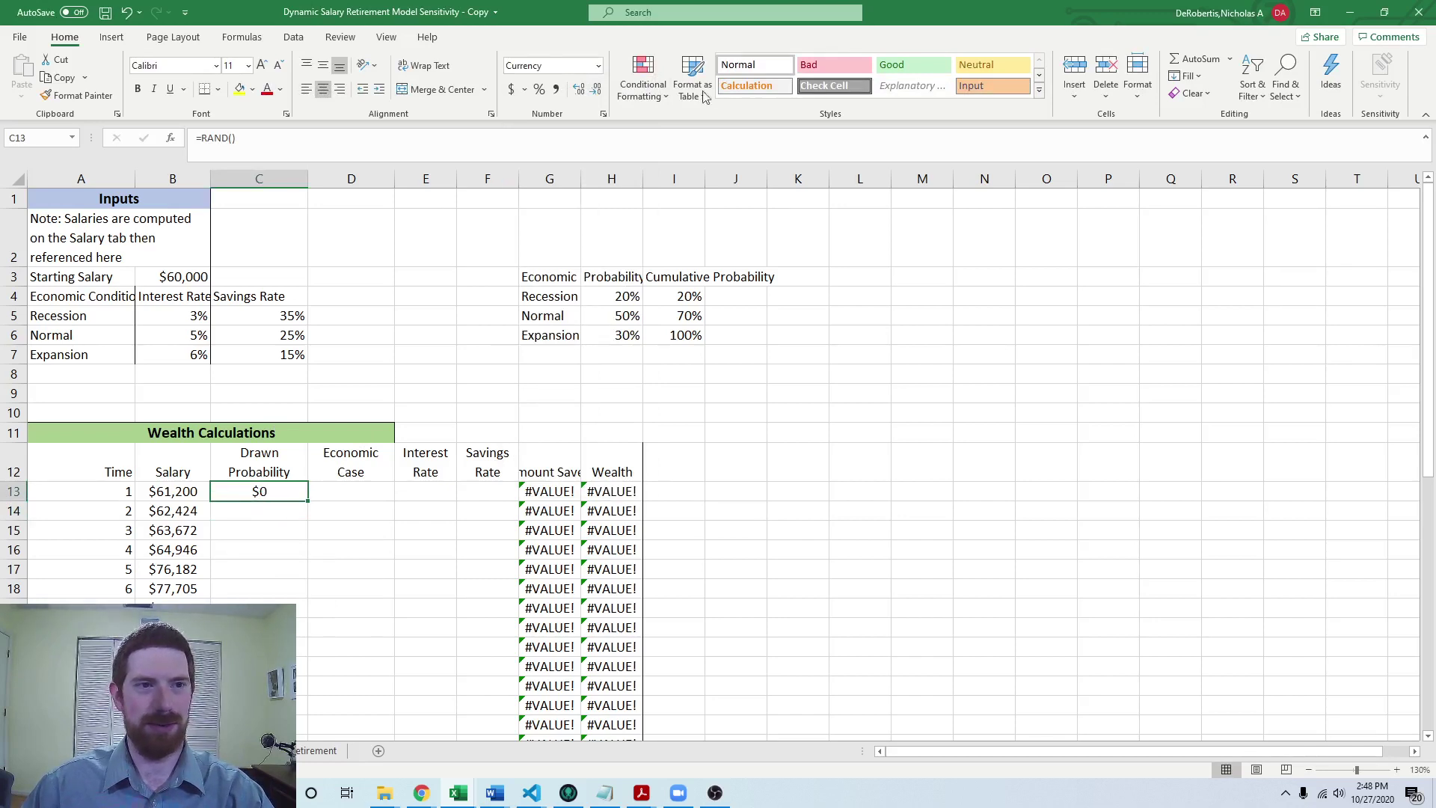
{"action": "left_click", "coordinate": [599, 66]}
{"action": "left_click", "coordinate": [588, 86]}
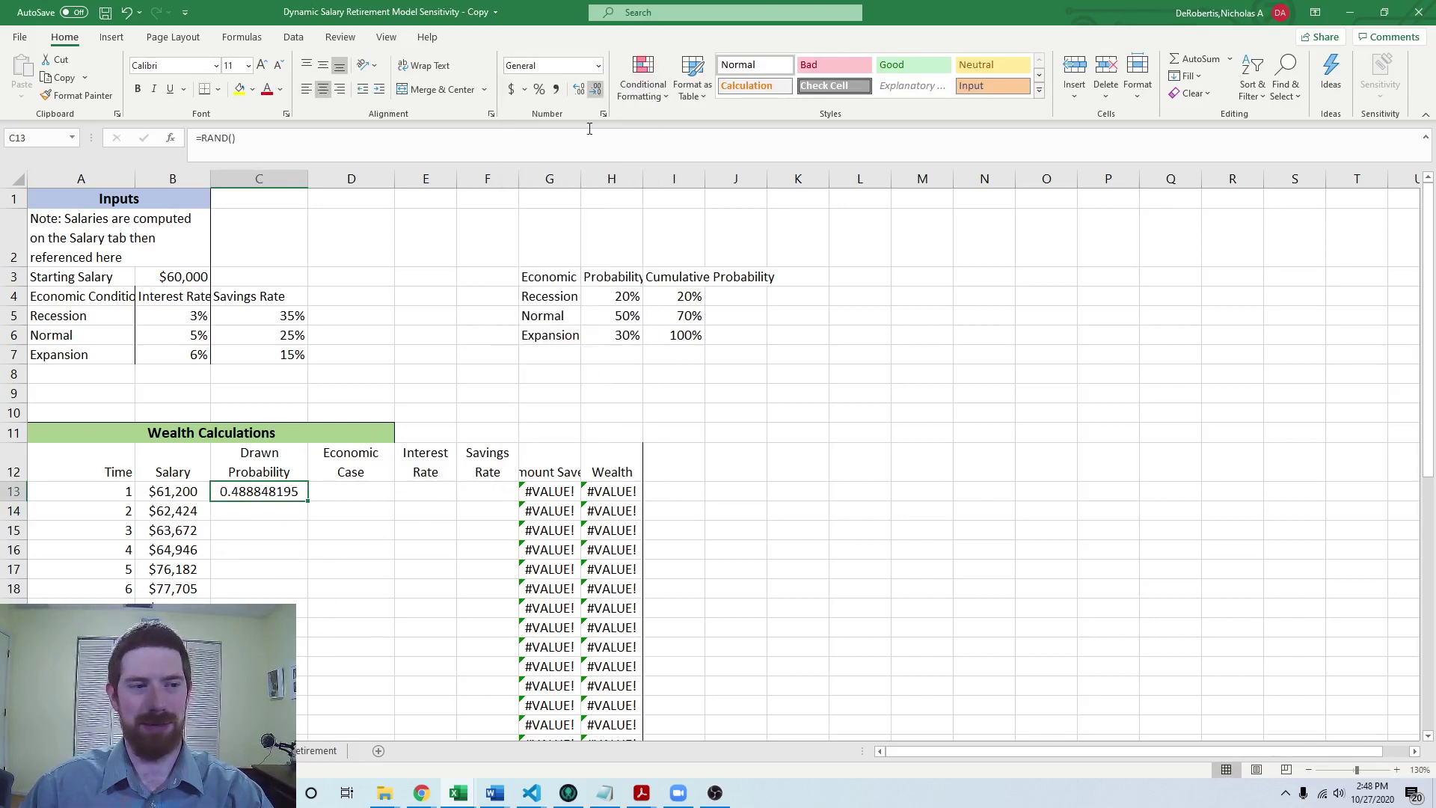
{"action": "left_click", "coordinate": [426, 606]}
{"action": "left_click", "coordinate": [254, 492]}
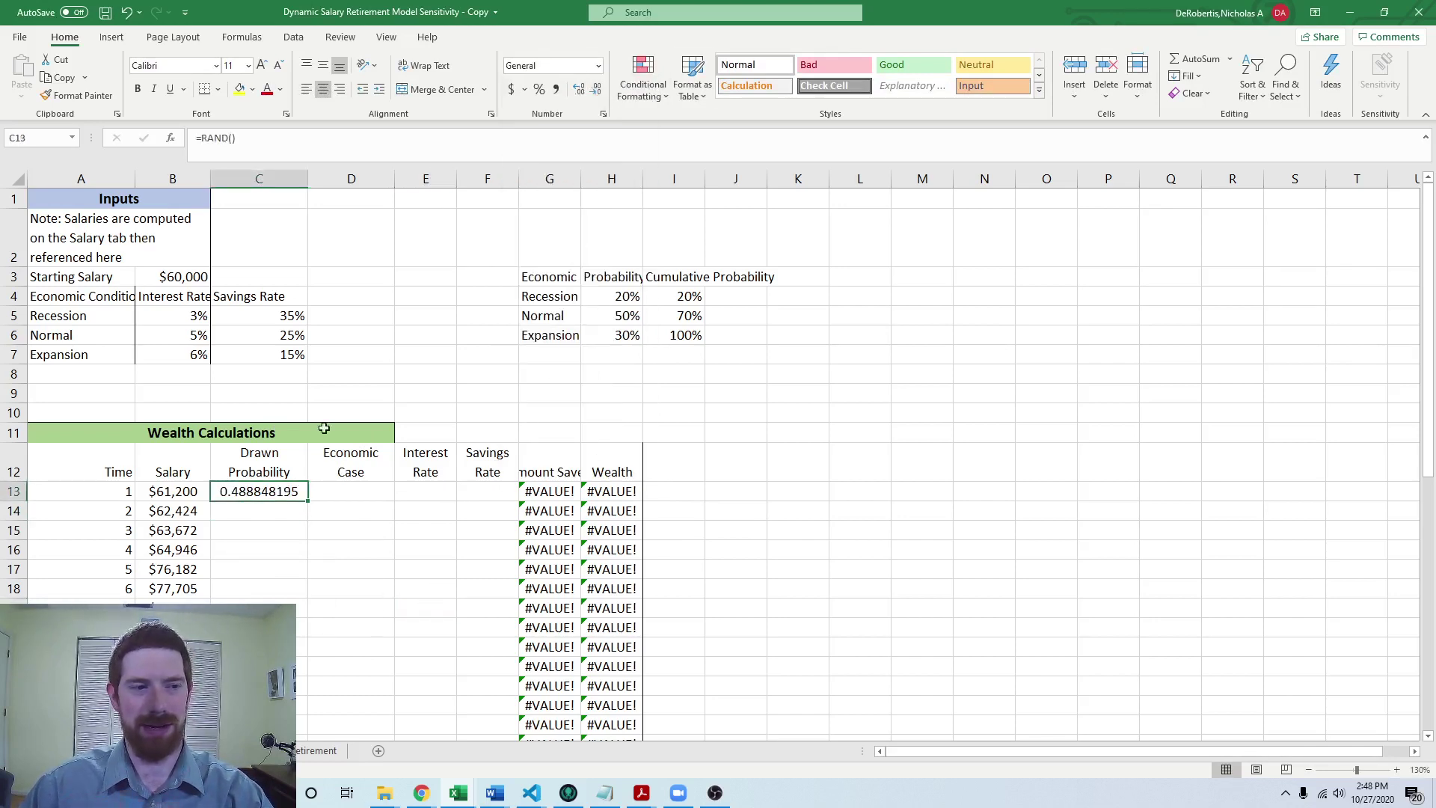
- Reduce the drawn probability in C13 to one decimal place and fill its formula down the column
{"action": "left_click", "coordinate": [596, 89]}
{"action": "left_click", "coordinate": [596, 89]}
{"action": "left_click", "coordinate": [596, 89]}
{"action": "left_click", "coordinate": [596, 89]}
{"action": "left_click", "coordinate": [596, 89]}
{"action": "left_click", "coordinate": [596, 89]}
{"action": "left_click", "coordinate": [596, 89]}
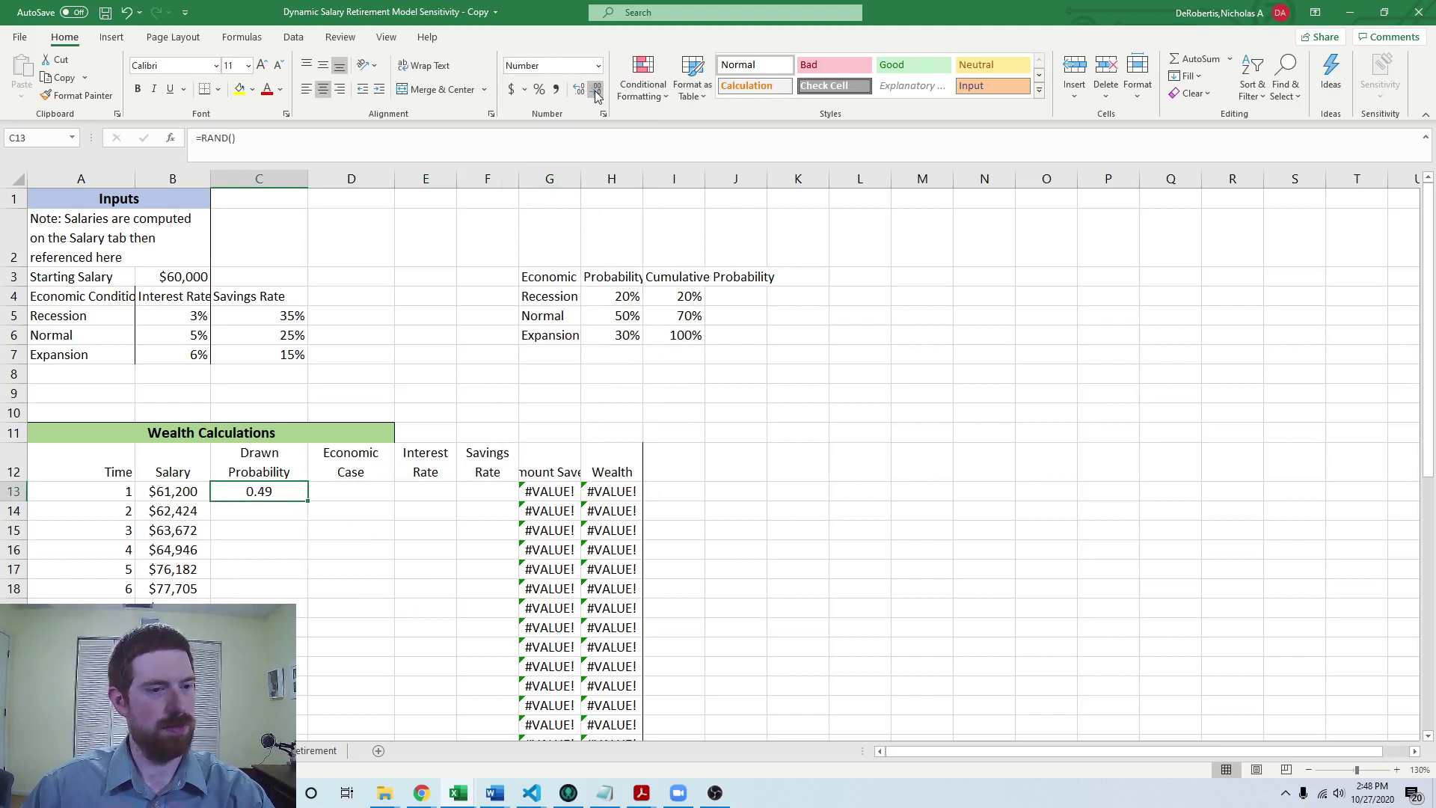
{"action": "left_click", "coordinate": [596, 89]}
{"action": "double_click", "coordinate": [307, 500]}
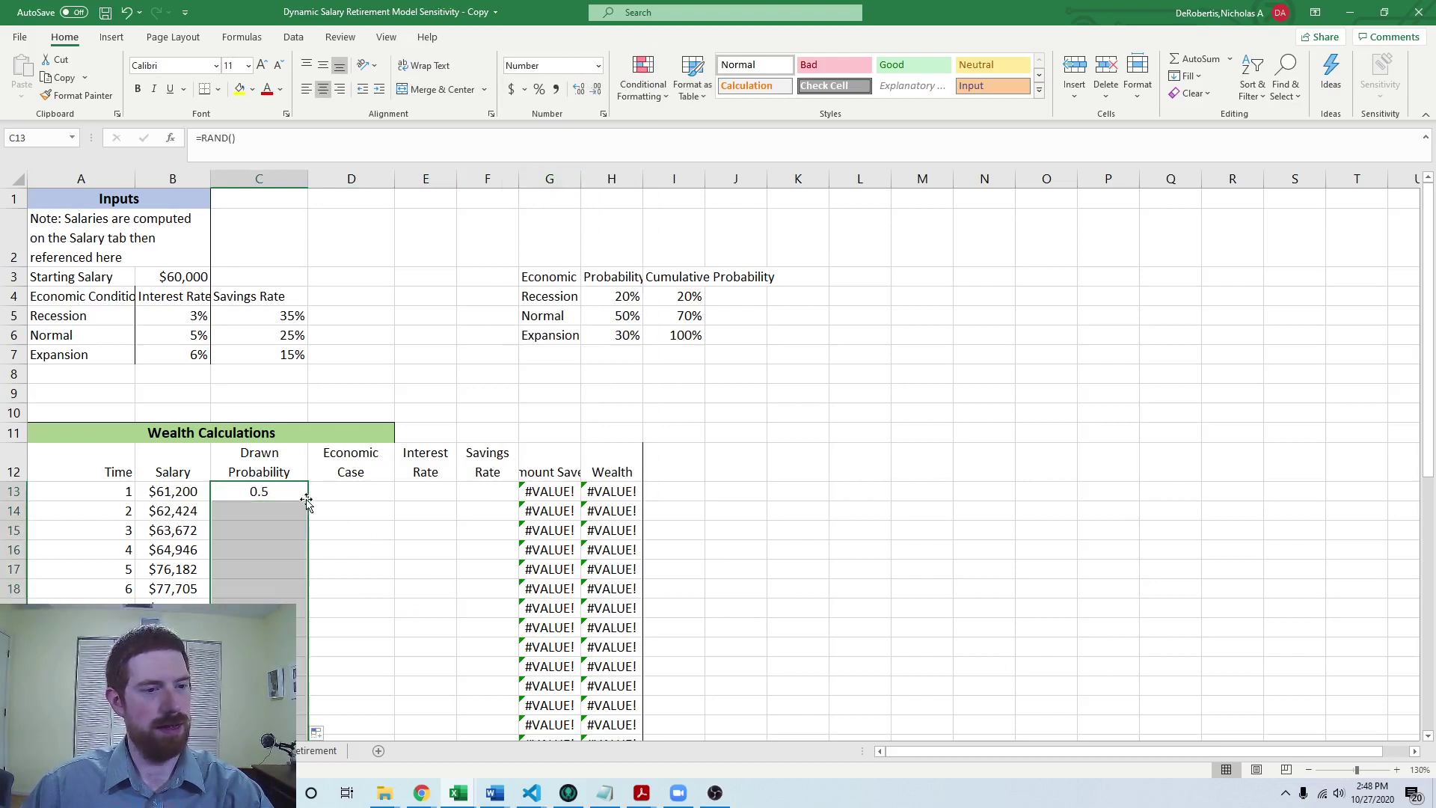
- Start an IF formula in the first Economic Case cell, D13
{"action": "left_click", "coordinate": [369, 490]}
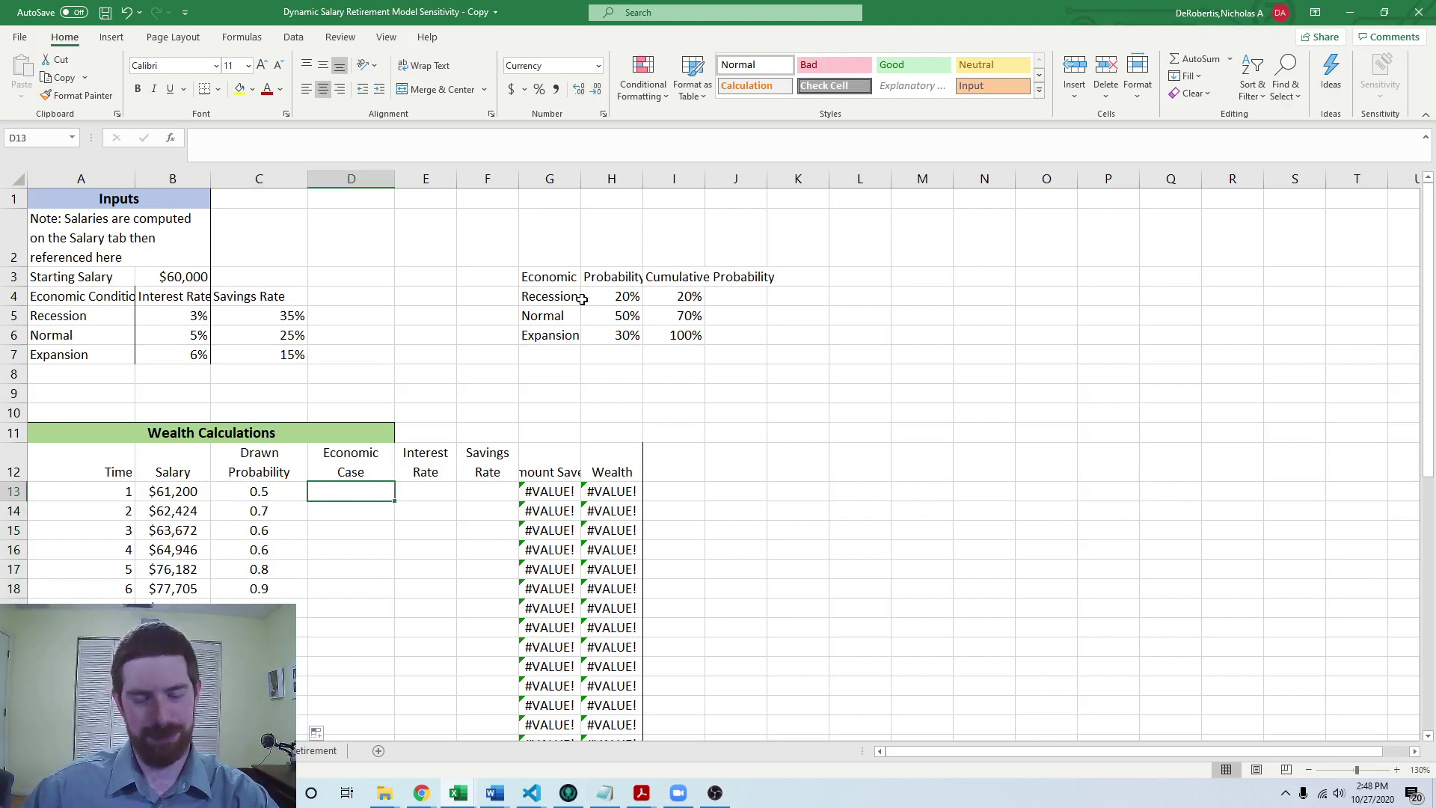
{"action": "type", "text": "=if("}
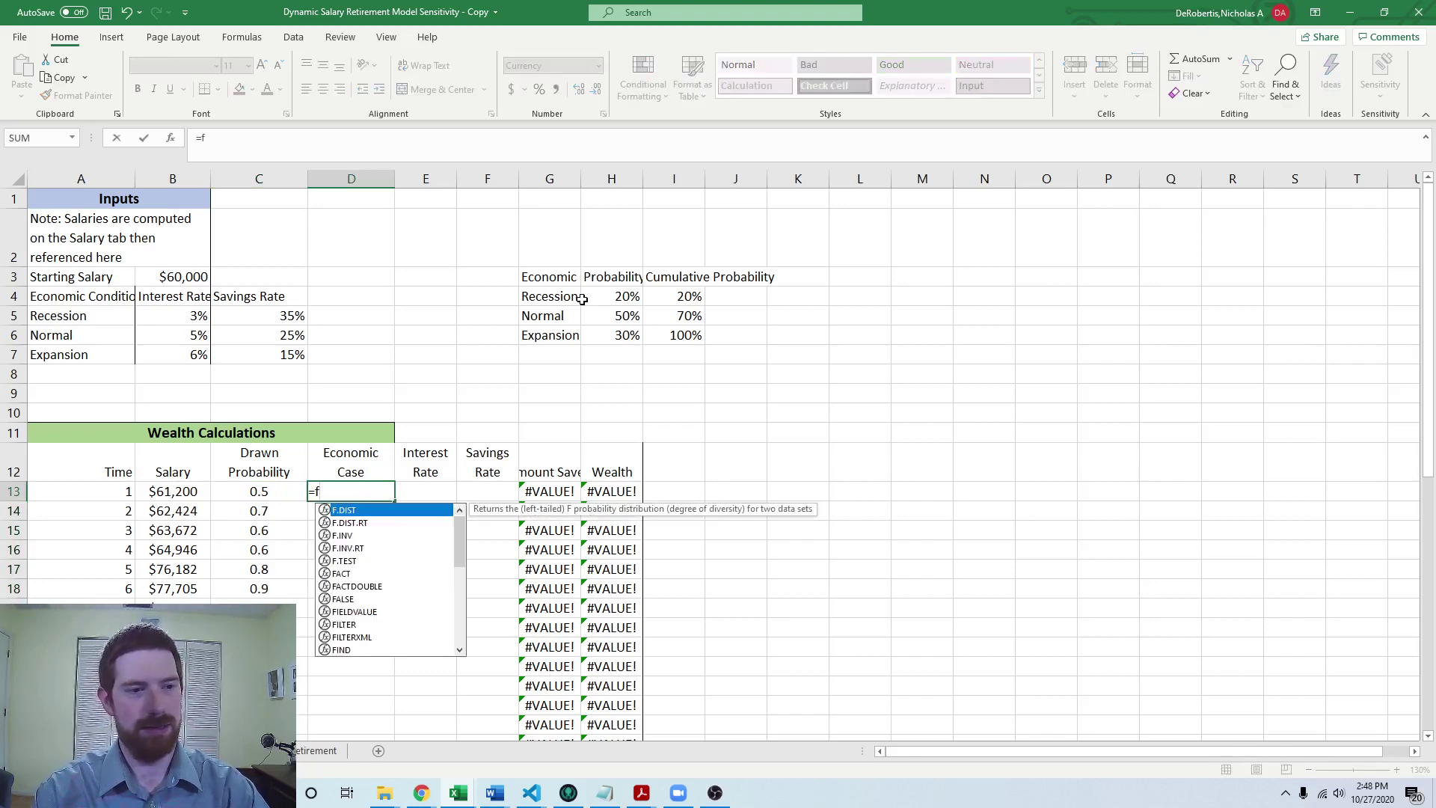
{"action": "key", "text": "Left"}
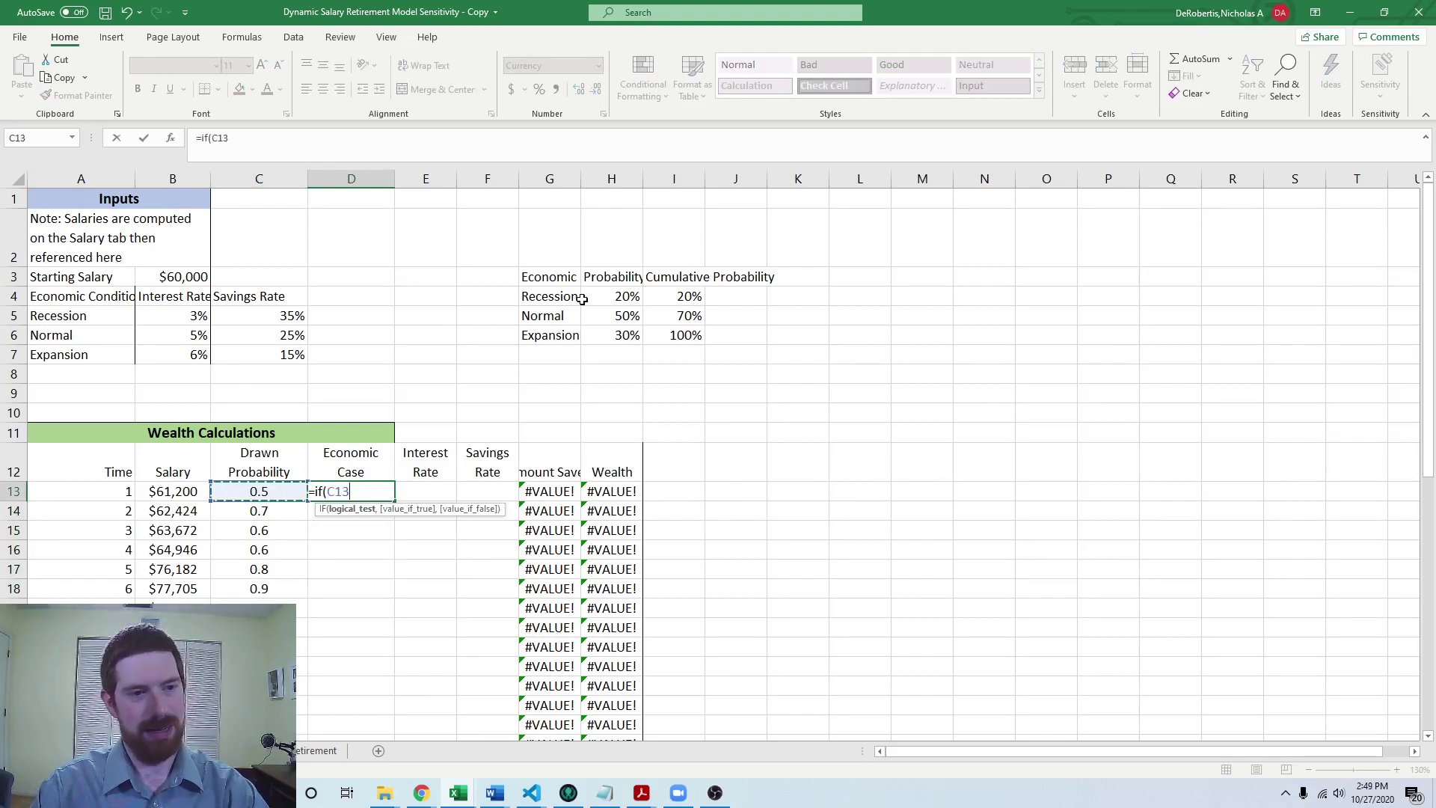
{"action": "type", "text": ","}
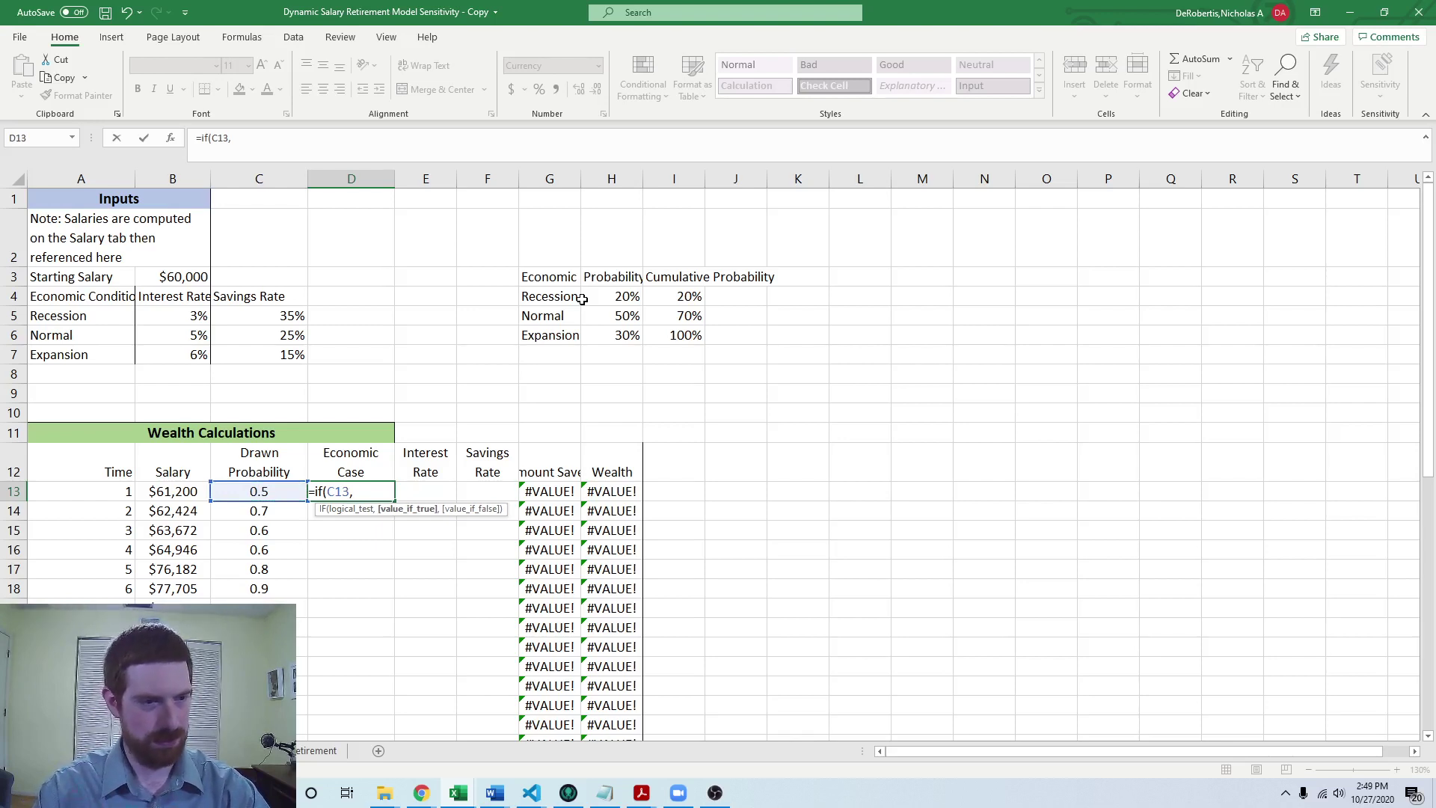
{"action": "key", "text": "BackSpace"}
{"action": "key", "text": "BackSpace"}
{"action": "key", "text": "BackSpace"}
{"action": "key", "text": "BackSpace"}
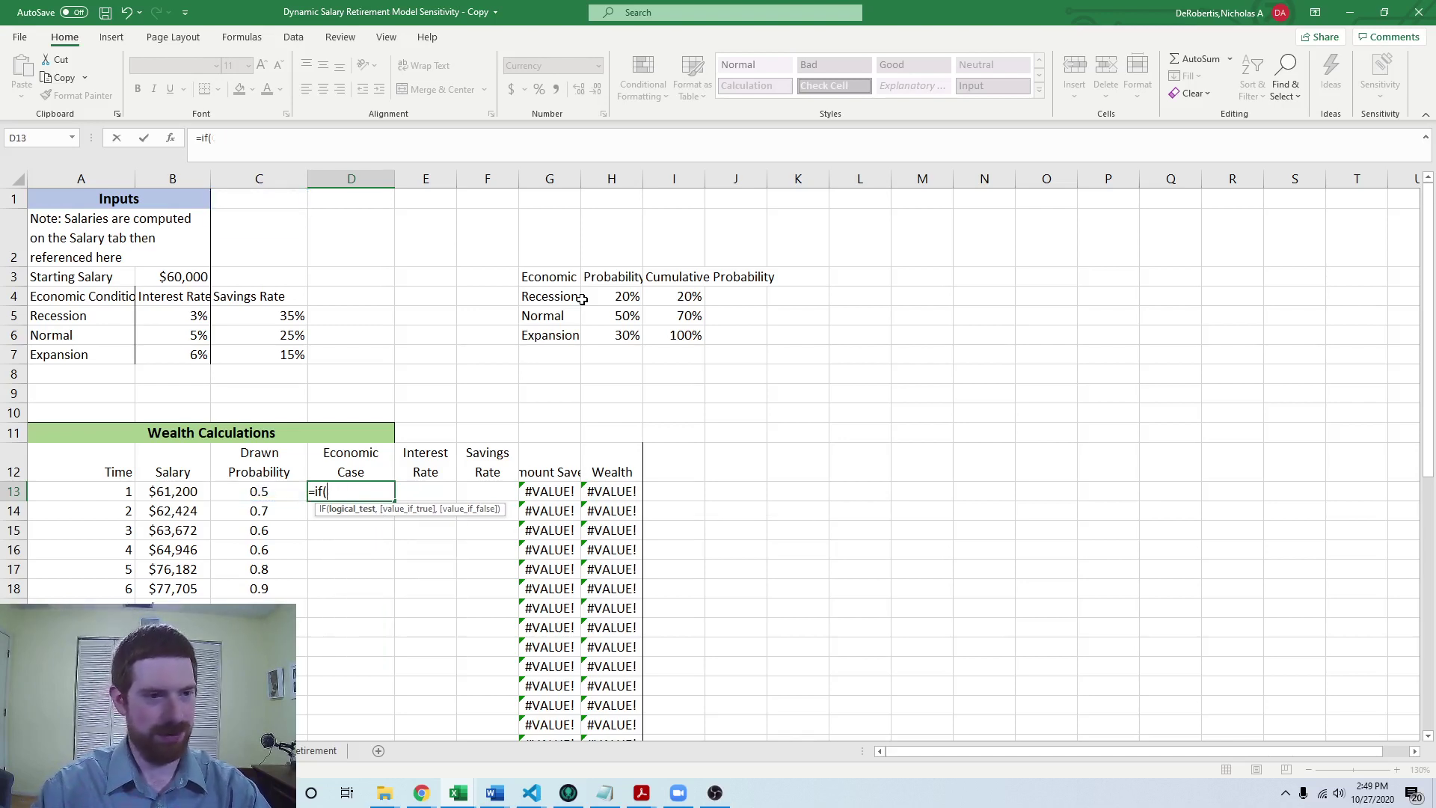
- Set the IF test to check whether C13 is less than the Recession cumulative probability, with the absolute reference $I$4
{"action": "left_click", "coordinate": [253, 491]}
{"action": "type", "text": ","}
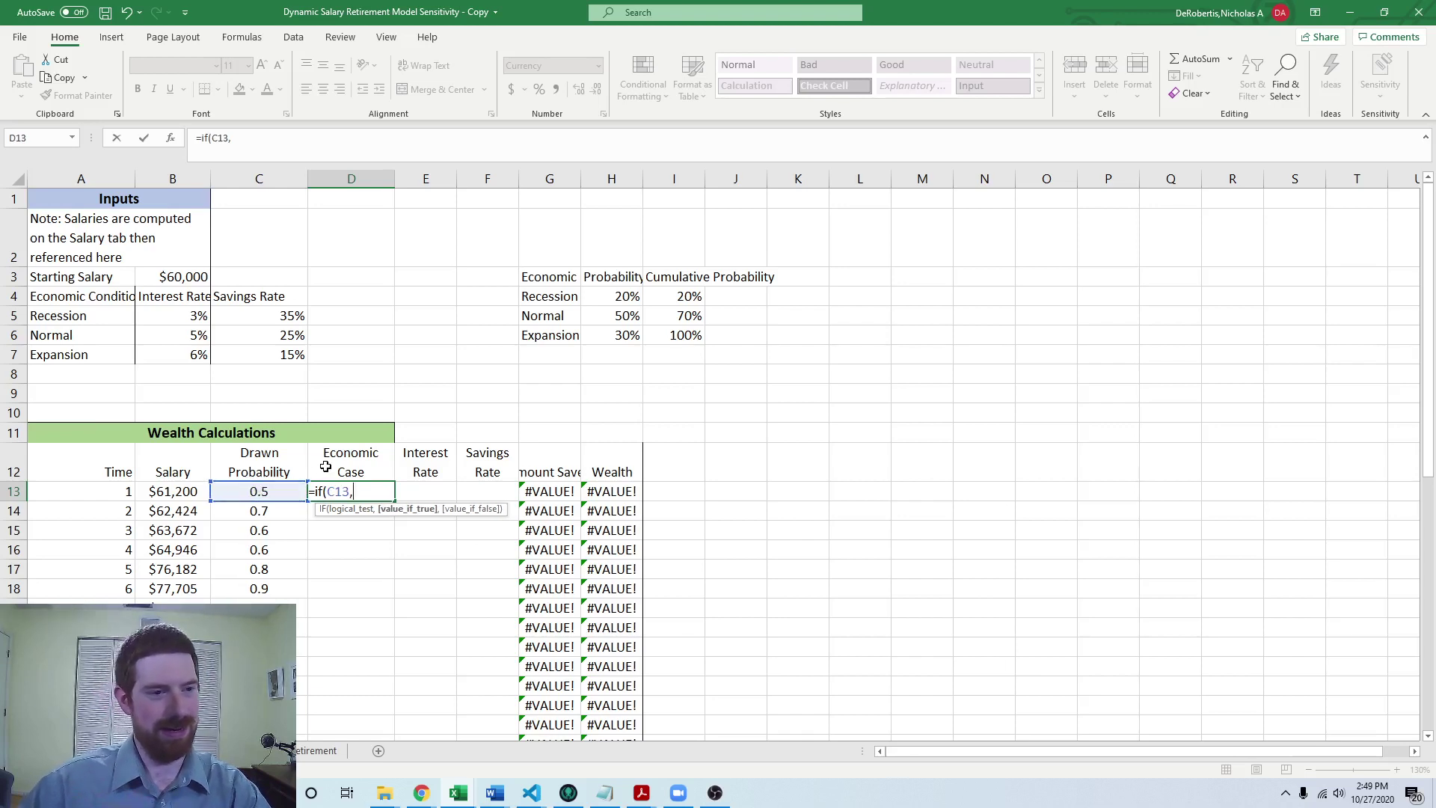
{"action": "key", "text": "BackSpace"}
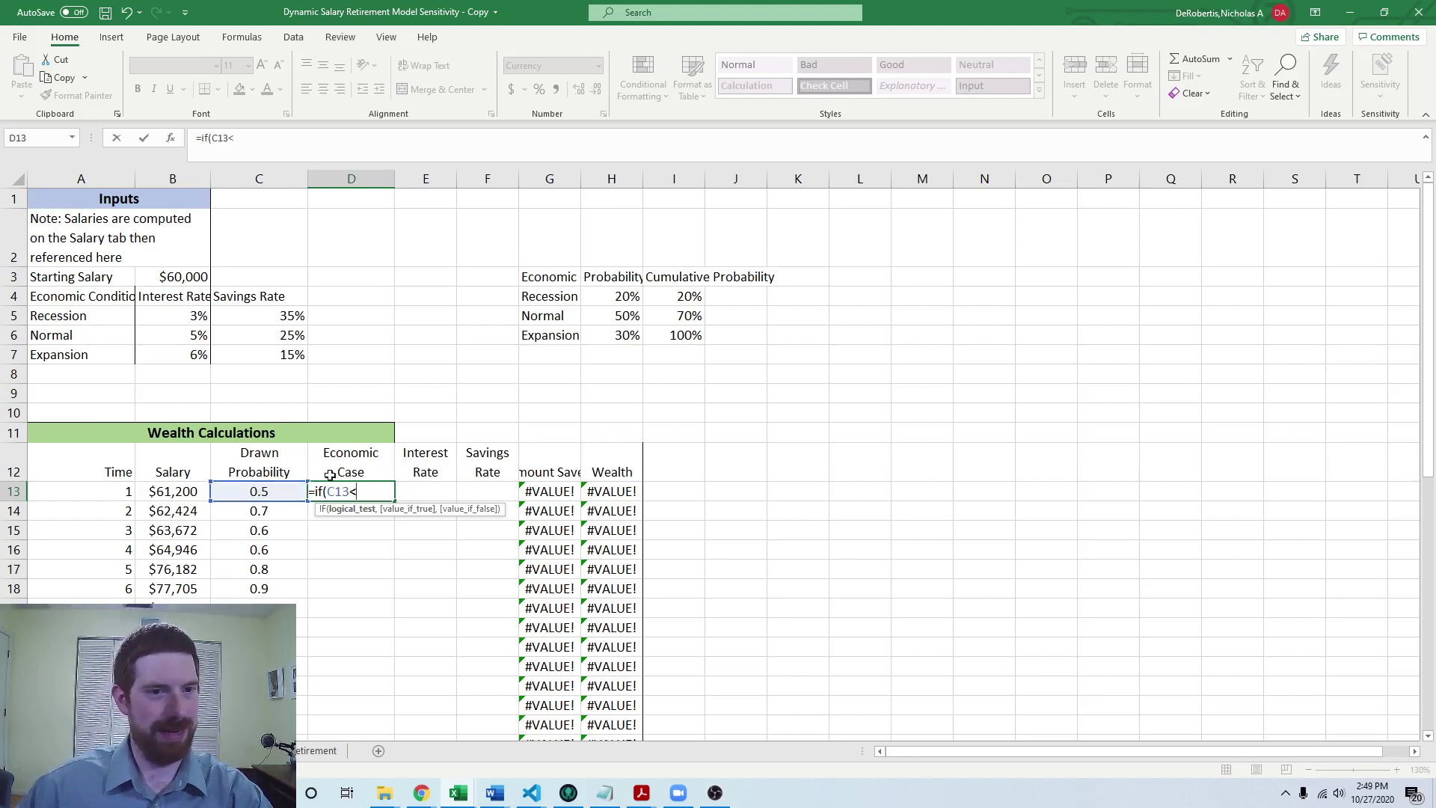
{"action": "left_click", "coordinate": [688, 296]}
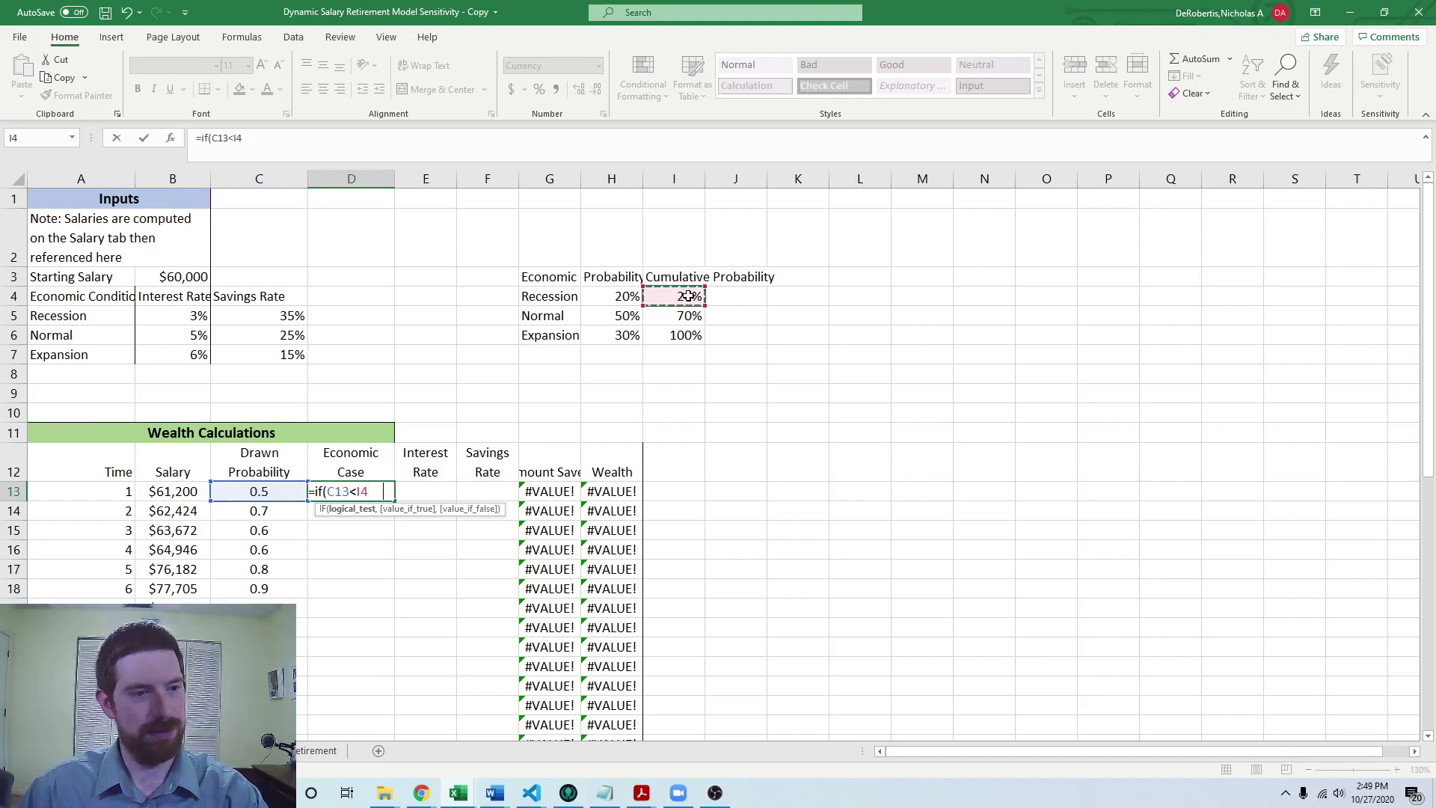
{"action": "key", "text": "F4"}
{"action": "type", "text": ","}
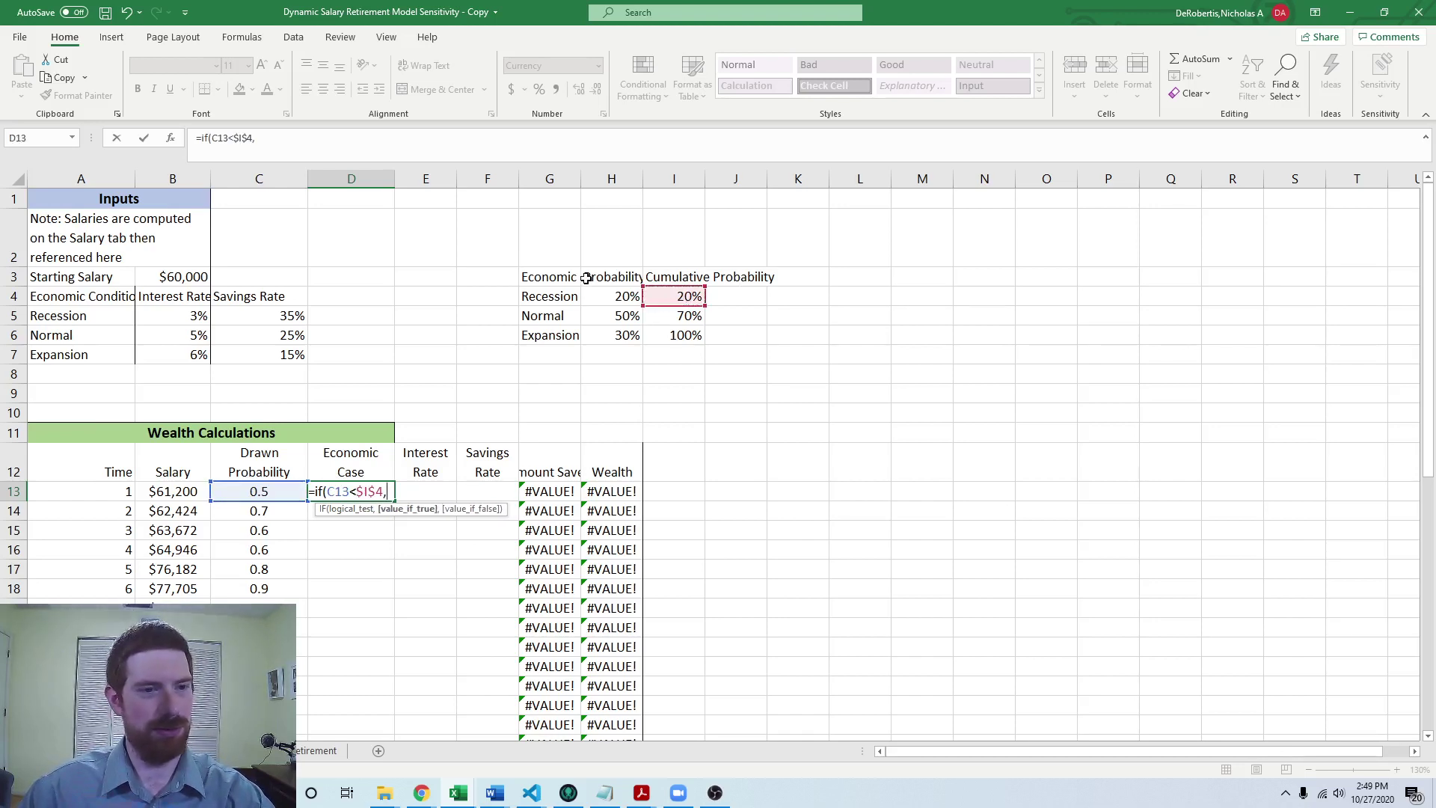
- Return the Recession label A5 when the test is true, otherwise nest an IF testing whether C13 is less than I5
{"action": "left_click", "coordinate": [87, 315]}
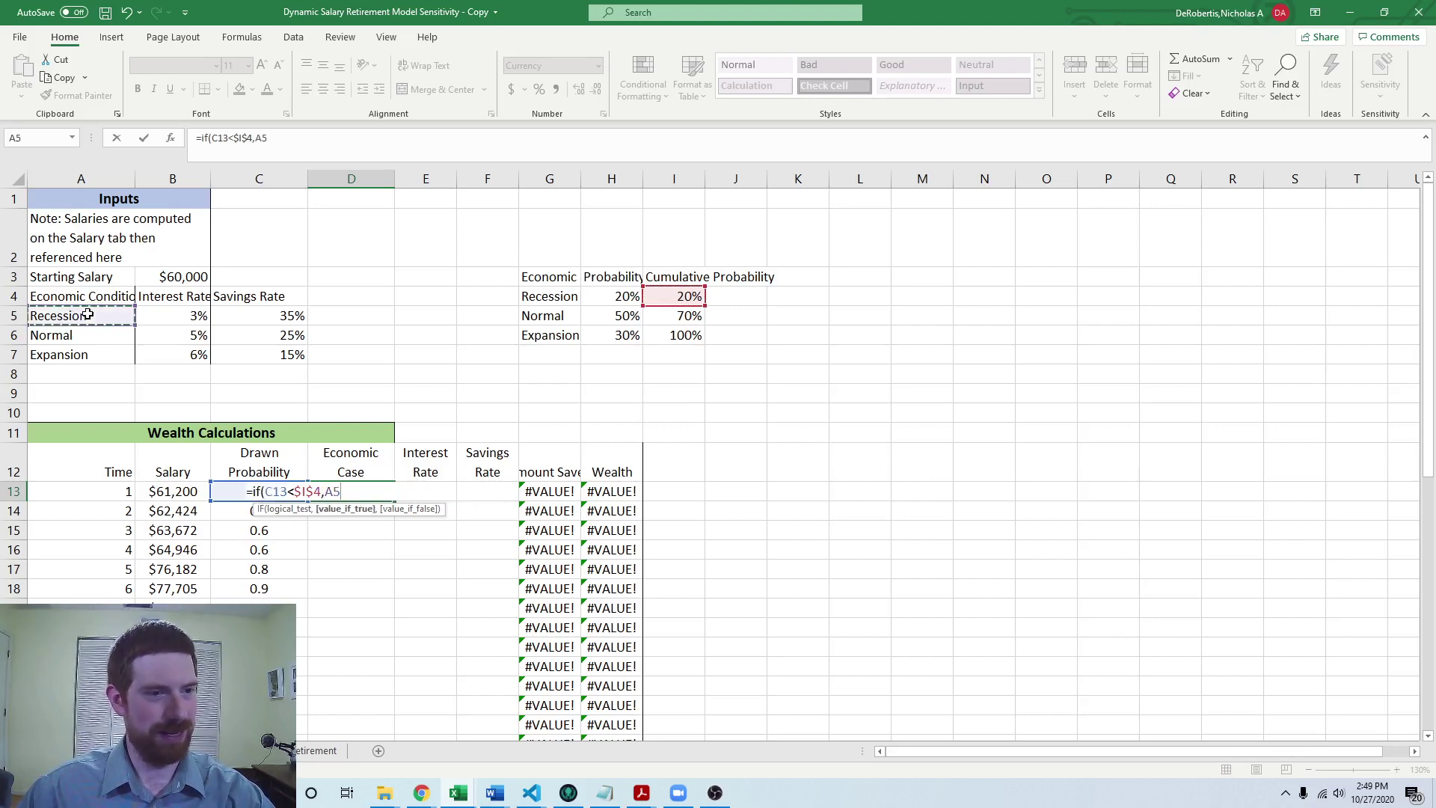
{"action": "type", "text": ",A5"}
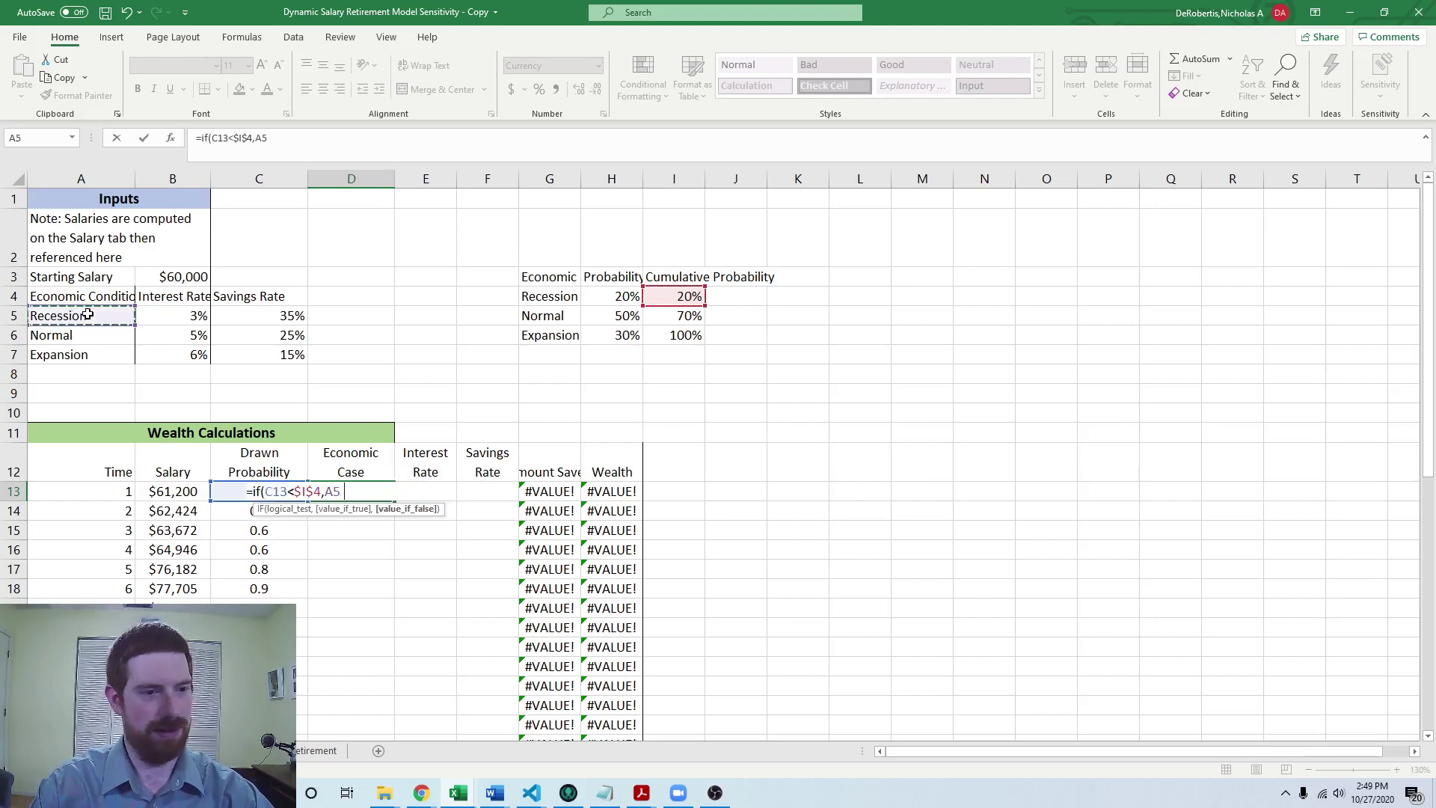
{"action": "type", "text": ",i"}
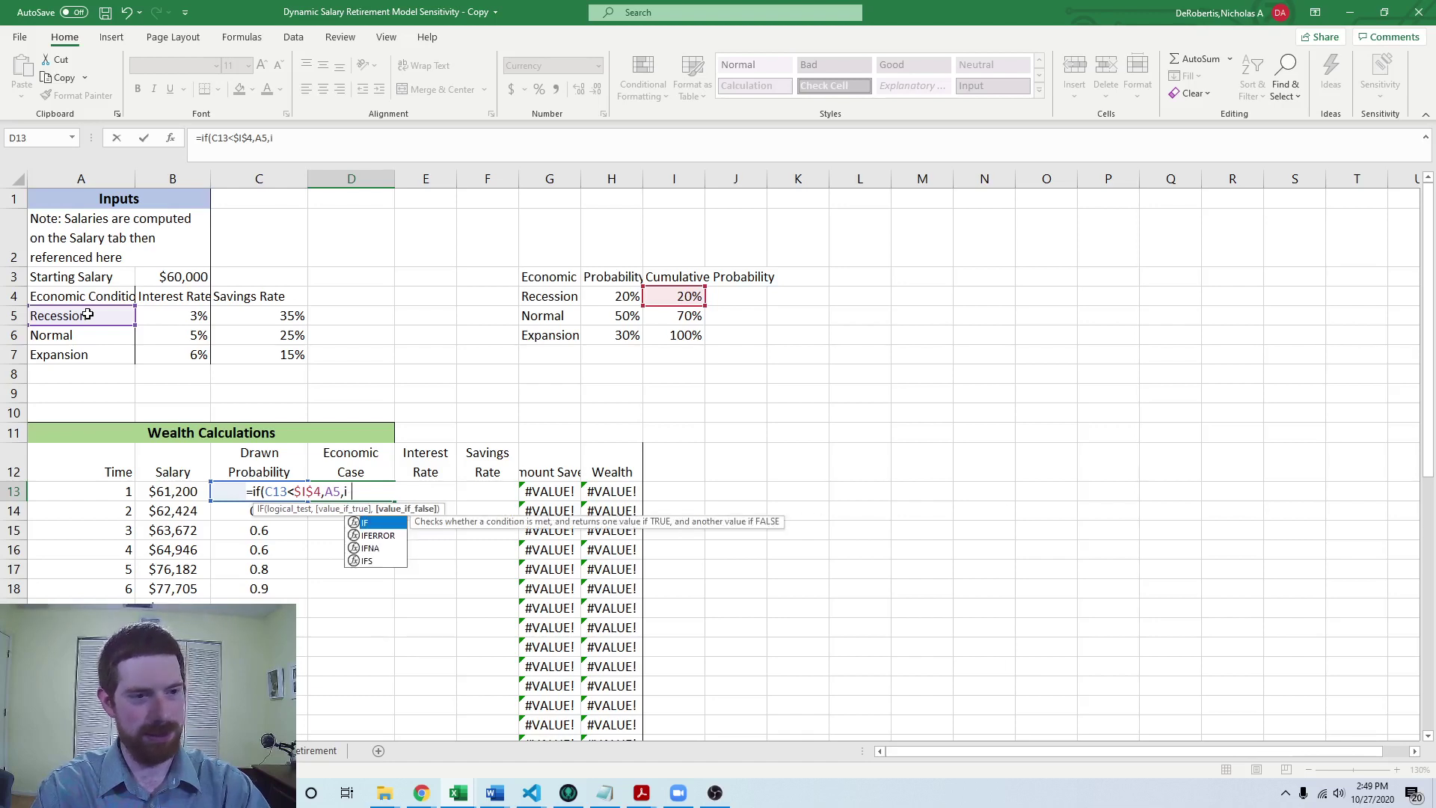
{"action": "type", "text": "f("}
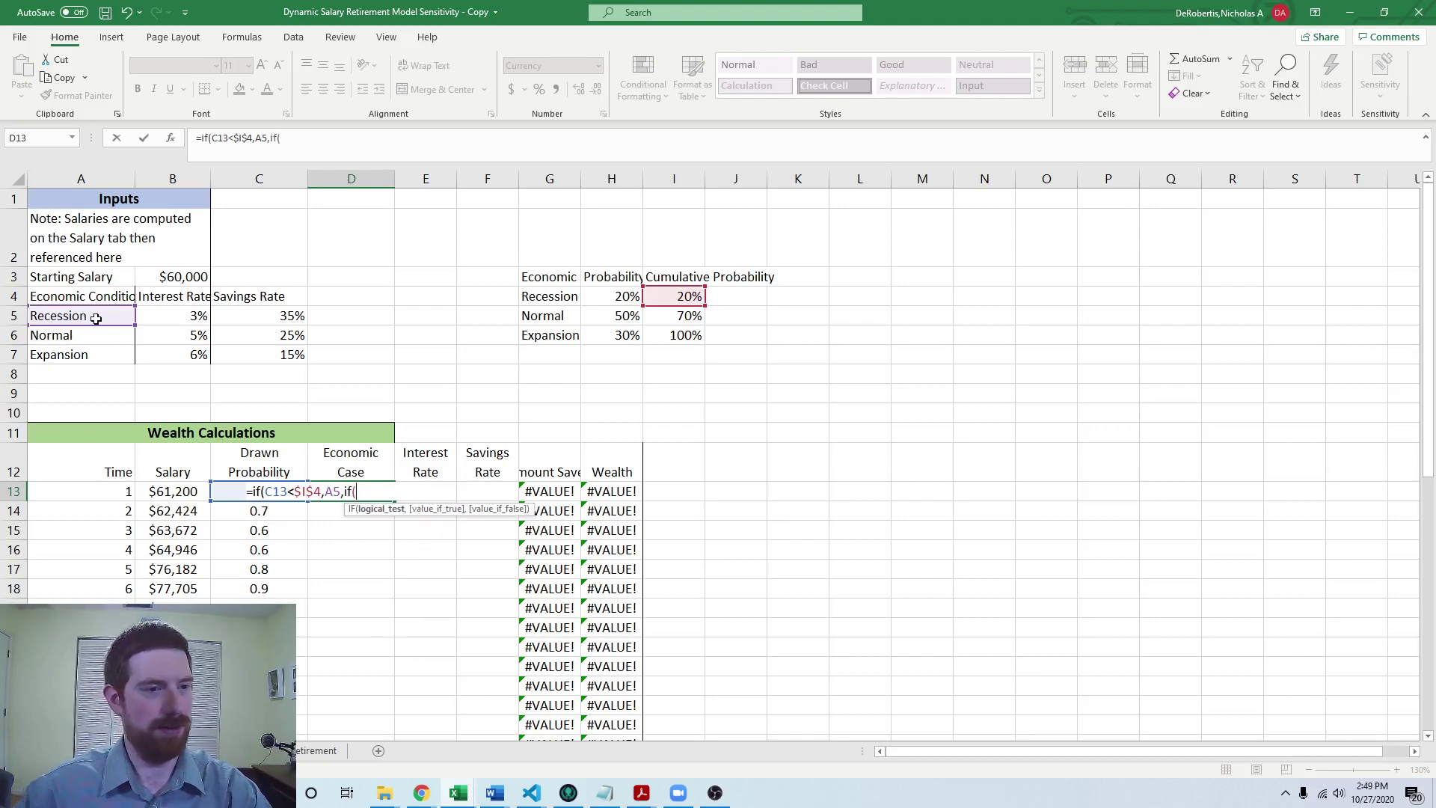
{"action": "left_click", "coordinate": [241, 492]}
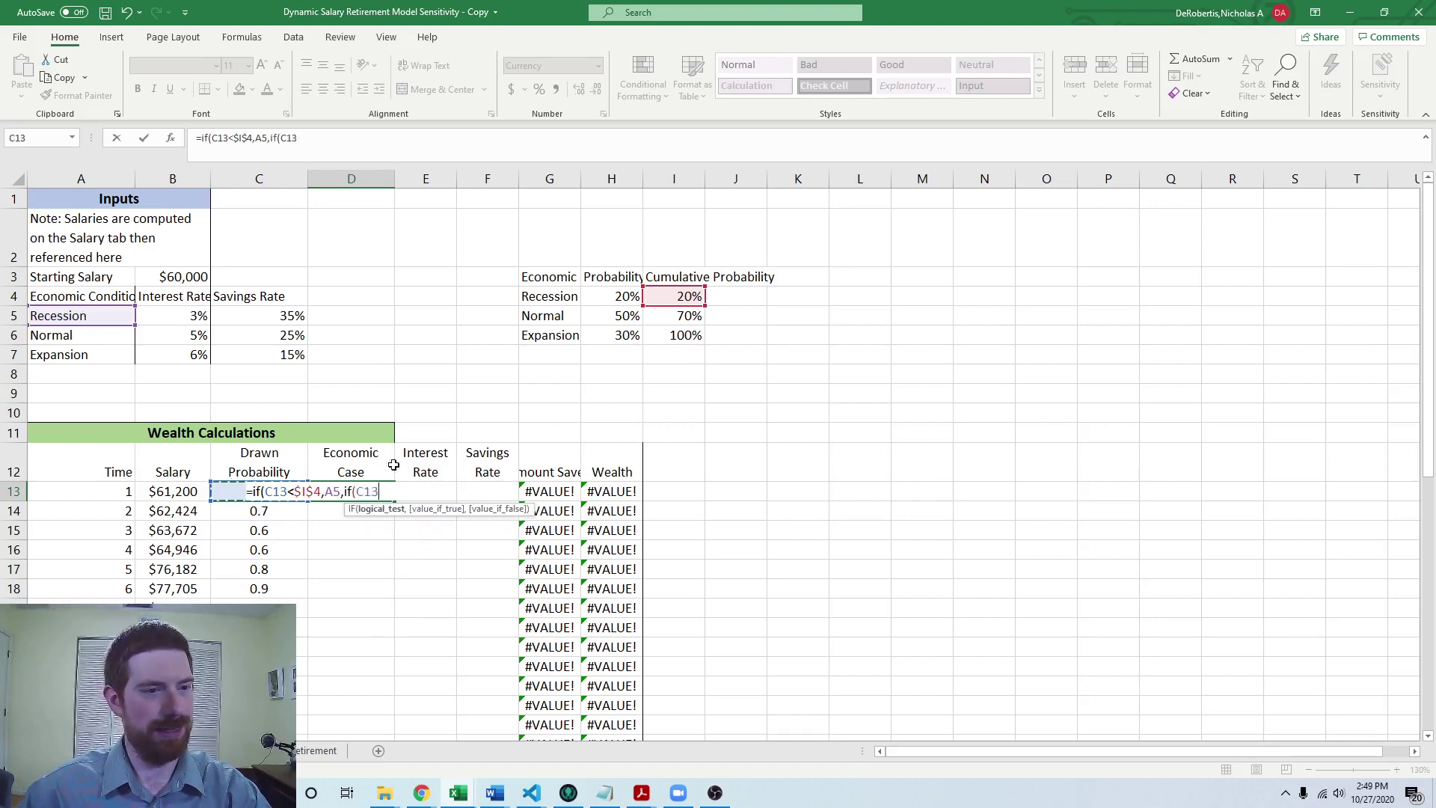
{"action": "type", "text": "<"}
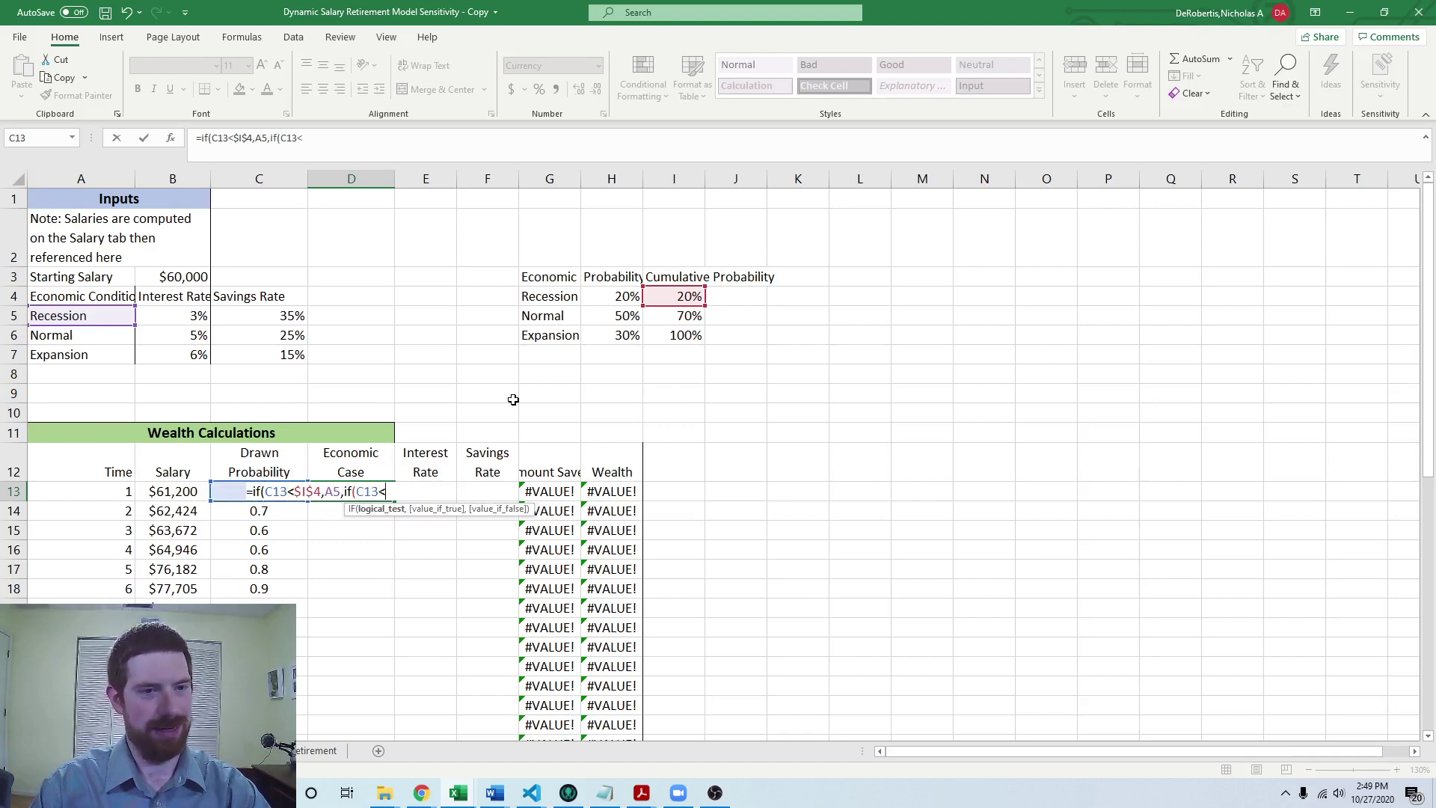
{"action": "left_click", "coordinate": [661, 314]}
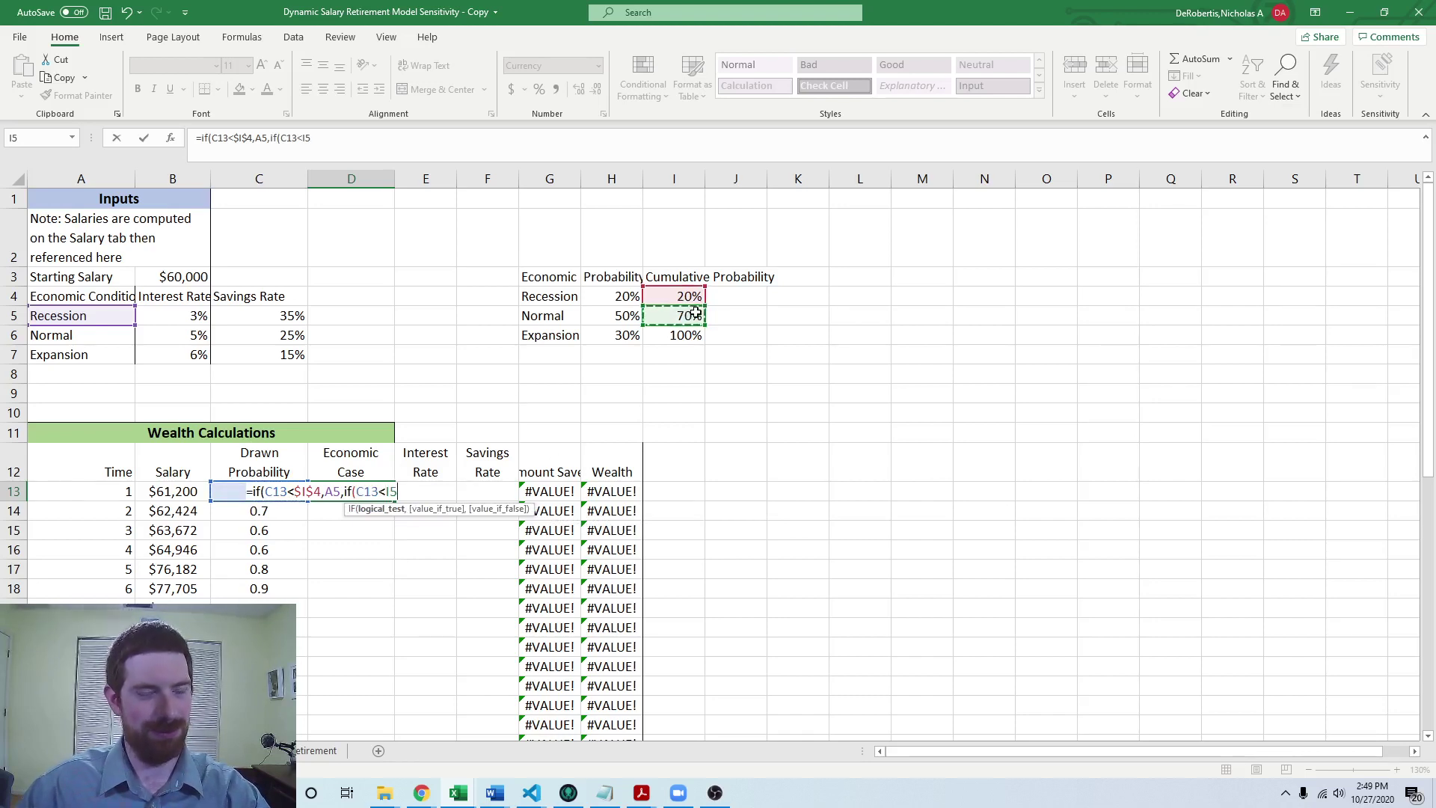
{"action": "type", "text": ","}
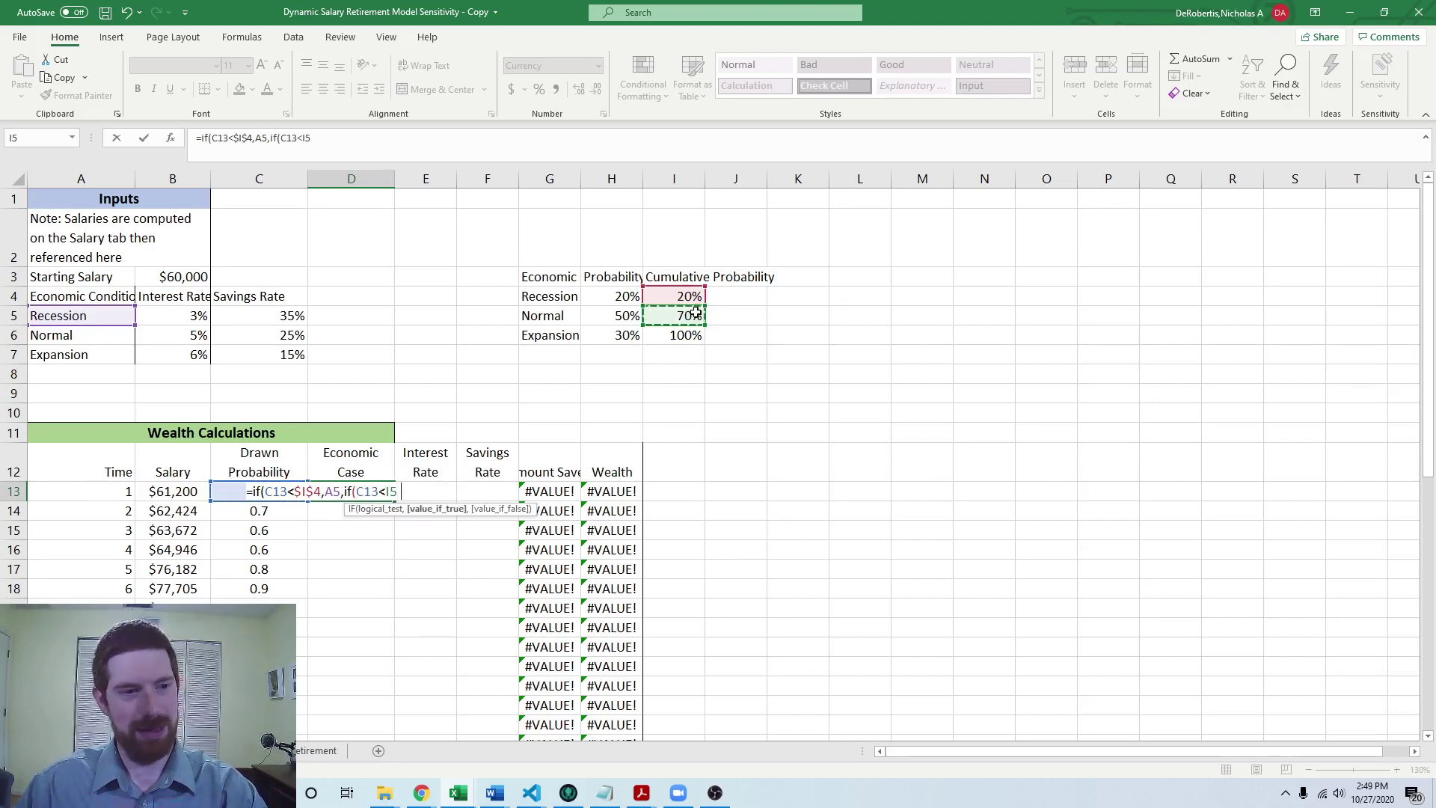
- Make the nested IF return the Normal label A6 when true and the Expansion label A7 otherwise, and close both functions
{"action": "left_click", "coordinate": [84, 335]}
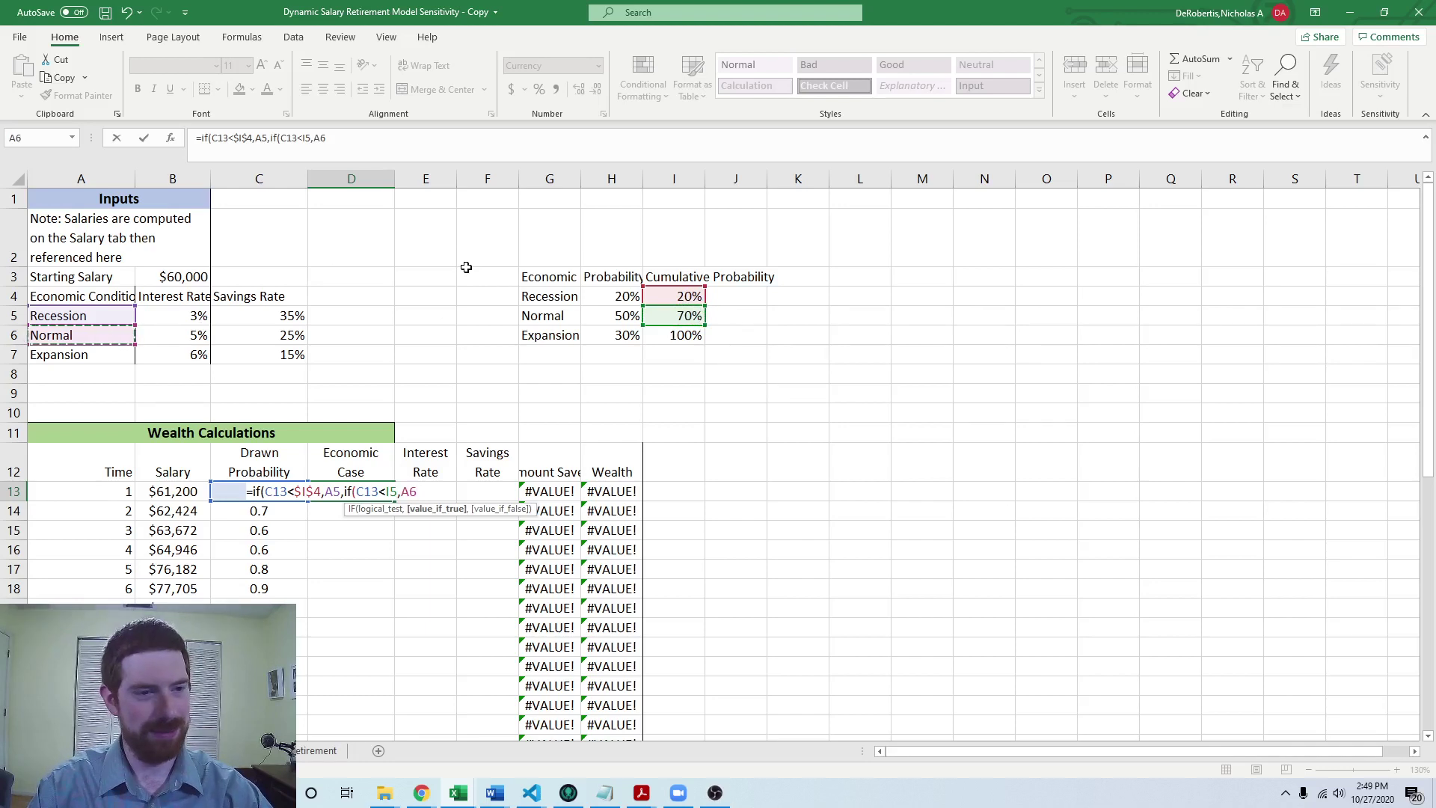
{"action": "type", "text": ","}
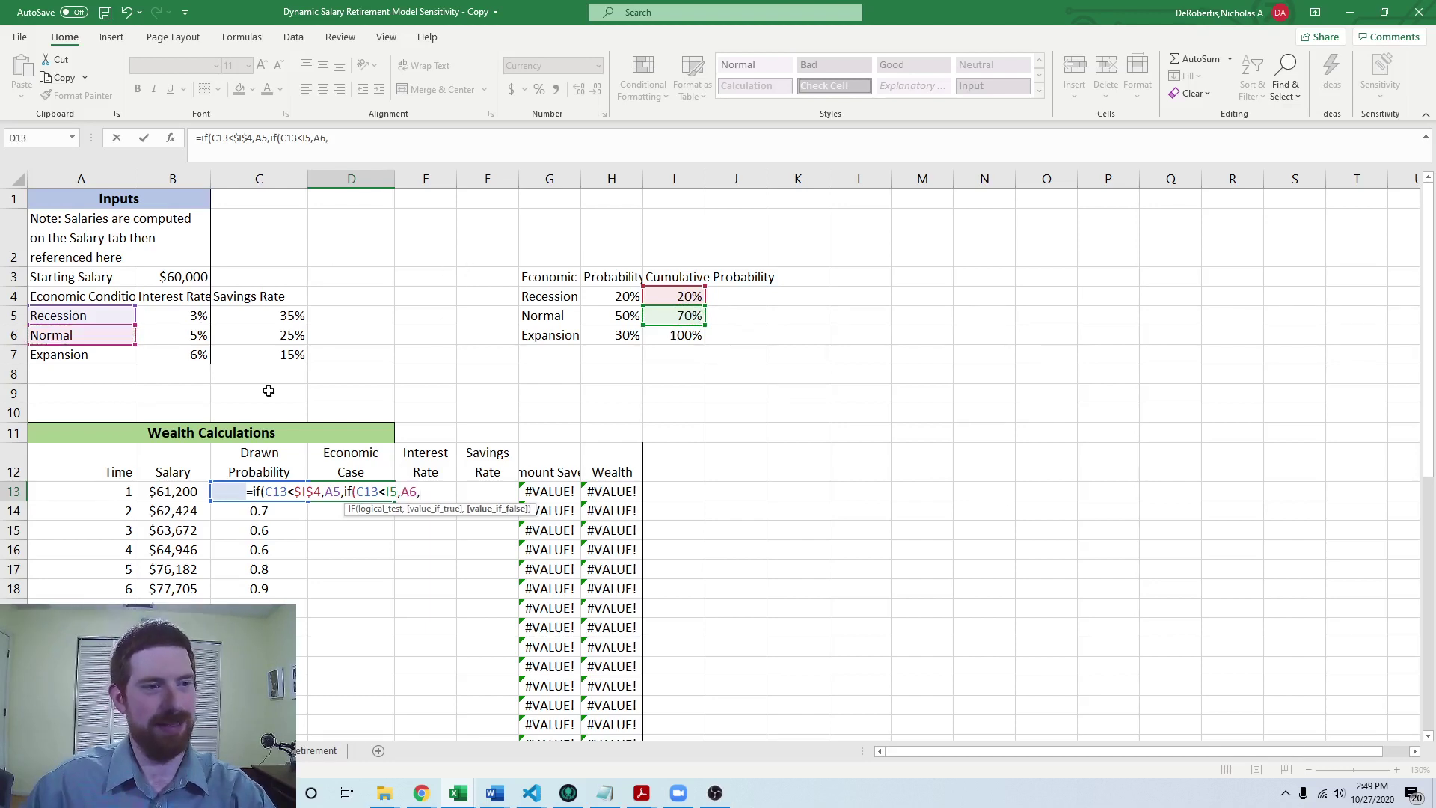
{"action": "left_click", "coordinate": [72, 355]}
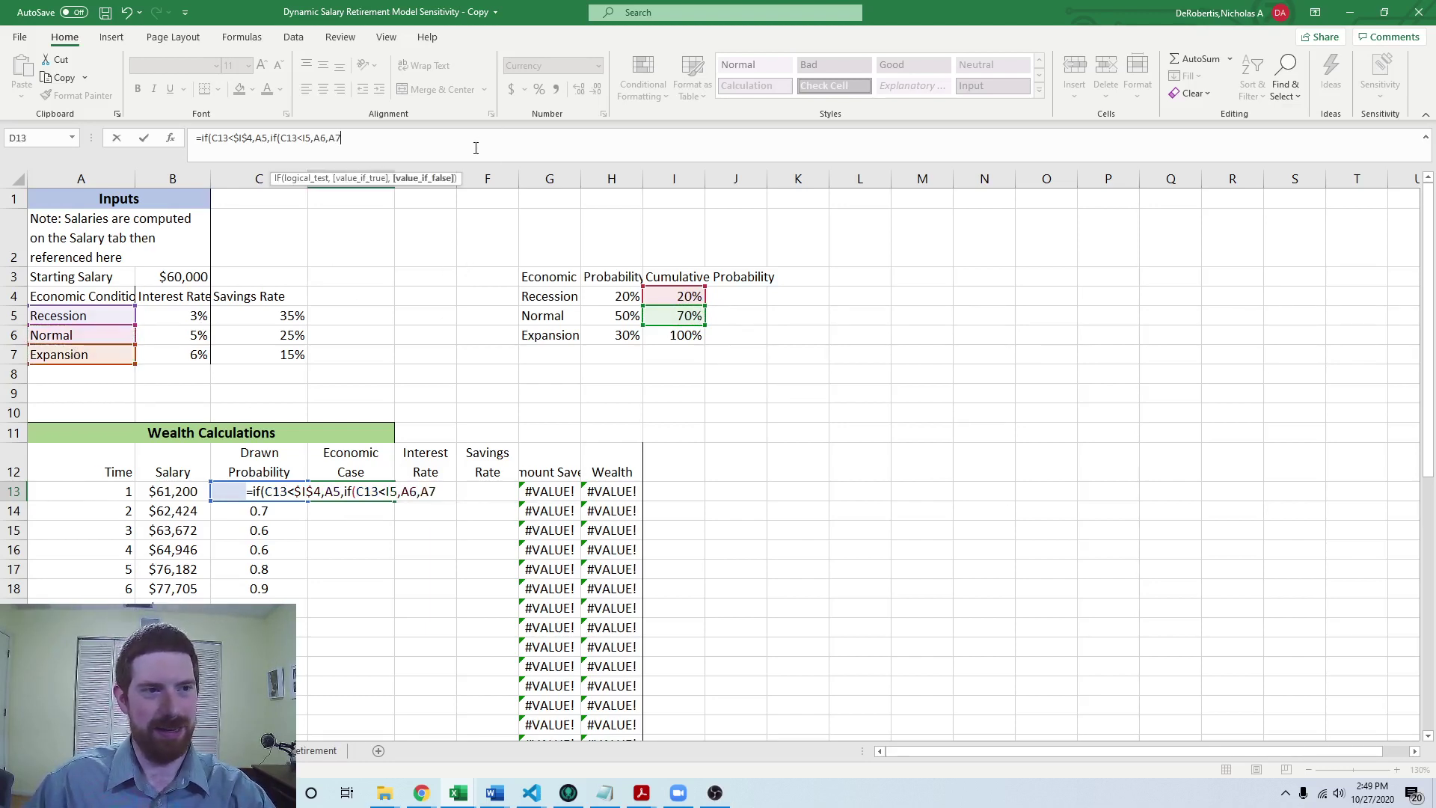
{"action": "type", "text": "))"}
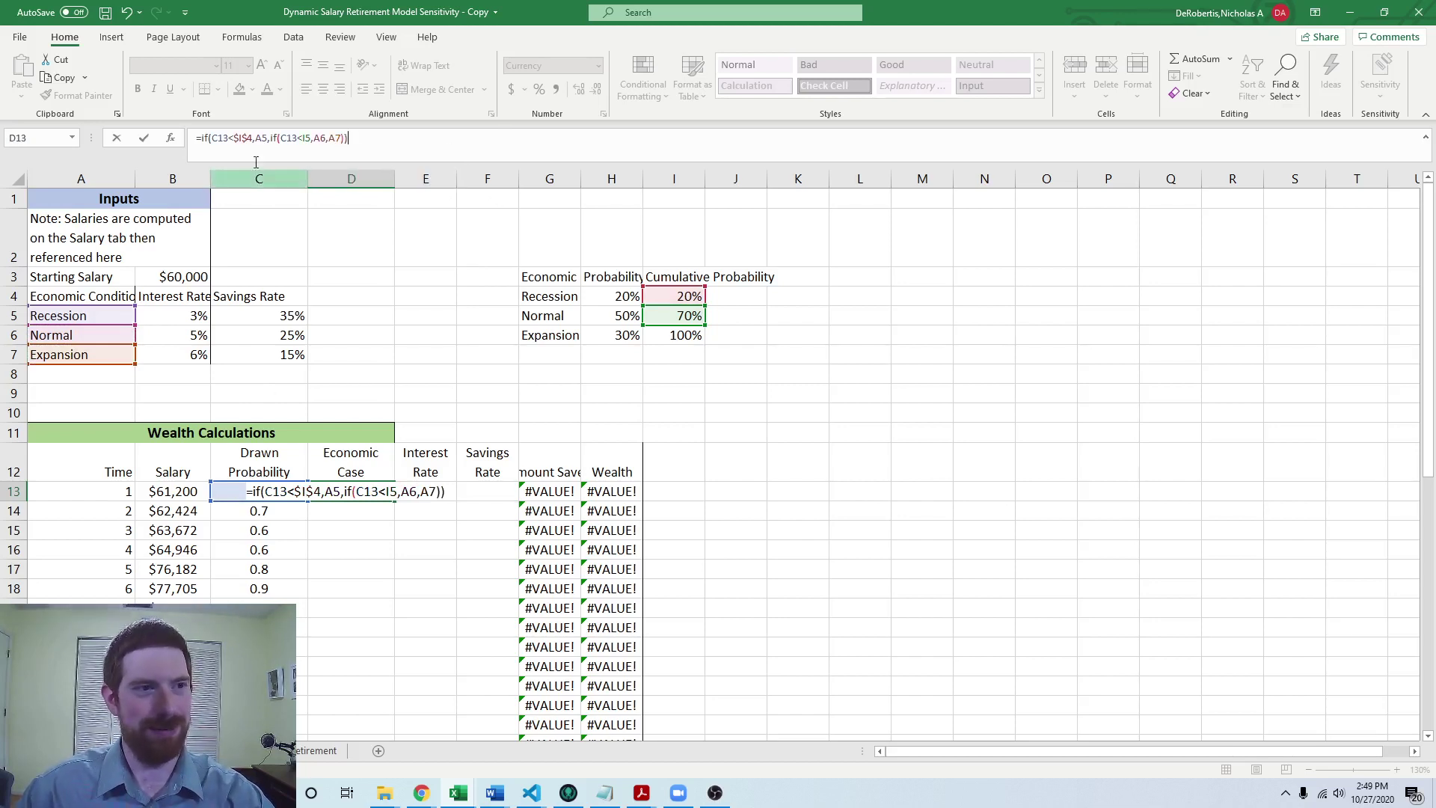
- Lock only the column of both C13 references in the D13 formula, making them $C13
{"action": "left_click", "coordinate": [219, 138]}
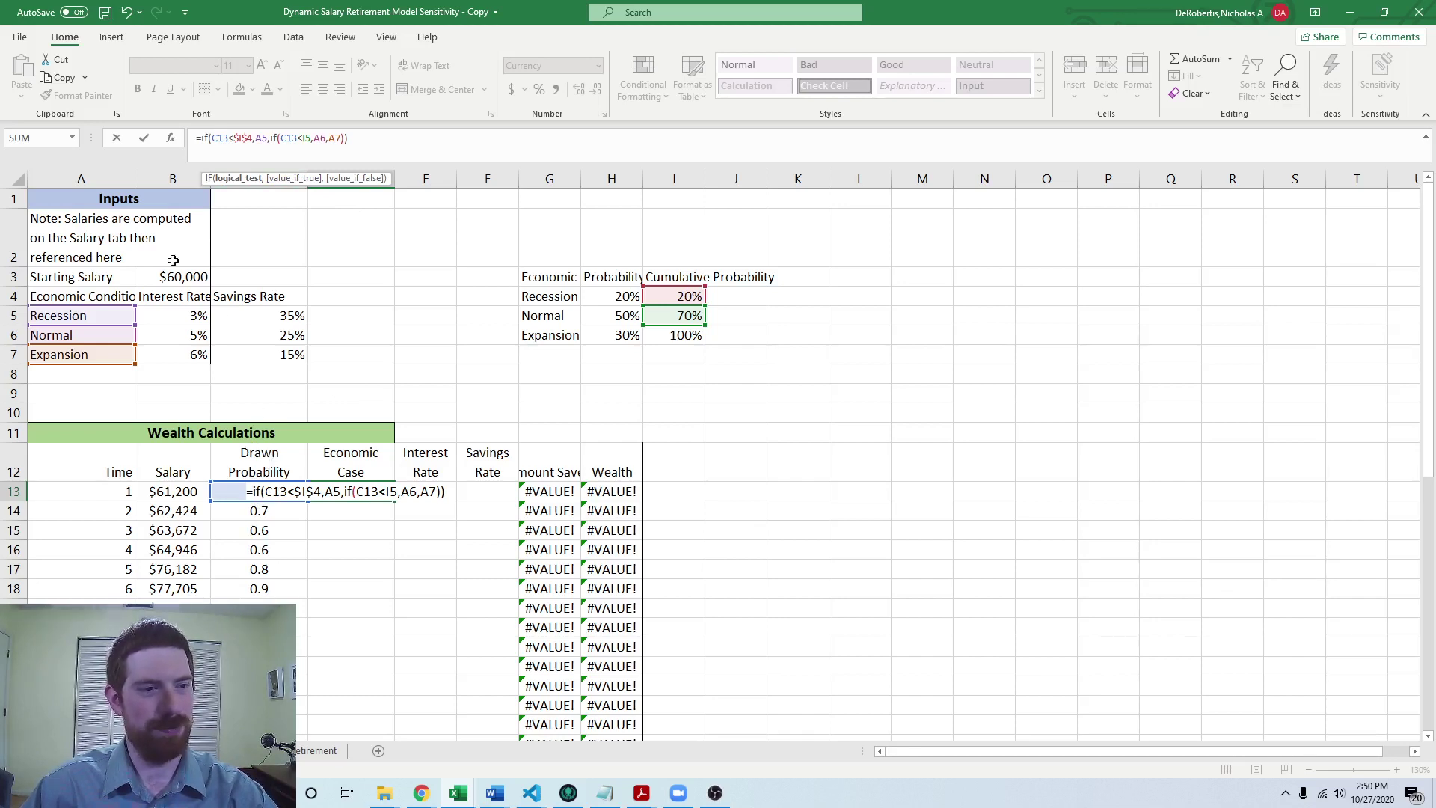
{"action": "double_click", "coordinate": [224, 138]}
{"action": "key", "text": "F4"}
{"action": "key", "text": "F4"}
{"action": "key", "text": "F4"}
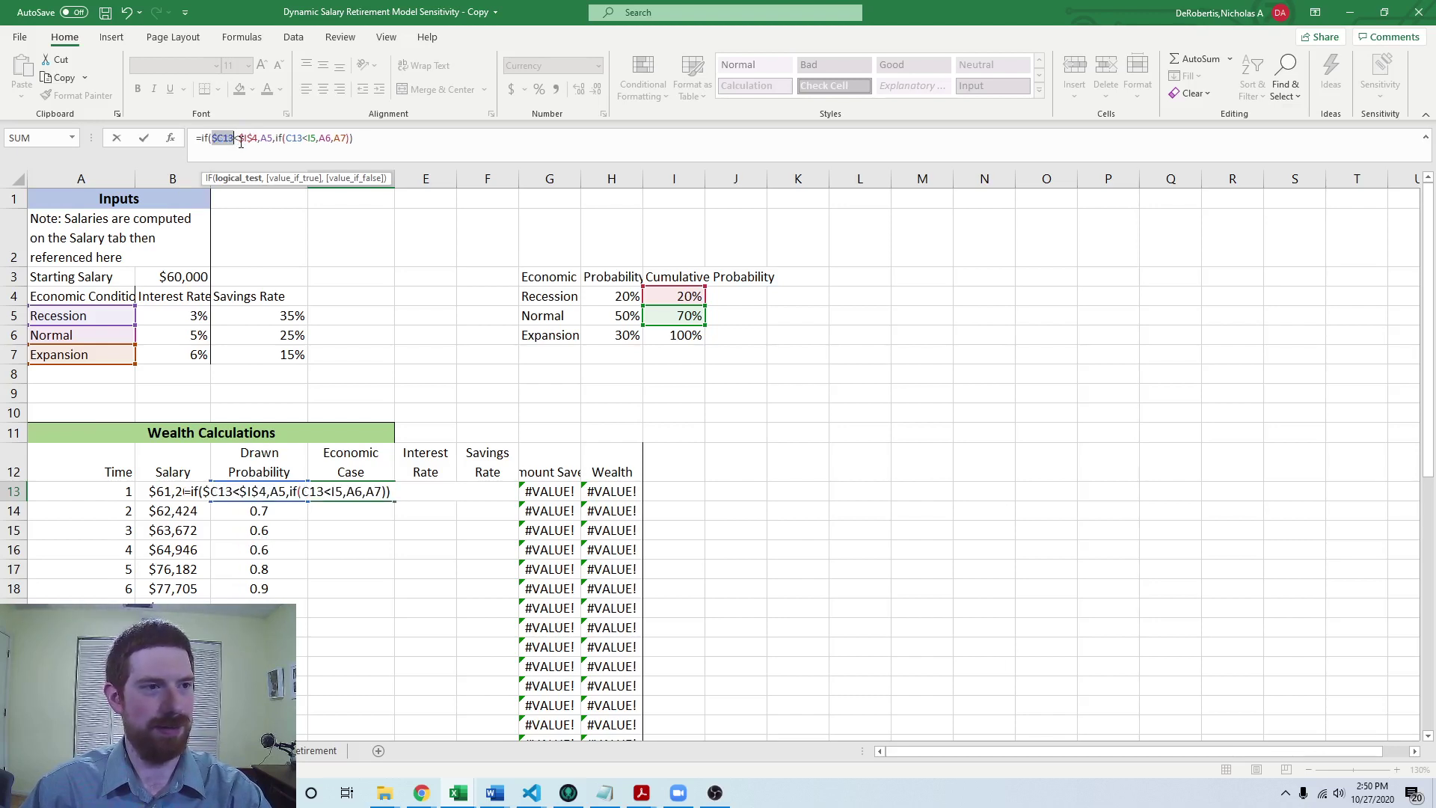
{"action": "left_click", "coordinate": [239, 138]}
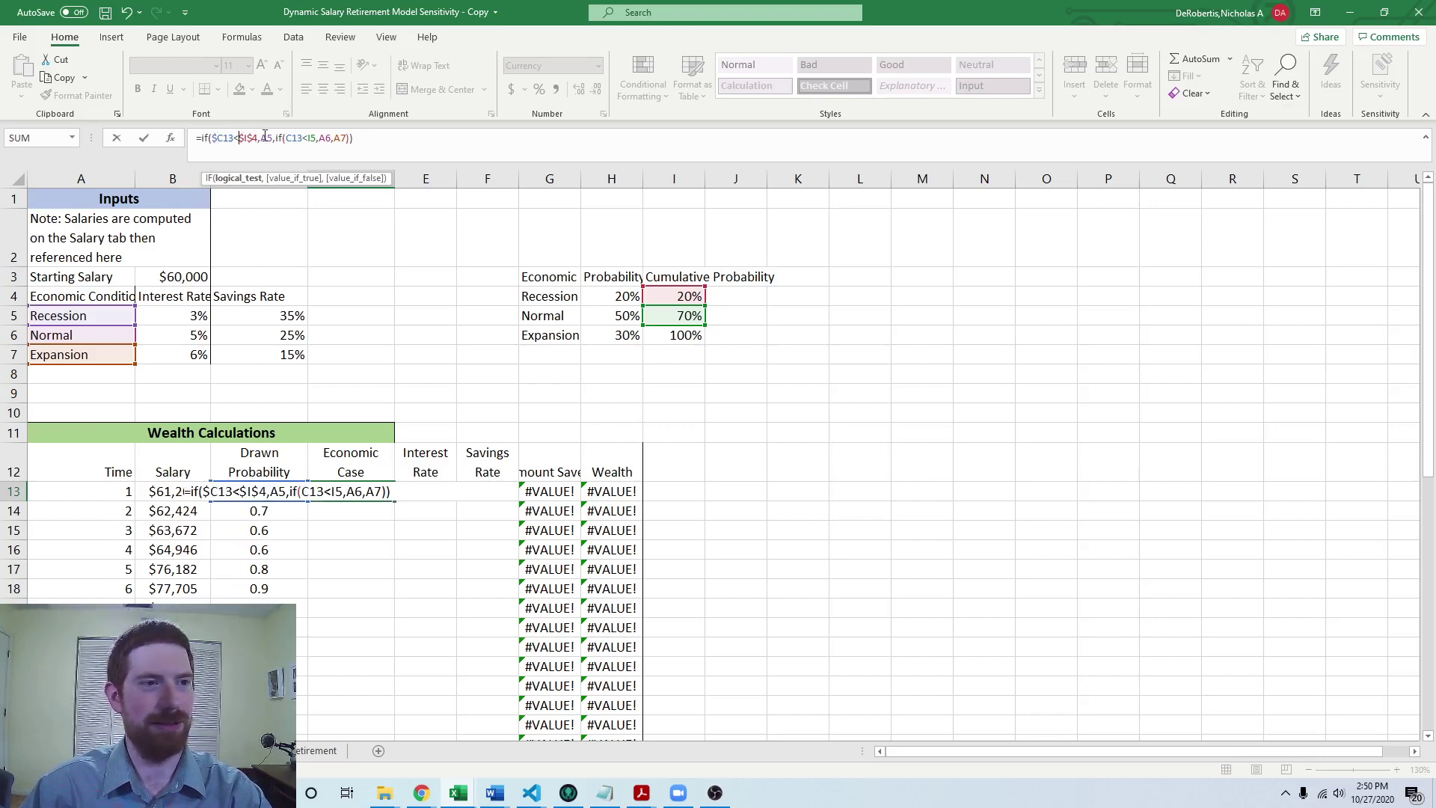
{"action": "double_click", "coordinate": [296, 138]}
{"action": "key", "text": "F4"}
{"action": "key", "text": "F4"}
{"action": "key", "text": "F4"}
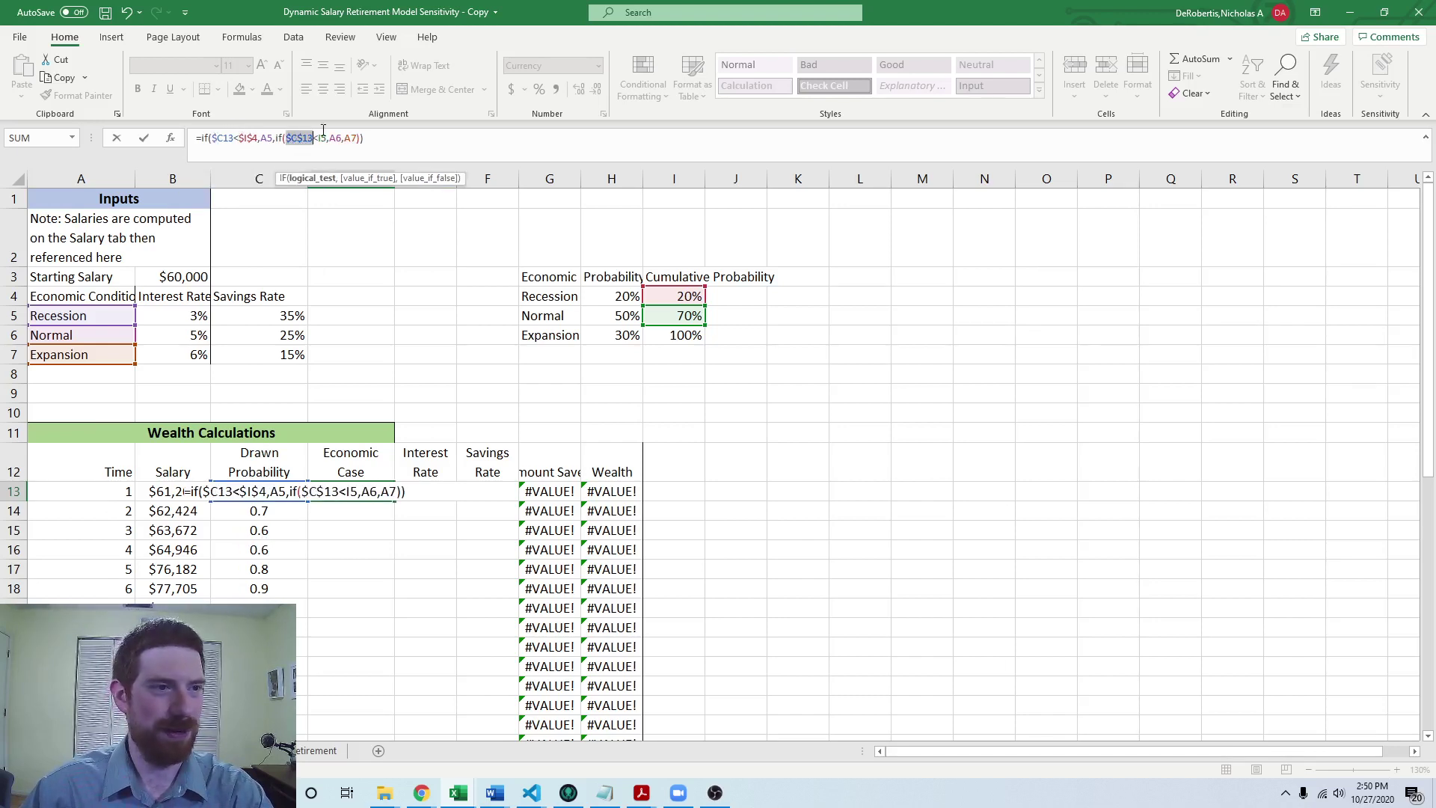
- Make the Normal cumulative probability reference in the nested IF test absolute, as $I$5
{"action": "left_click", "coordinate": [242, 139]}
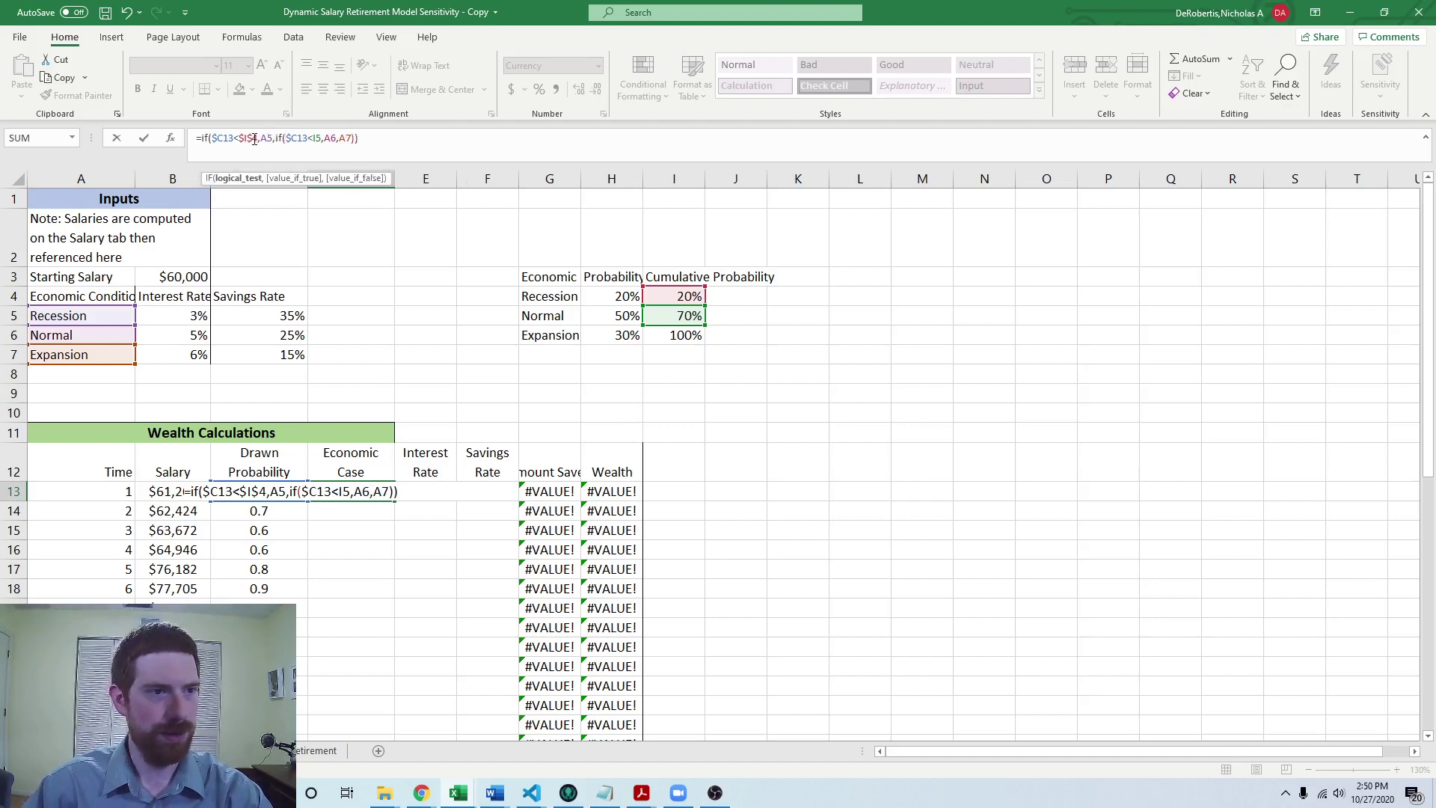
{"action": "left_click", "coordinate": [313, 139]}
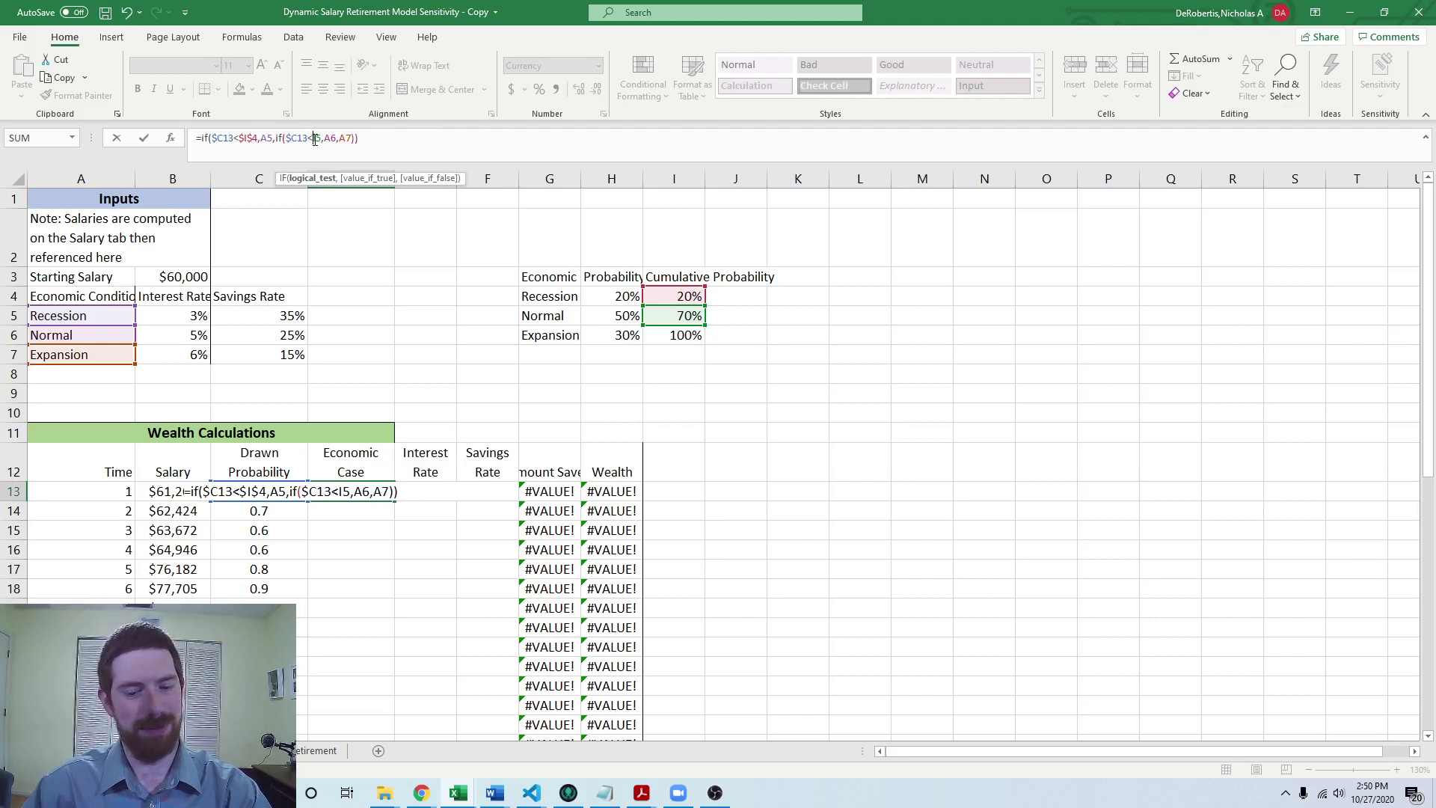
{"action": "key", "text": "F4"}
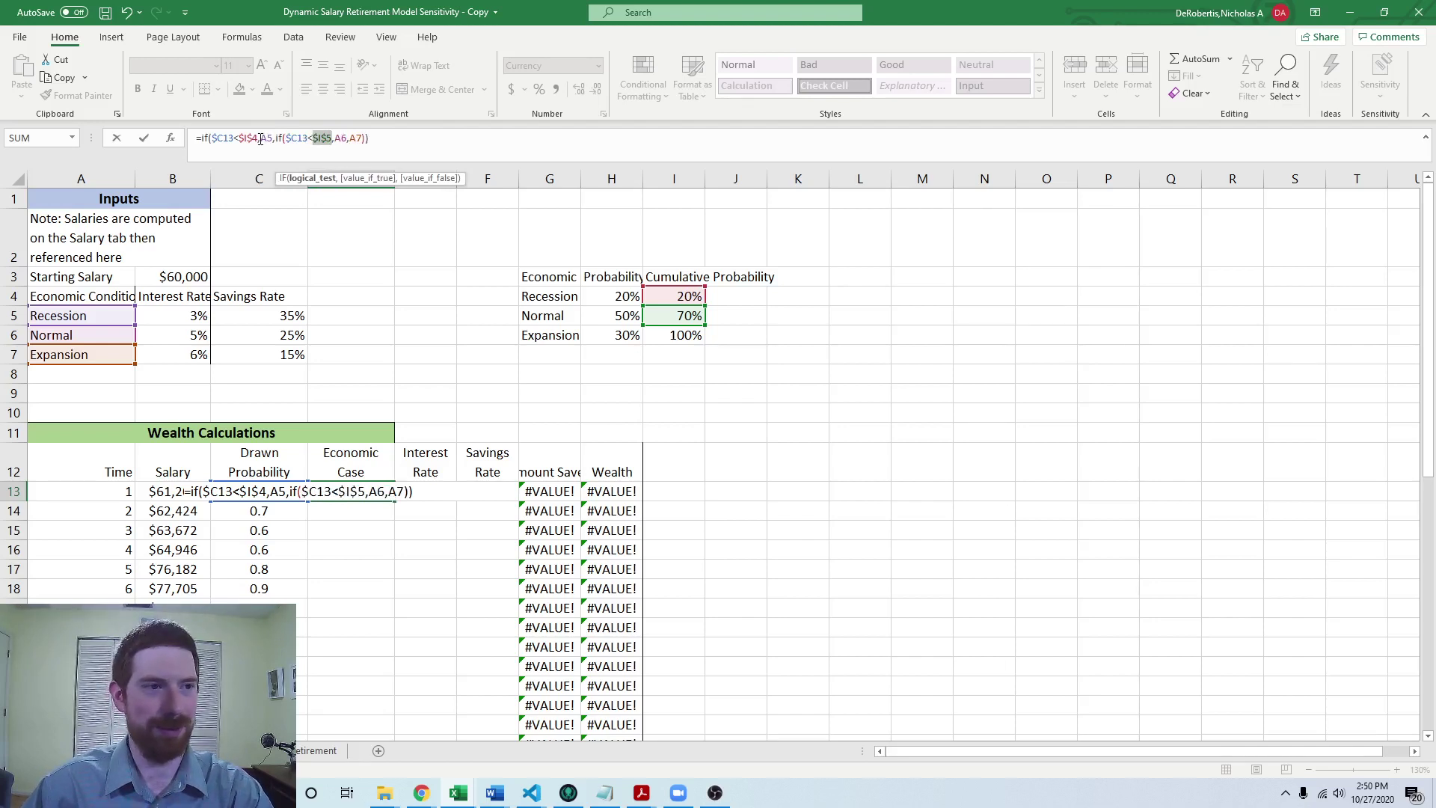
- Lock only the rows of the three label references as A$5, A$6 and A$7, and enter the formula in D13
{"action": "left_click", "coordinate": [261, 139]}
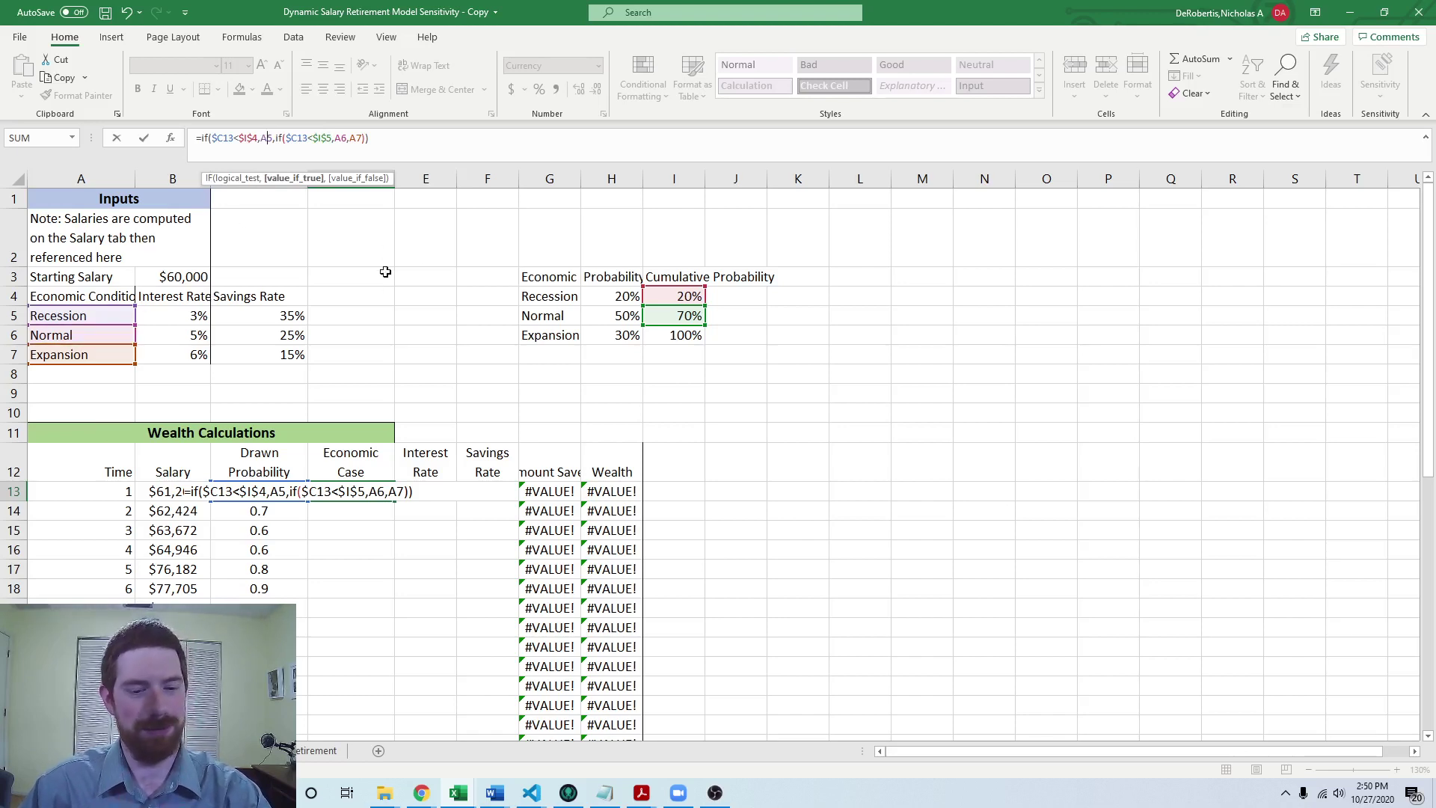
{"action": "key", "text": "F4"}
{"action": "key", "text": "F4"}
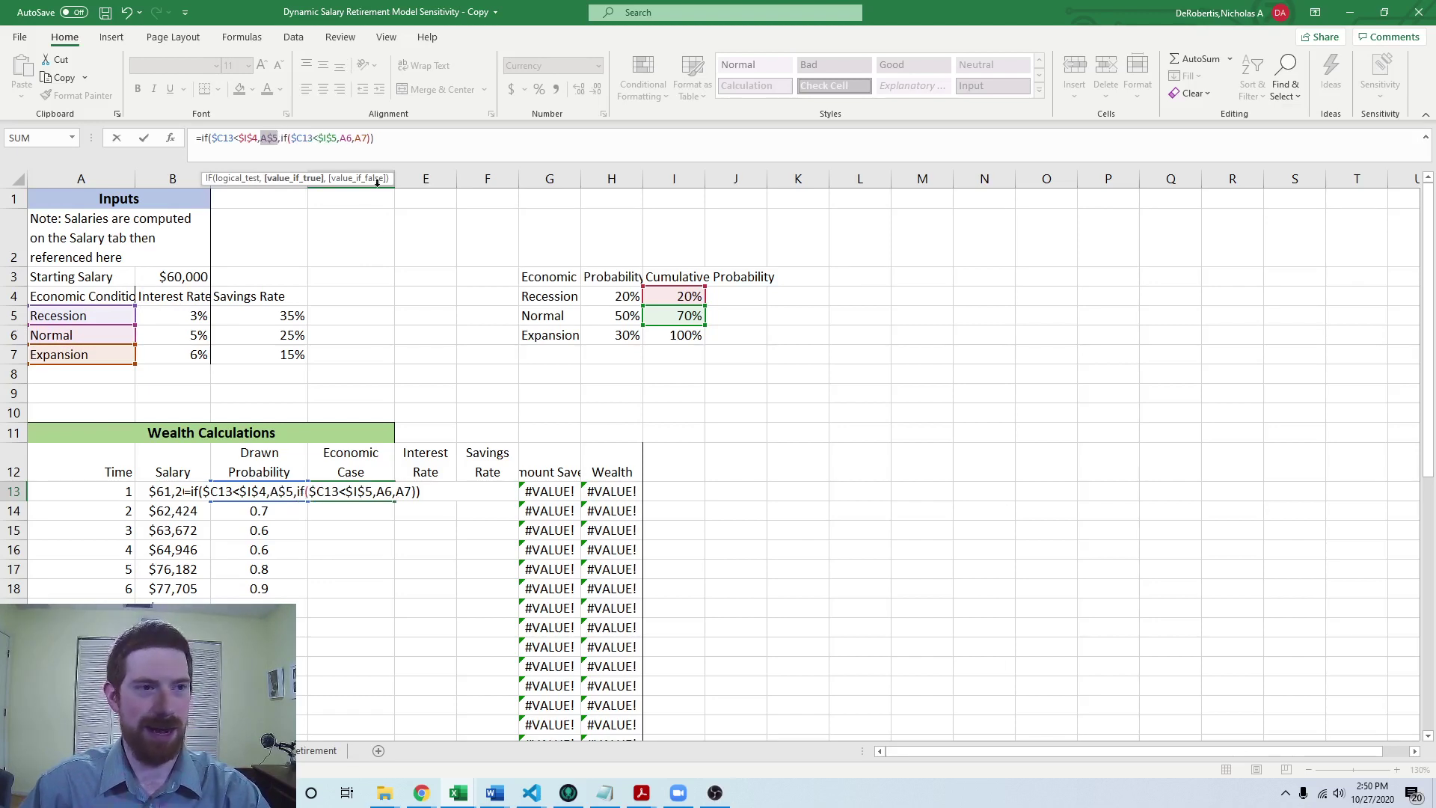
{"action": "left_click", "coordinate": [348, 137]}
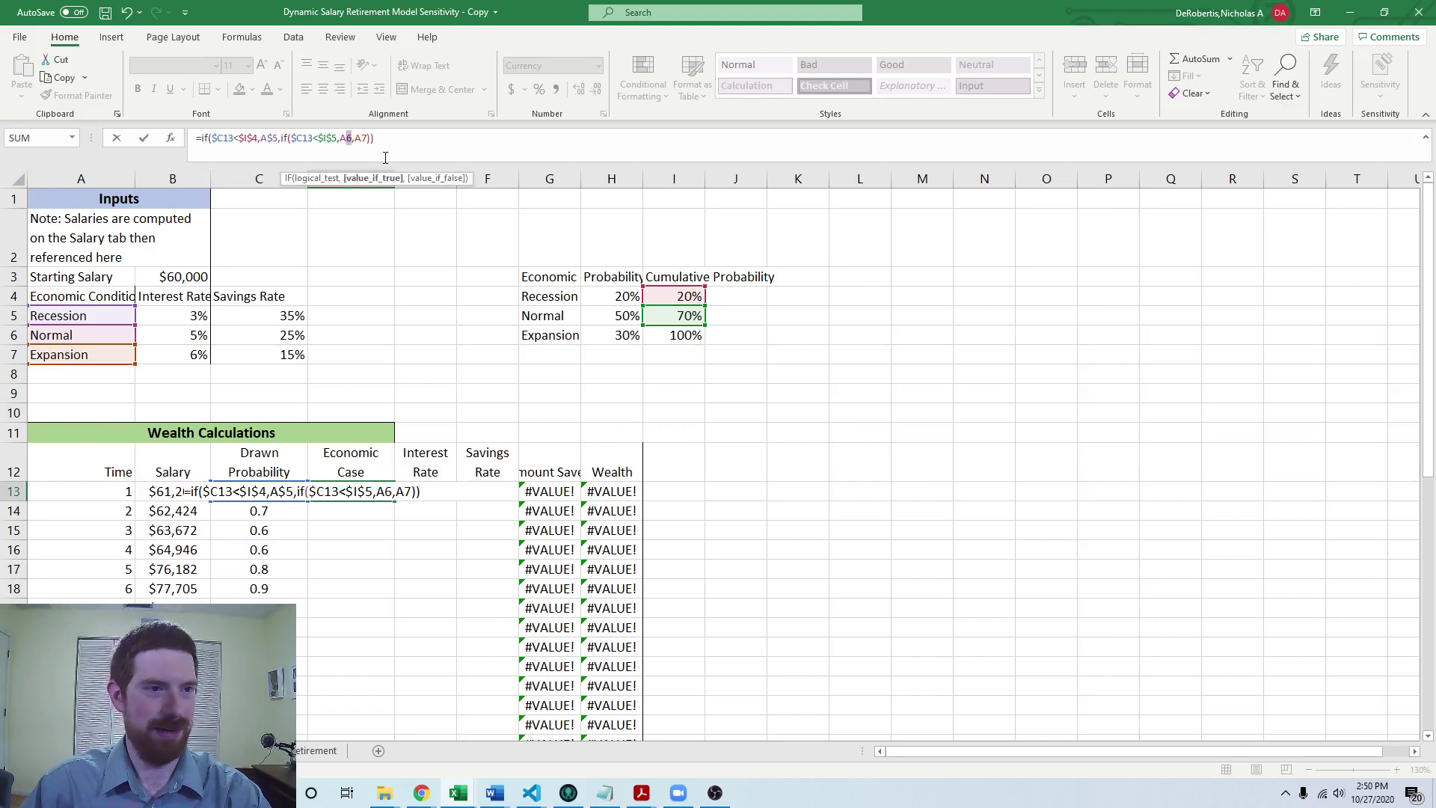
{"action": "key", "text": "F4"}
{"action": "key", "text": "F4"}
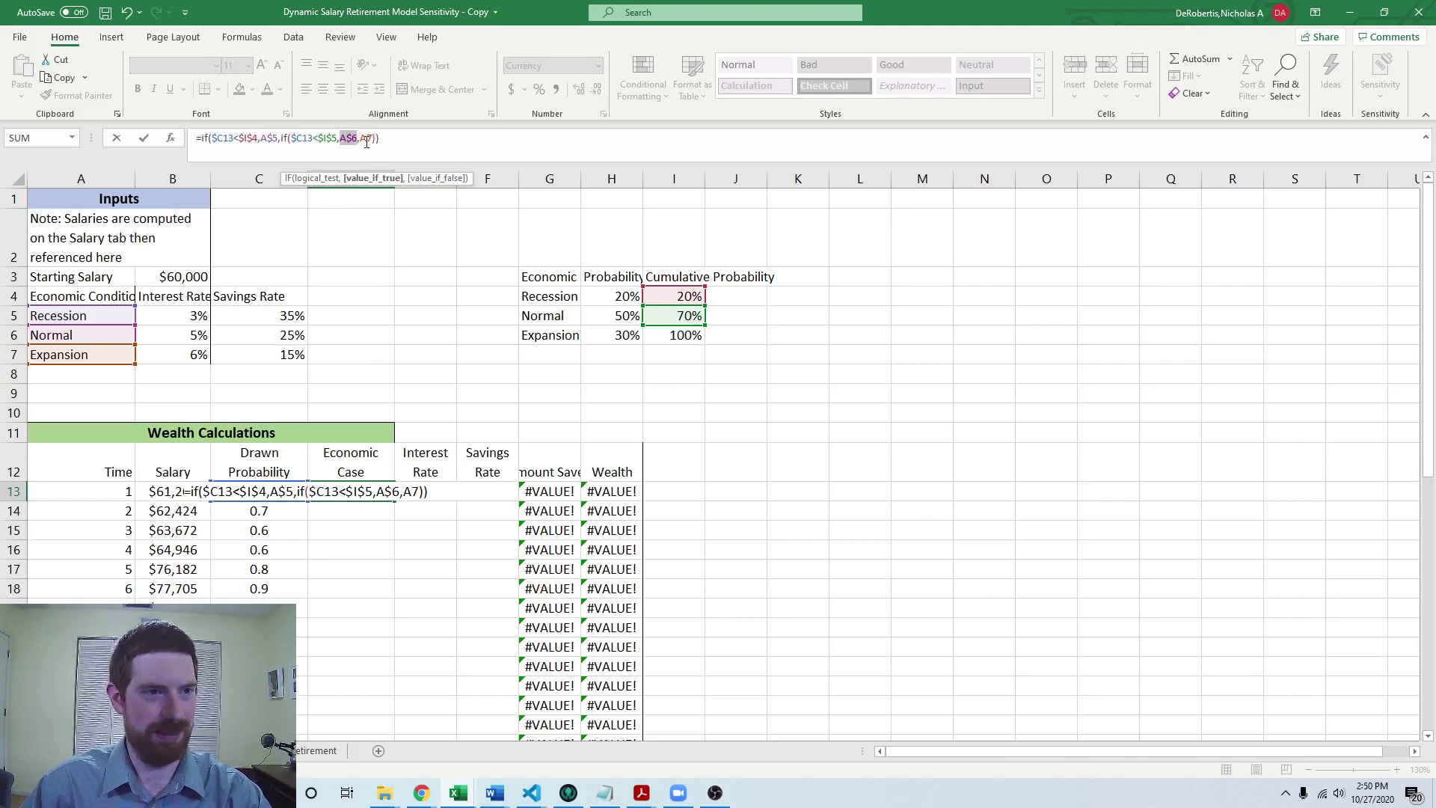
{"action": "left_click", "coordinate": [367, 139]}
{"action": "key", "text": "F4"}
{"action": "key", "text": "F4"}
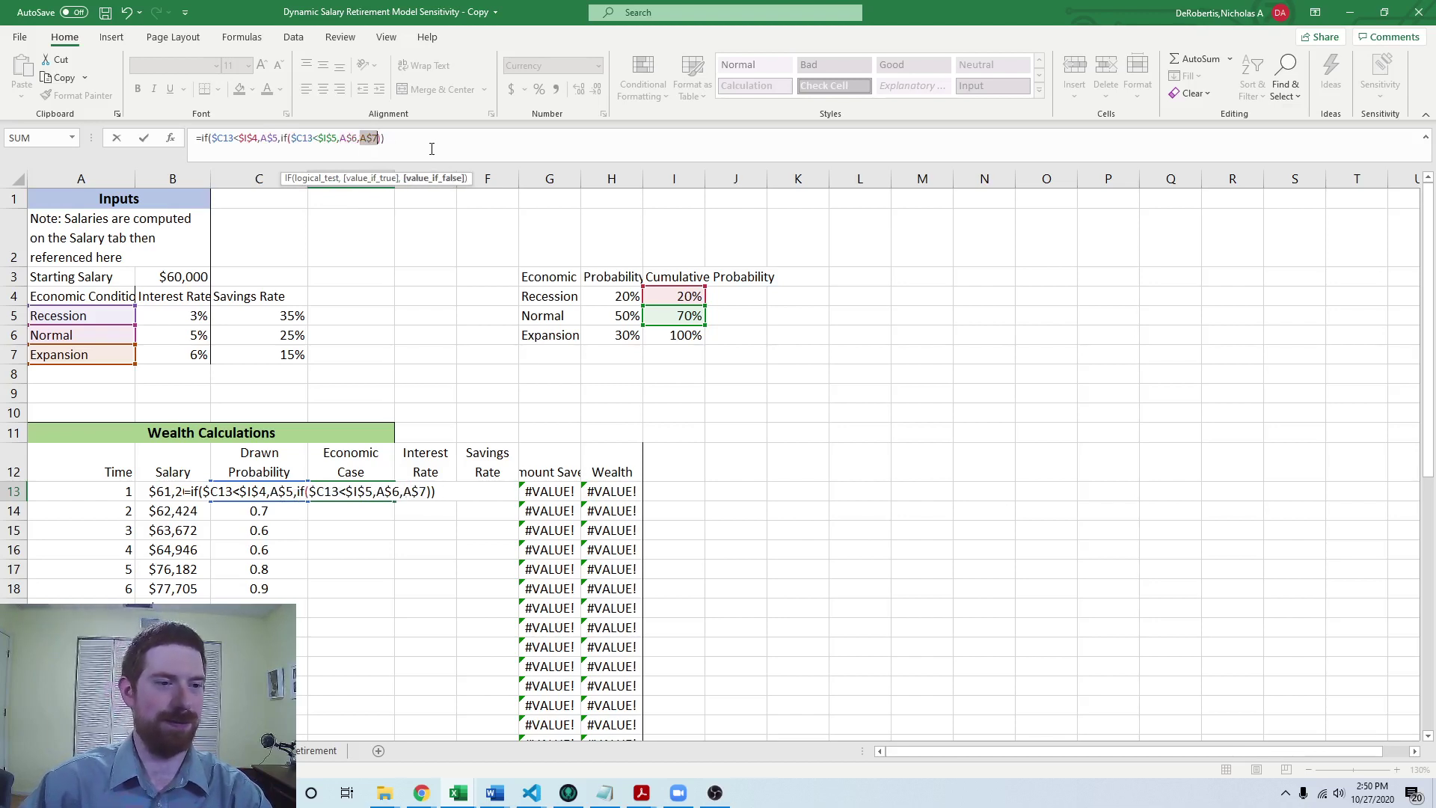
{"action": "key", "text": "ctrl+Return"}
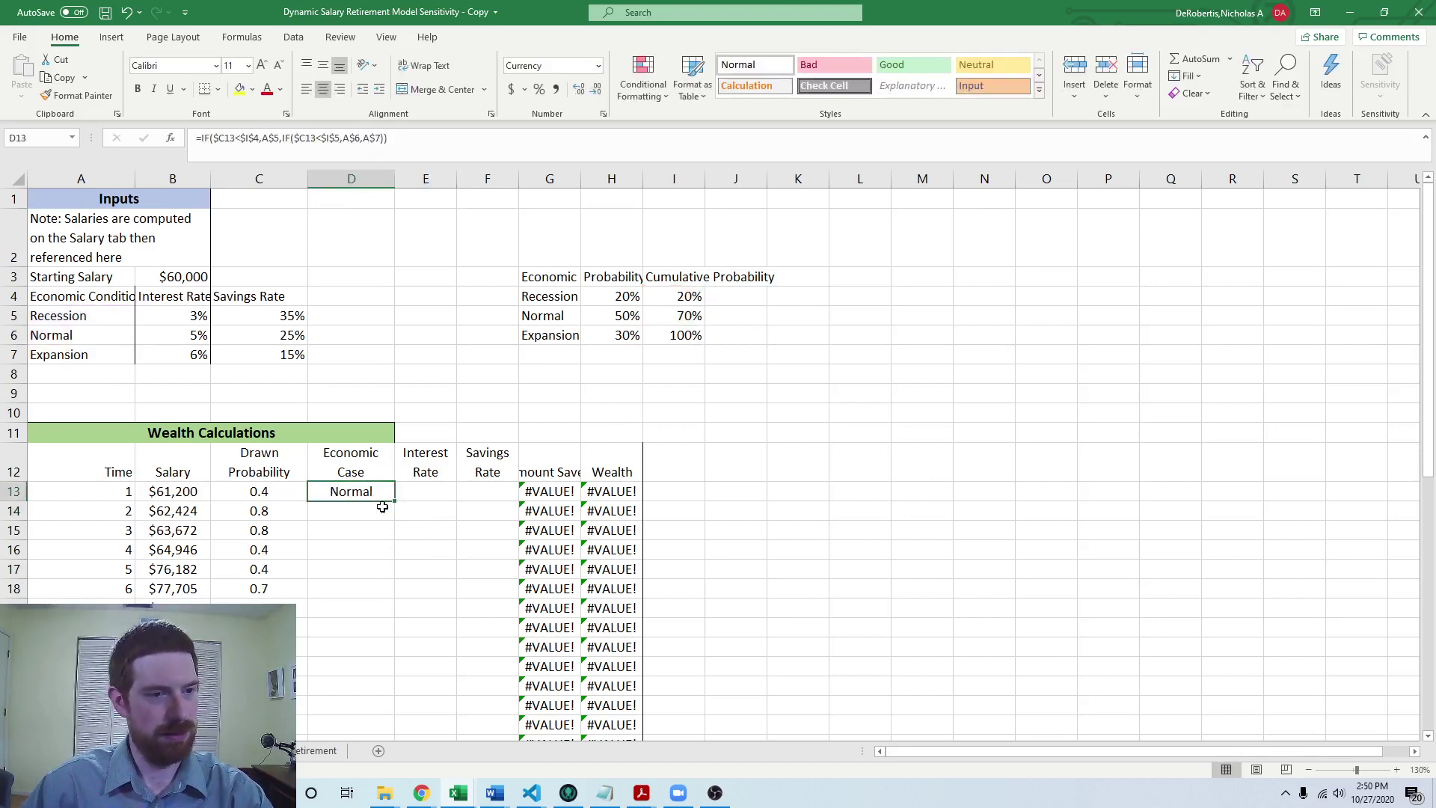
- Fill the D13 formula across to the Interest Rate and Savings Rate cells E13:F13 and format those two cells as percentages
{"action": "left_click_drag", "start_coordinate": [397, 498], "coordinate": [488, 494]}
{"action": "left_click", "coordinate": [425, 492]}
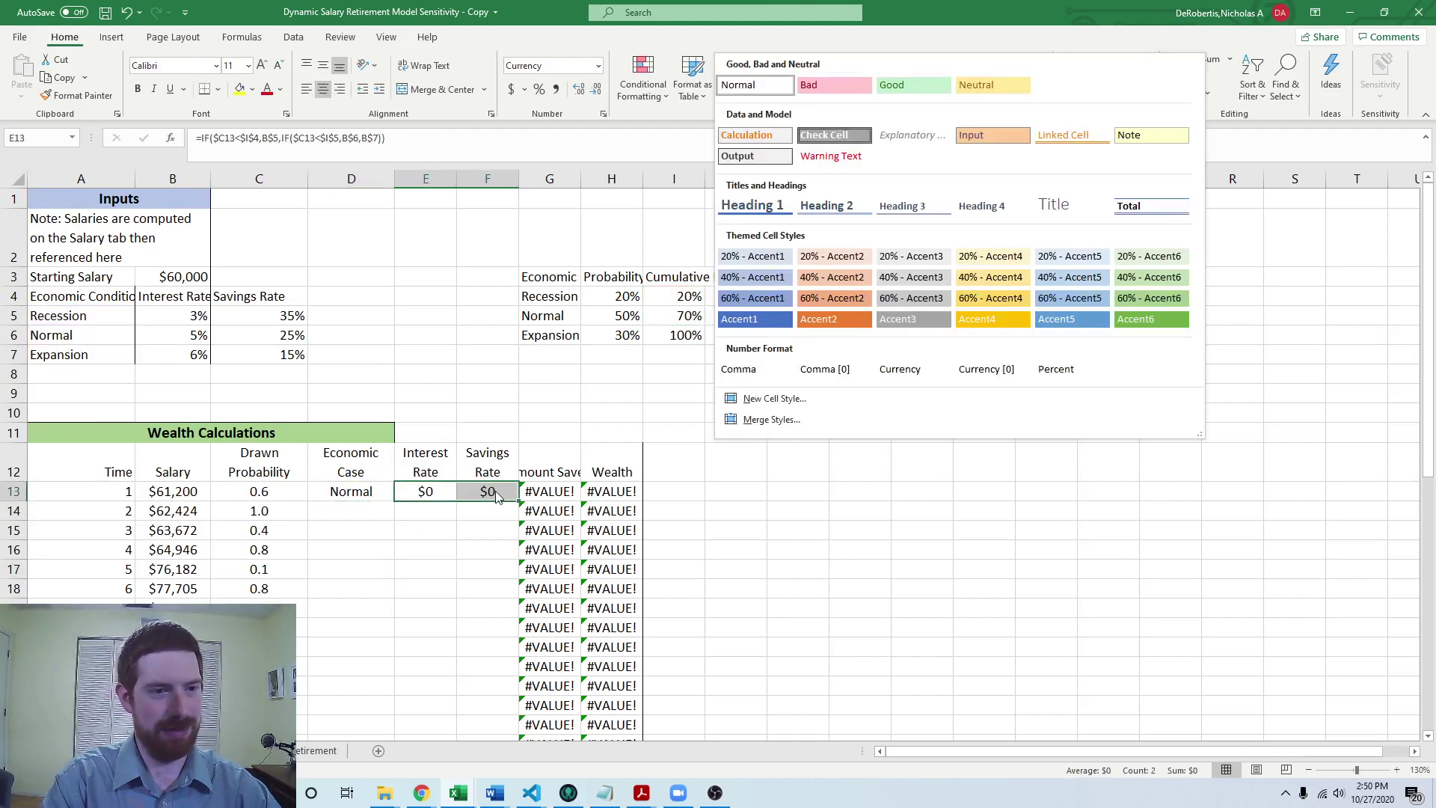
{"action": "key", "text": "alt+h"}
{"action": "key", "text": "j"}
{"action": "key", "text": "Escape"}
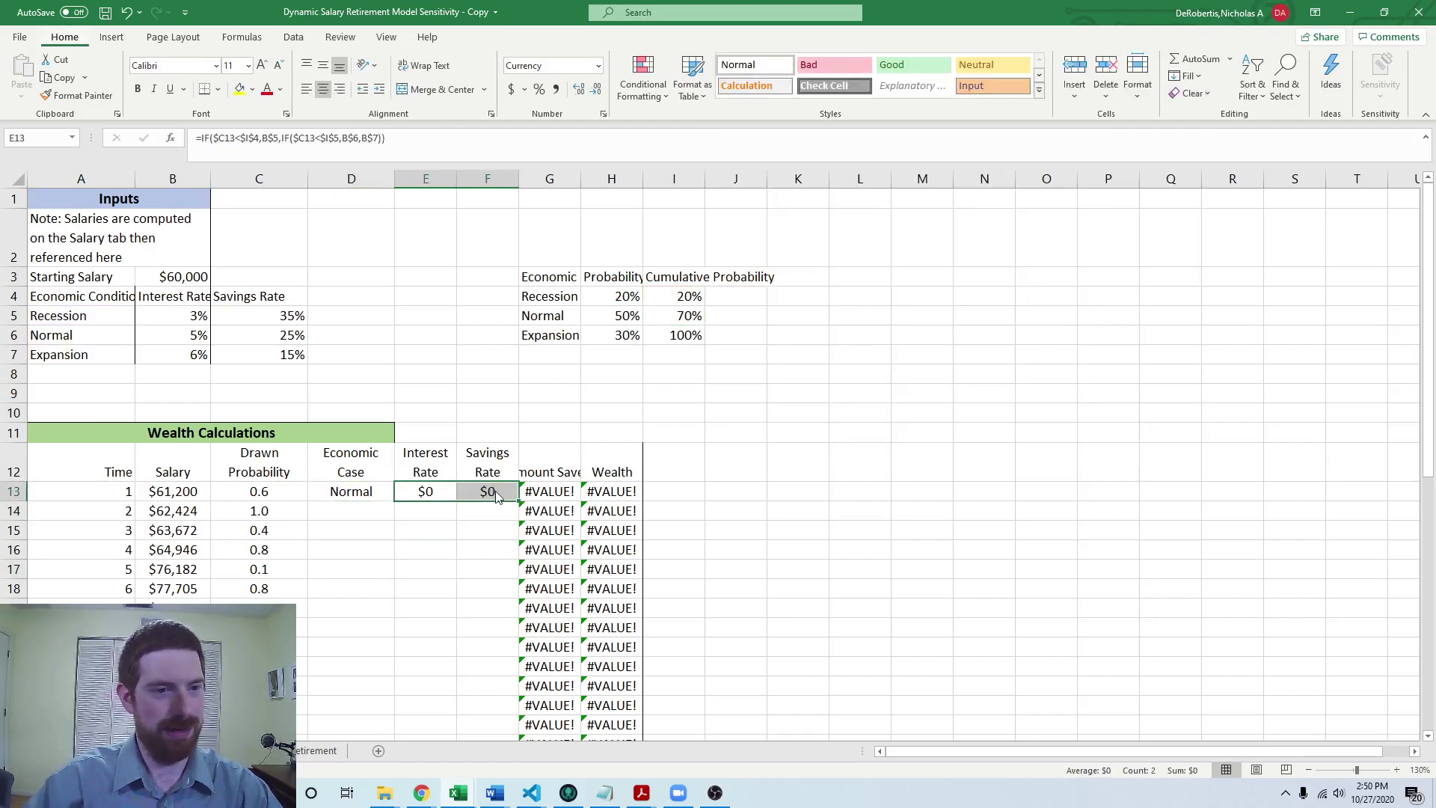
{"action": "key", "text": "ctrl+shift+5"}
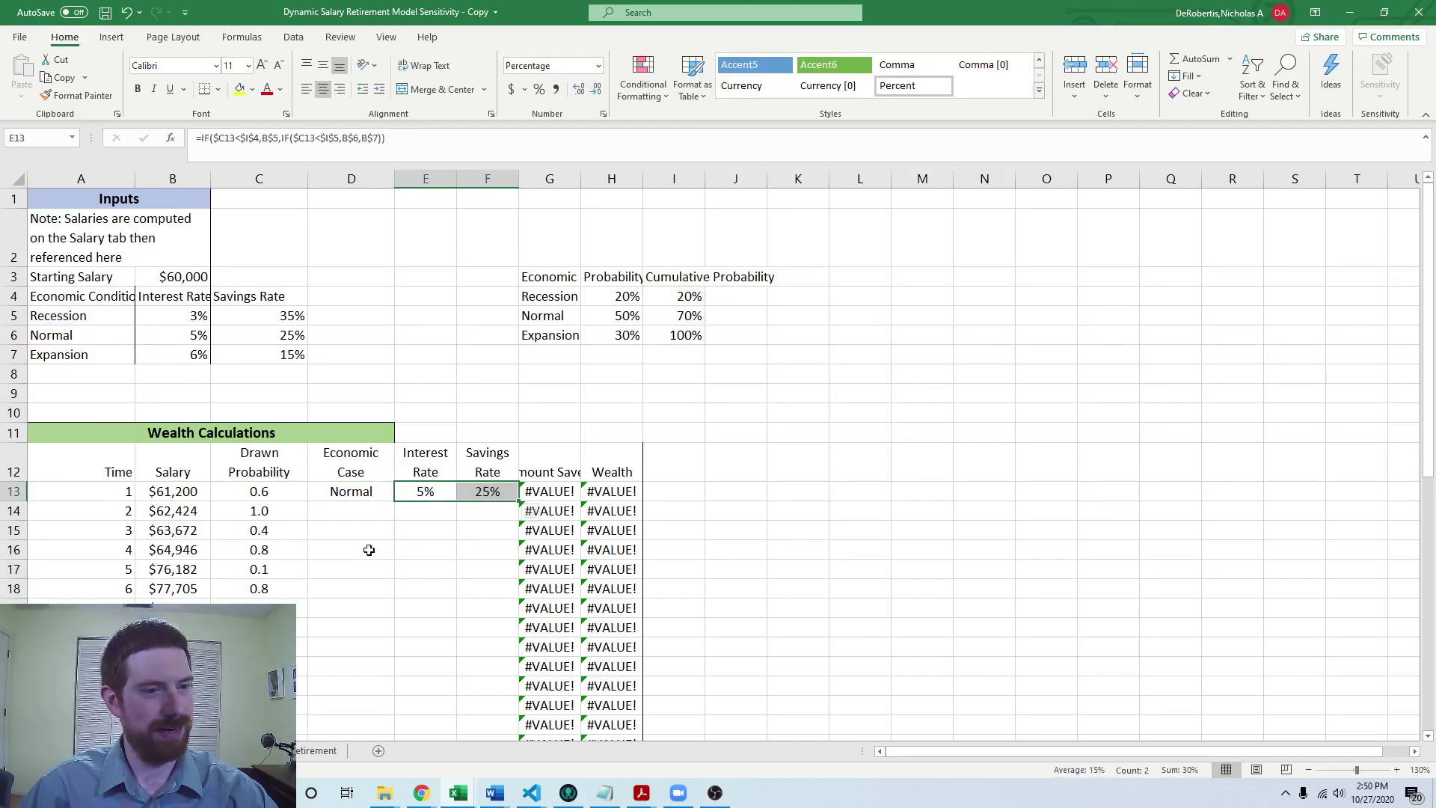
- Fill the Economic Case, Interest Rate and Savings Rate formulas in D13:F13 down through all the years
{"action": "left_click_drag", "start_coordinate": [347, 491], "coordinate": [493, 492]}
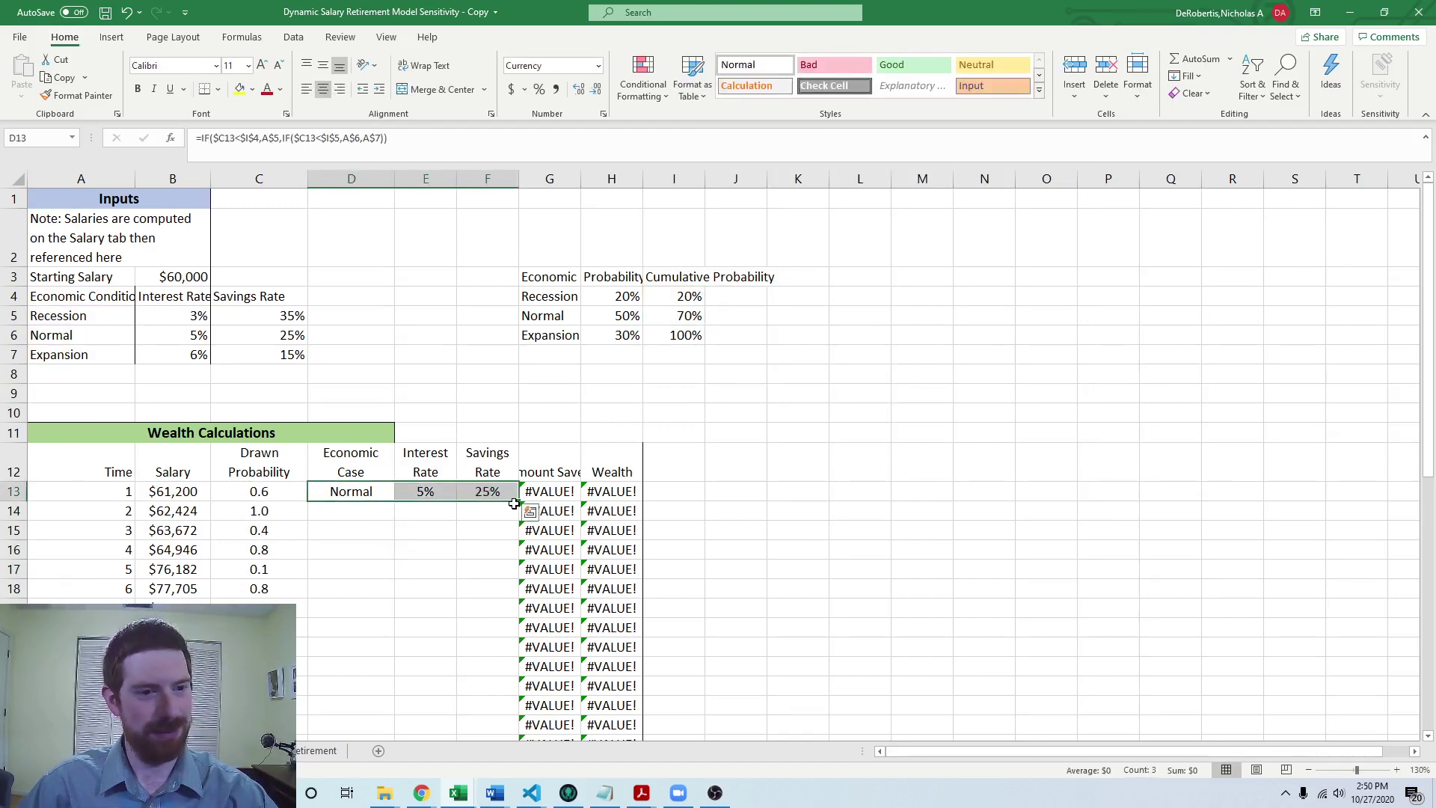
{"action": "double_click", "coordinate": [517, 506]}
{"action": "left_click", "coordinate": [414, 612]}
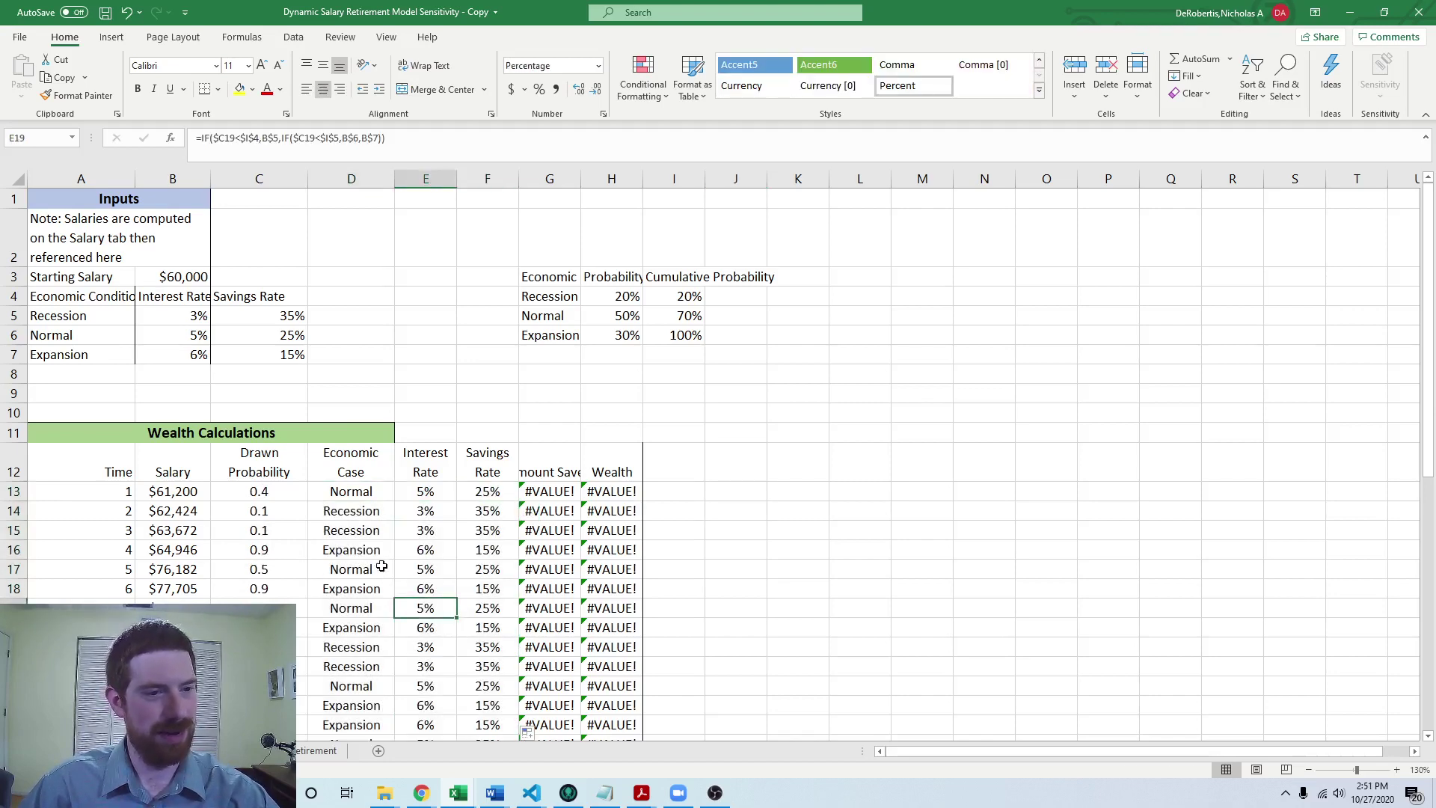
- Check several years' drawn probabilities against their economic cases, interest rates and savings rates
{"action": "scroll", "coordinate": [377, 575], "scroll_direction": "down", "scroll_amount": 2}
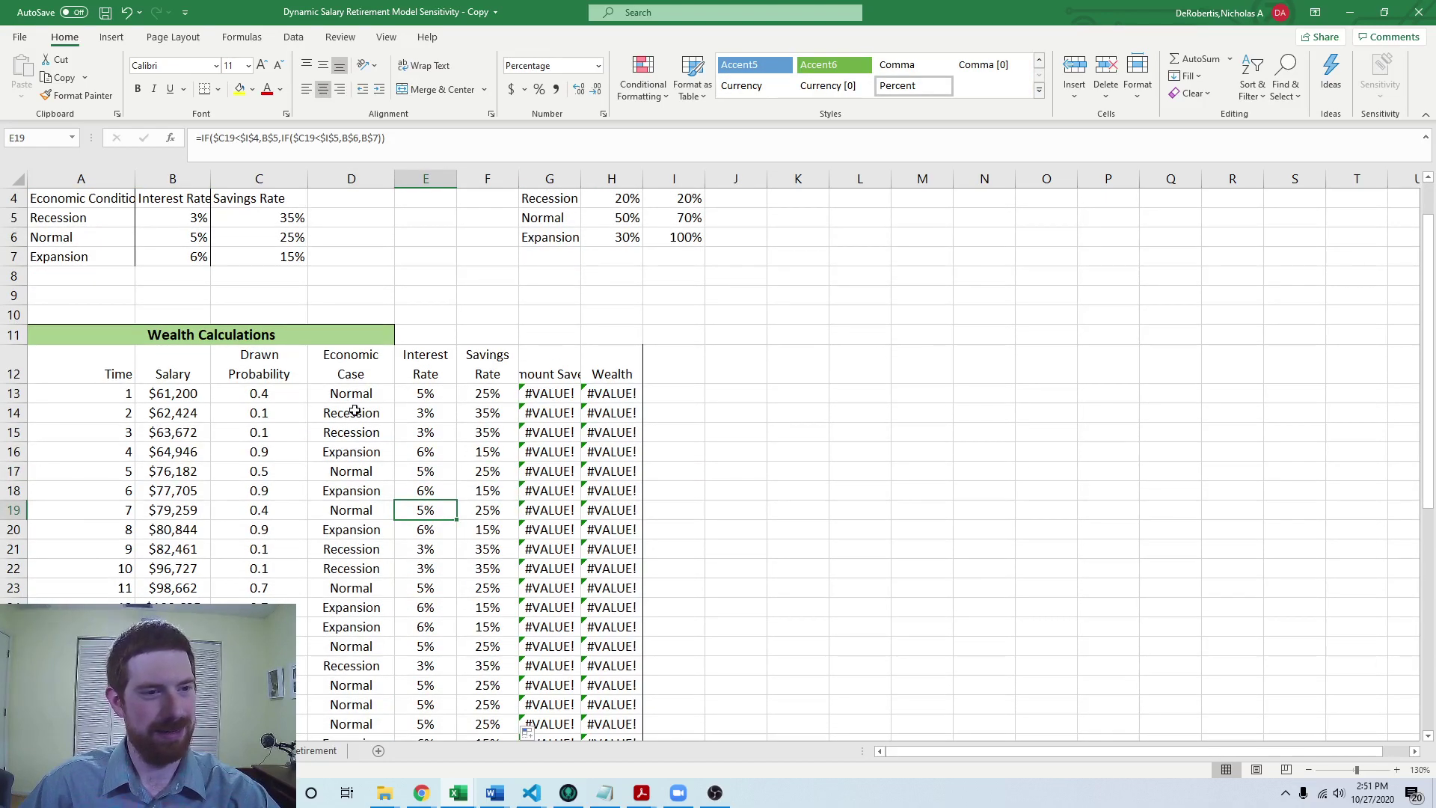
{"action": "left_click", "coordinate": [254, 413]}
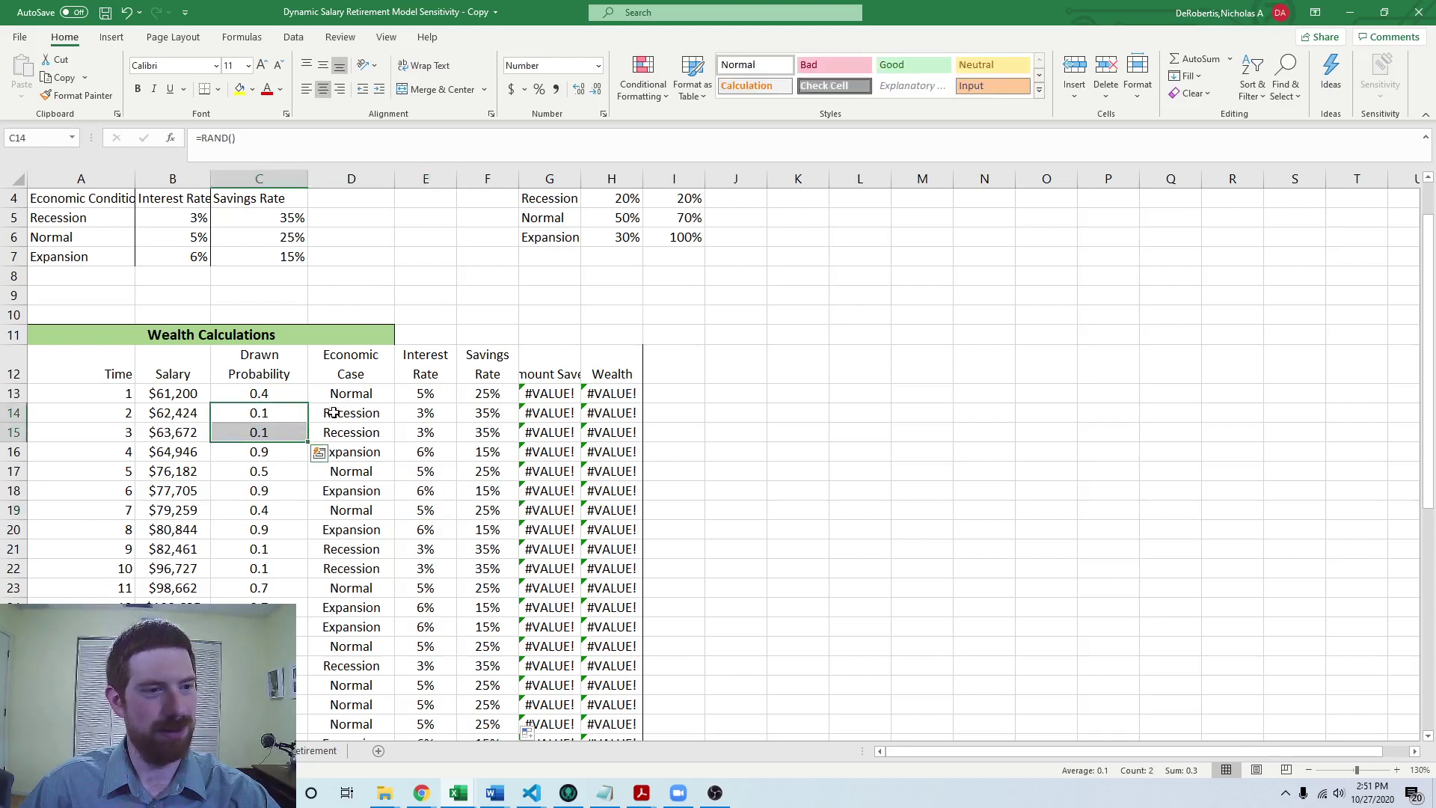
{"action": "left_click_drag", "start_coordinate": [337, 413], "coordinate": [359, 431]}
{"action": "scroll", "coordinate": [479, 426], "scroll_direction": "up", "scroll_amount": 2}
{"action": "left_click", "coordinate": [262, 551]}
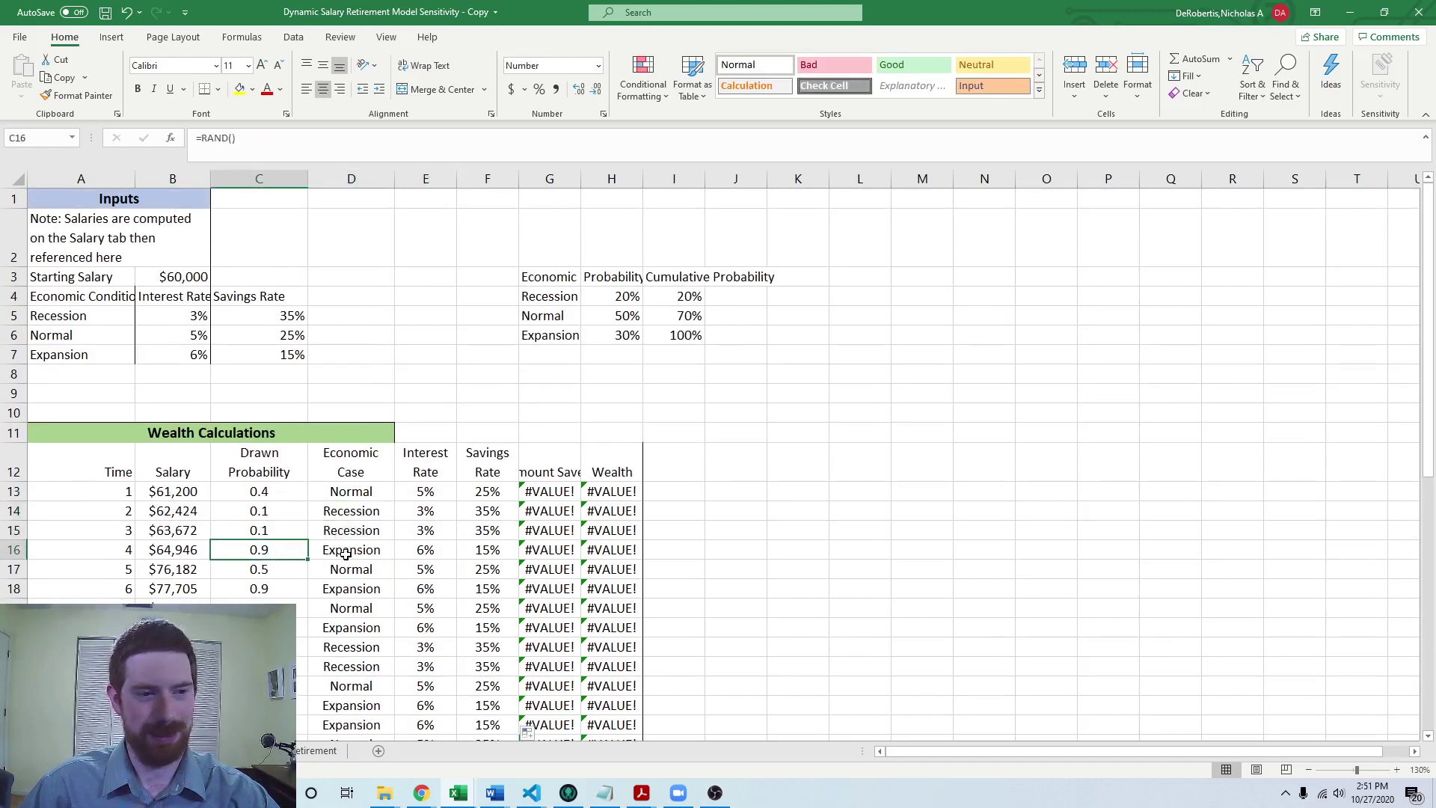
{"action": "left_click", "coordinate": [346, 553]}
{"action": "left_click", "coordinate": [286, 572]}
{"action": "left_click", "coordinate": [353, 570]}
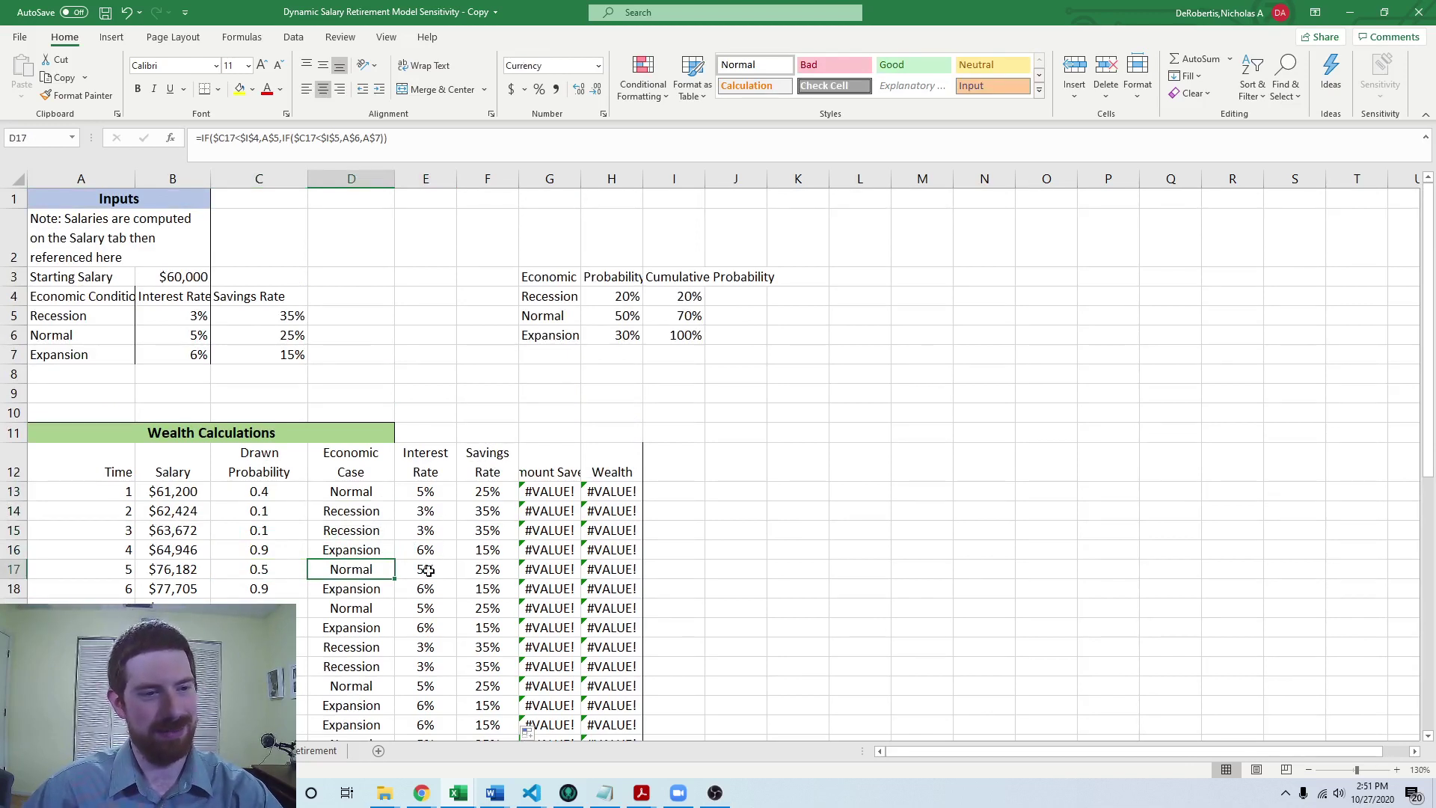
{"action": "left_click_drag", "start_coordinate": [411, 553], "coordinate": [487, 551]}
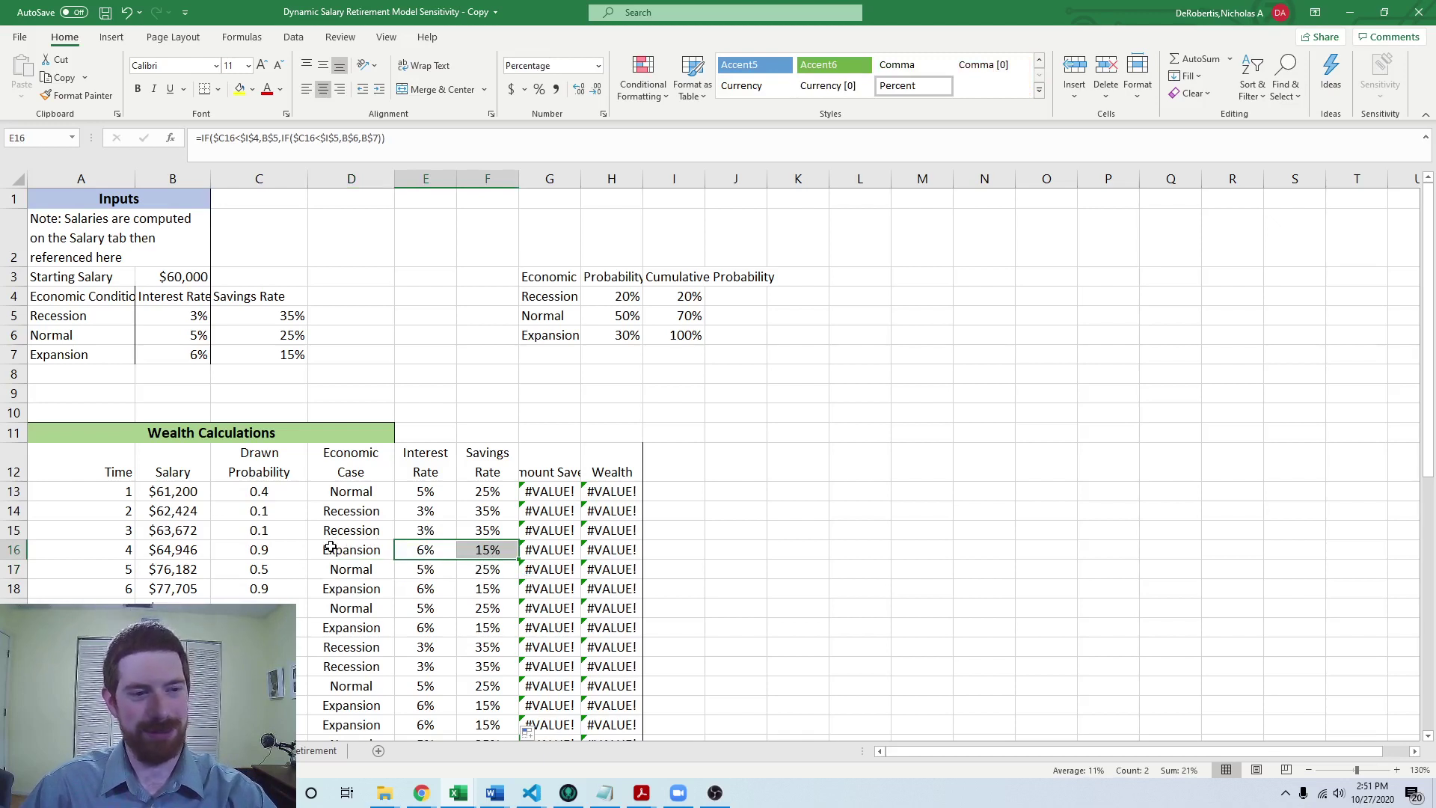
- Compare the Recession rows 14 and 15 and the first year's economic case with their interest and savings rates
{"action": "left_click_drag", "start_coordinate": [398, 511], "coordinate": [481, 506]}
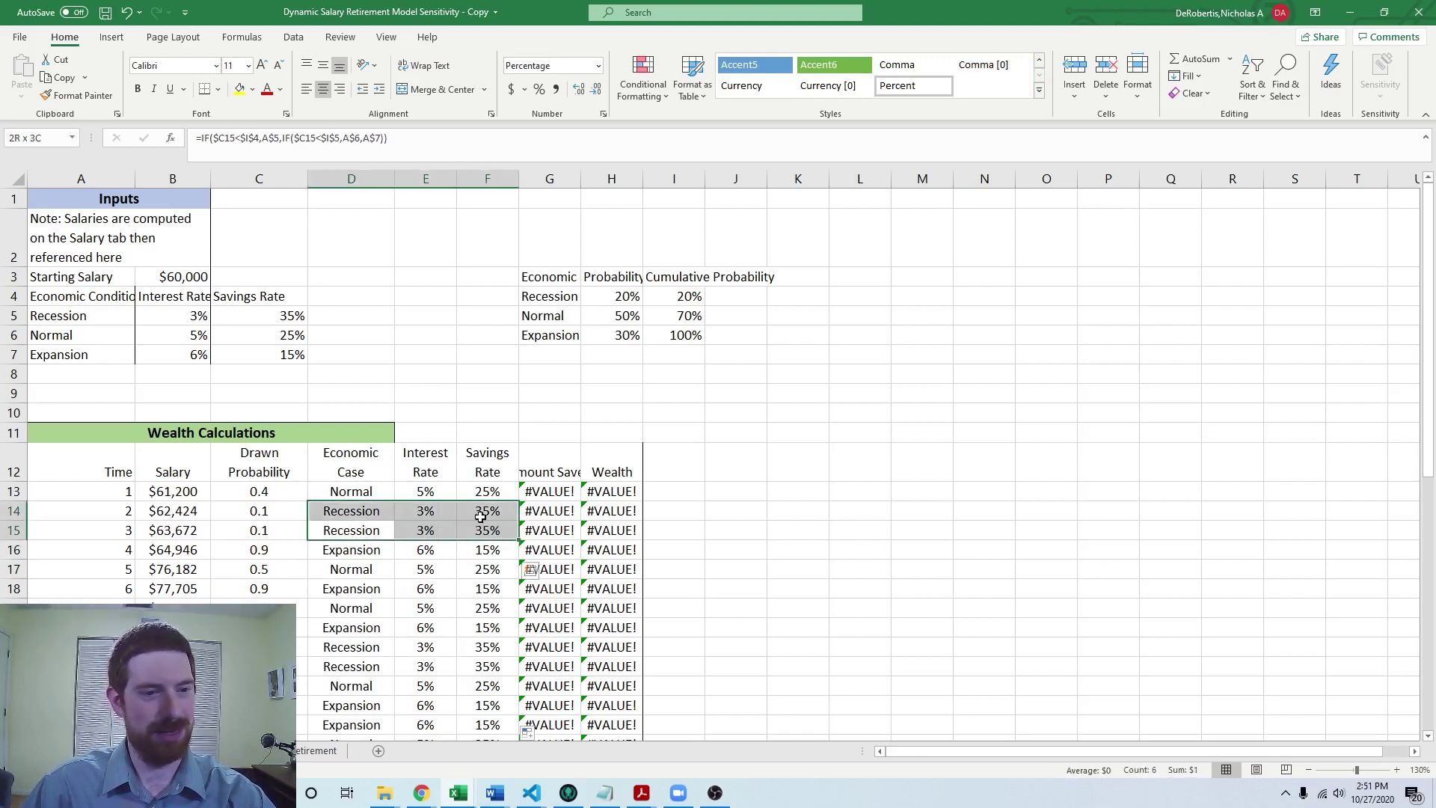
{"action": "left_click", "coordinate": [366, 494]}
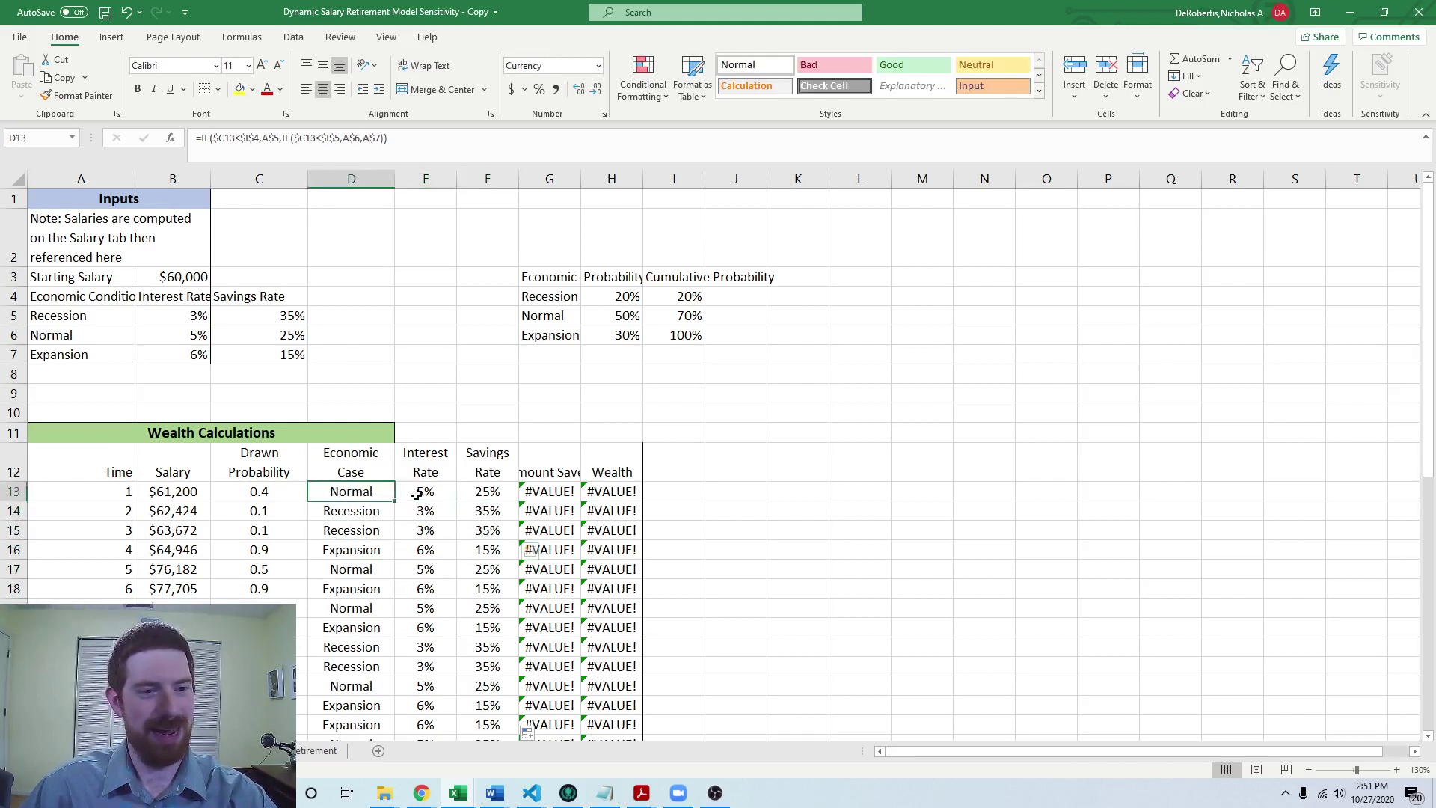
{"action": "left_click", "coordinate": [559, 376]}
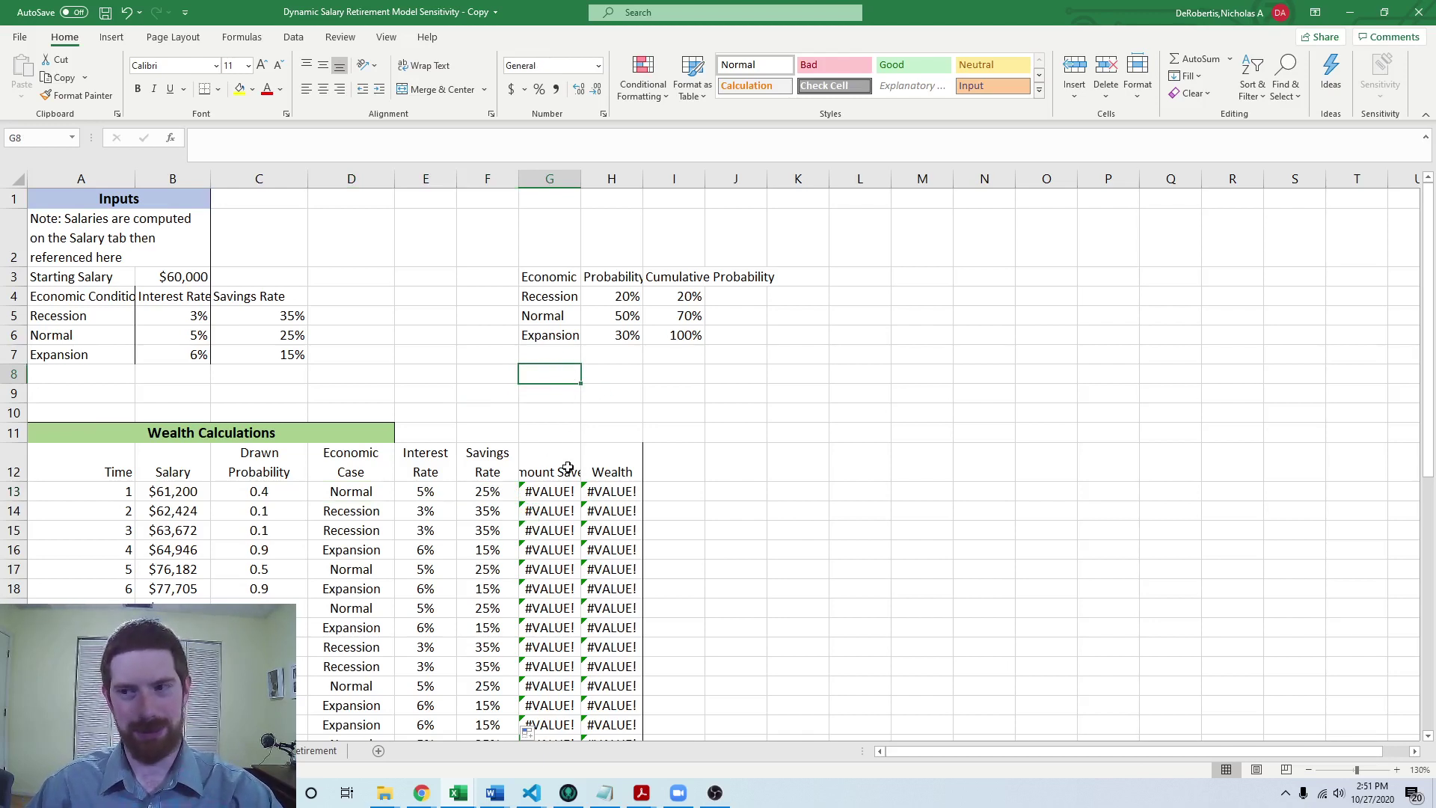
- Change the first year's Amount Saved formula in G13 to =B13*F13 so it uses that year's savings rate
{"action": "left_click", "coordinate": [533, 492]}
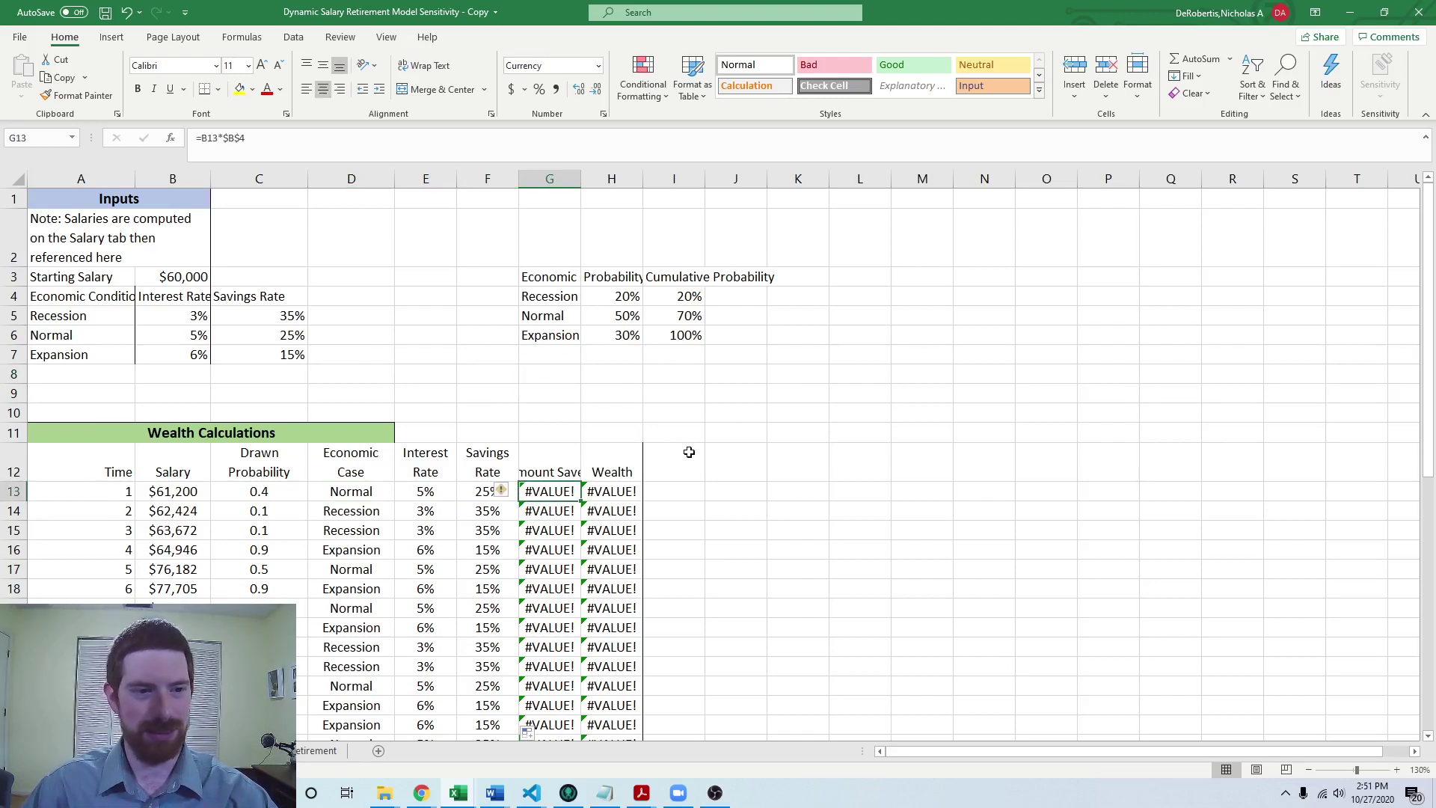
{"action": "left_click", "coordinate": [264, 142]}
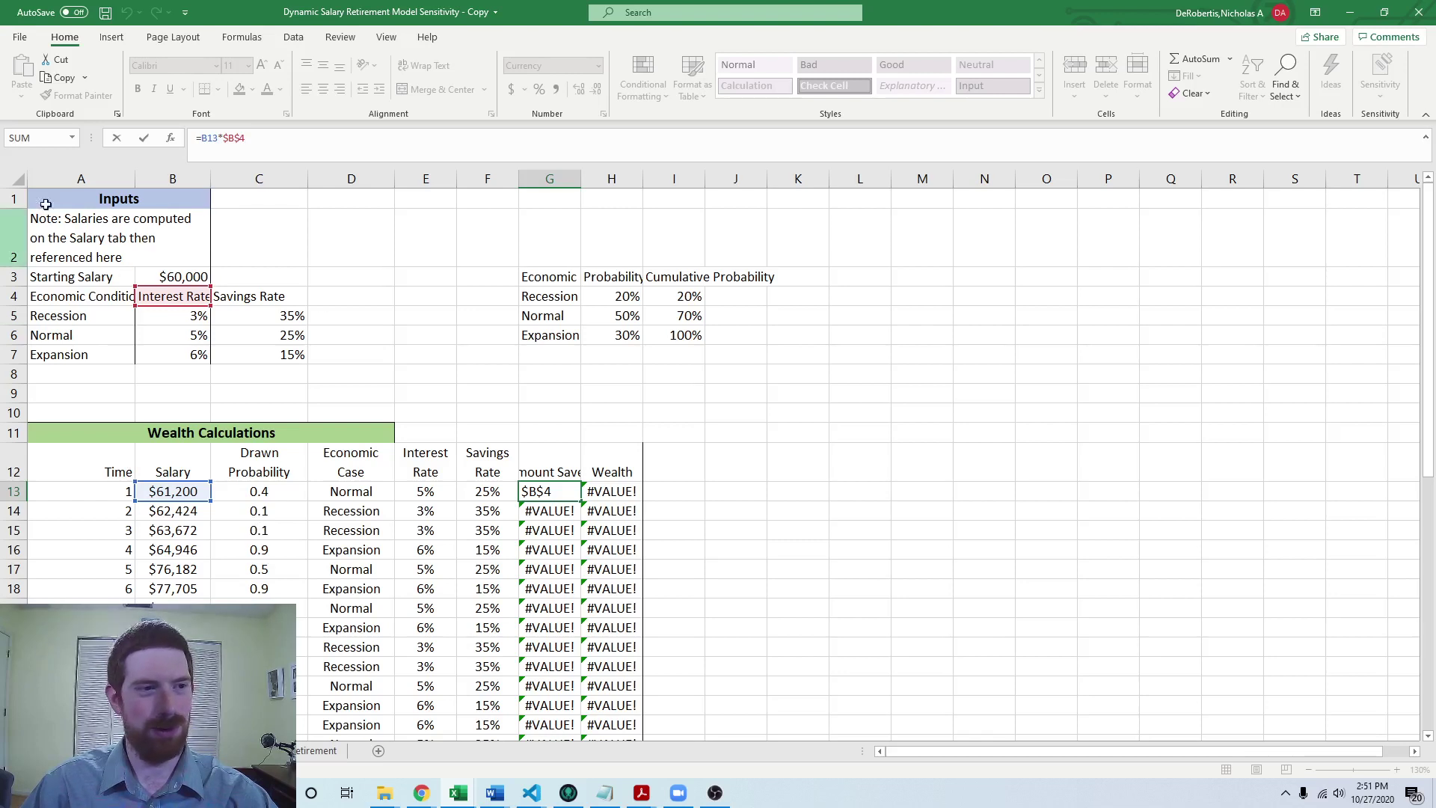
{"action": "key", "text": "BackSpace"}
{"action": "key", "text": "BackSpace"}
{"action": "key", "text": "BackSpace"}
{"action": "key", "text": "BackSpace"}
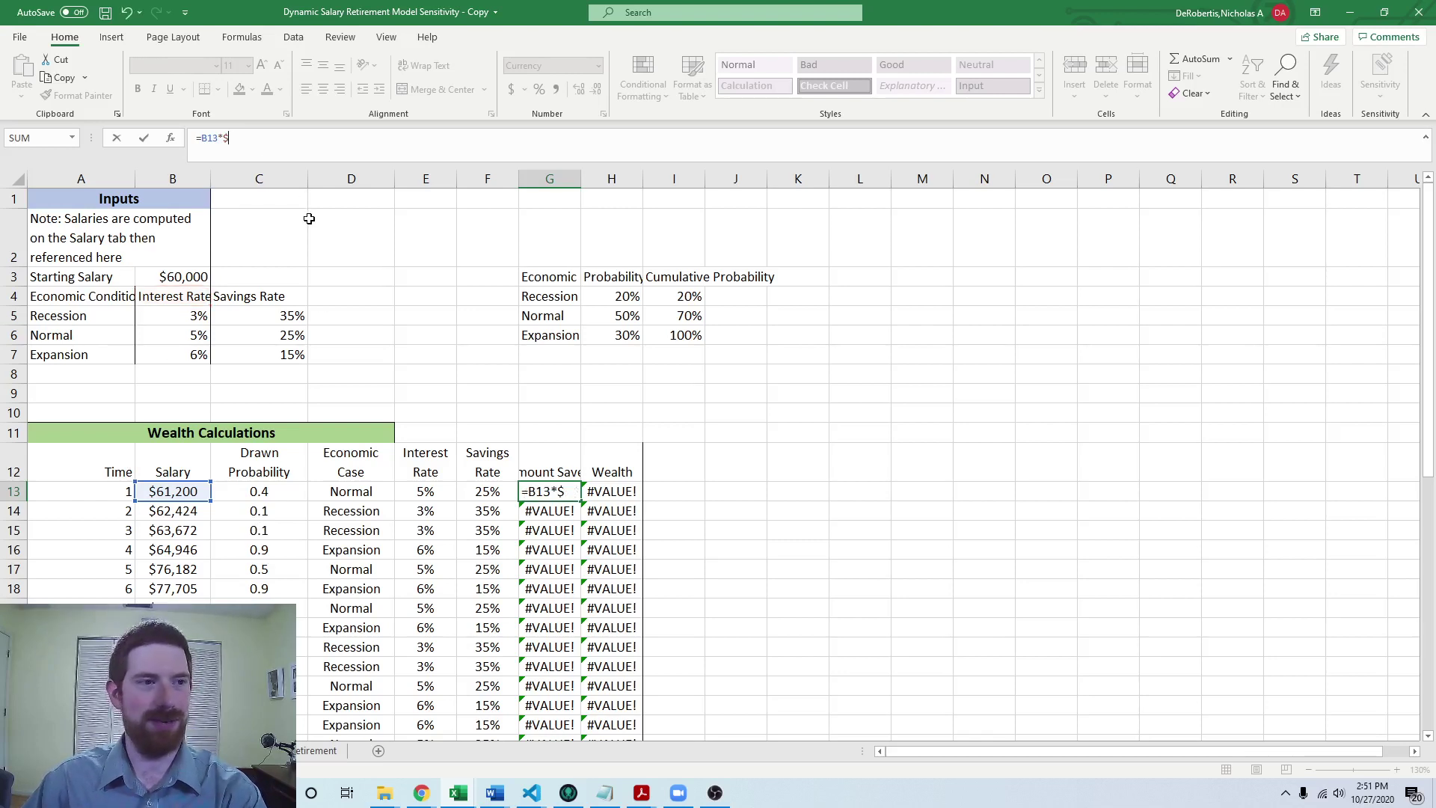
{"action": "left_click", "coordinate": [473, 487]}
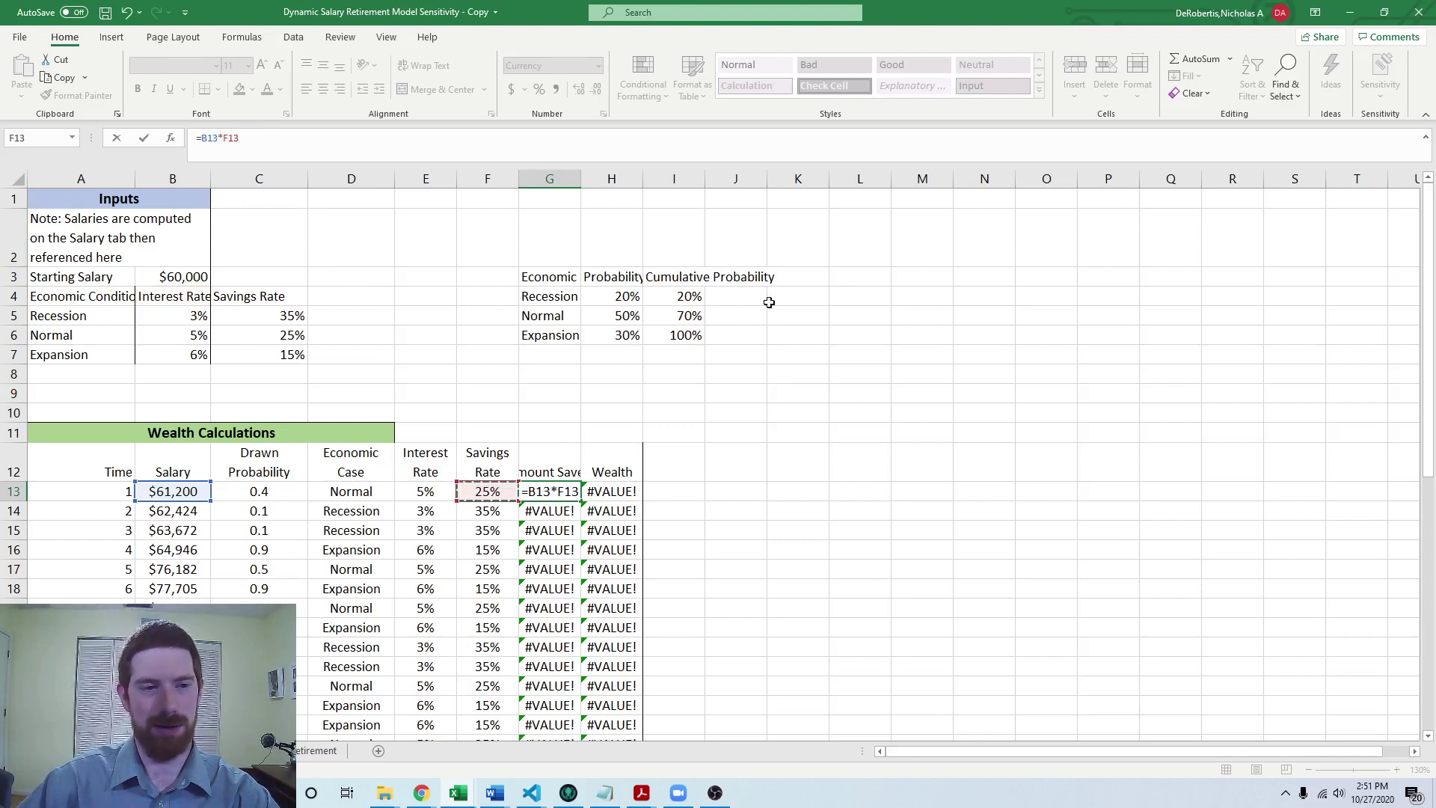
{"action": "key", "text": "Return"}
- Fill the Amount Saved formula from G13 down through all the years and check the copied formula in G14
{"action": "left_click", "coordinate": [566, 492]}
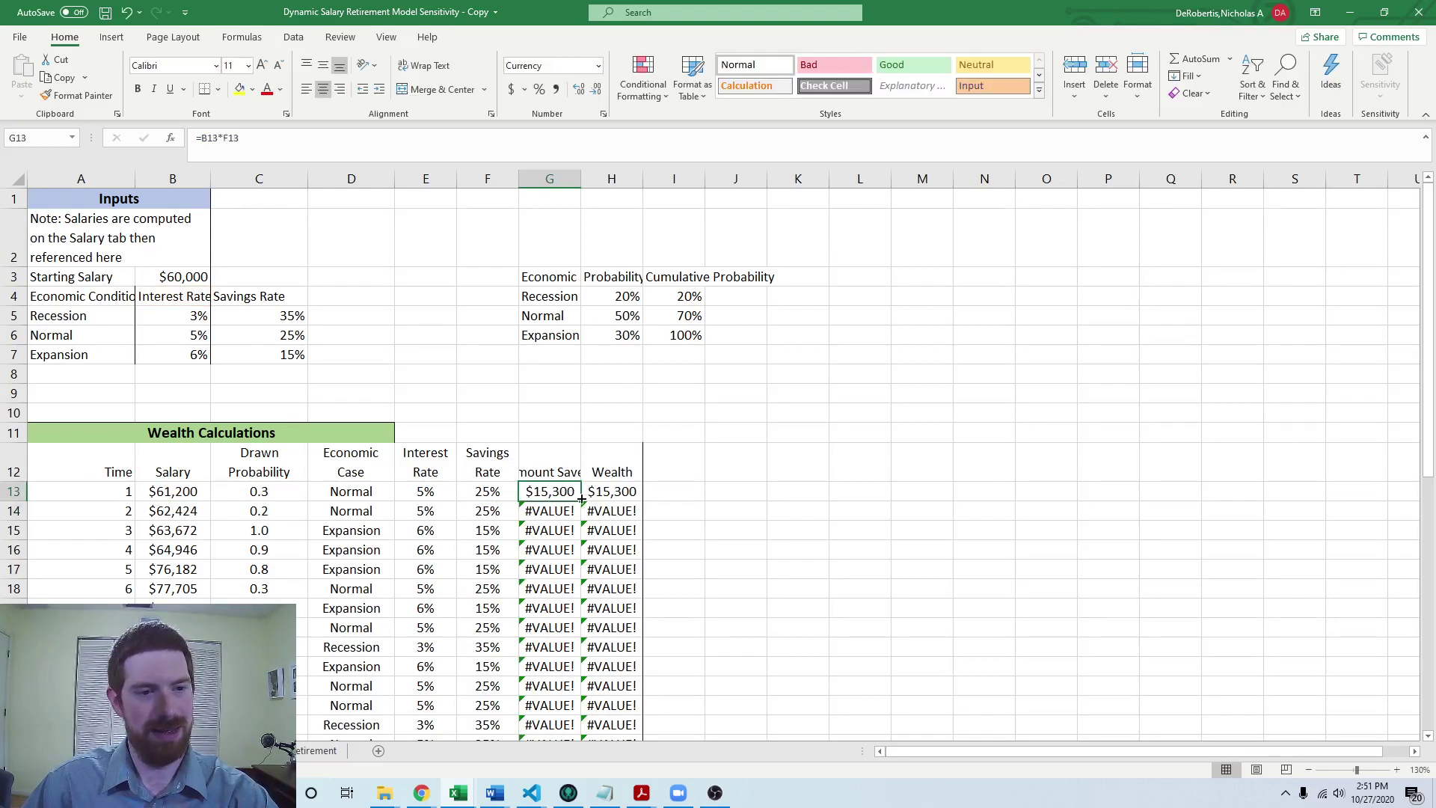
{"action": "double_click", "coordinate": [580, 500]}
{"action": "left_click", "coordinate": [718, 510]}
{"action": "left_click", "coordinate": [540, 512]}
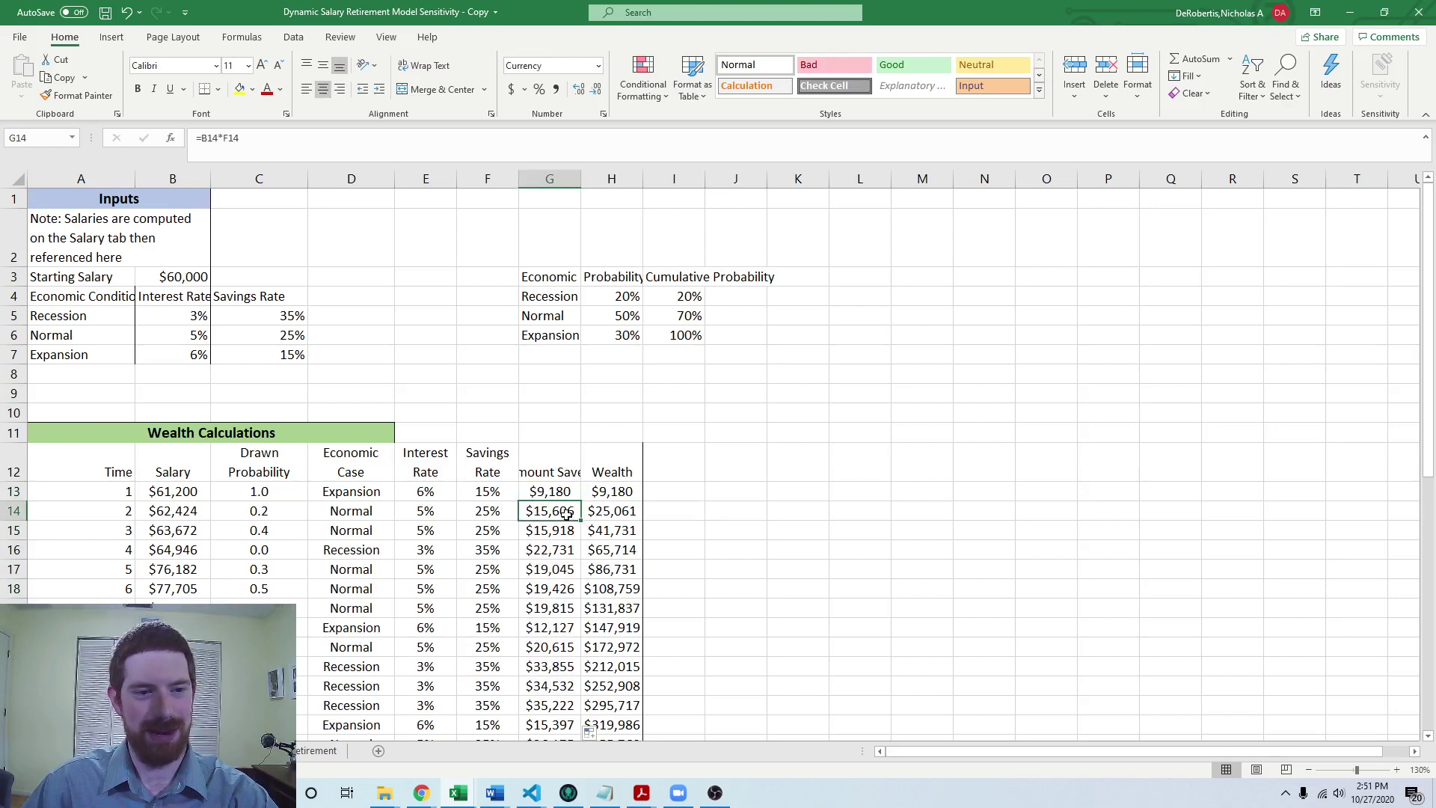
- Change the second year's Wealth formula in H14 to =H13*(1+E14)+G14 so it uses that year's interest rate
{"action": "left_click", "coordinate": [606, 513]}
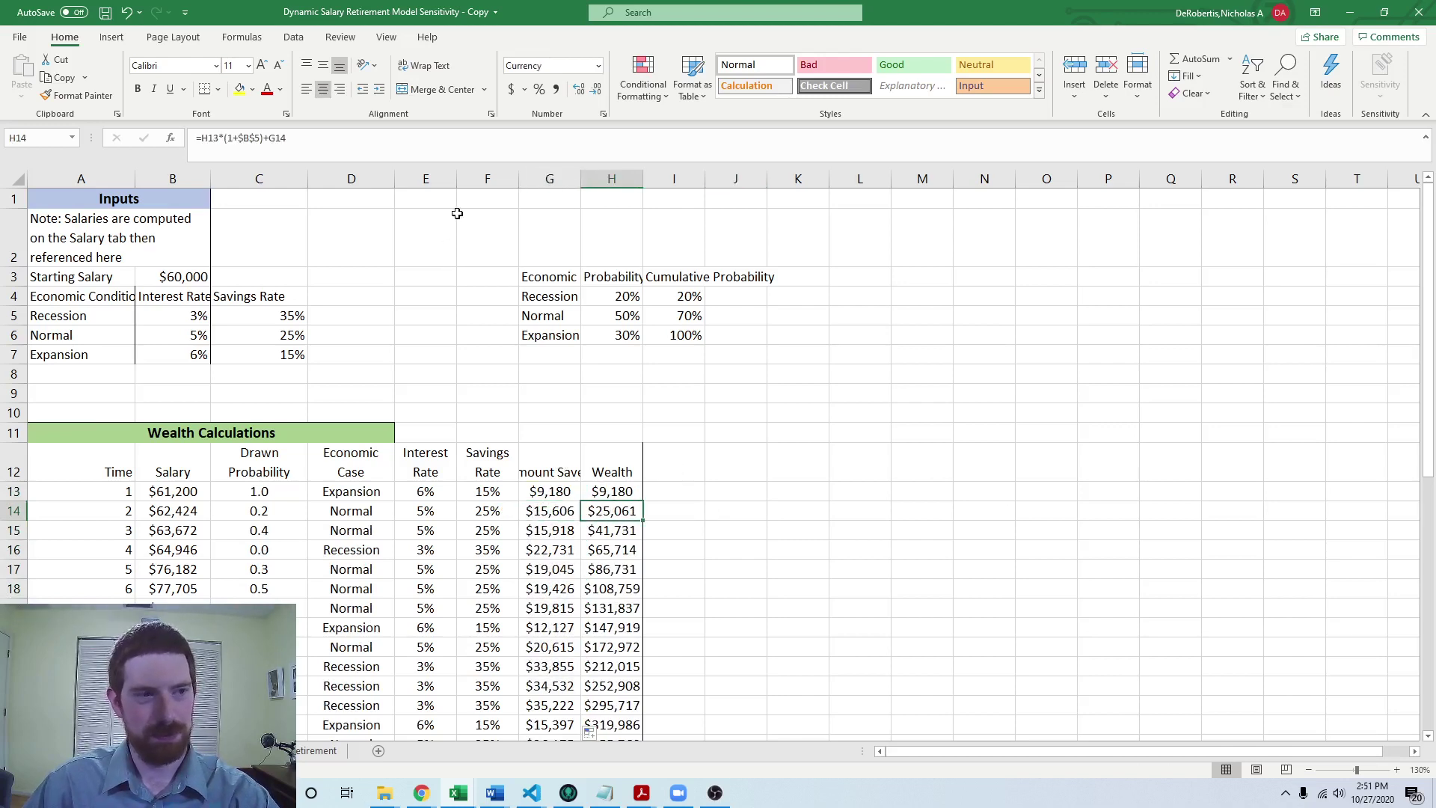
{"action": "left_click", "coordinate": [619, 490]}
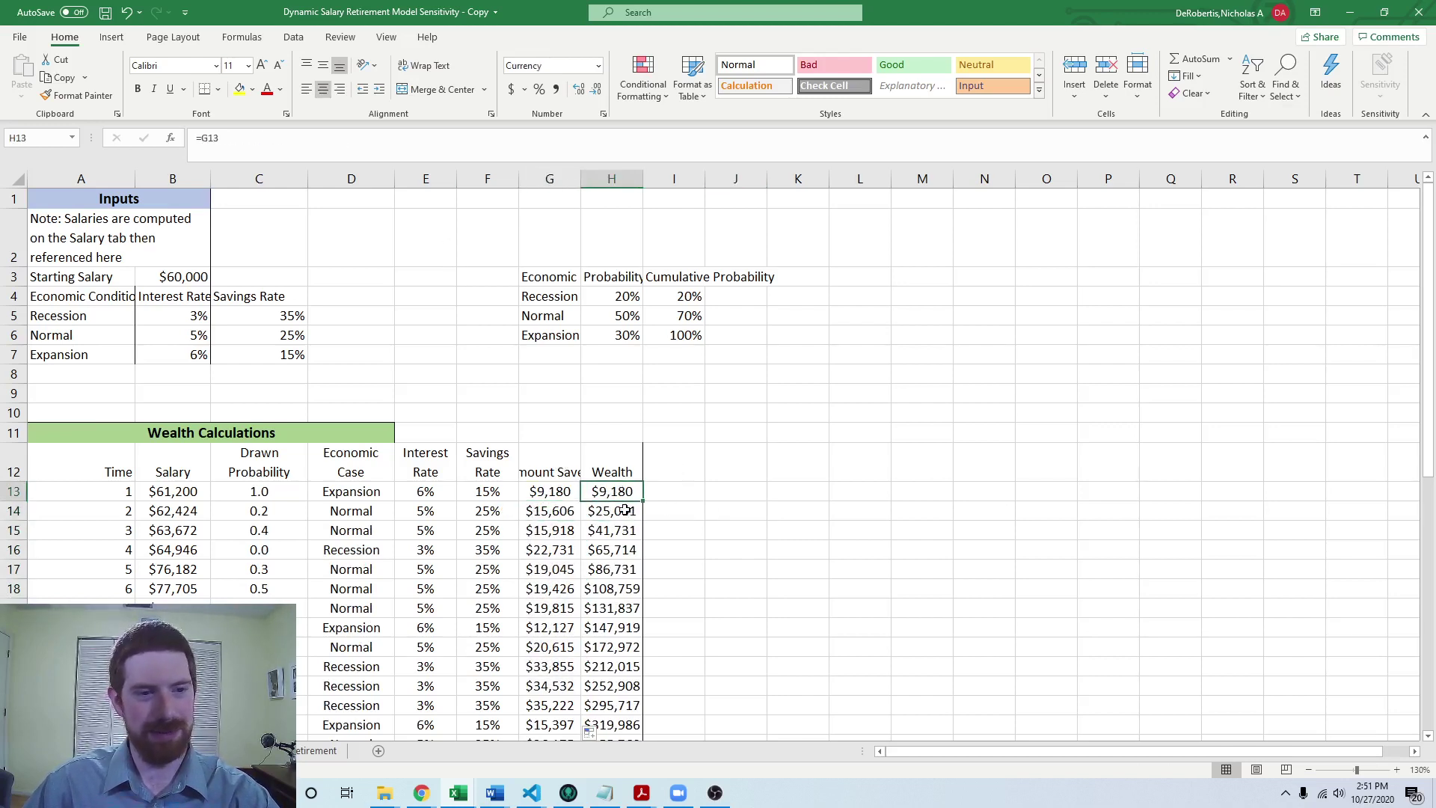
{"action": "left_click", "coordinate": [615, 518]}
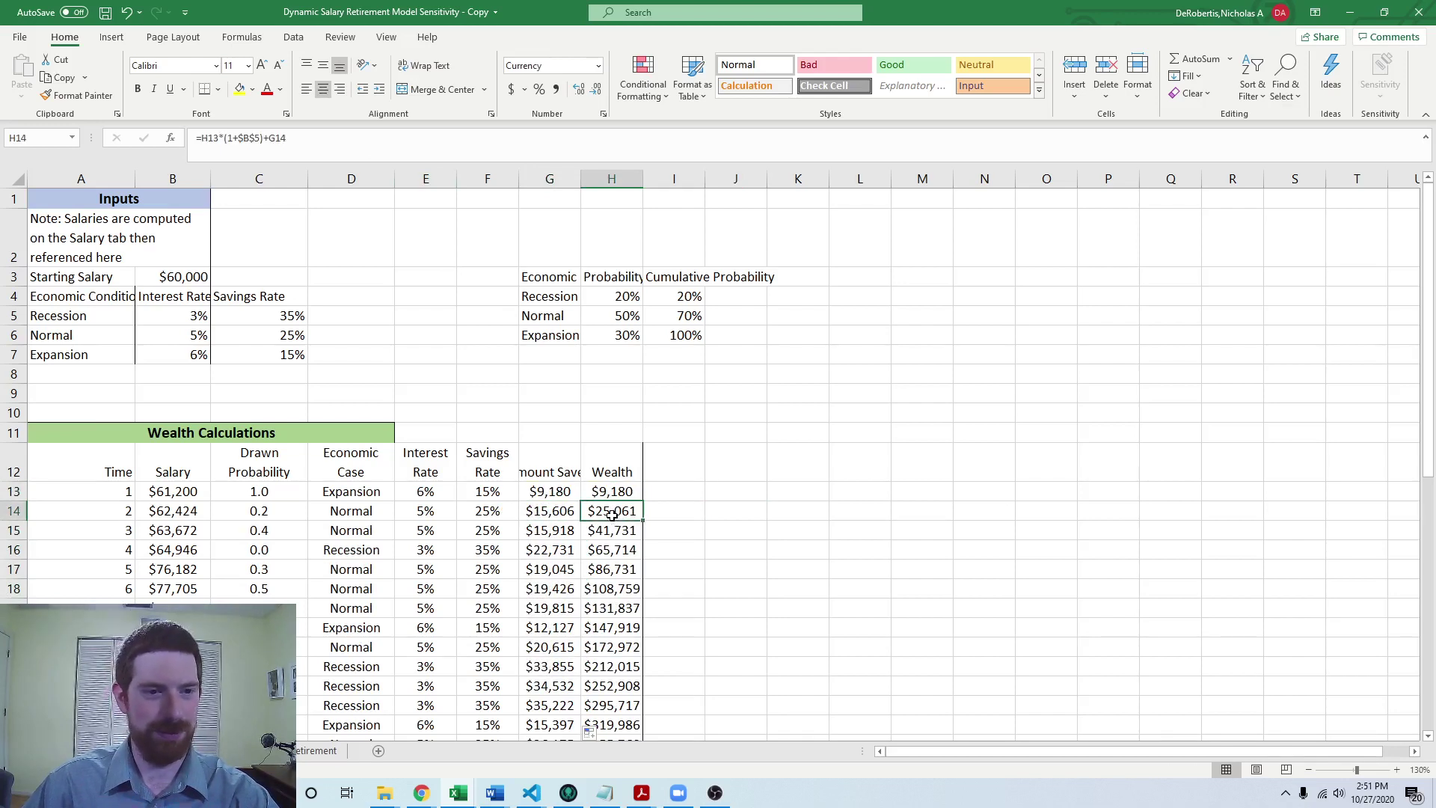
{"action": "left_click", "coordinate": [304, 143]}
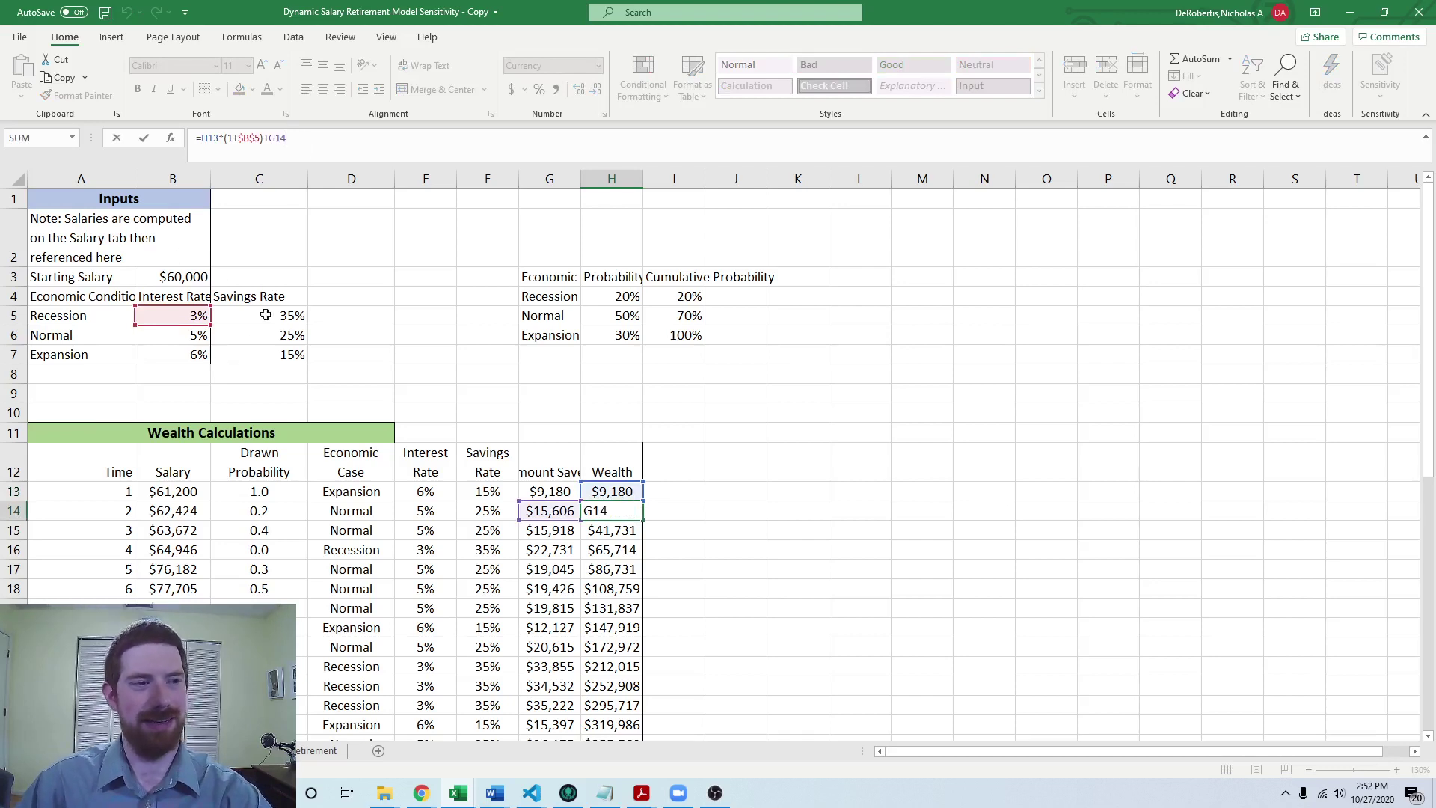
{"action": "double_click", "coordinate": [257, 141]}
{"action": "key", "text": "Delete"}
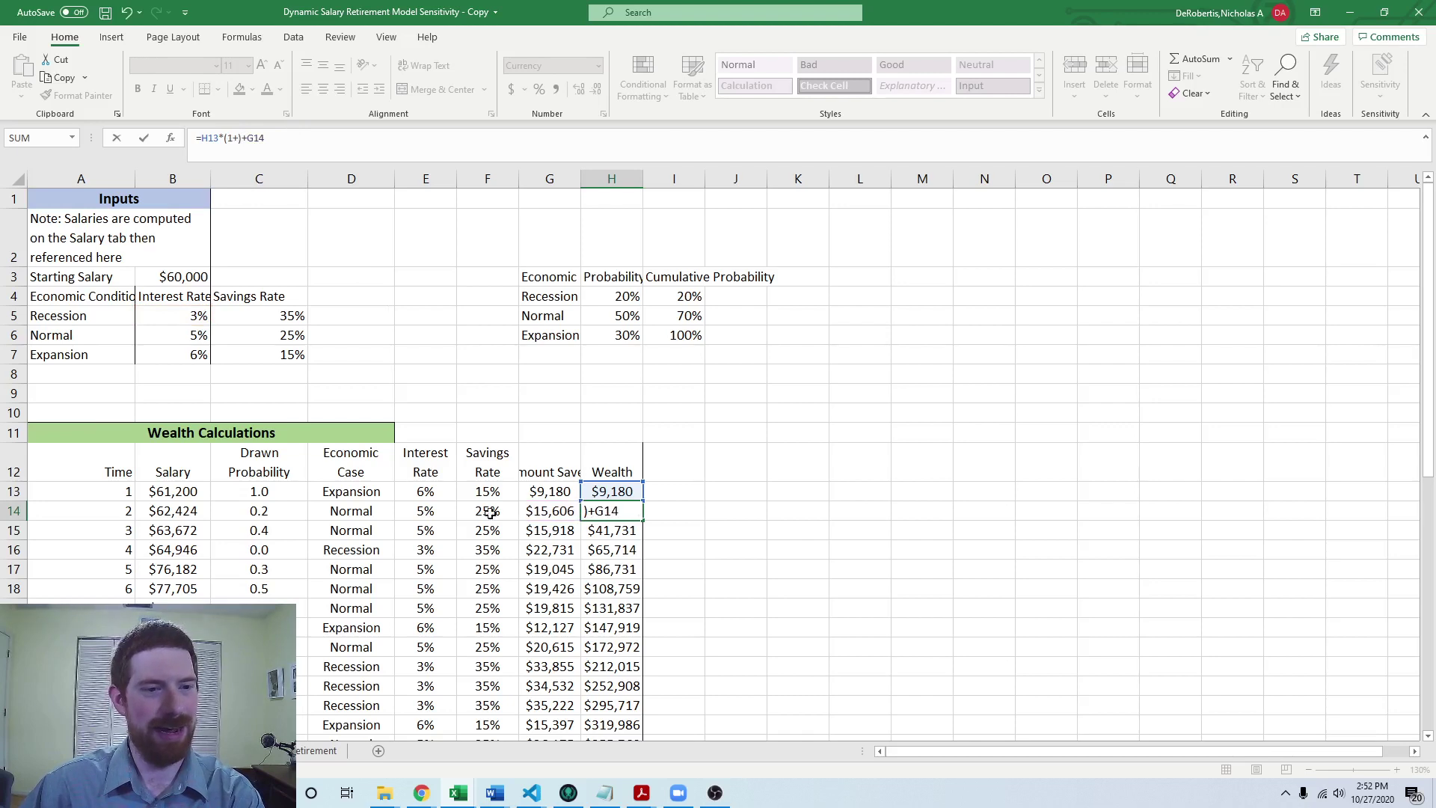
{"action": "left_click", "coordinate": [433, 511]}
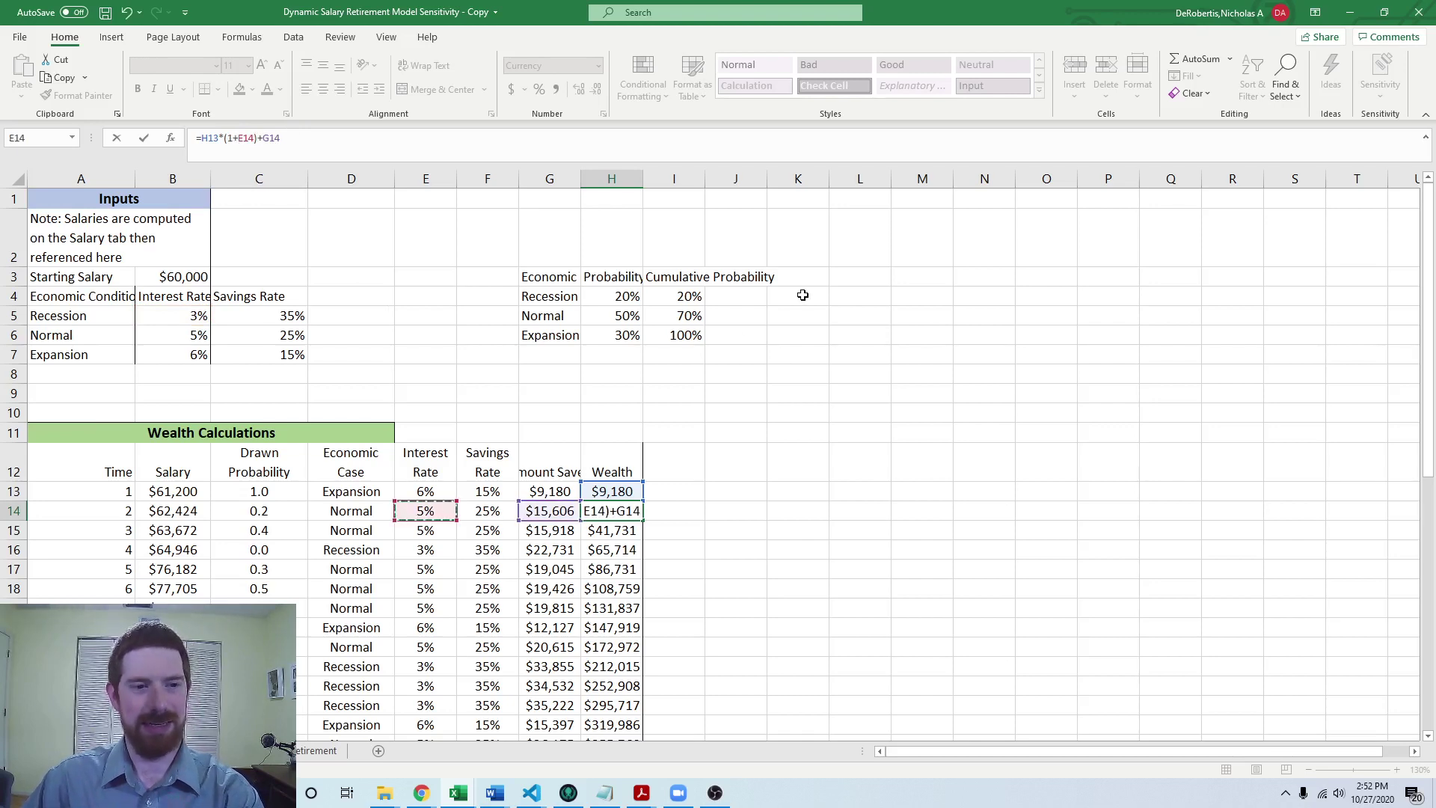
{"action": "key", "text": "Return"}
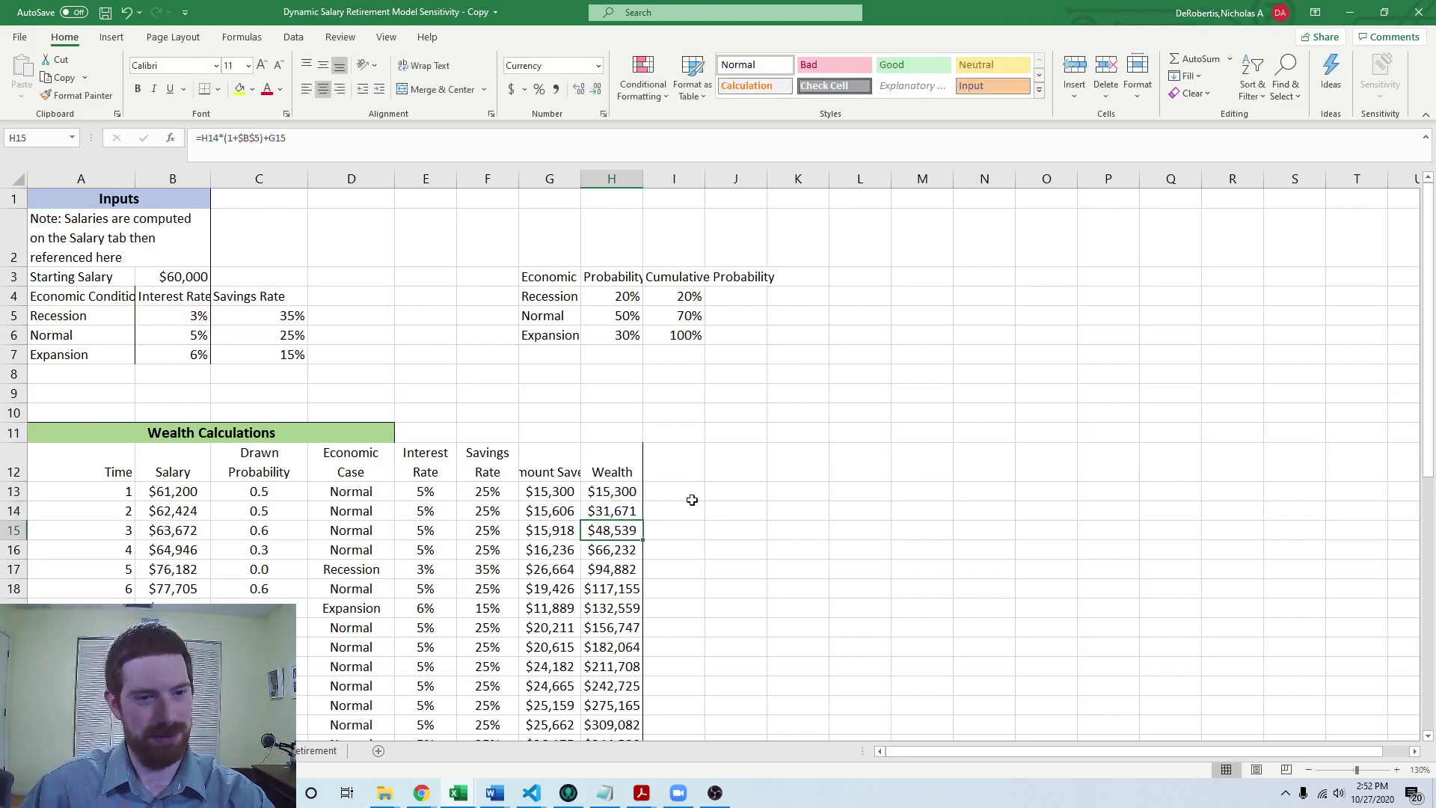
- Fill the Wealth formula from H14 down through the remaining years and check the copied references in H22
{"action": "left_click", "coordinate": [636, 510]}
{"action": "double_click", "coordinate": [642, 523]}
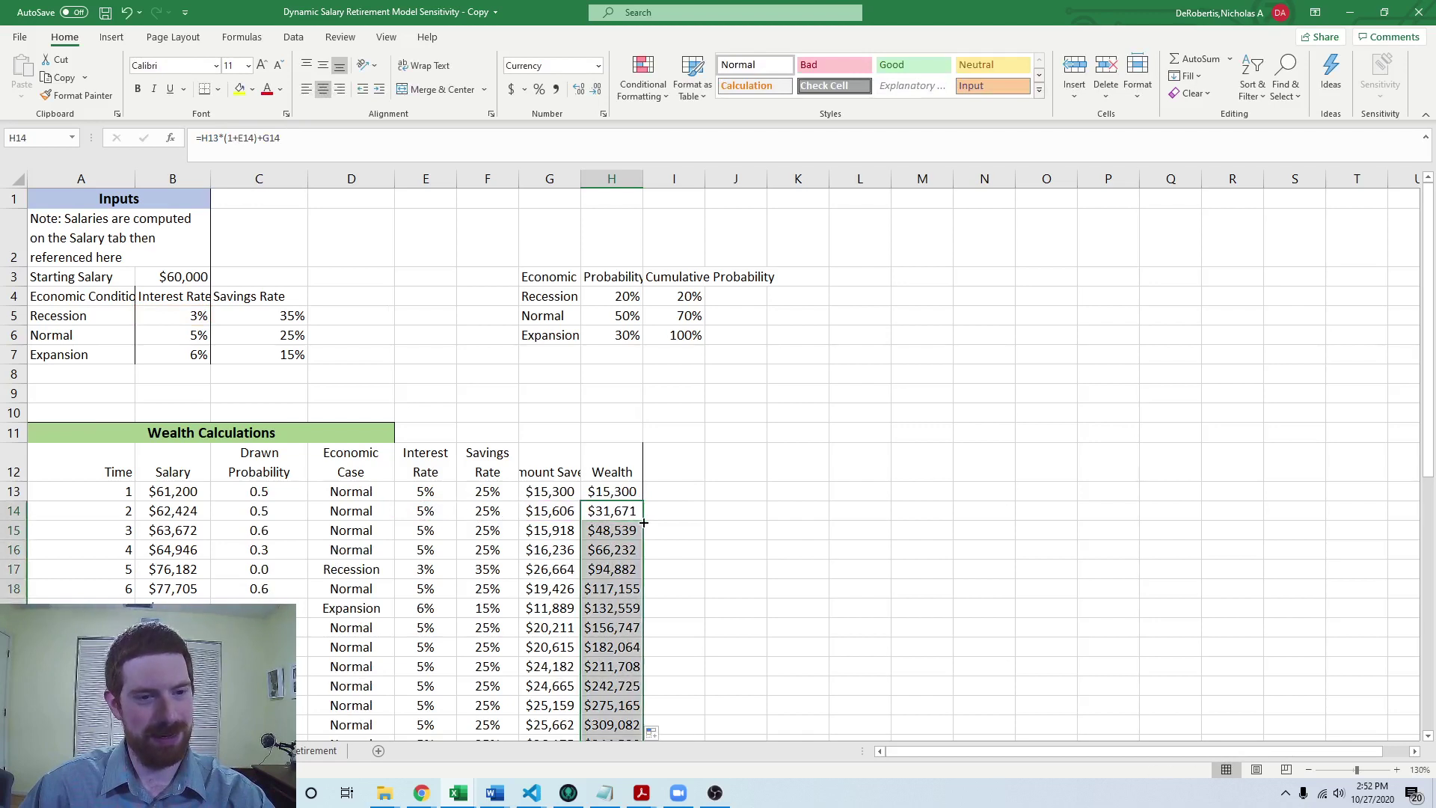
{"action": "left_click", "coordinate": [708, 522]}
{"action": "left_click", "coordinate": [621, 666]}
{"action": "left_click", "coordinate": [559, 145]}
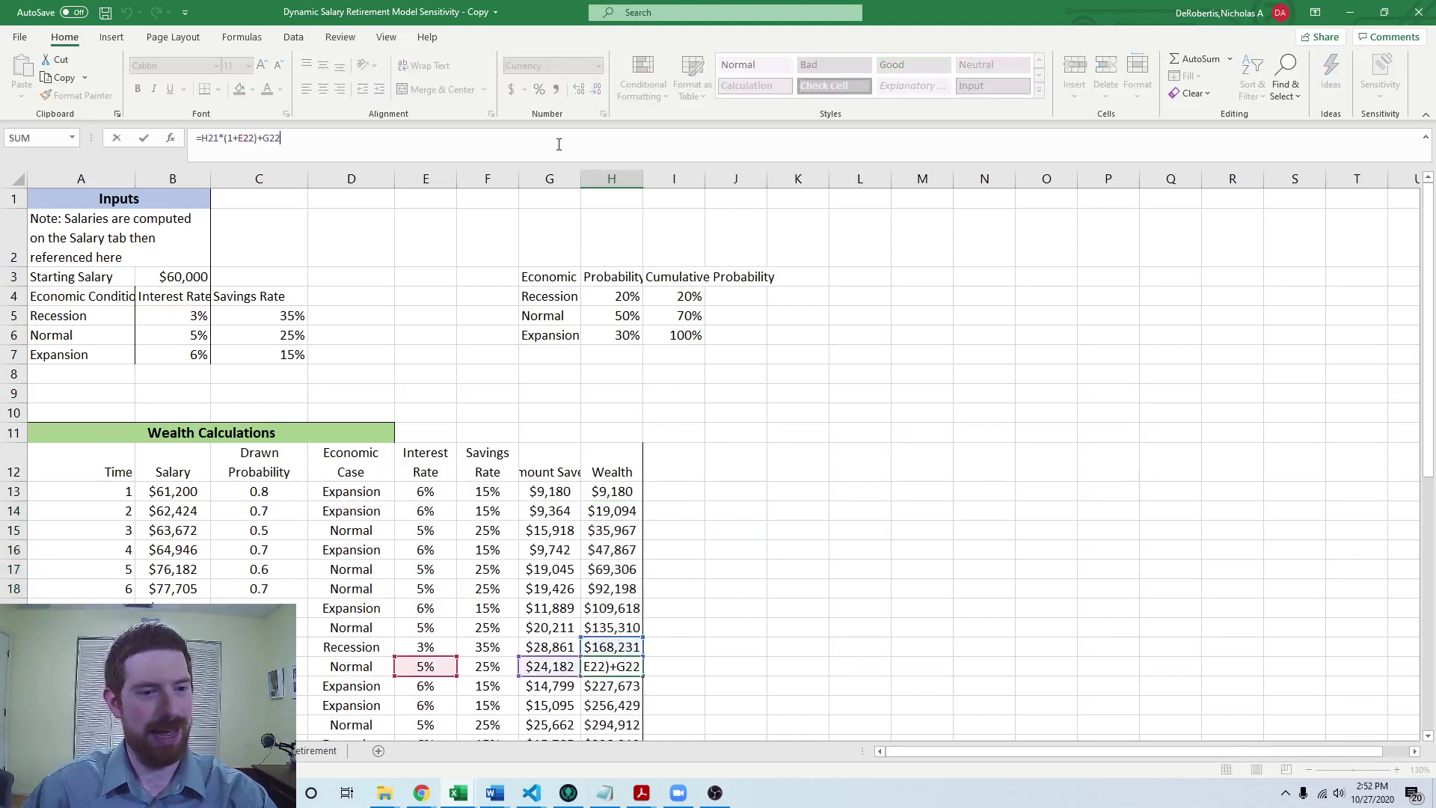
{"action": "key", "text": "Escape"}
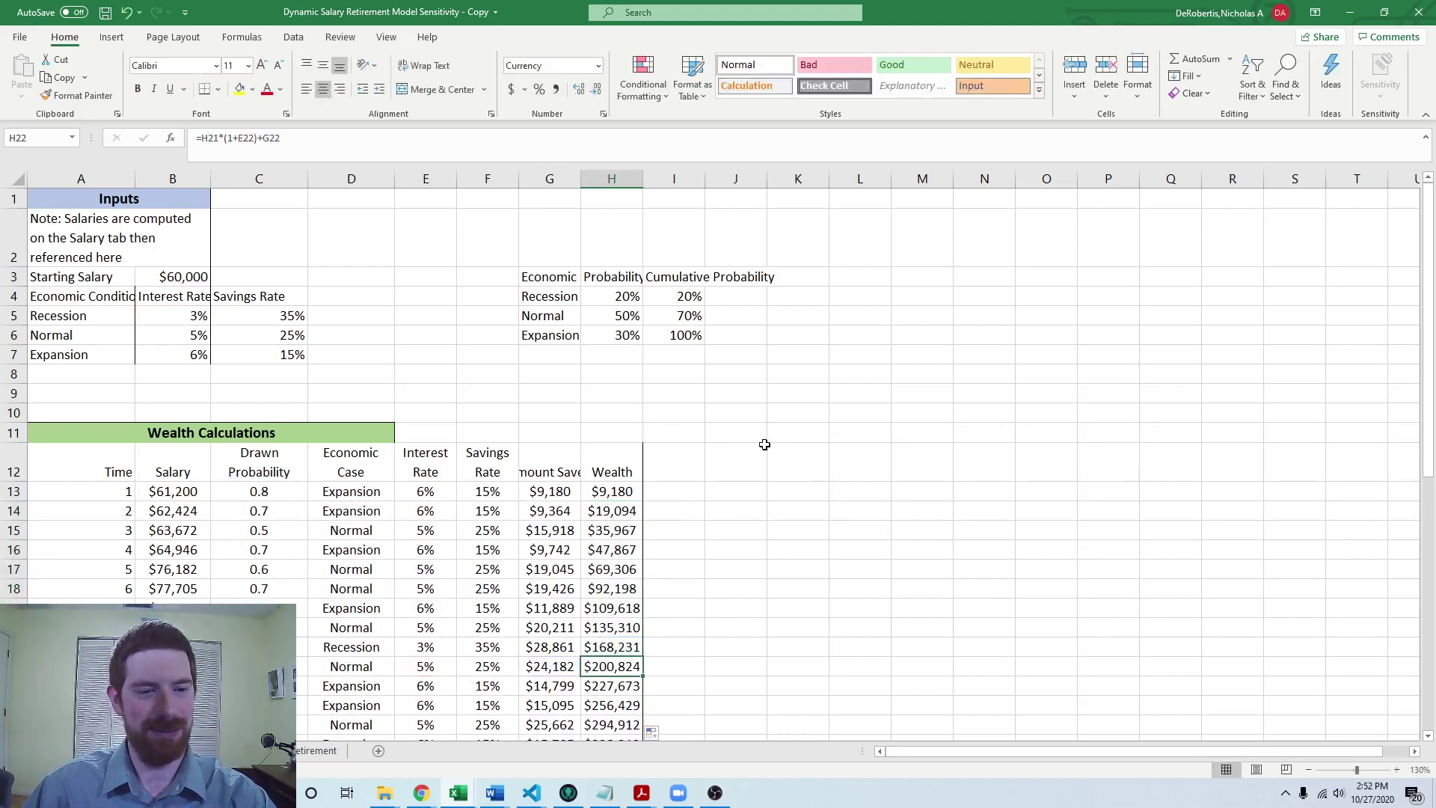
{"action": "left_click_drag", "start_coordinate": [763, 446], "coordinate": [763, 440]}
{"action": "left_click", "coordinate": [656, 378]}
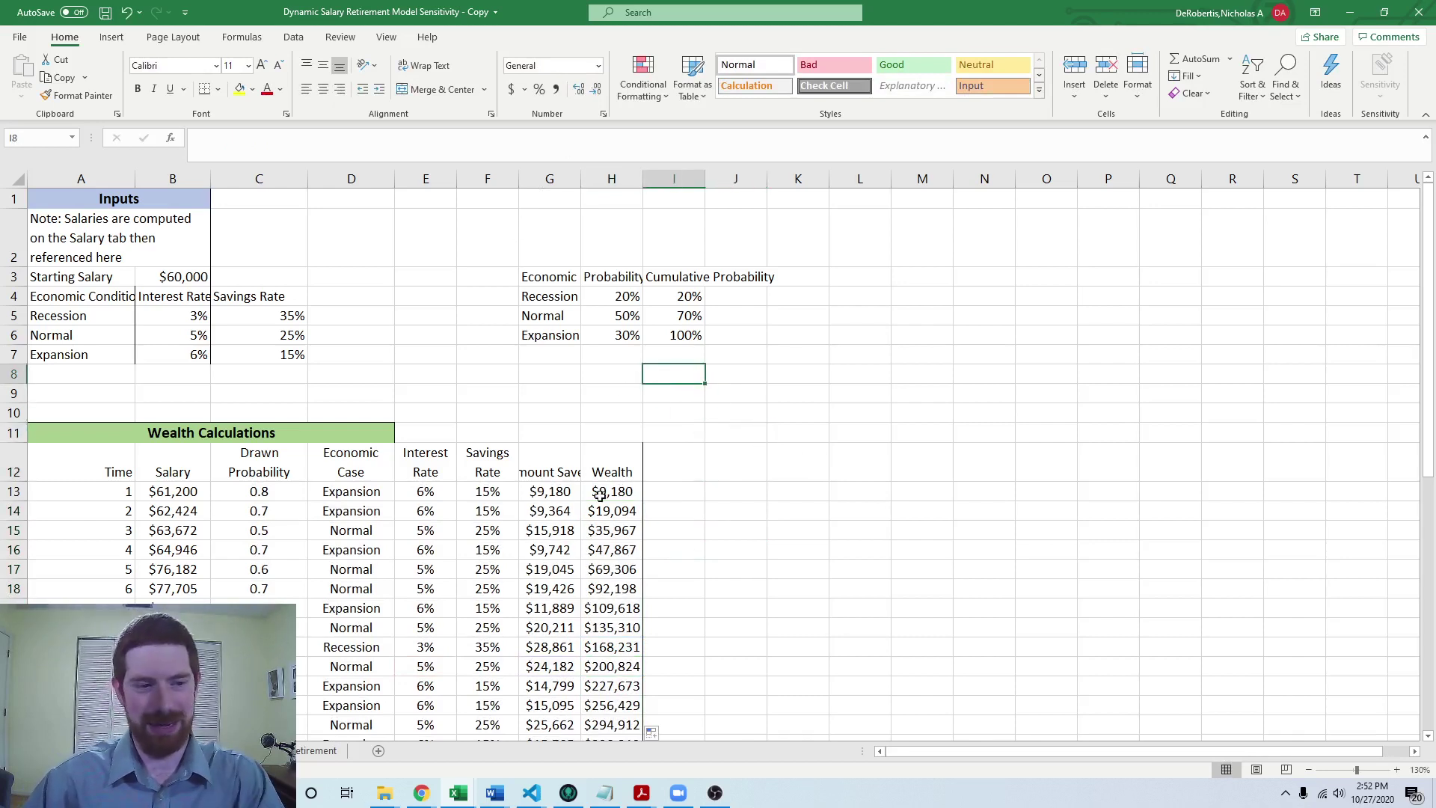
- Review the Years Until Retirement output on the inputs sheet and the yearly wealth and Is Retired values on the retirement sheet
{"action": "key", "text": "ctrl+Page_Up"}
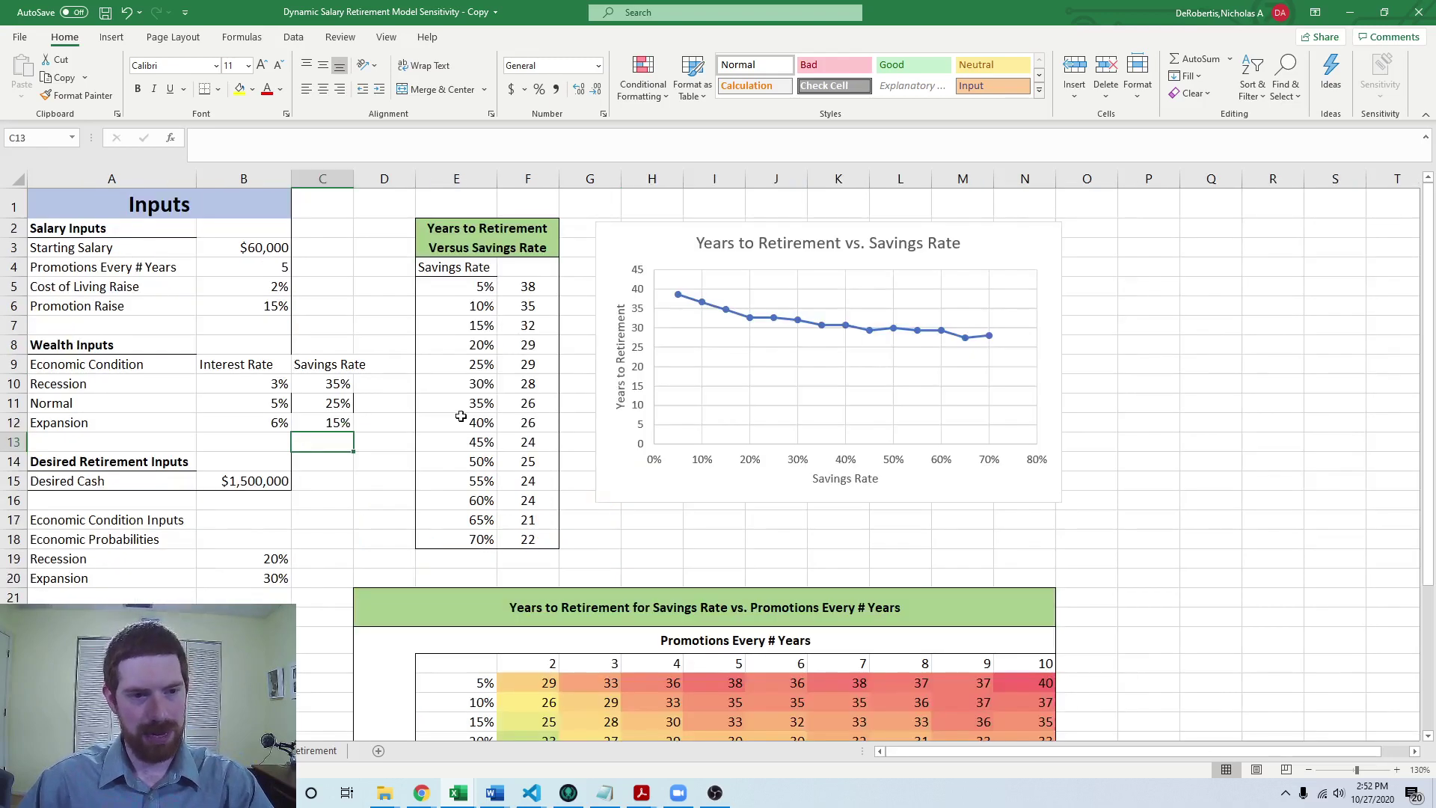
{"action": "left_click", "coordinate": [717, 522]}
{"action": "left_click", "coordinate": [341, 462]}
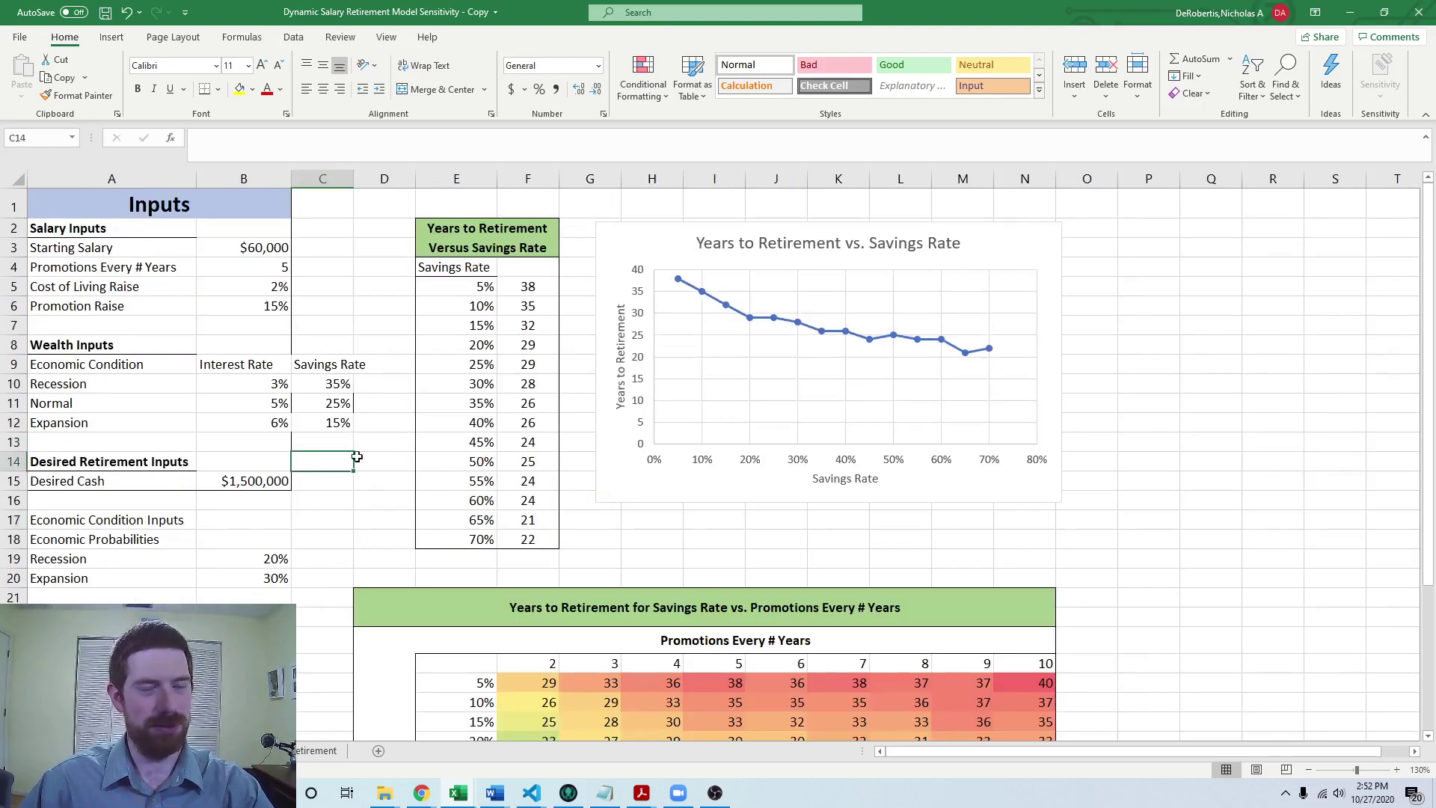
{"action": "scroll", "coordinate": [383, 520], "scroll_direction": "down", "scroll_amount": 2}
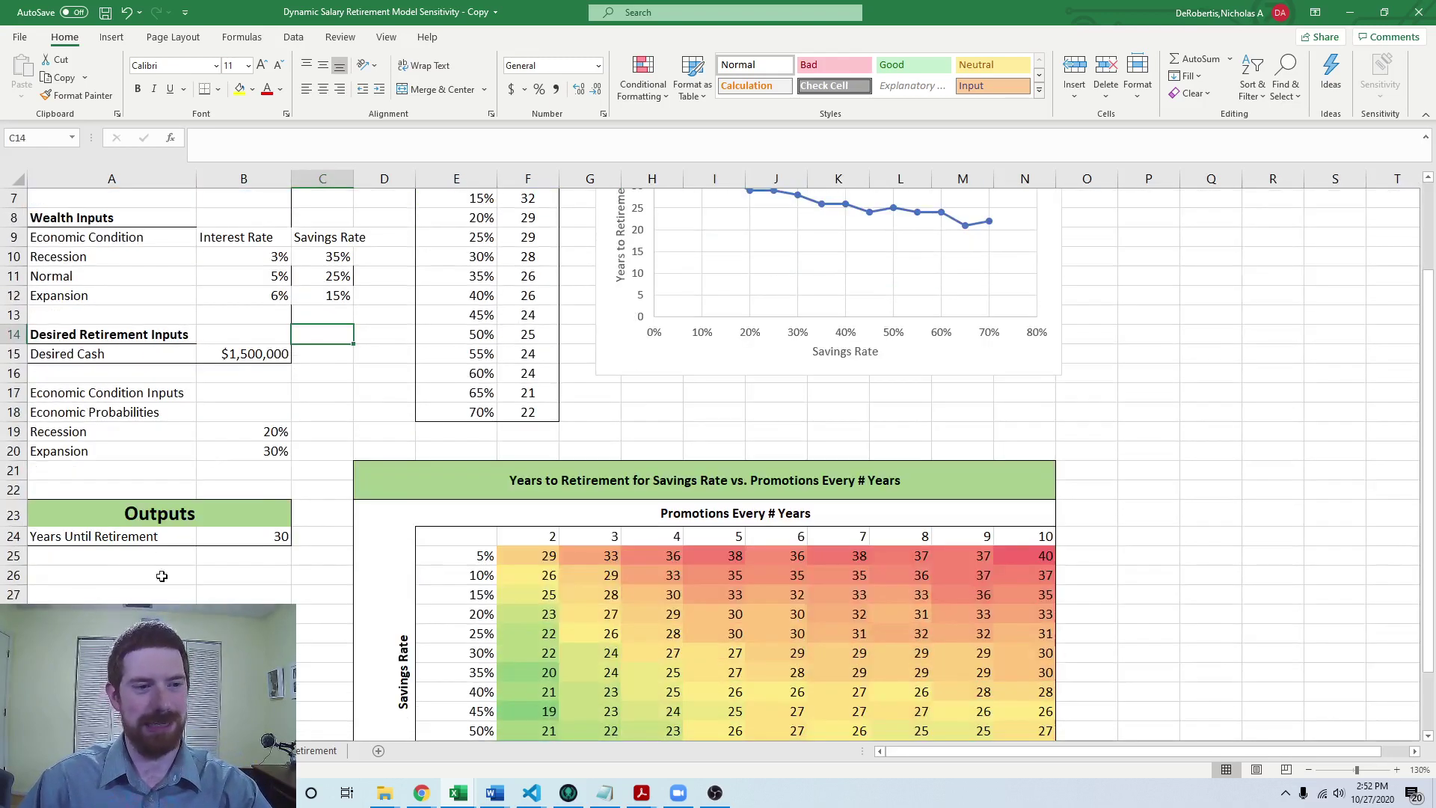
{"action": "left_click", "coordinate": [335, 752]}
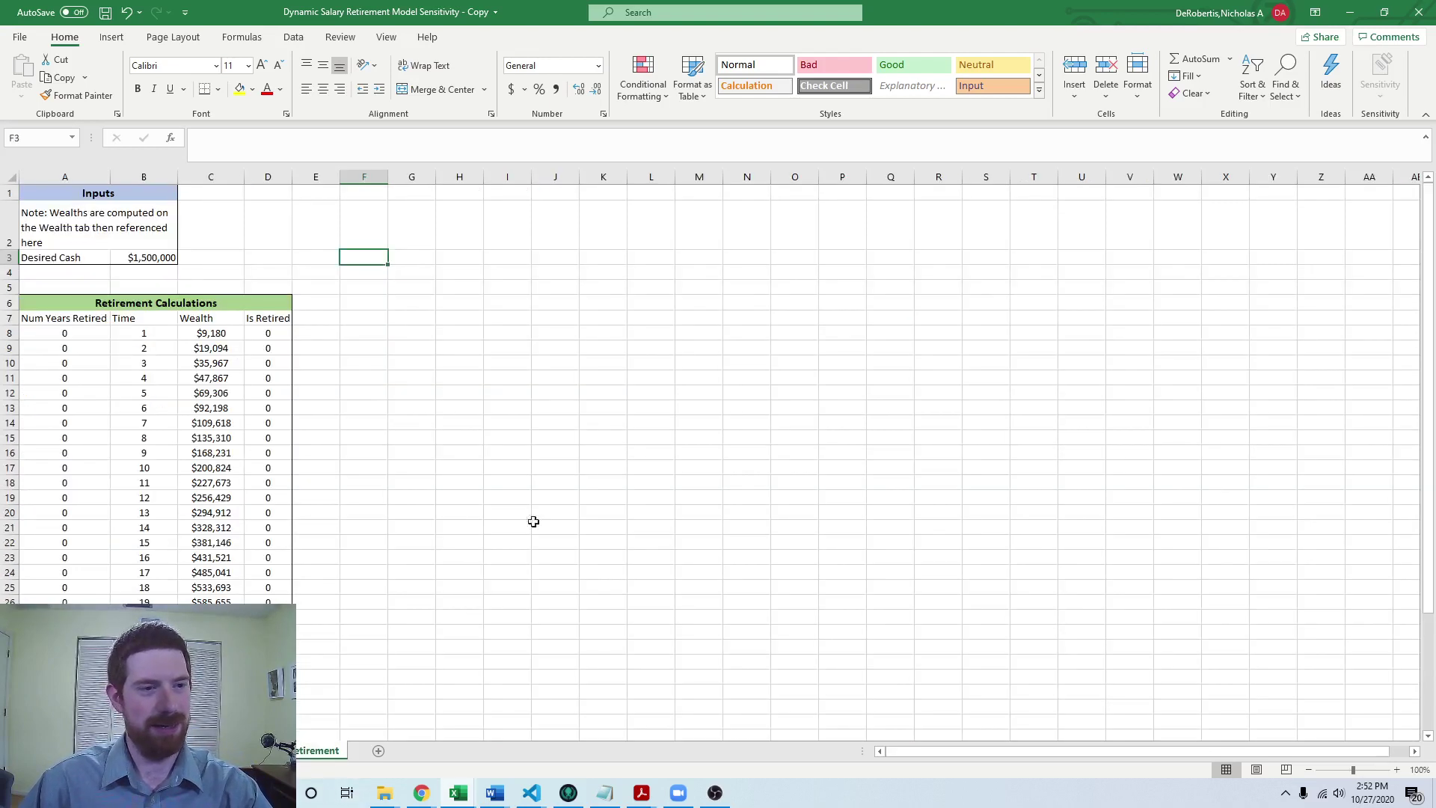
{"action": "scroll", "coordinate": [286, 468], "scroll_direction": "down", "scroll_amount": 5}
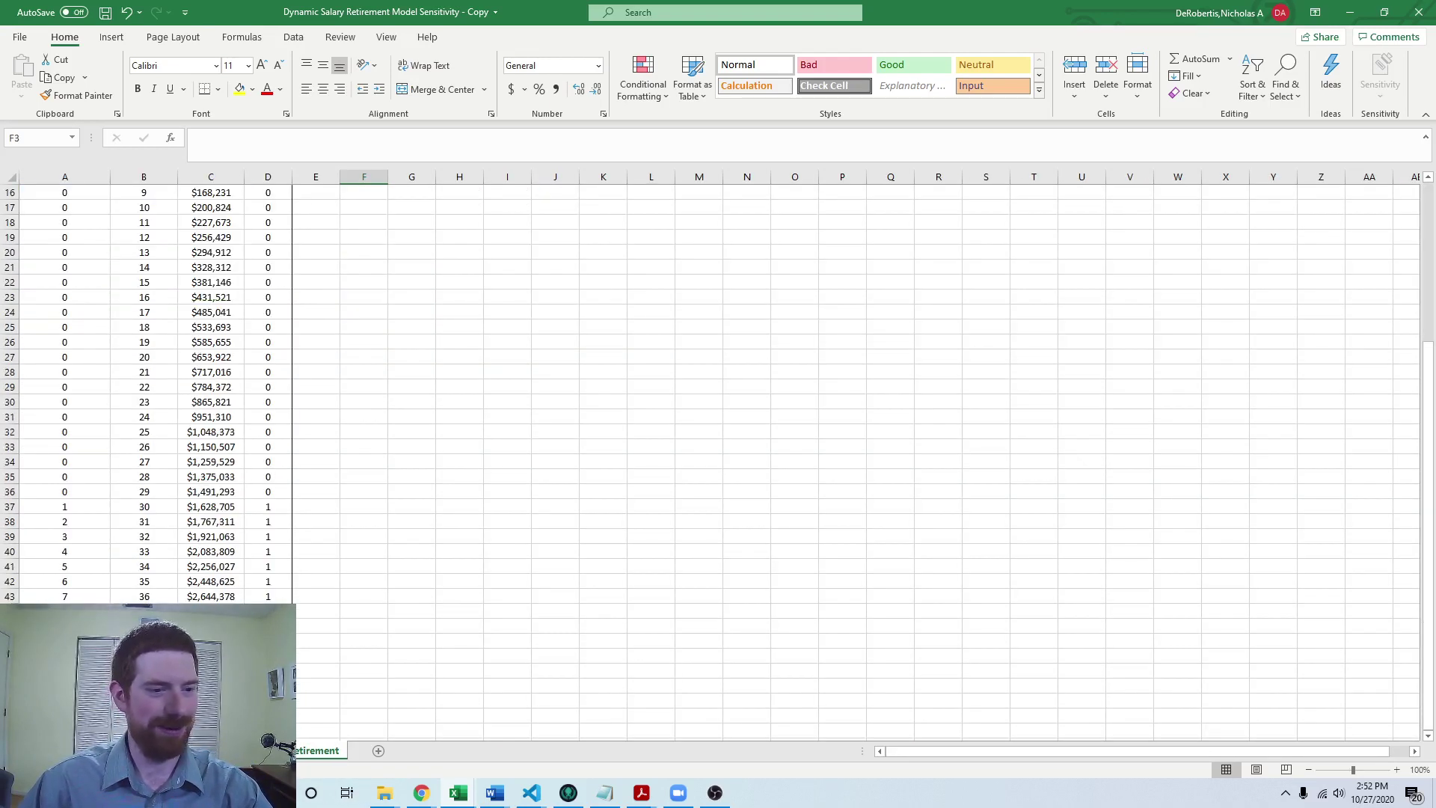
{"action": "key", "text": "ctrl+Page_Up"}
{"action": "key", "text": "ctrl+Page_Up"}
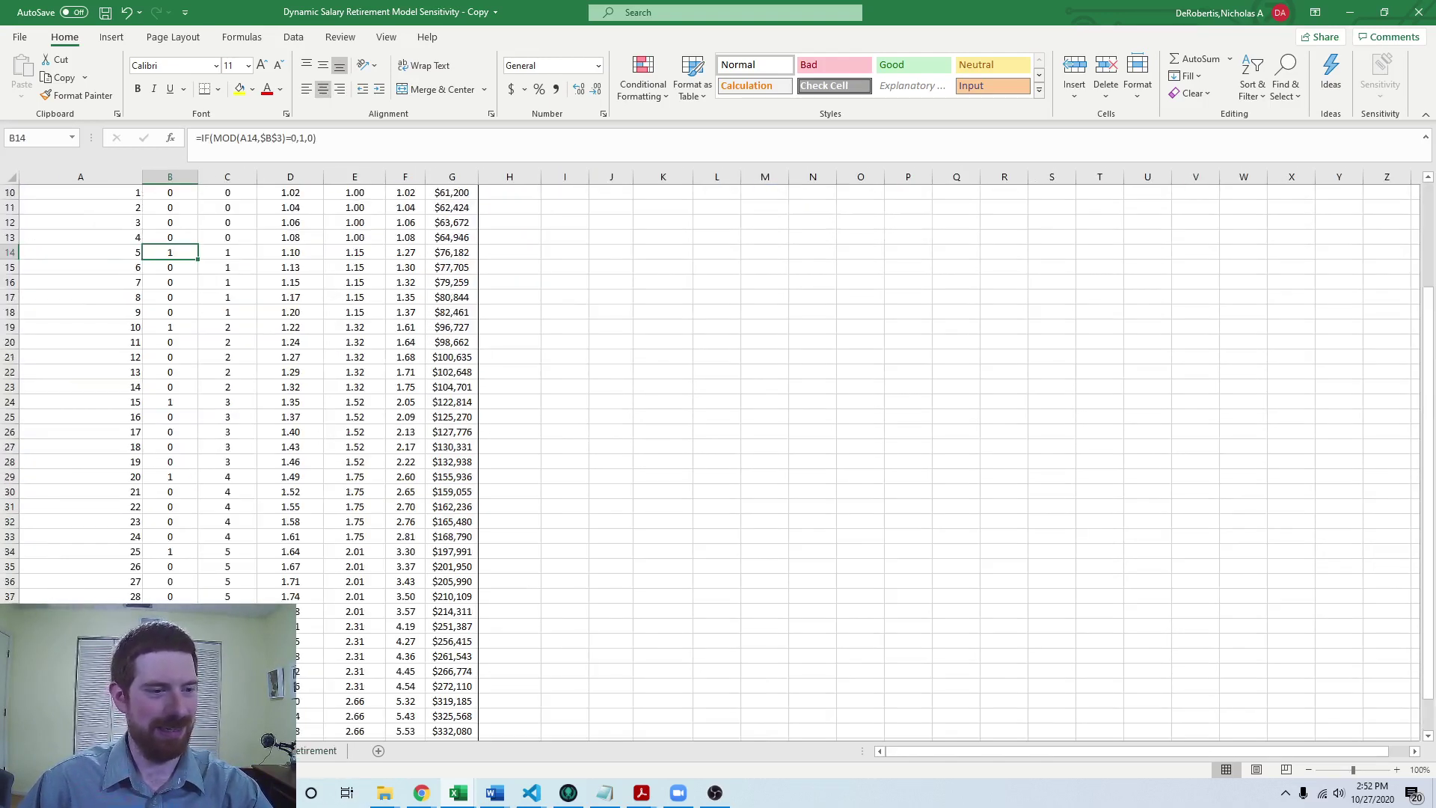
{"action": "key", "text": "ctrl+Page_Down"}
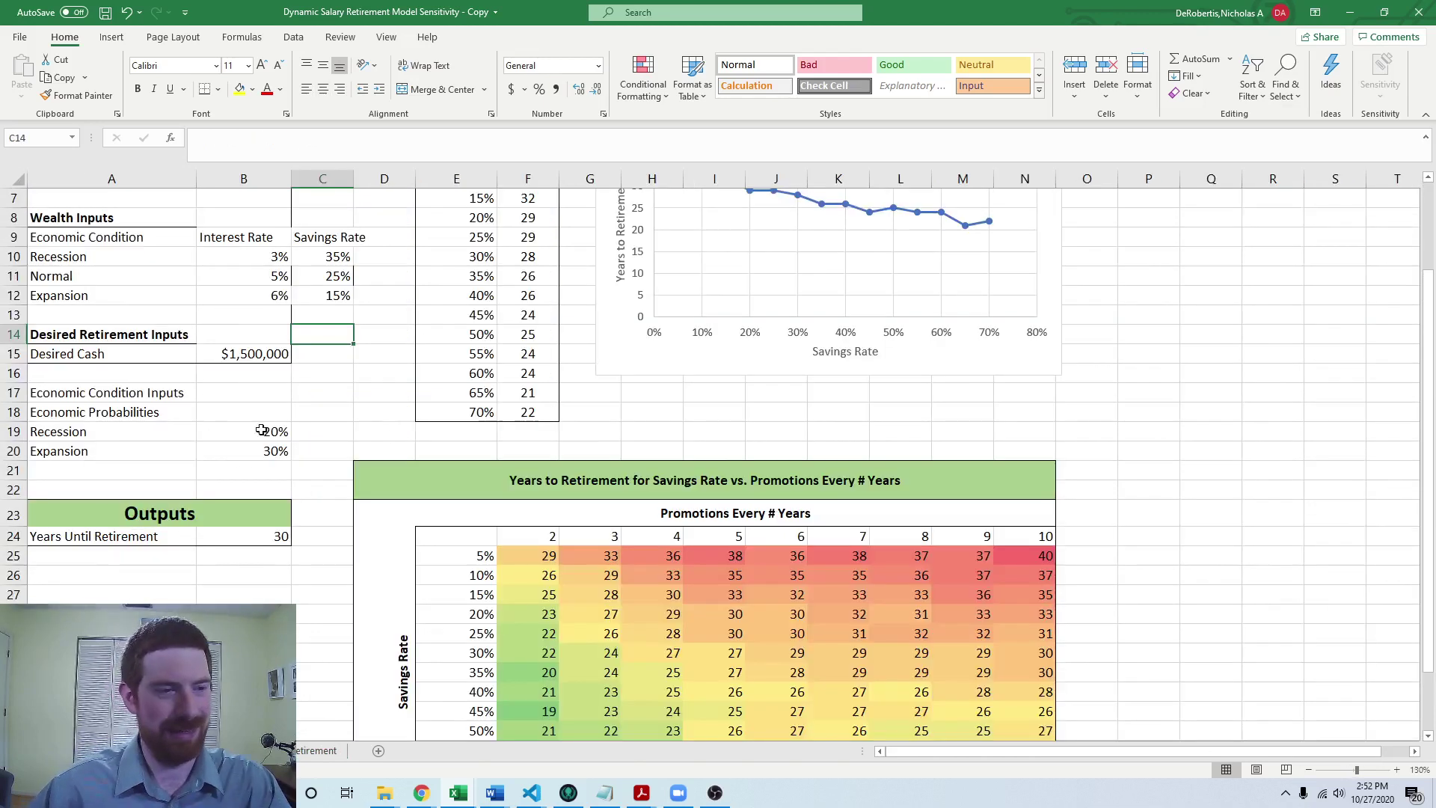
- Recalculate the model repeatedly to examine how the Years to Retirement tables and chart vary, and revisit the wealth calculations
{"action": "left_click", "coordinate": [337, 426]}
{"action": "scroll", "coordinate": [337, 427], "scroll_direction": "up", "scroll_amount": 2}
{"action": "left_click", "coordinate": [360, 405]}
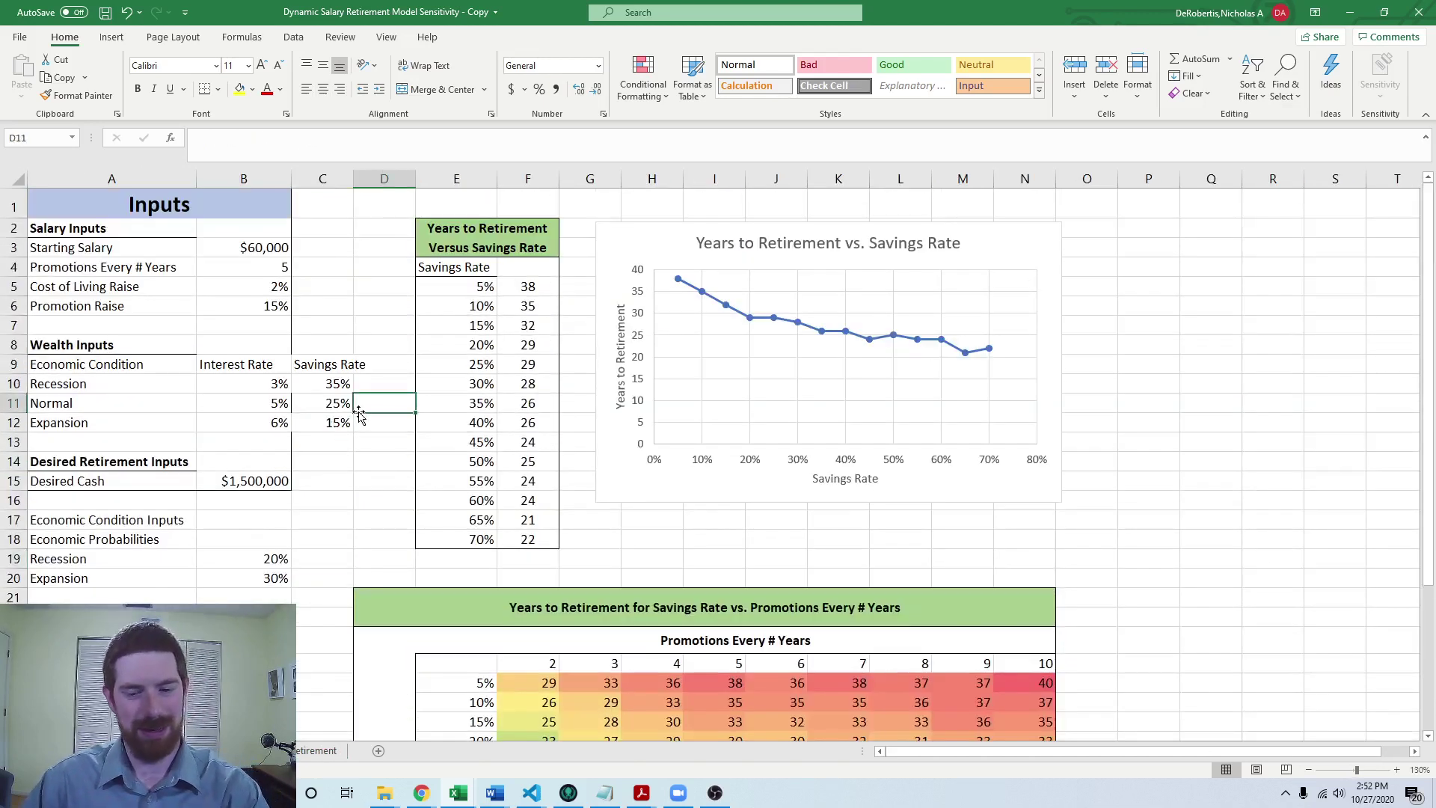
{"action": "left_click", "coordinate": [363, 520]}
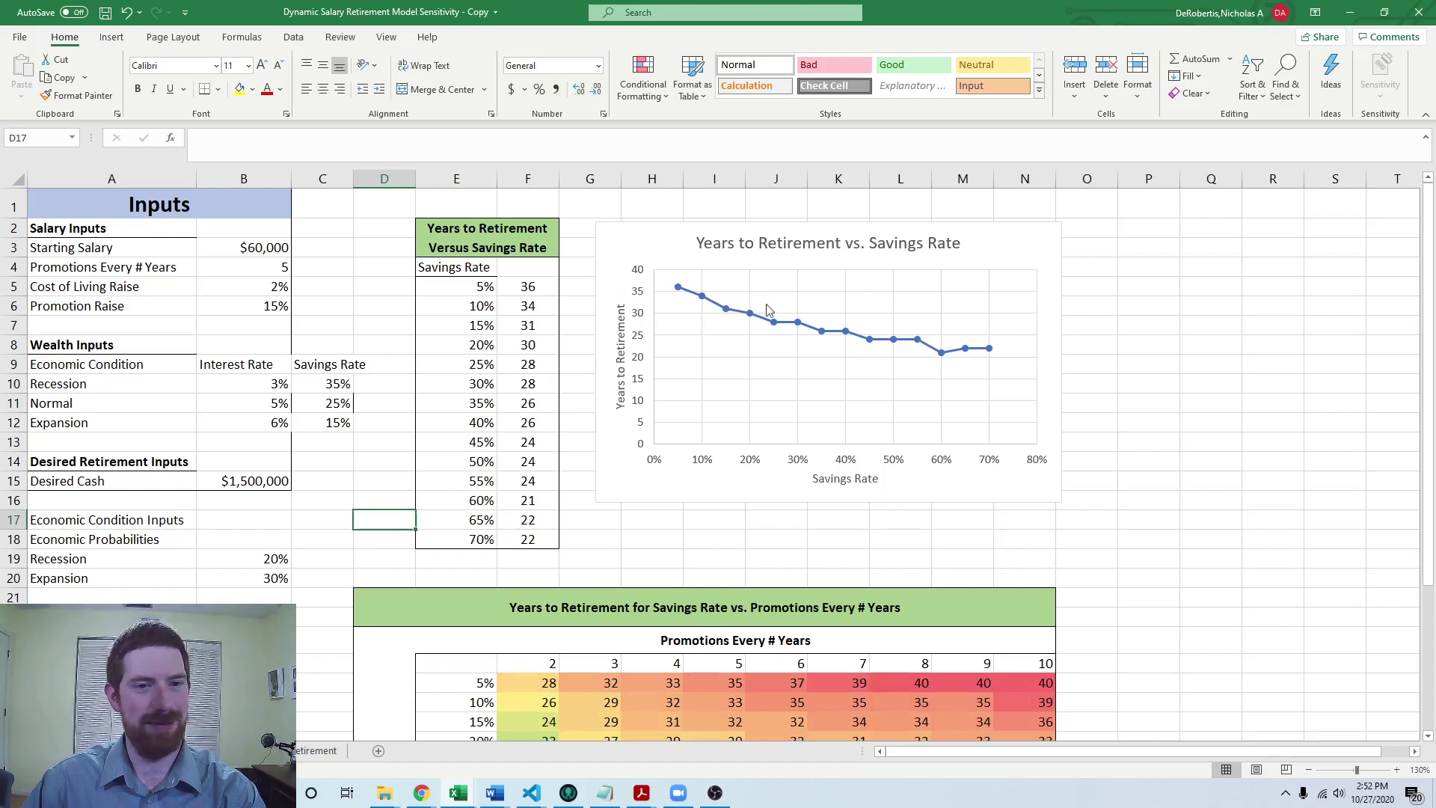
{"action": "key", "text": "F9"}
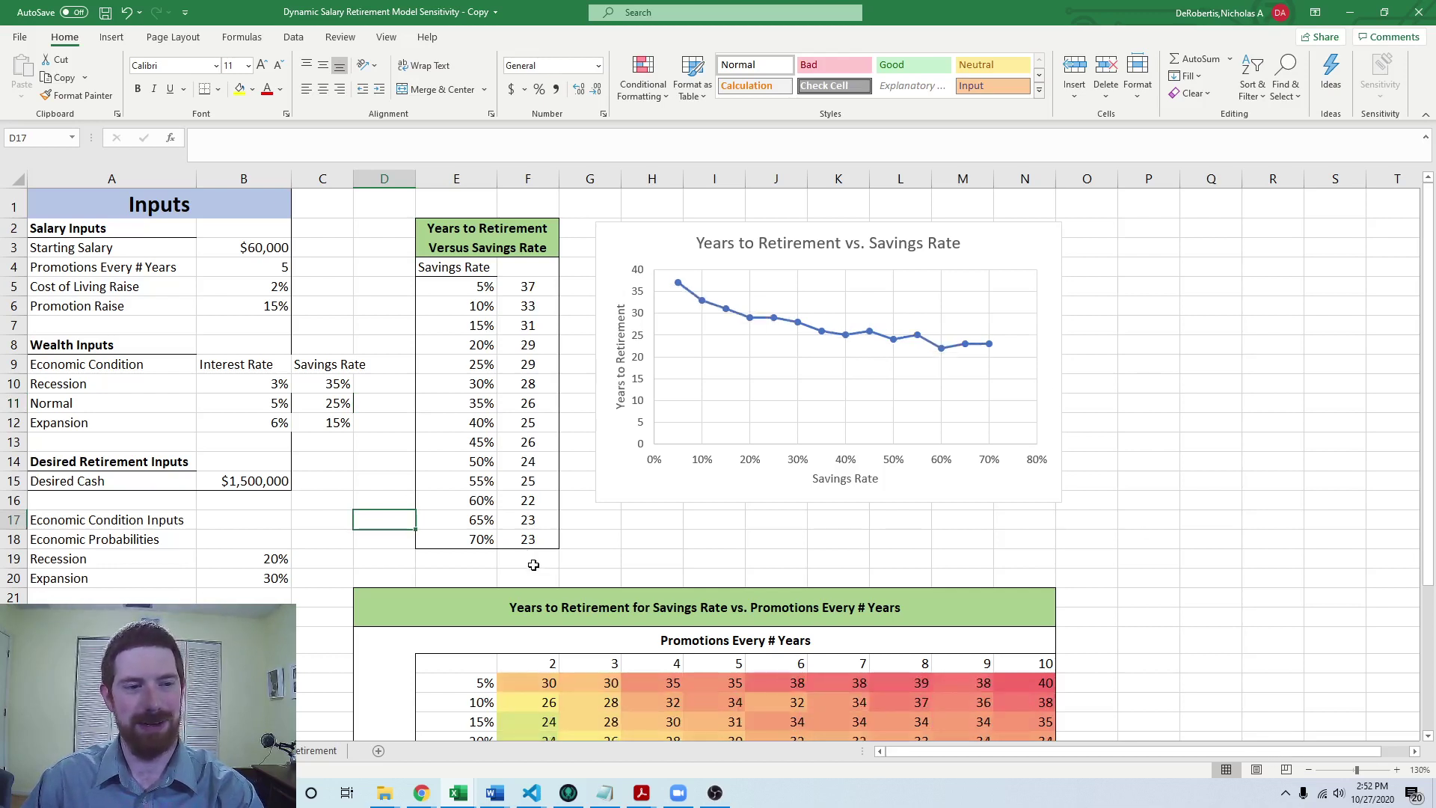
{"action": "key", "text": "F9"}
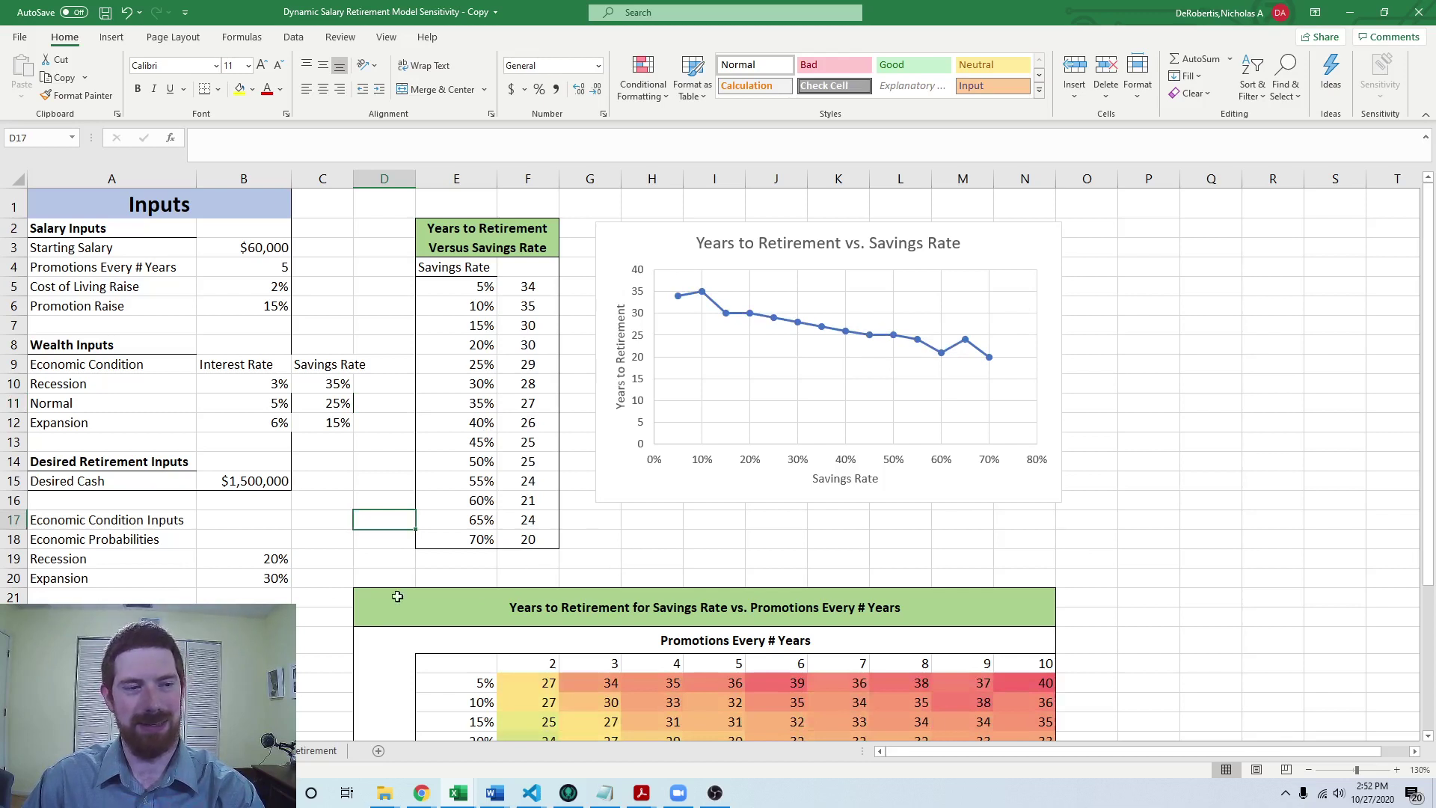
{"action": "key", "text": "F9"}
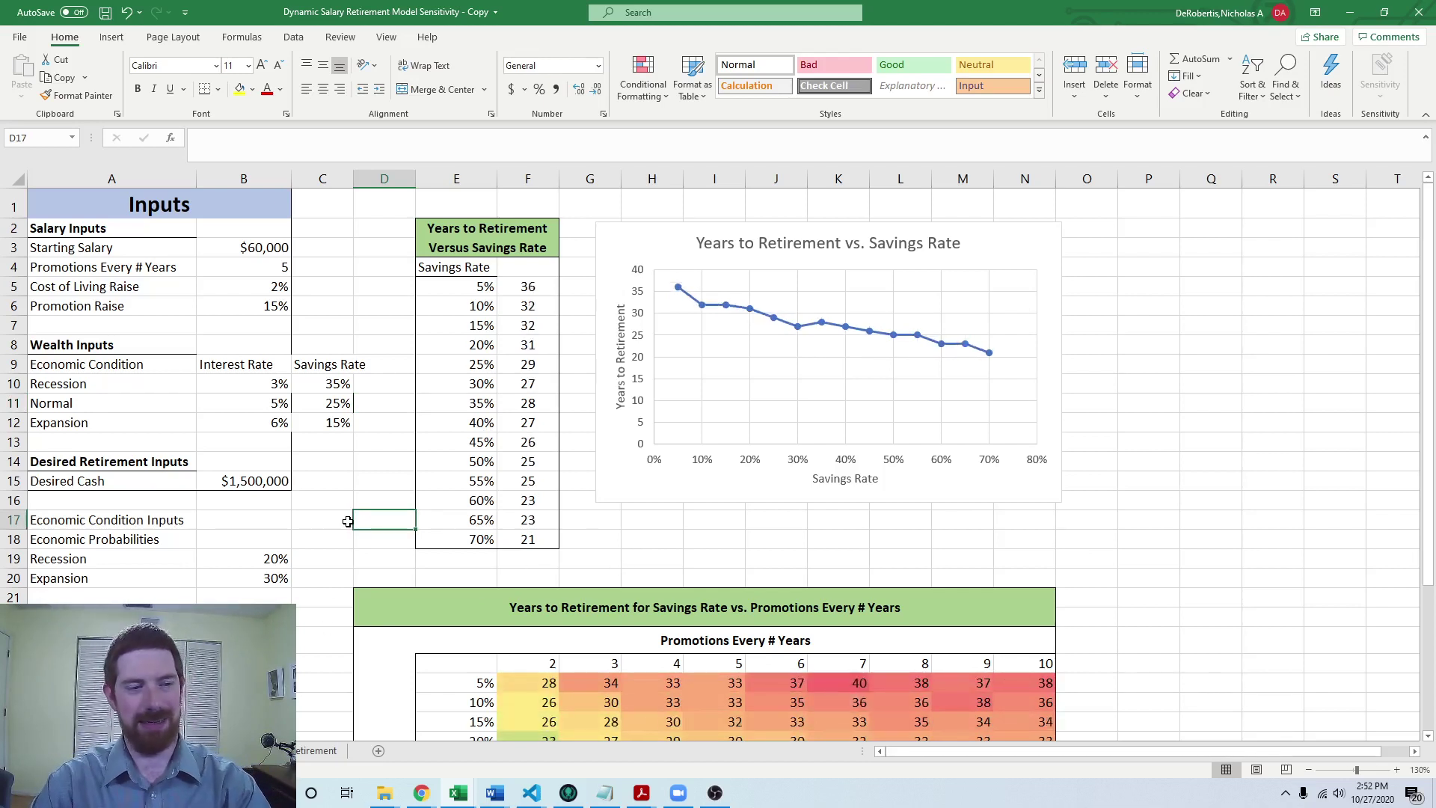
{"action": "key", "text": "F9"}
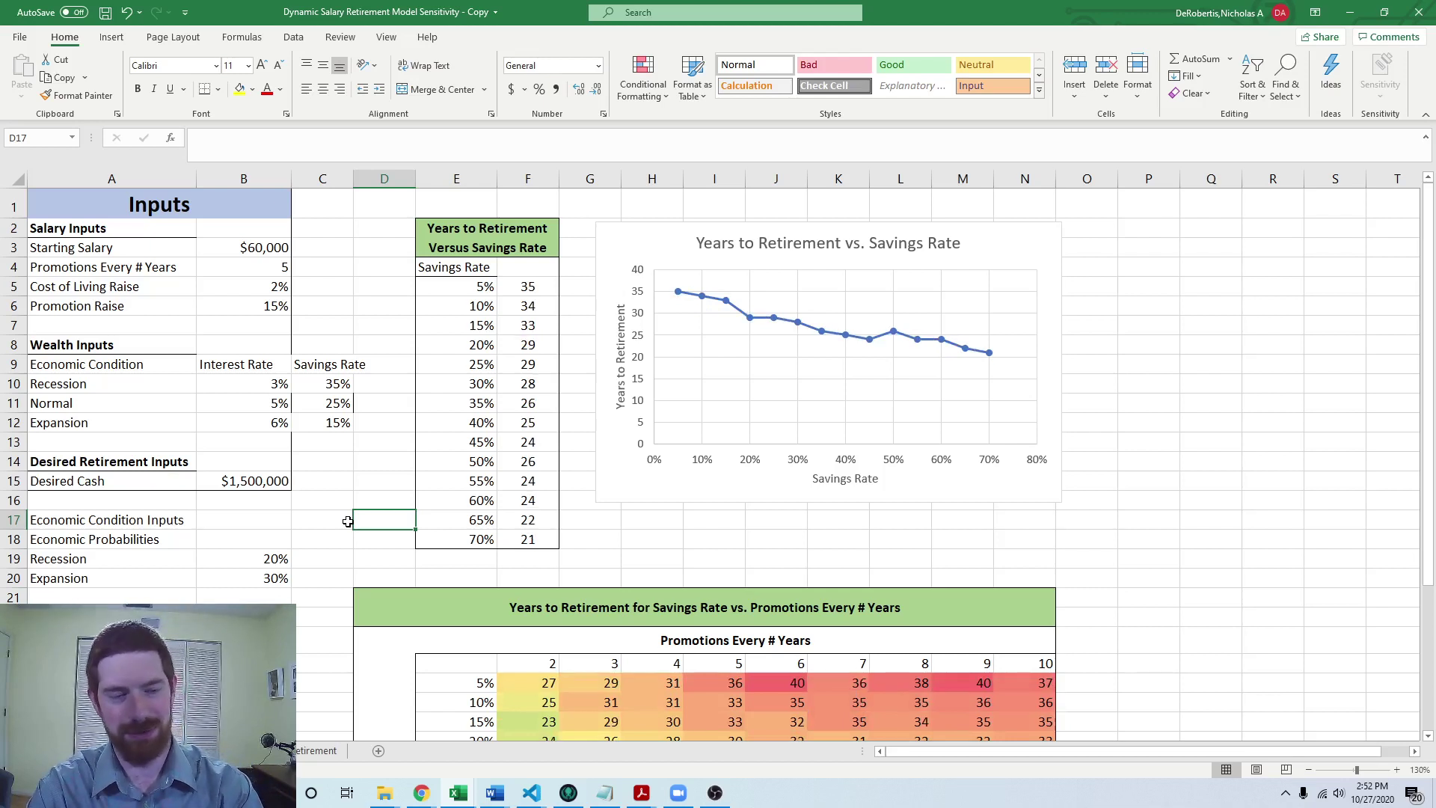
{"action": "key", "text": "F9"}
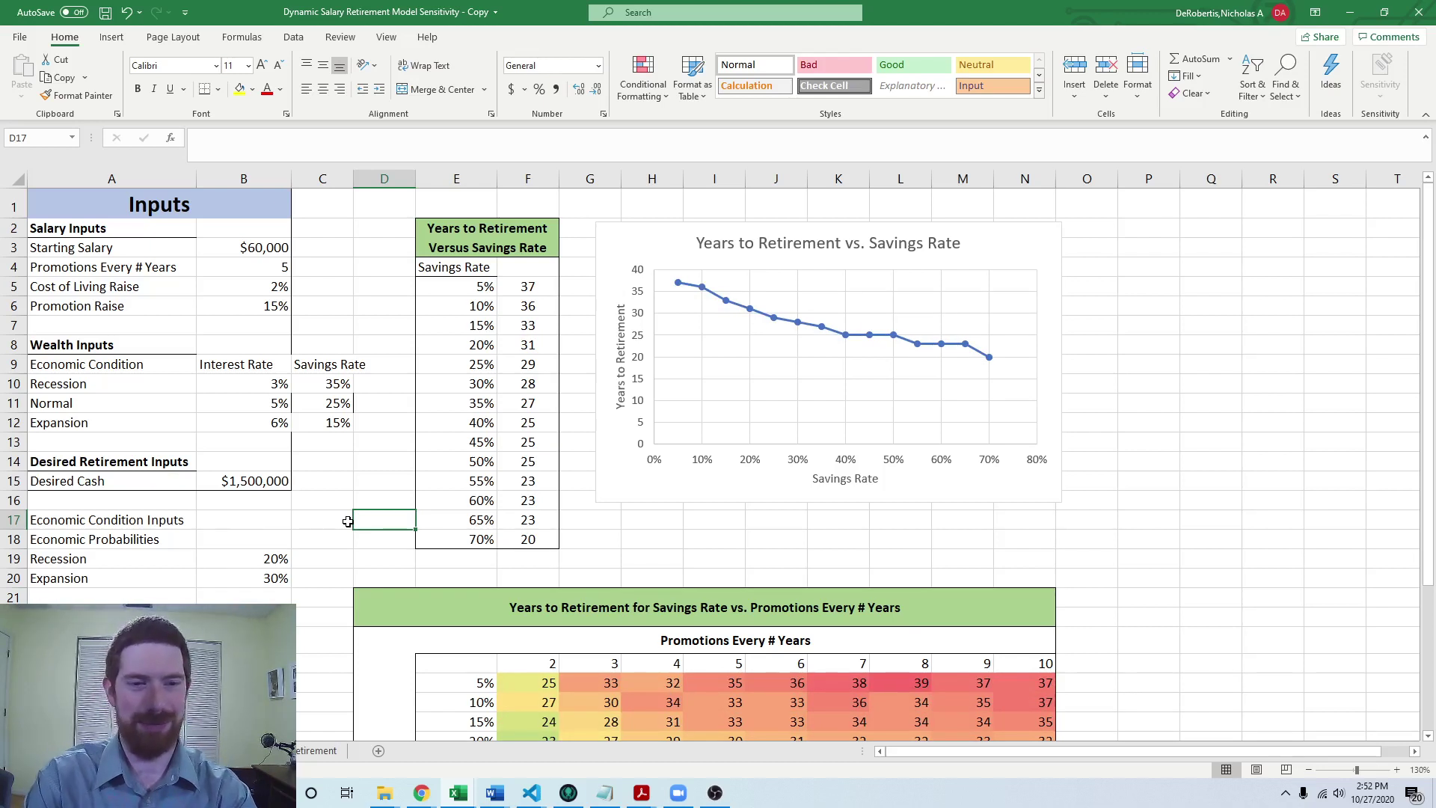
{"action": "key", "text": "F9"}
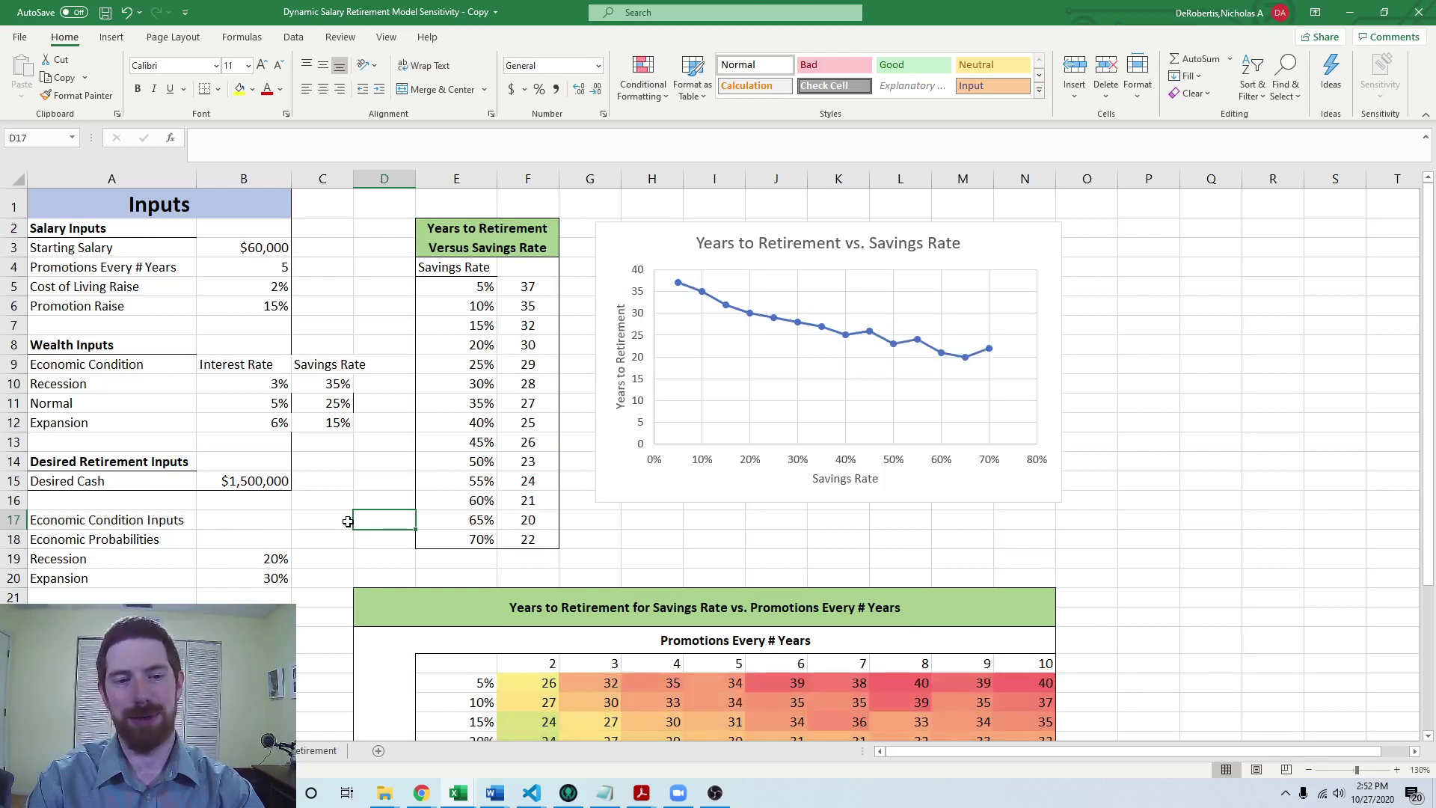
{"action": "key", "text": "F9"}
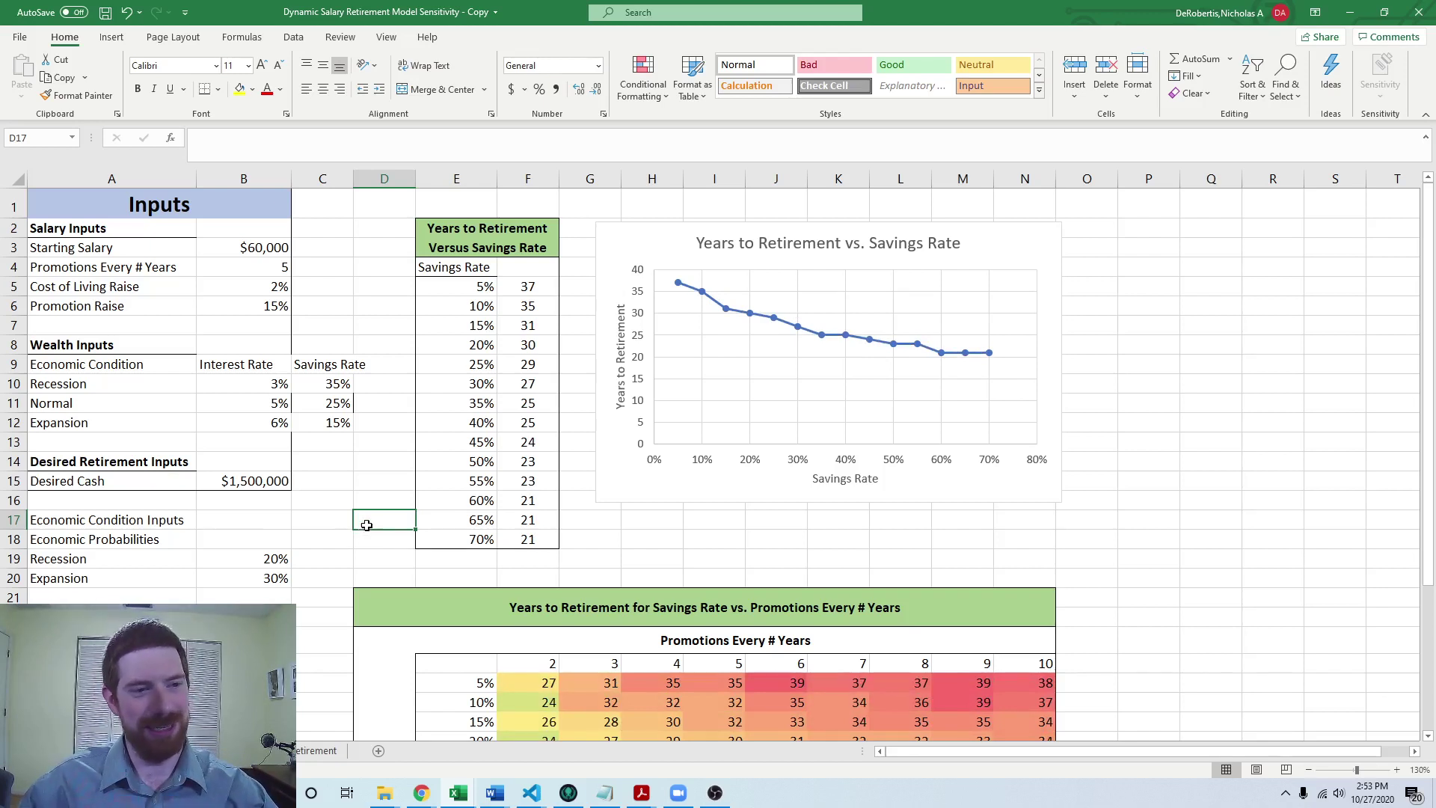
{"action": "key", "text": "ctrl+Page_Up"}
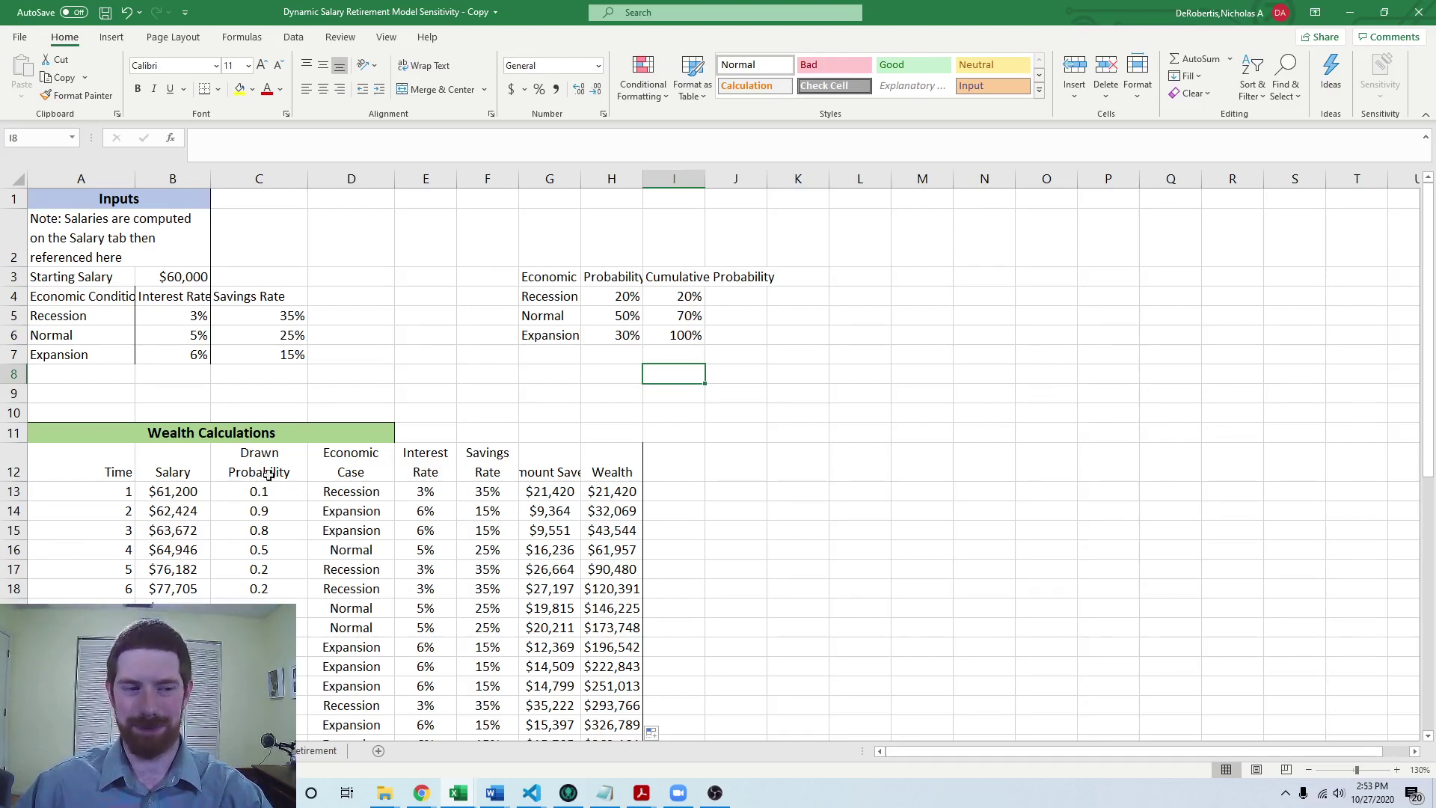
{"action": "key", "text": "ctrl+Page_Up"}
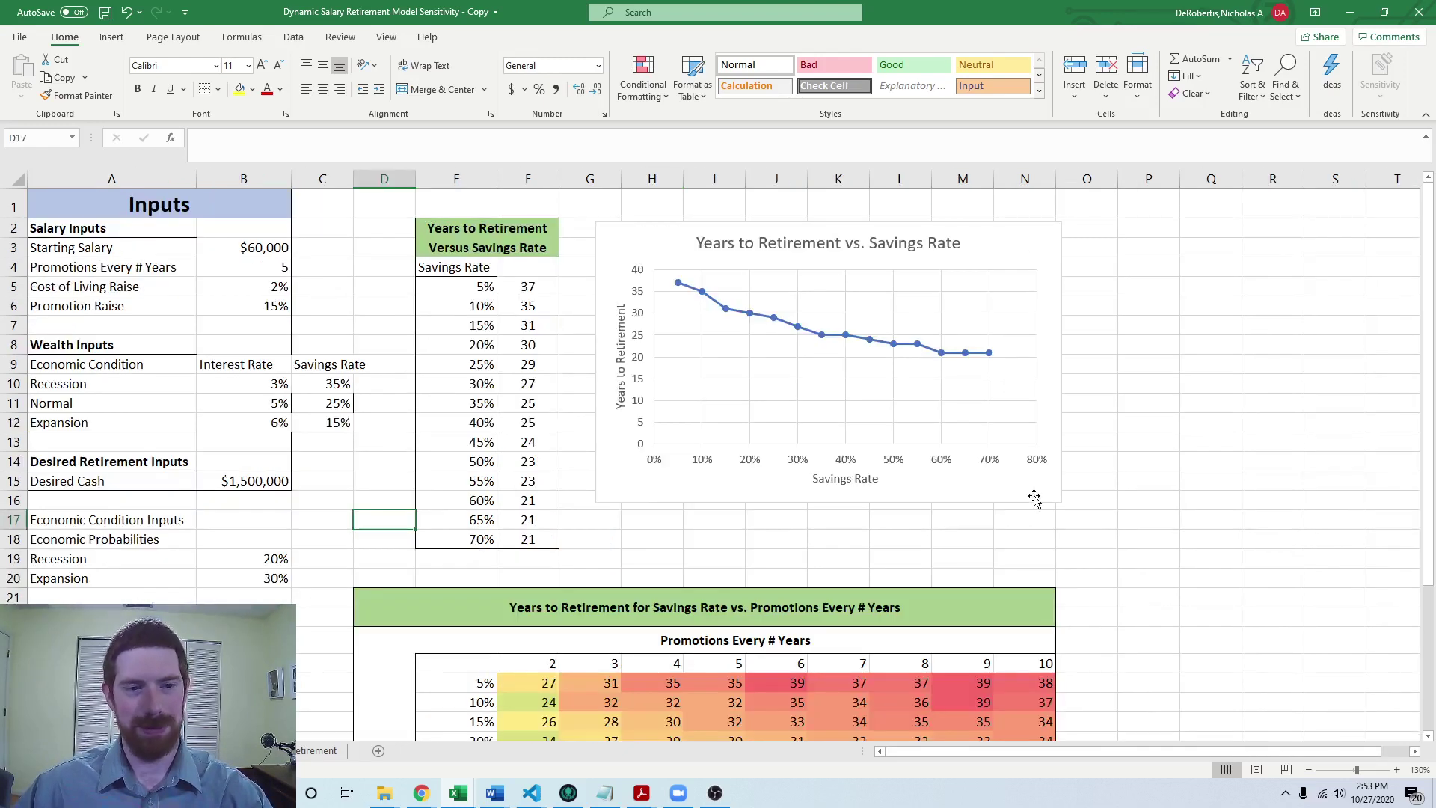